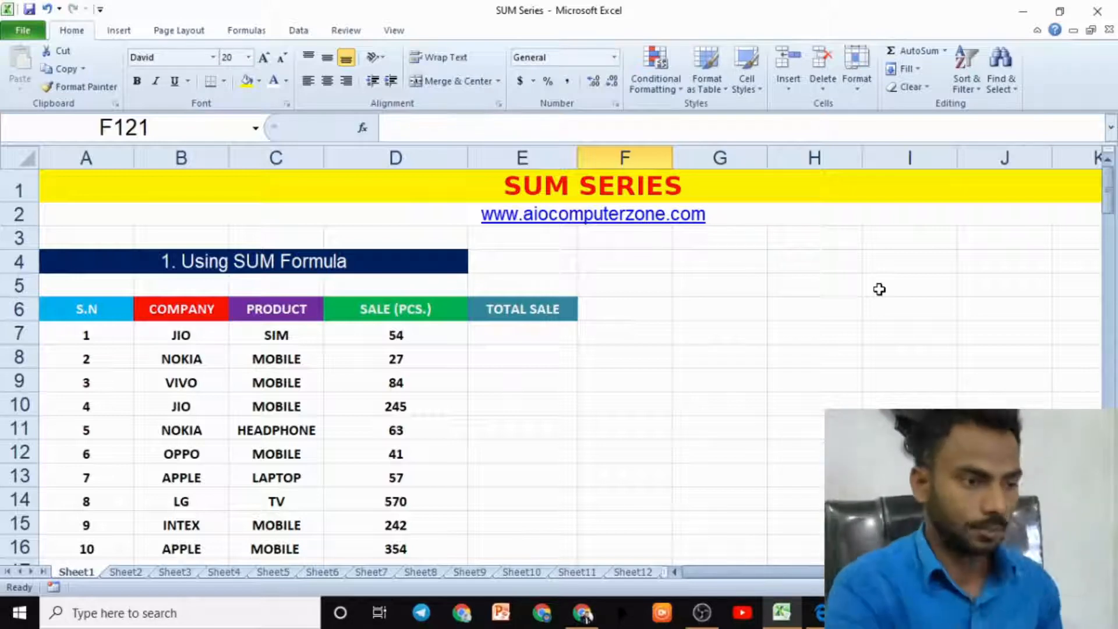
pyautogui.scroll(2, 681, 392)
pyautogui.click(764, 365)
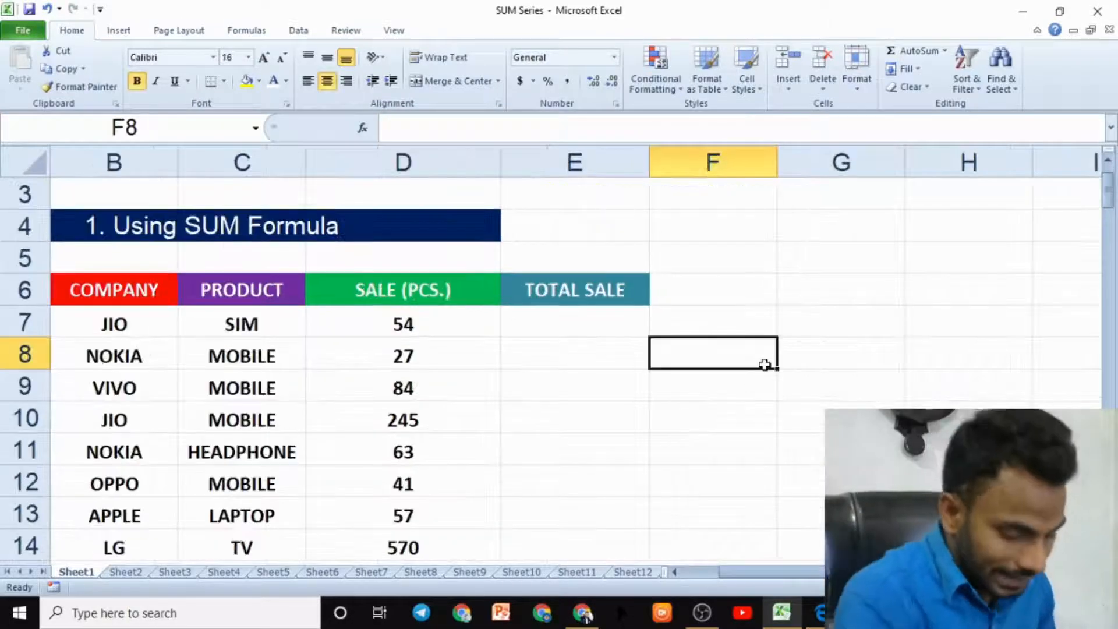
pyautogui.write('=S')
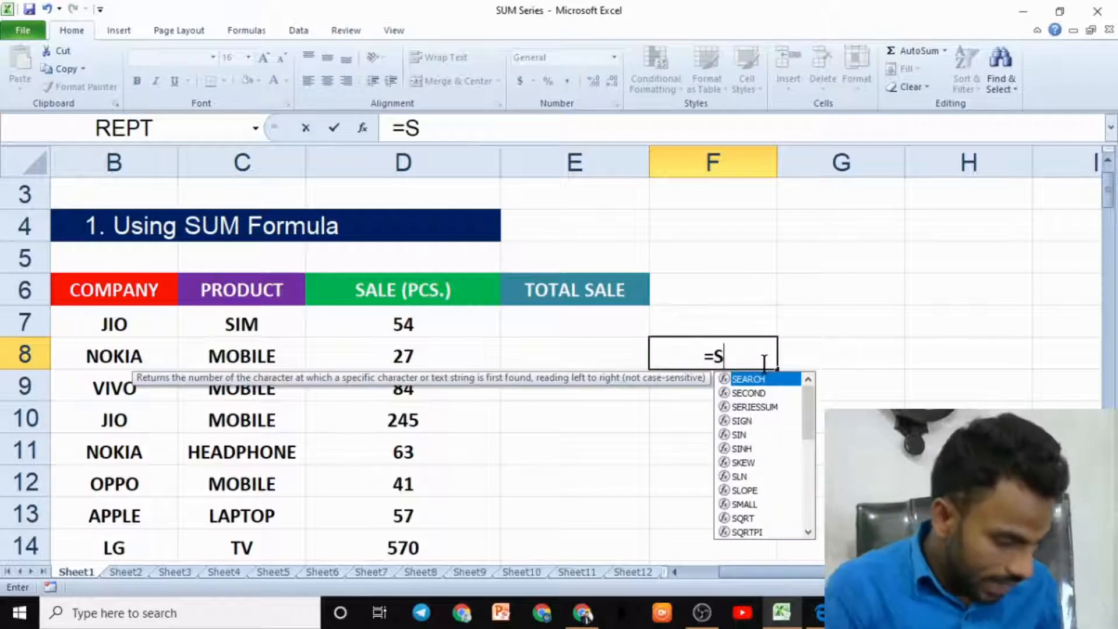
pyautogui.write('UM')
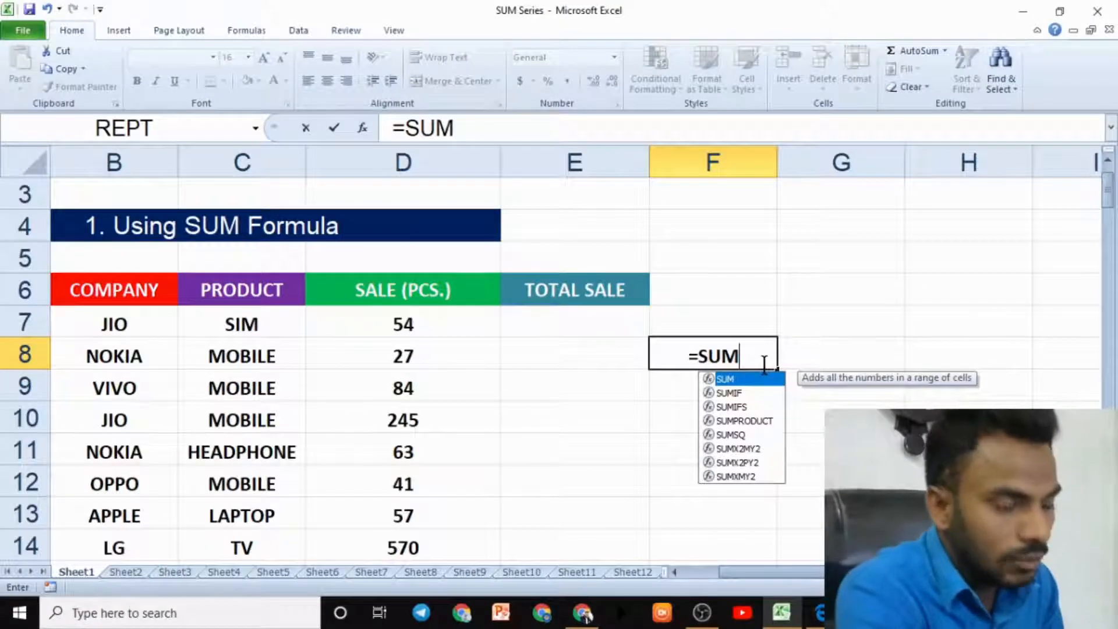
pyautogui.press('BackSpace')
pyautogui.press('BackSpace')
pyautogui.press('BackSpace')
pyautogui.press('Escape')
pyautogui.click(822, 389)
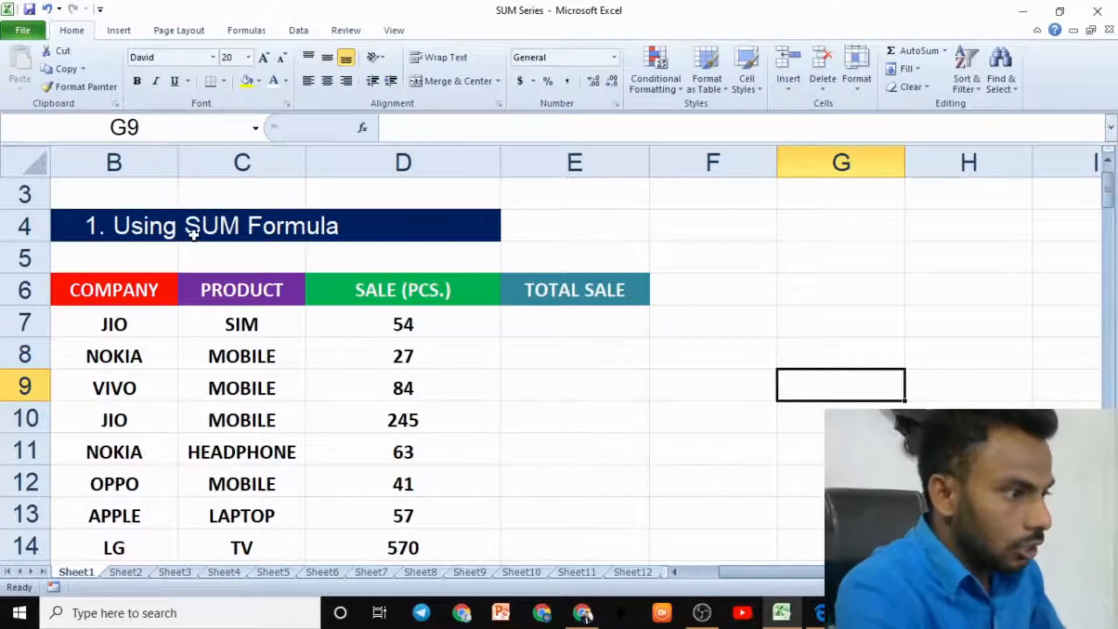
# - Scroll through the worksheet to review the SUM, SUMIF and SUMIFS example sections and their tables
pyautogui.scroll(-5, 285, 274)
pyautogui.scroll(-17, 251, 285)
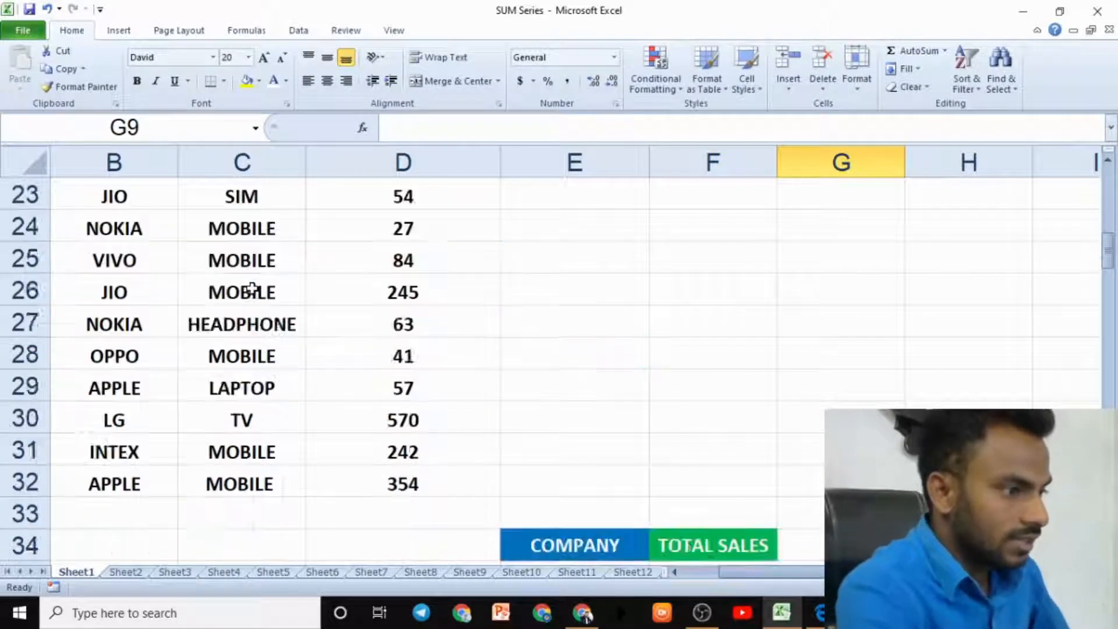
pyautogui.scroll(-3, 251, 285)
pyautogui.scroll(20, 262, 295)
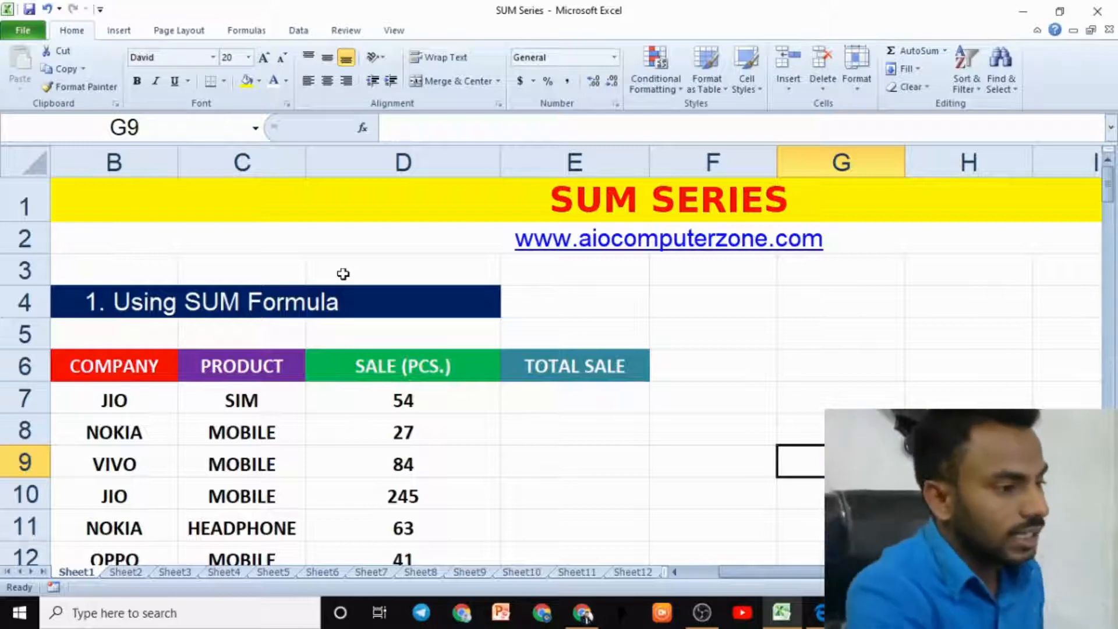
pyautogui.click(255, 304)
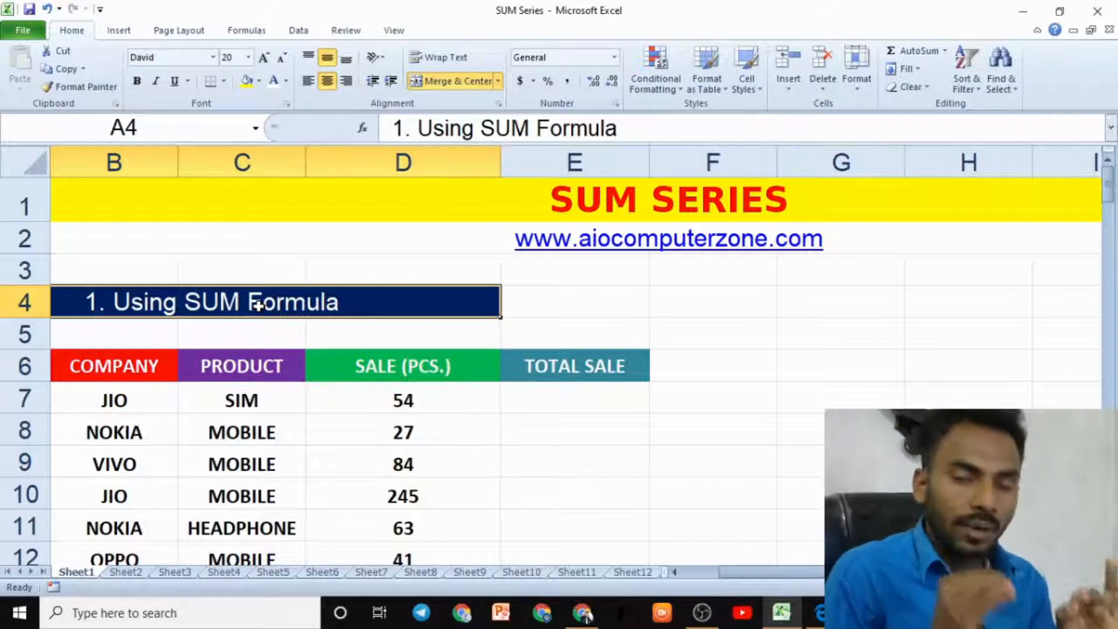
pyautogui.scroll(-7, 259, 306)
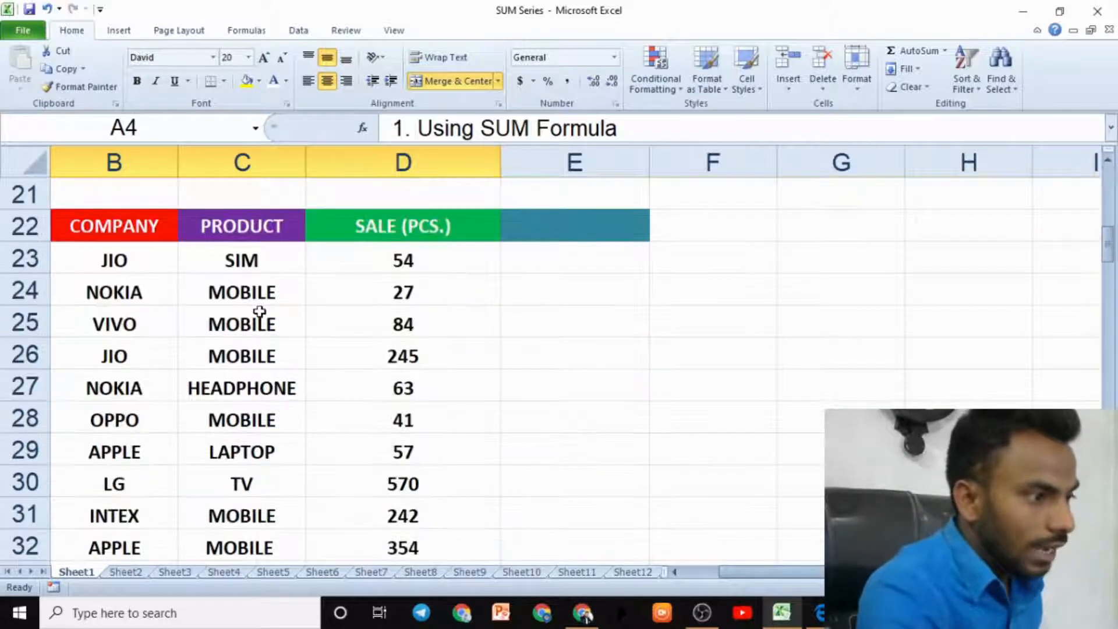
pyautogui.scroll(2, 251, 321)
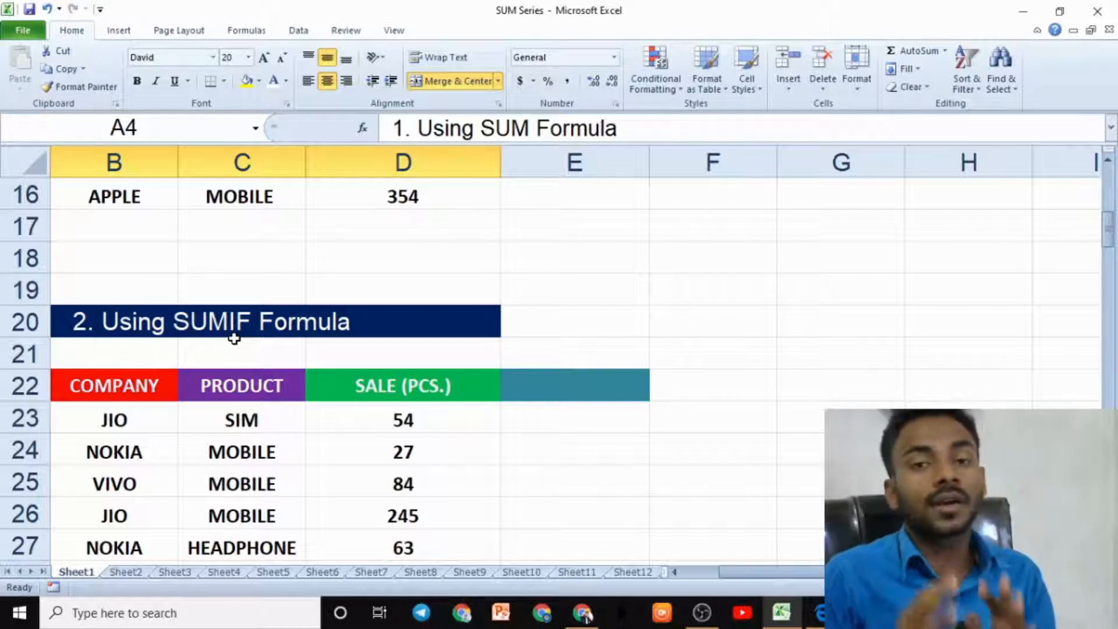
pyautogui.scroll(2, 234, 339)
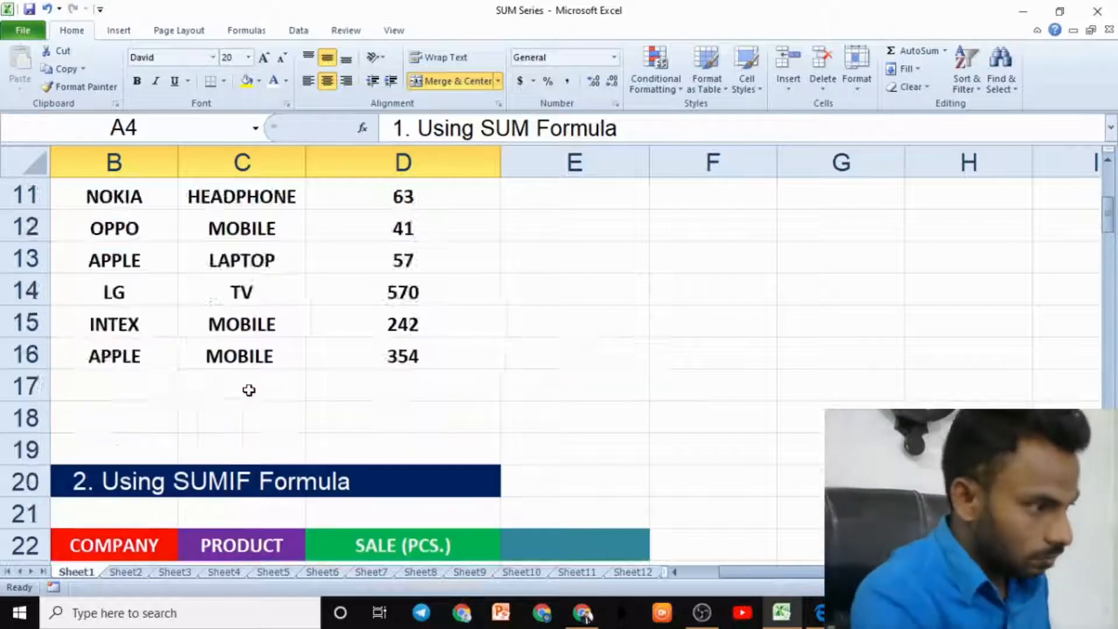
pyautogui.scroll(1, 250, 389)
pyautogui.scroll(-2, 264, 410)
pyautogui.hotkey('ctrl', '2')
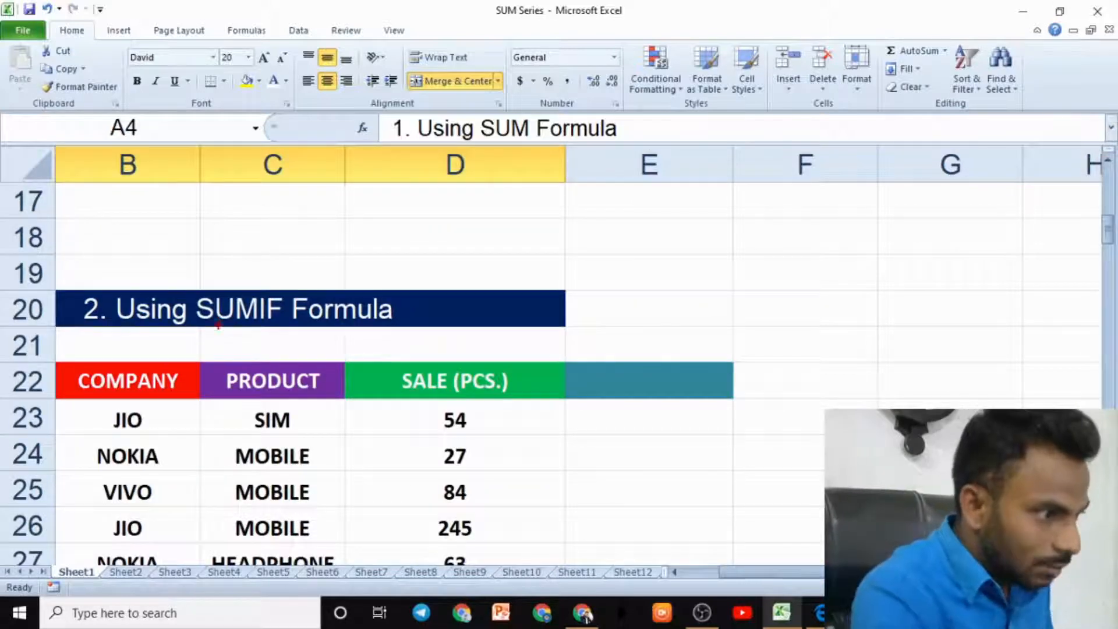
pyautogui.moveTo(216, 329)
pyautogui.mouseDown()
pyautogui.moveTo(234, 322)
pyautogui.moveTo(231, 277)
pyautogui.moveTo(216, 327)
pyautogui.mouseUp()
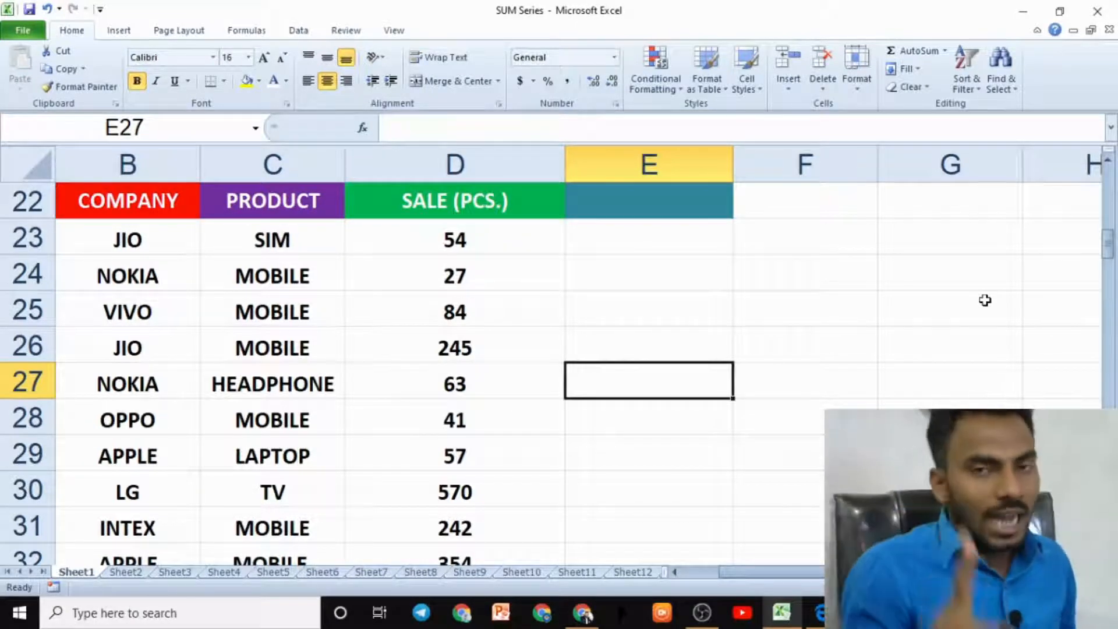
pyautogui.scroll(2, 848, 319)
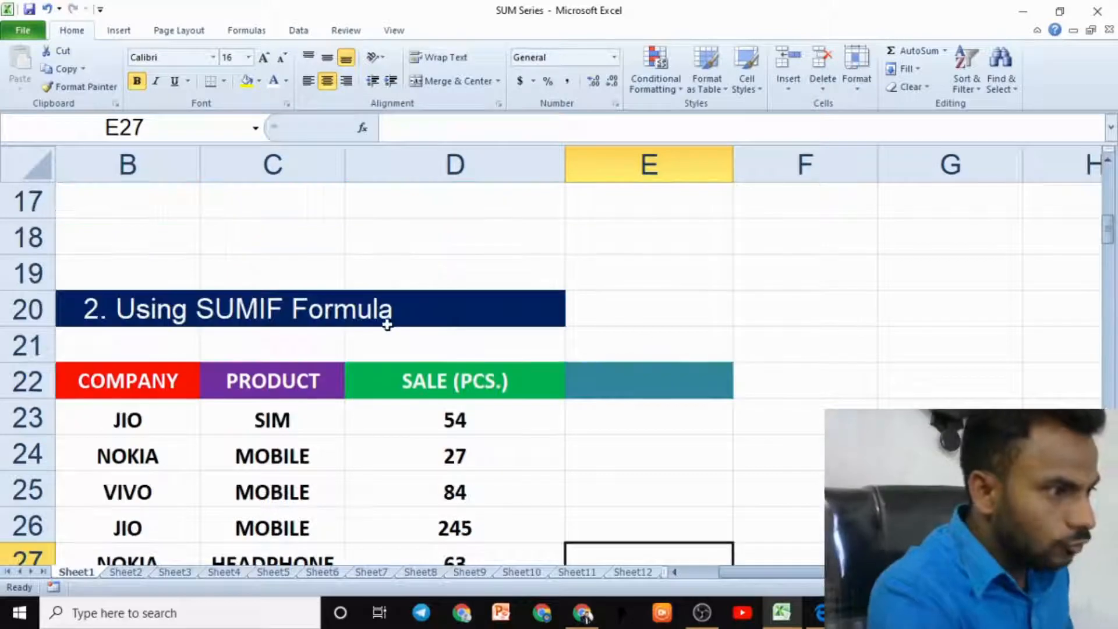
pyautogui.scroll(-5, 280, 326)
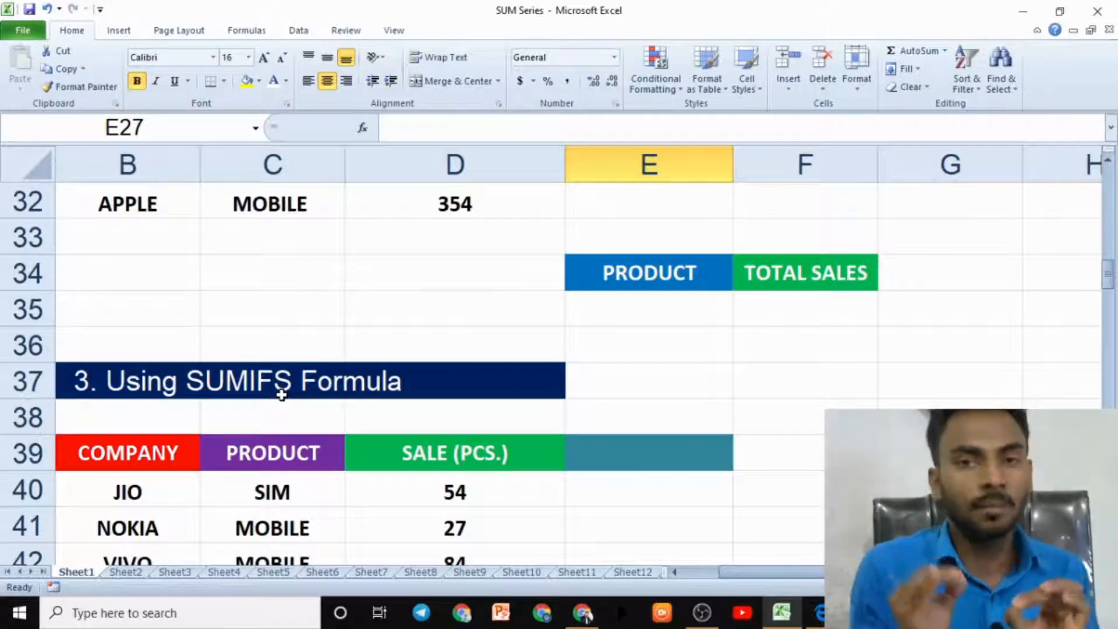
pyautogui.scroll(5, 282, 395)
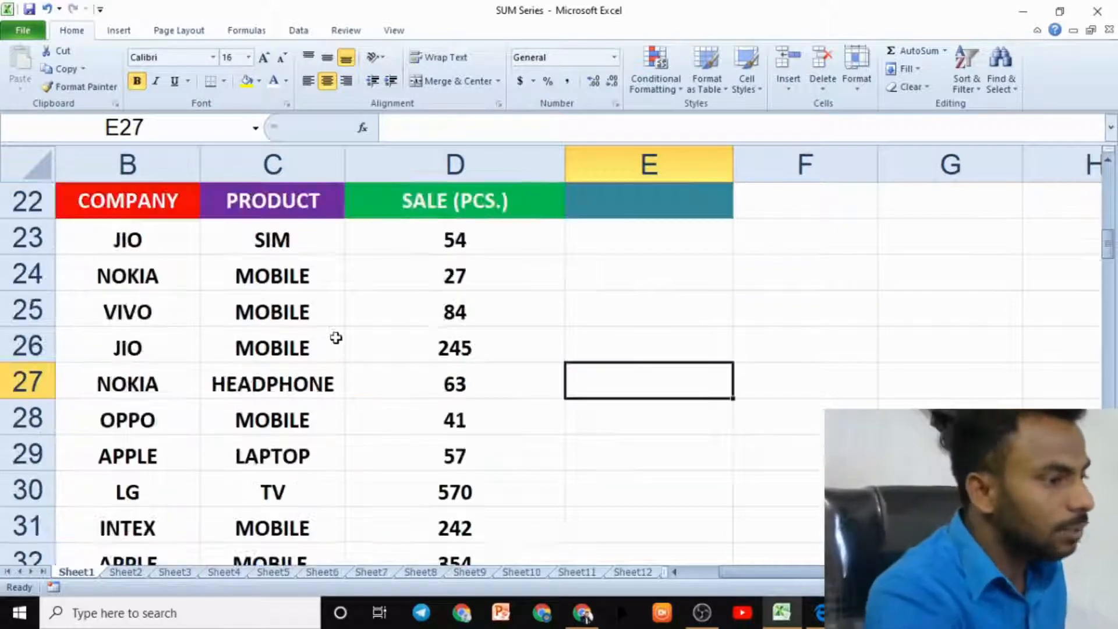
# - Examine the sale and product entries in the SUMIF example table
pyautogui.click(359, 428)
pyautogui.scroll(-2, 360, 434)
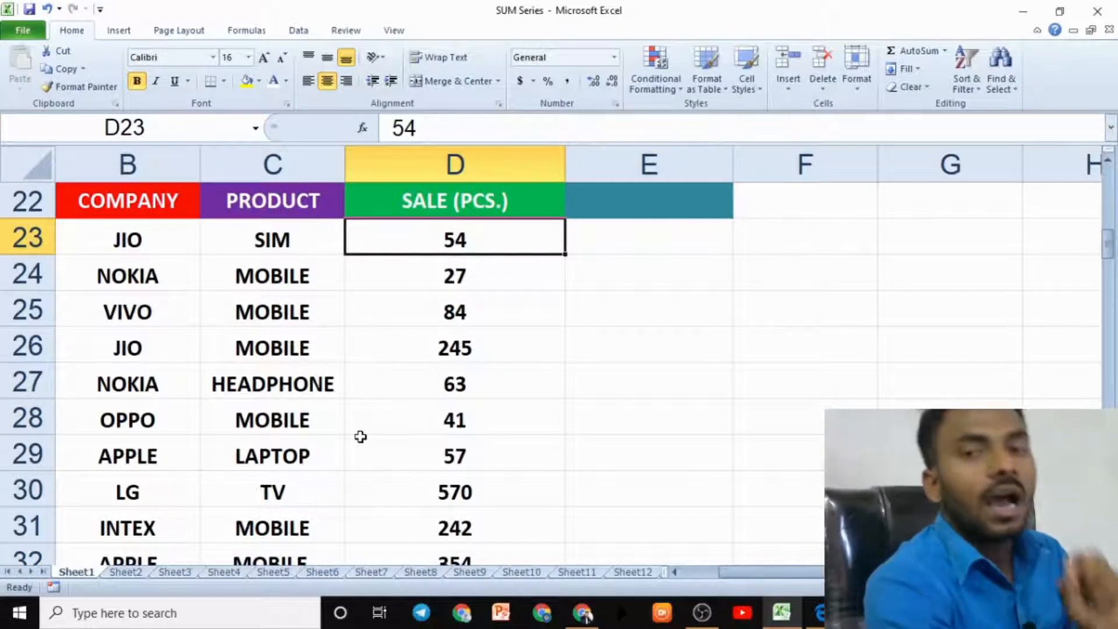
pyautogui.click(306, 344)
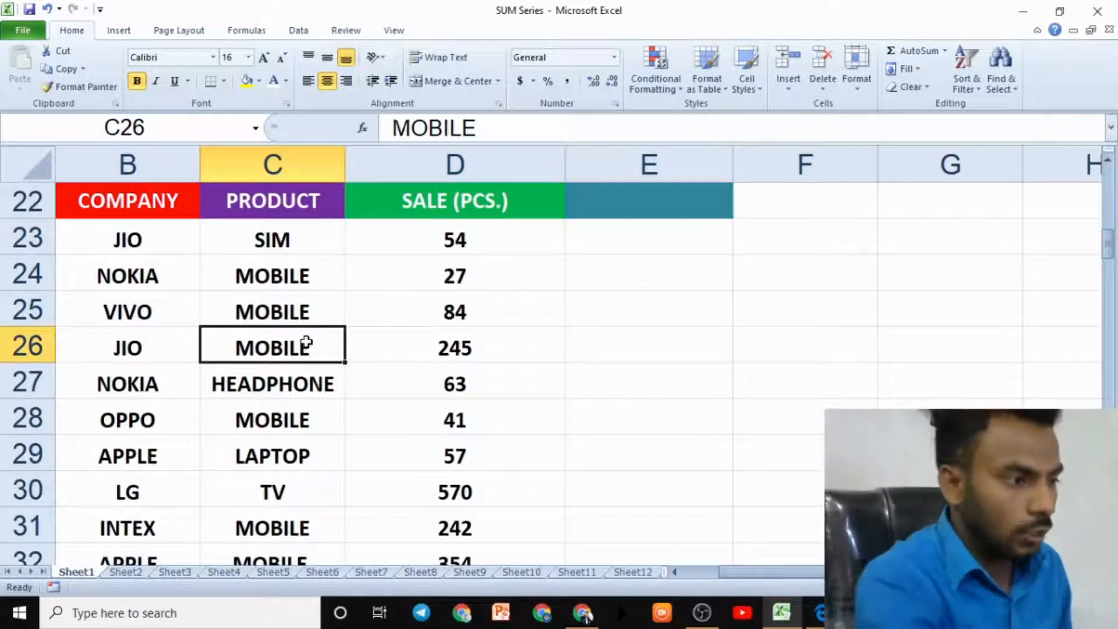
pyautogui.click(304, 312)
pyautogui.click(304, 355)
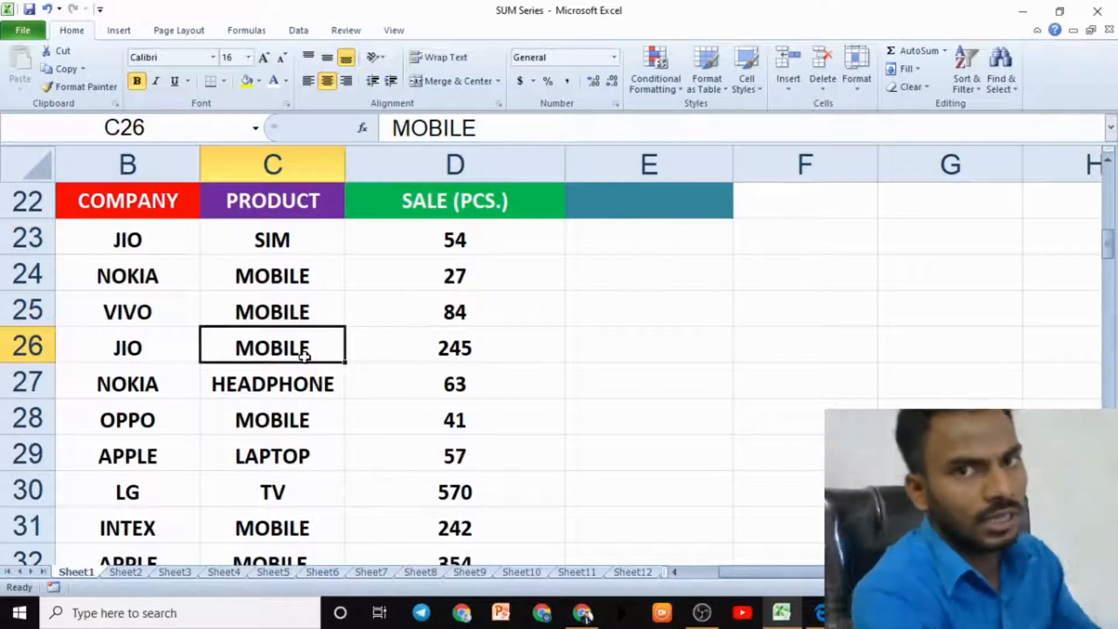
pyautogui.click(286, 454)
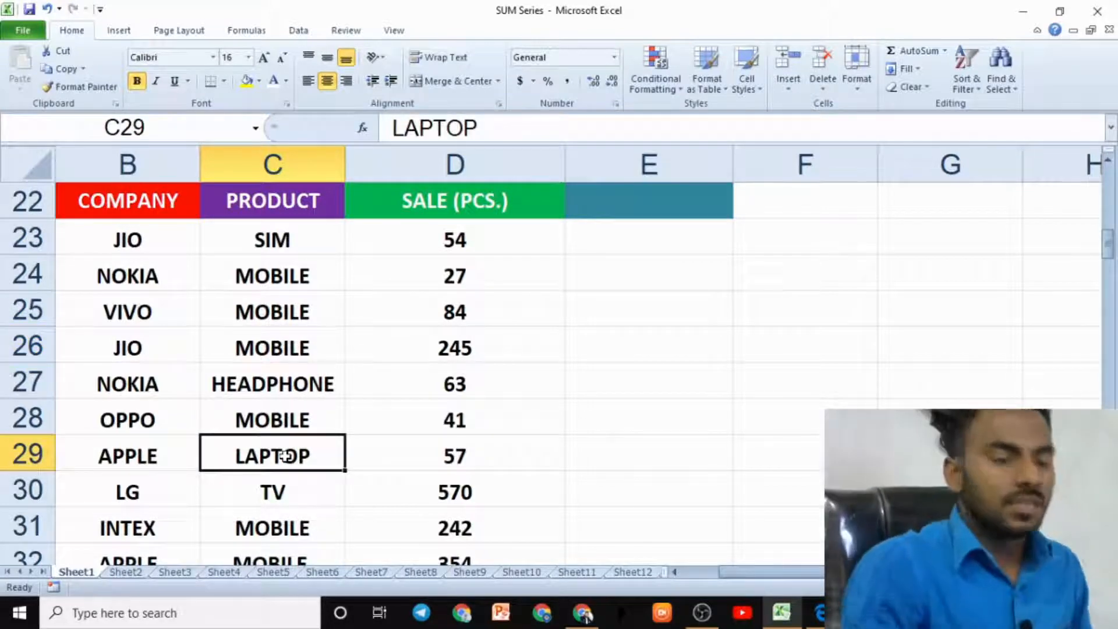
pyautogui.scroll(-3, 288, 402)
pyautogui.scroll(3, 293, 348)
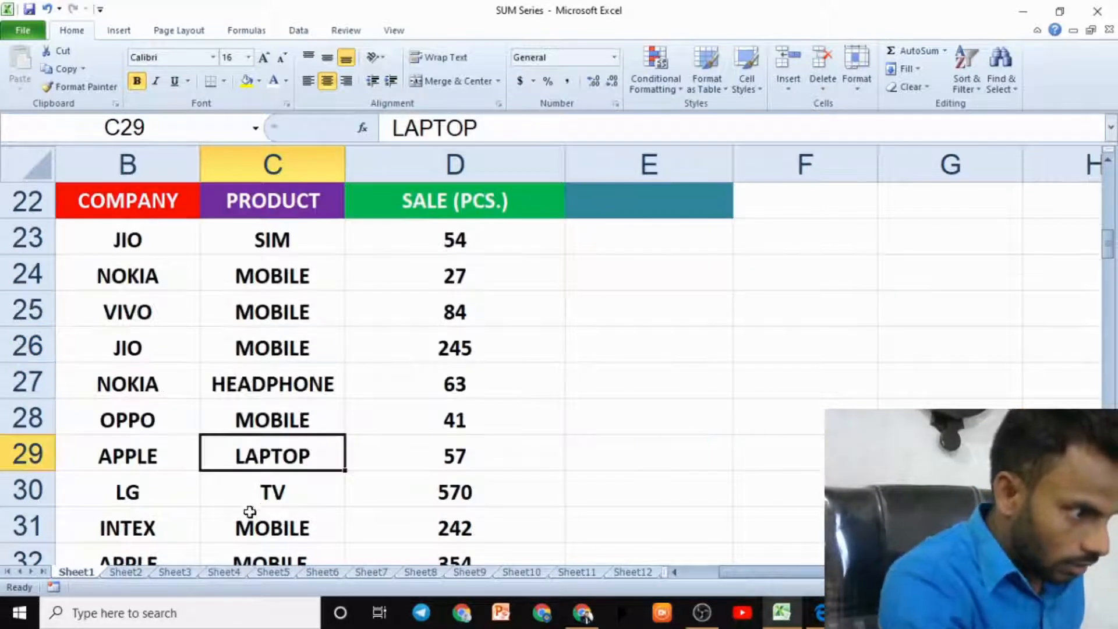
pyautogui.click(260, 496)
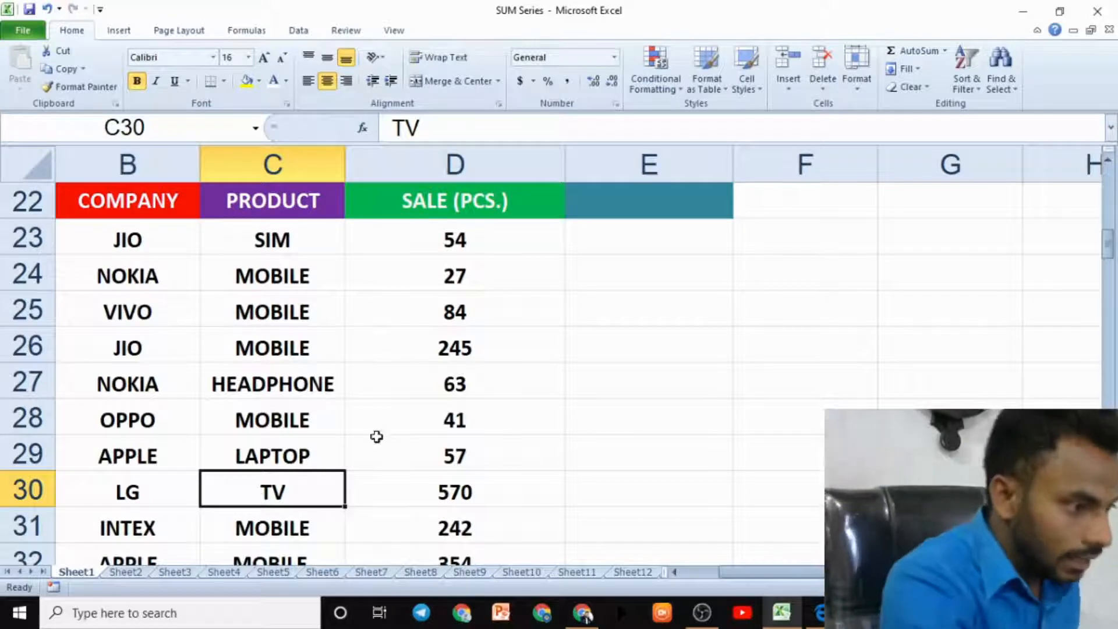
pyautogui.scroll(-3, 367, 429)
pyautogui.click(264, 382)
pyautogui.scroll(-2, 267, 408)
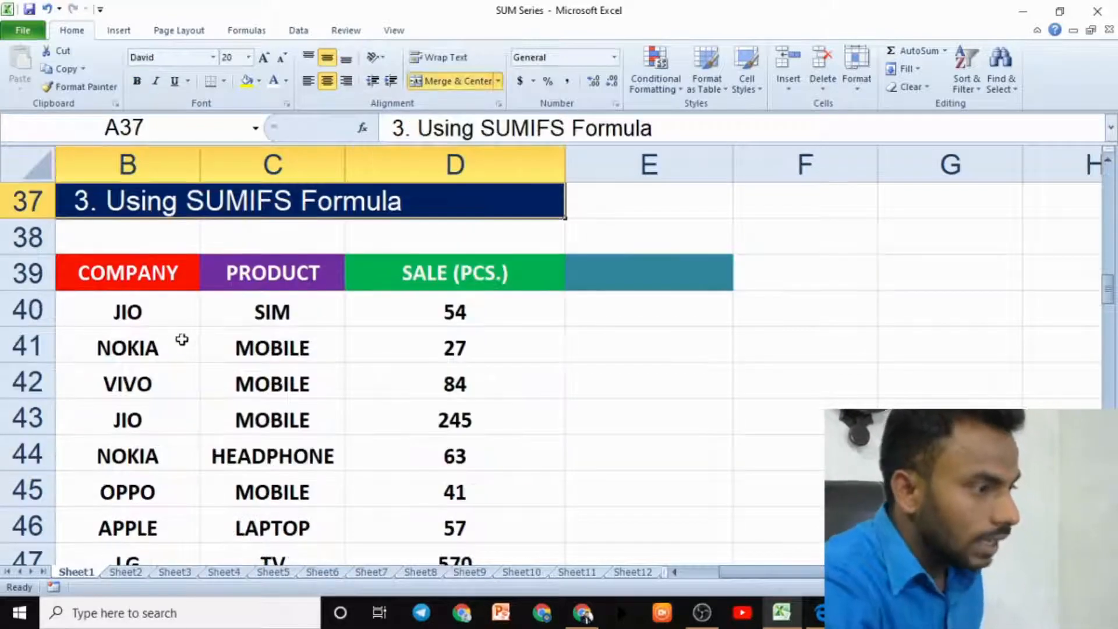
# - Compare company and product entries between the SUMIFS and SUMIF tables, selecting product cell ranges
pyautogui.click(165, 322)
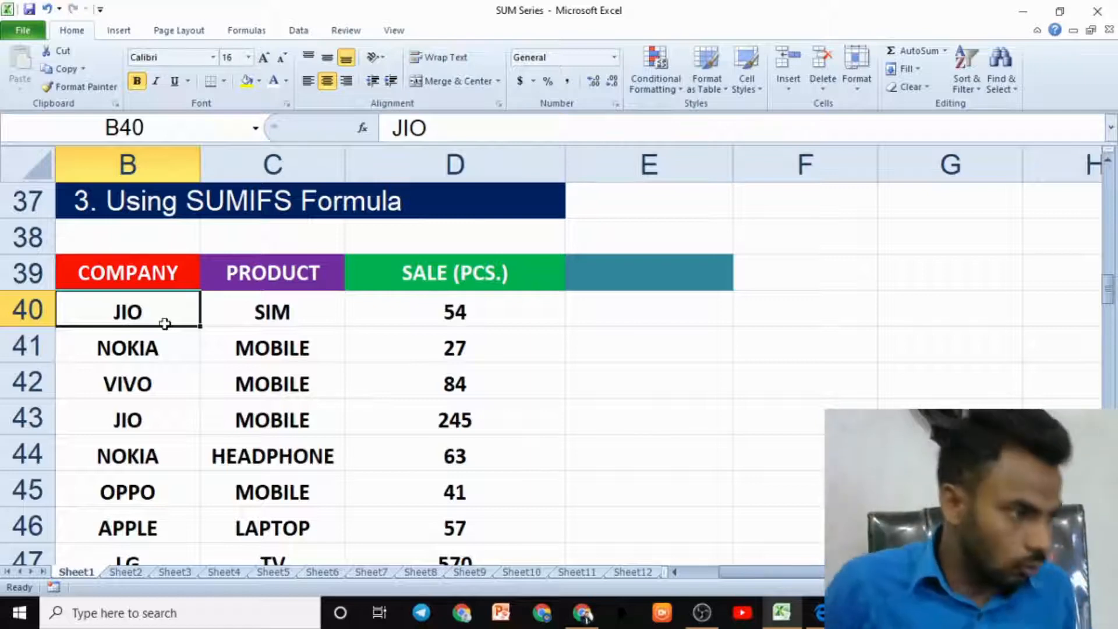
pyautogui.click(155, 455)
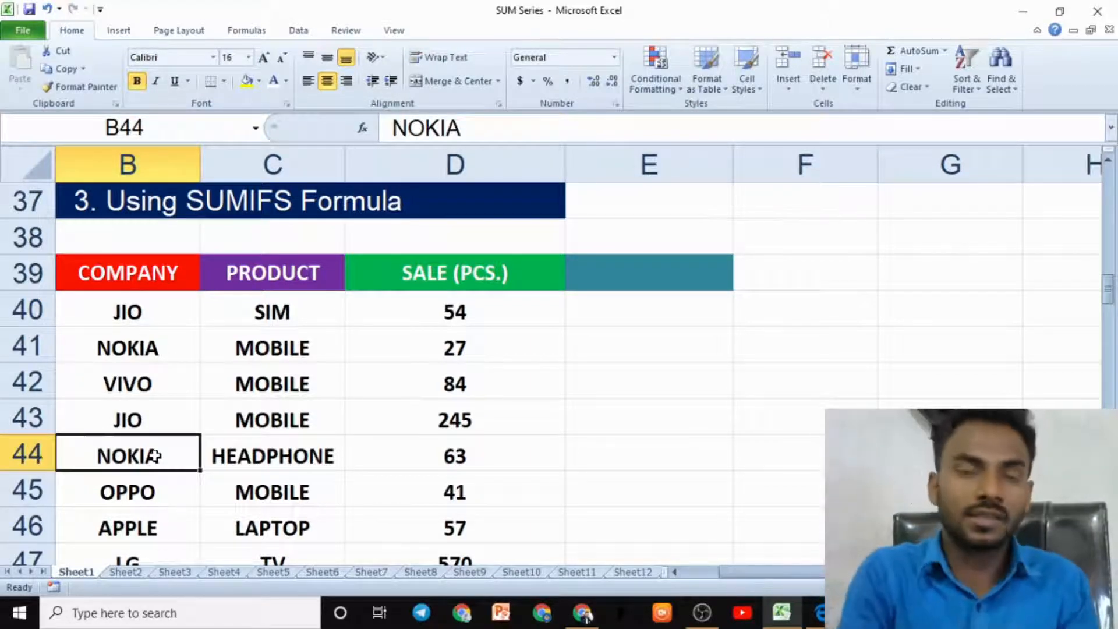
pyautogui.scroll(5, 287, 392)
pyautogui.click(293, 378)
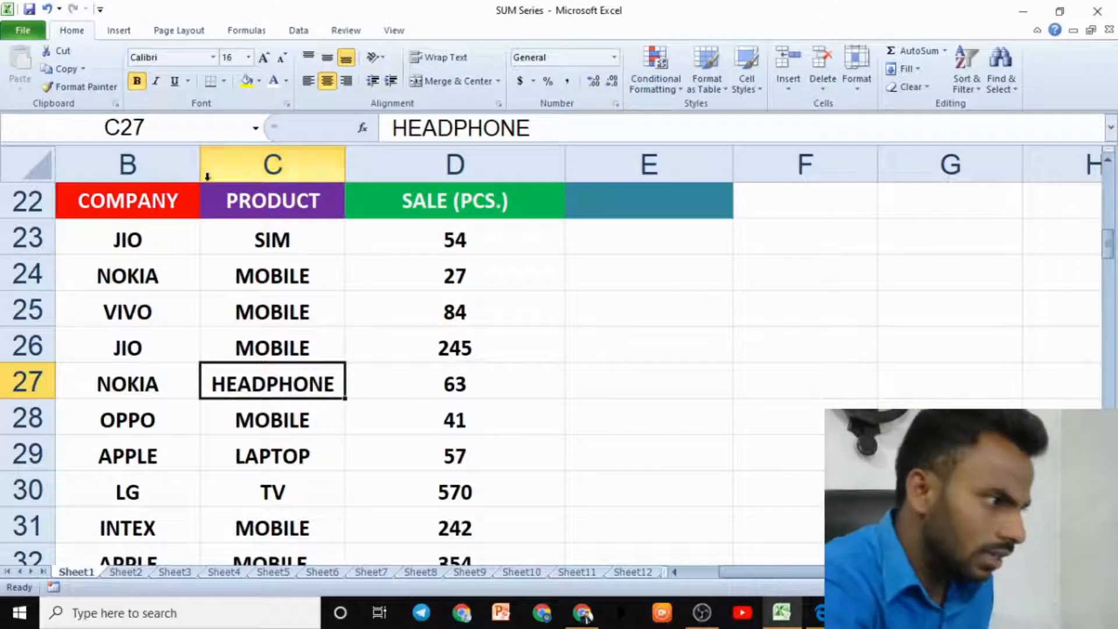
pyautogui.click(168, 228)
pyautogui.click(278, 308)
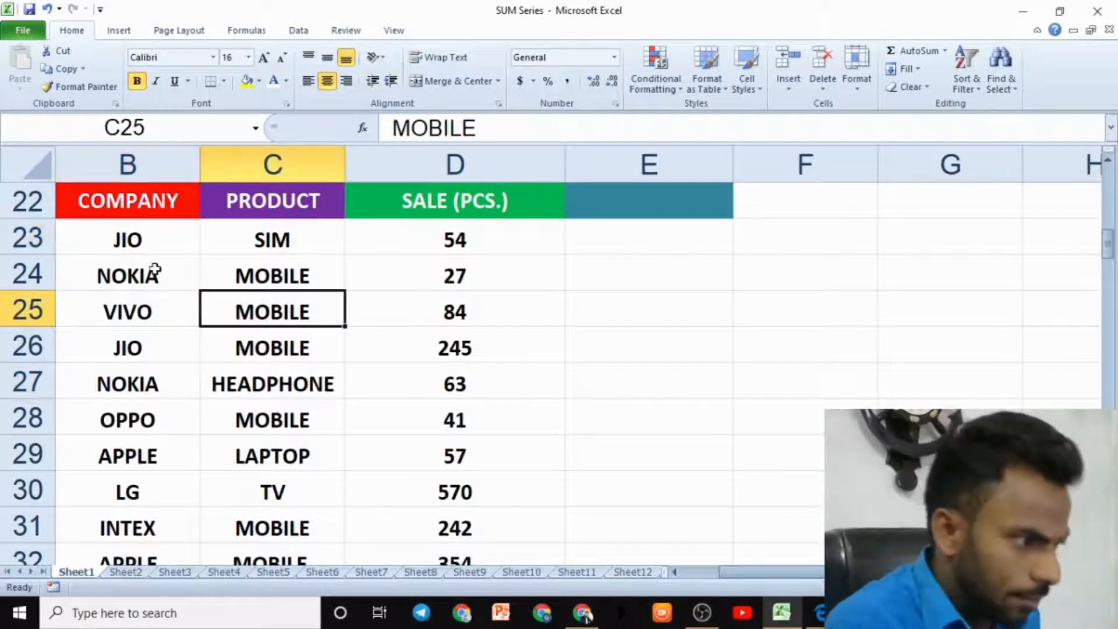
pyautogui.moveTo(154, 270); pyautogui.dragTo(145, 505)
pyautogui.click(282, 287)
pyautogui.moveTo(282, 288); pyautogui.dragTo(288, 499)
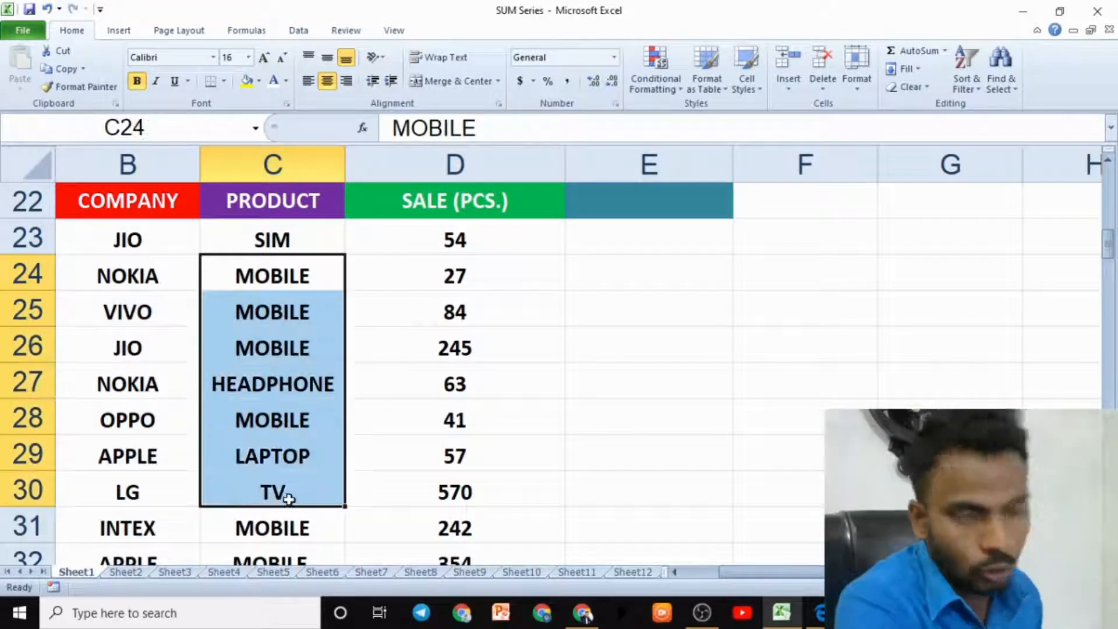
pyautogui.scroll(-3, 372, 457)
pyautogui.scroll(3, 279, 431)
pyautogui.click(251, 346)
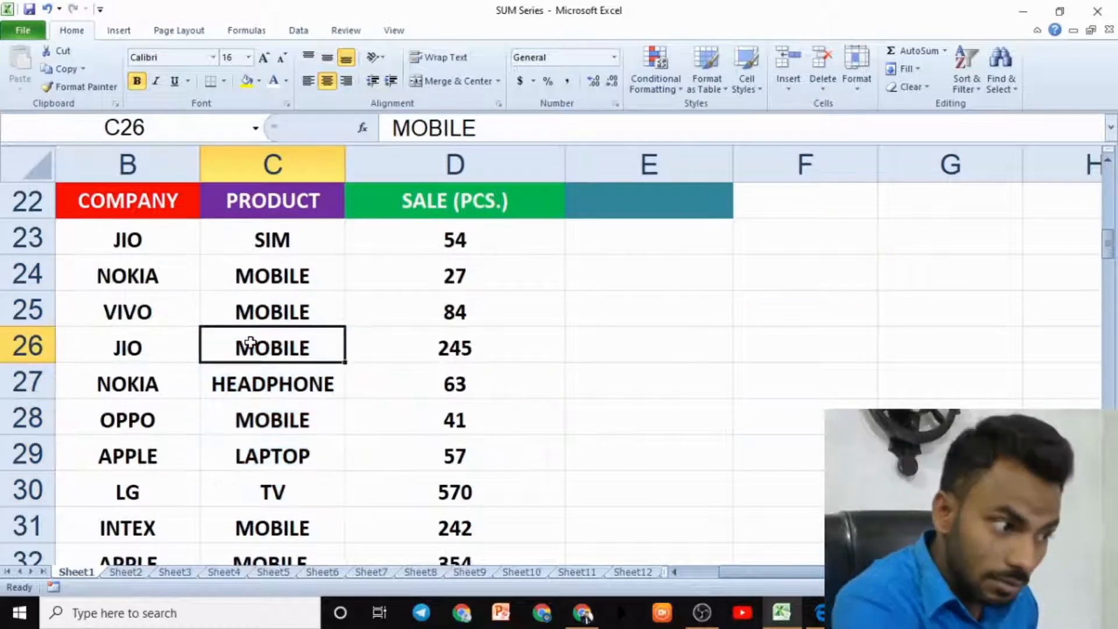
pyautogui.scroll(-3, 271, 360)
pyautogui.scroll(-3, 256, 407)
pyautogui.click(282, 422)
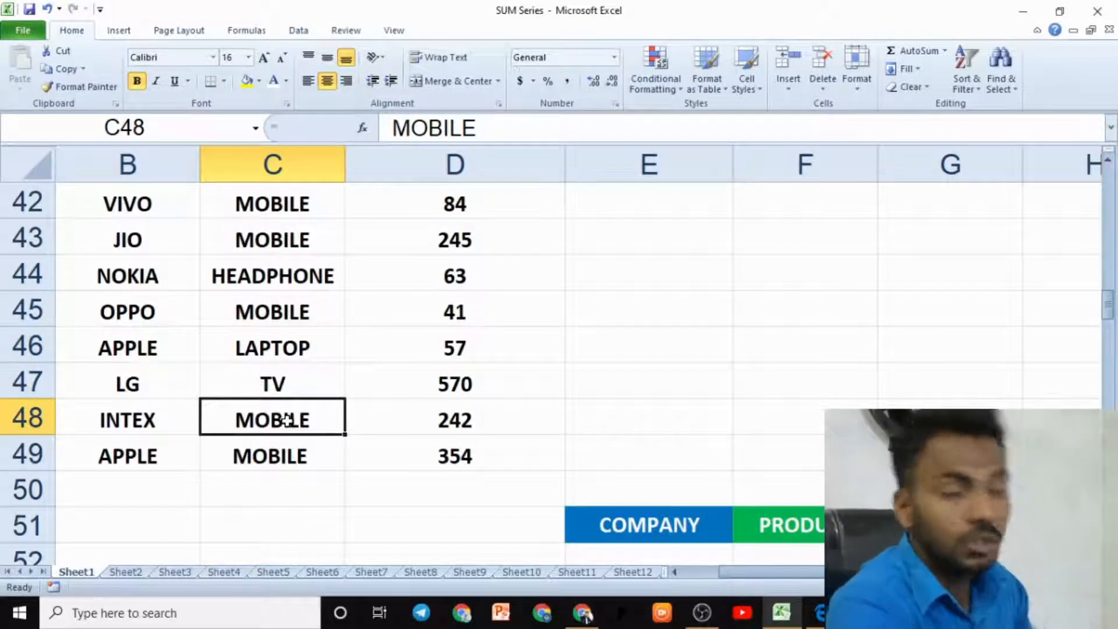
pyautogui.scroll(3, 306, 419)
pyautogui.scroll(5, 305, 420)
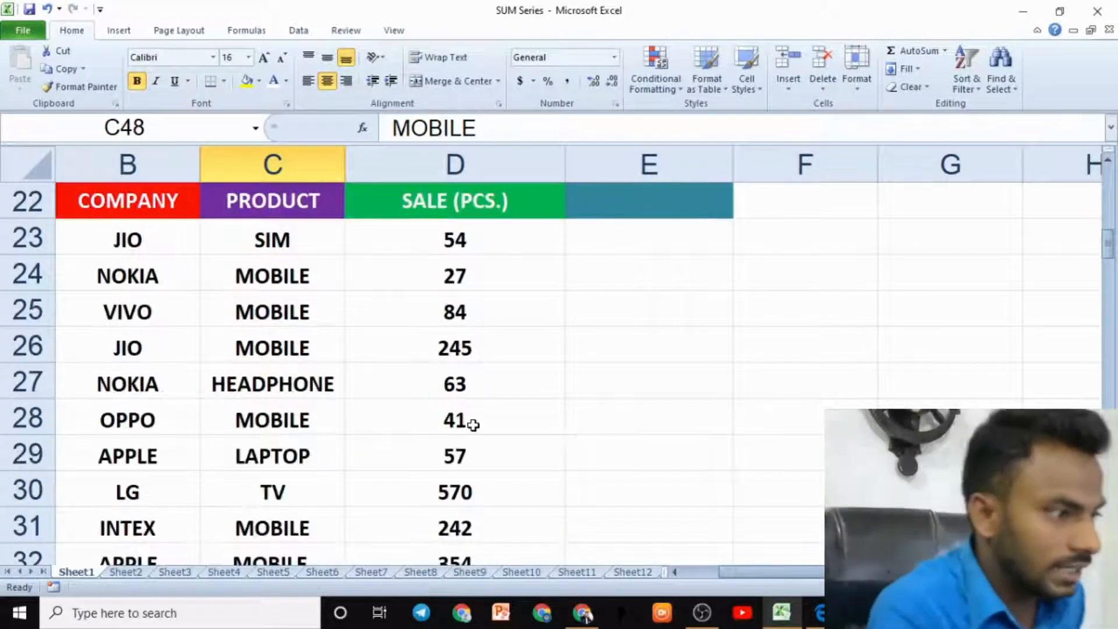
# - Enter TV as the product in the cell below the PRODUCT header beside the SUMIF table
pyautogui.scroll(-3, 509, 442)
pyautogui.click(636, 494)
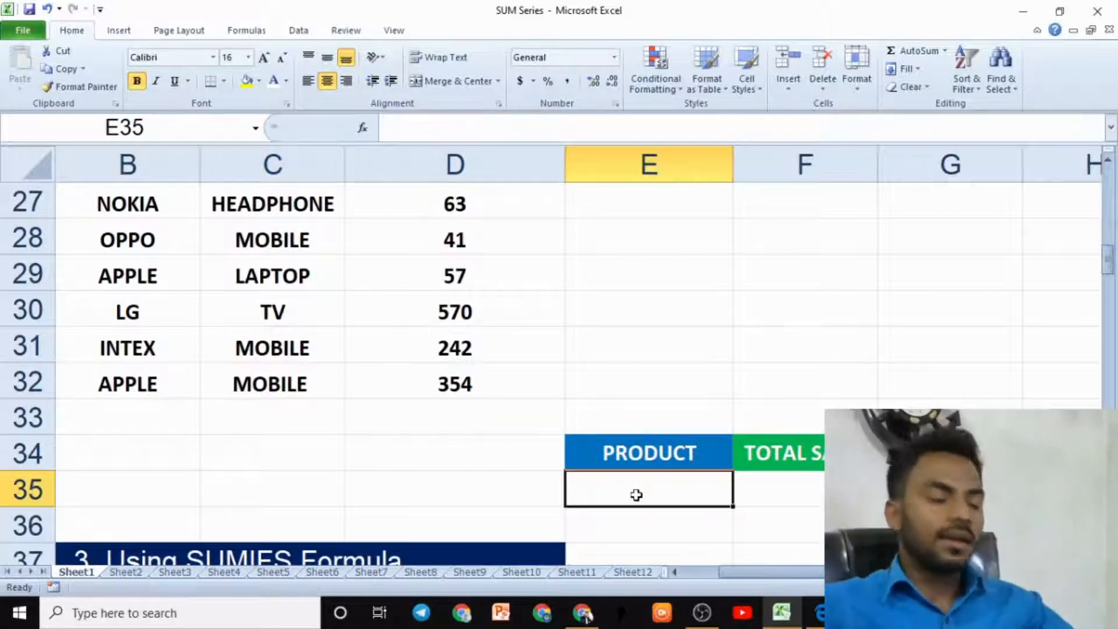
pyautogui.write('TV')
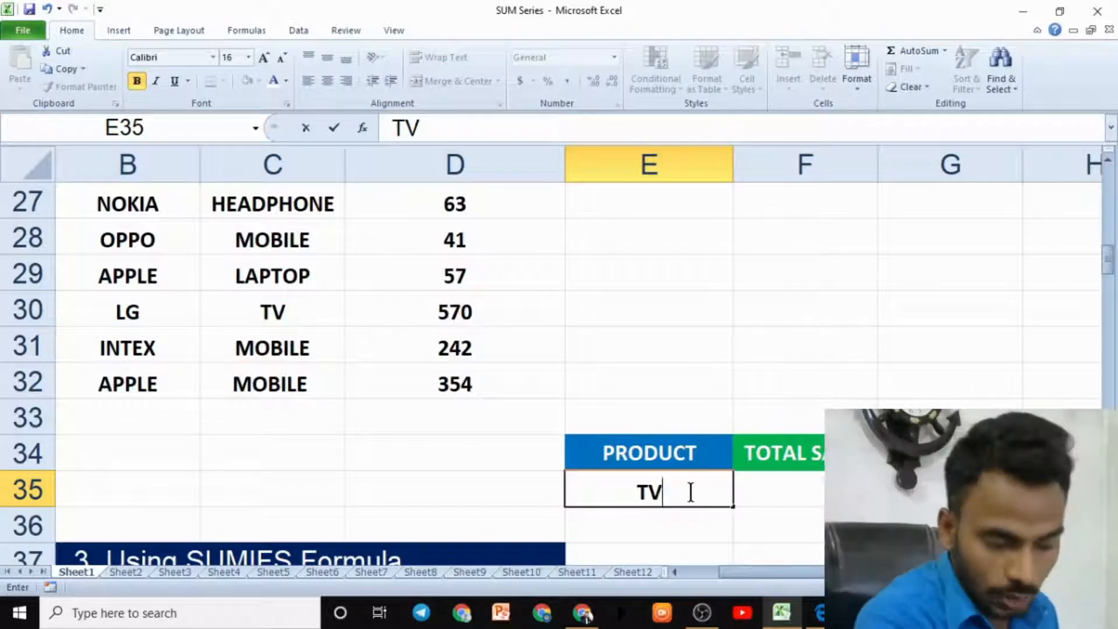
# - Begin a SUMIF formula in the cell under TOTAL SALES, using the product cells C23:C32 as the range
pyautogui.click(797, 488)
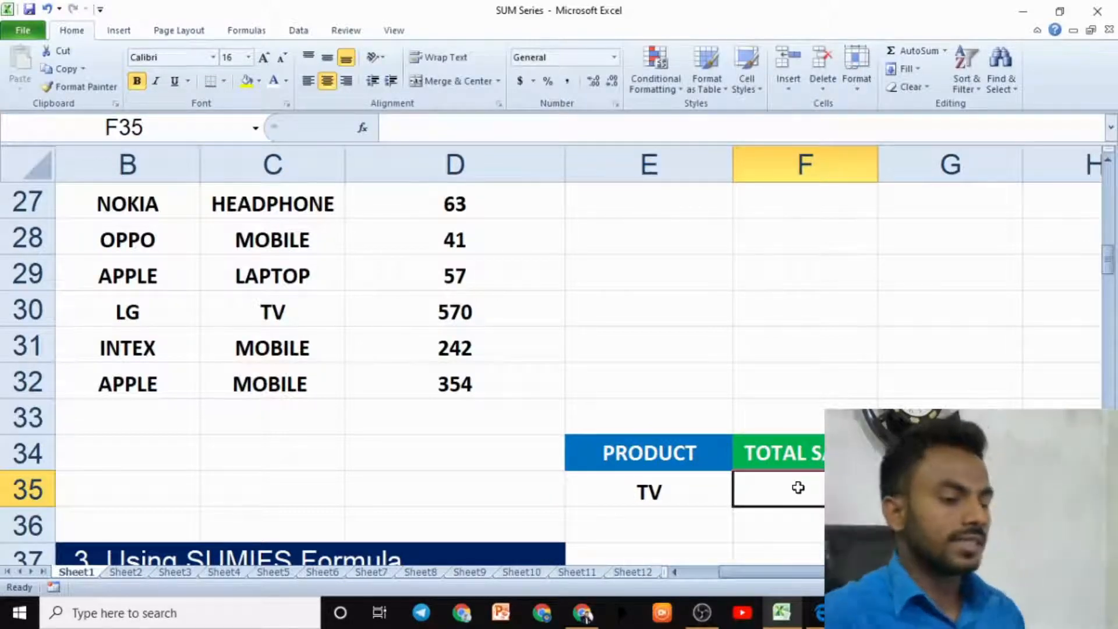
pyautogui.write('=SUMI')
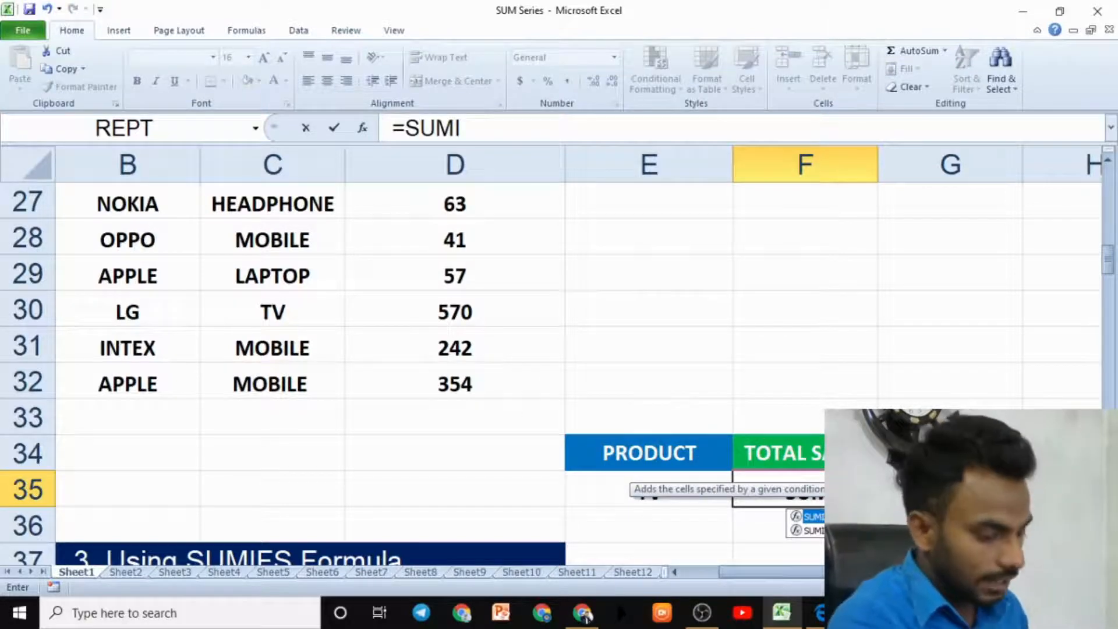
pyautogui.press('Tab')
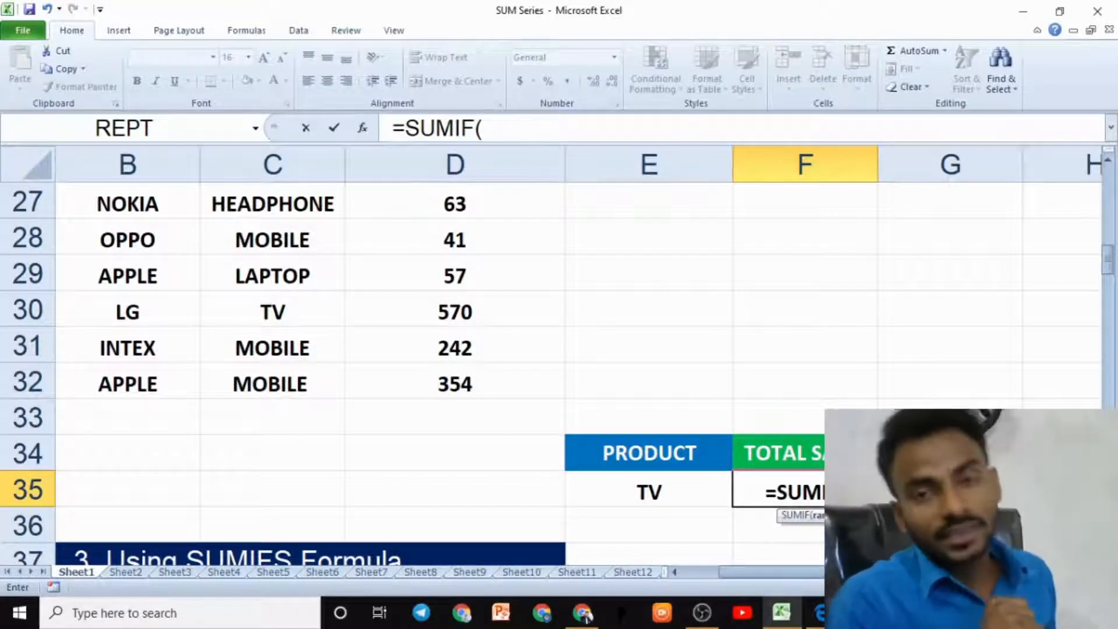
pyautogui.scroll(3, 361, 319)
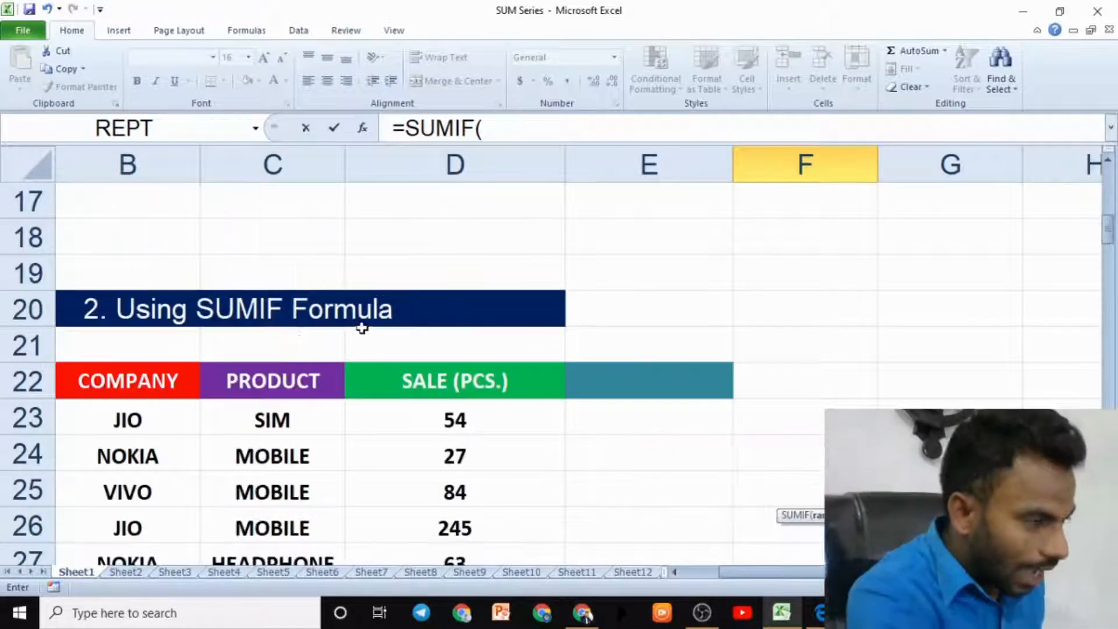
pyautogui.scroll(-3, 295, 351)
pyautogui.scroll(2, 280, 226)
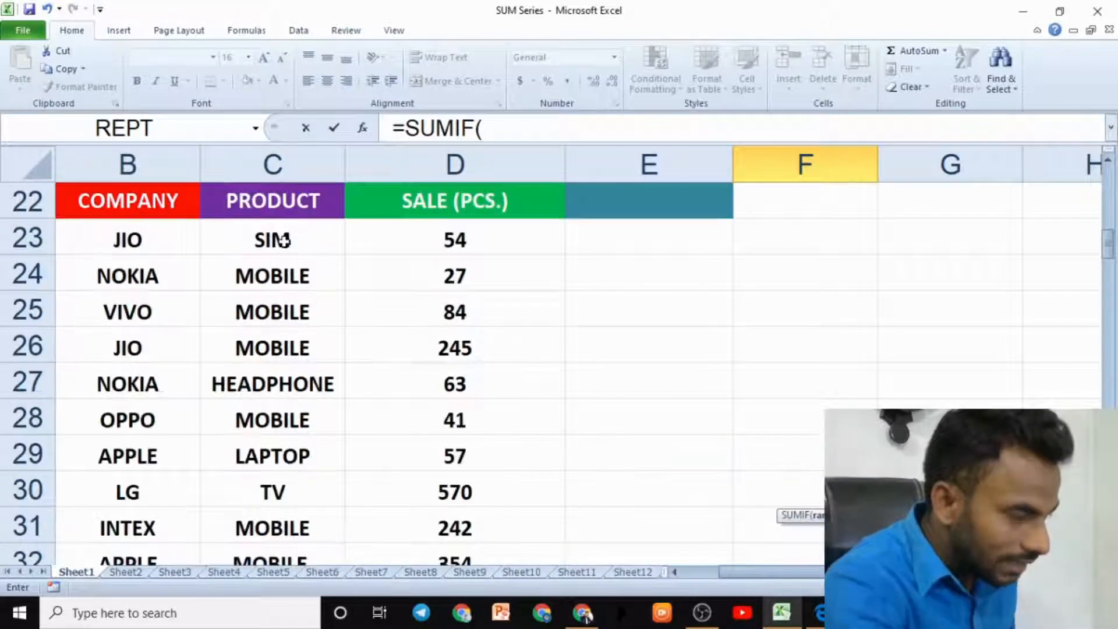
pyautogui.moveTo(282, 232); pyautogui.dragTo(282, 503)
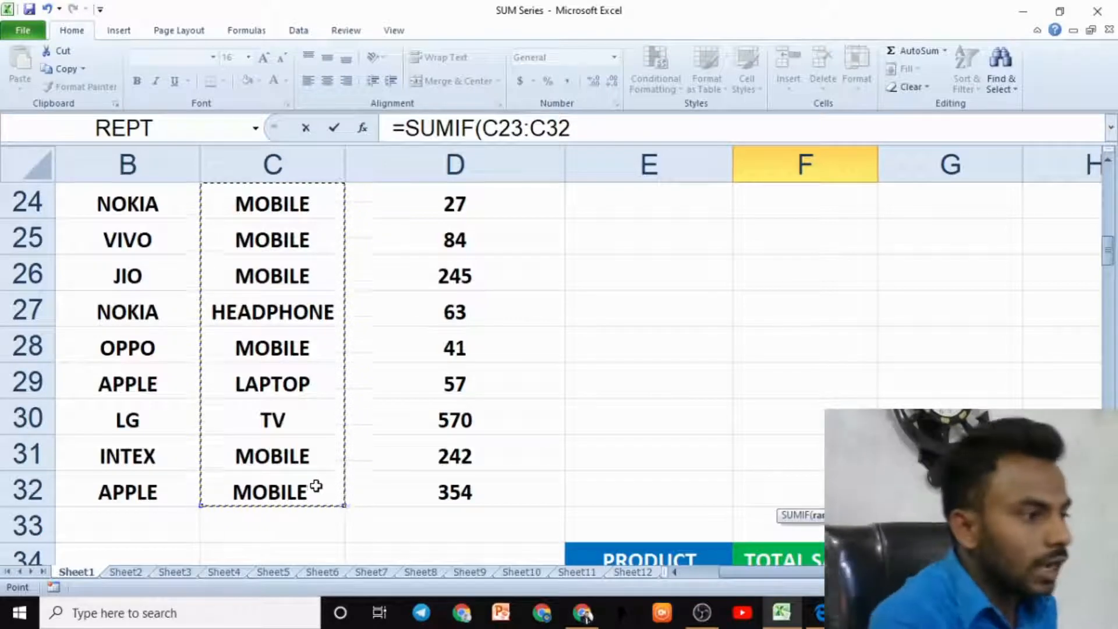
# - Add the TV product cell C30 as the SUMIF criterion
pyautogui.scroll(2, 316, 486)
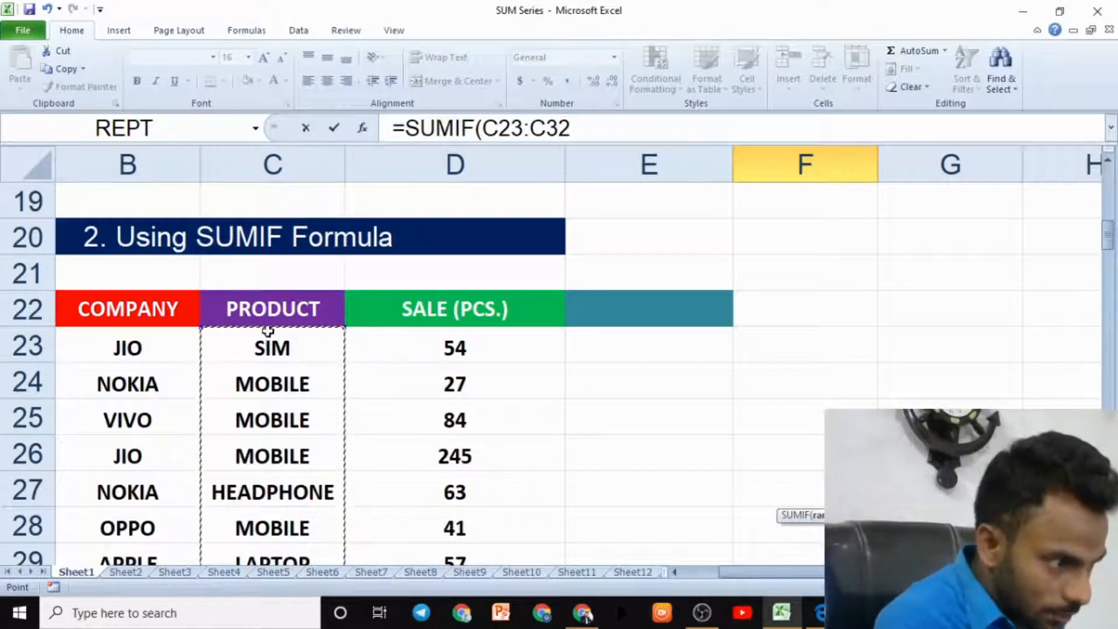
pyautogui.scroll(-3, 273, 507)
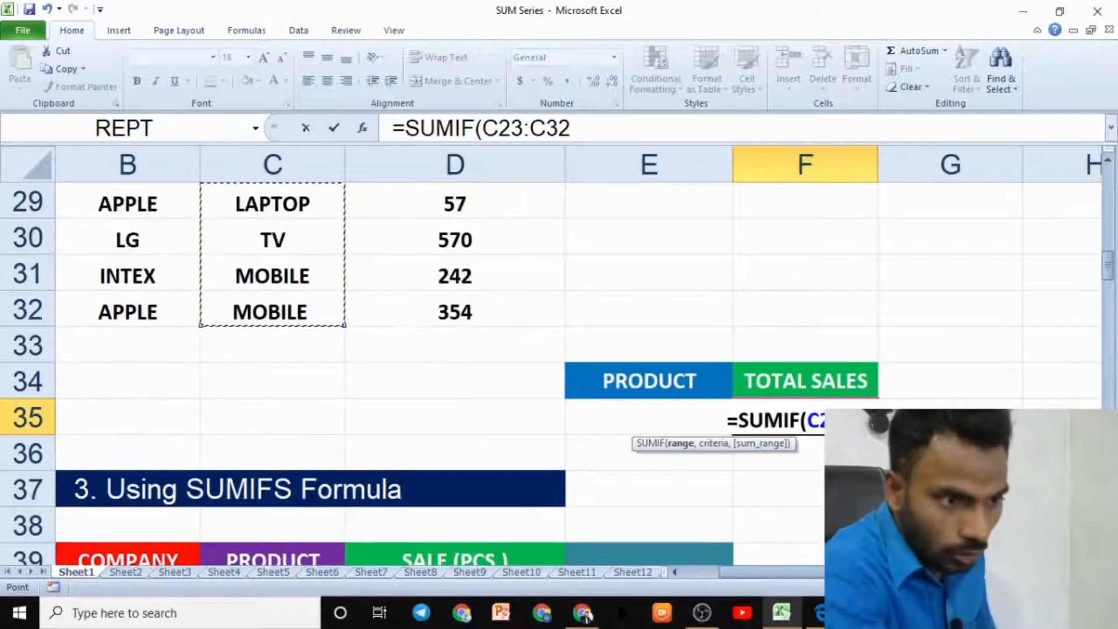
pyautogui.write(',')
pyautogui.scroll(3, 351, 365)
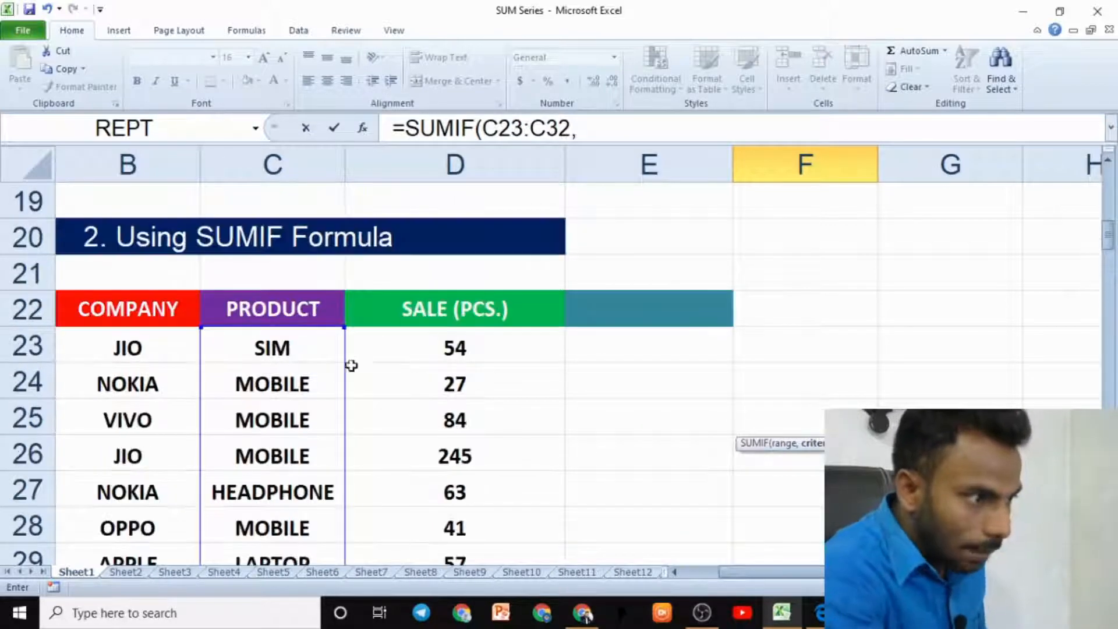
pyautogui.scroll(-2, 305, 411)
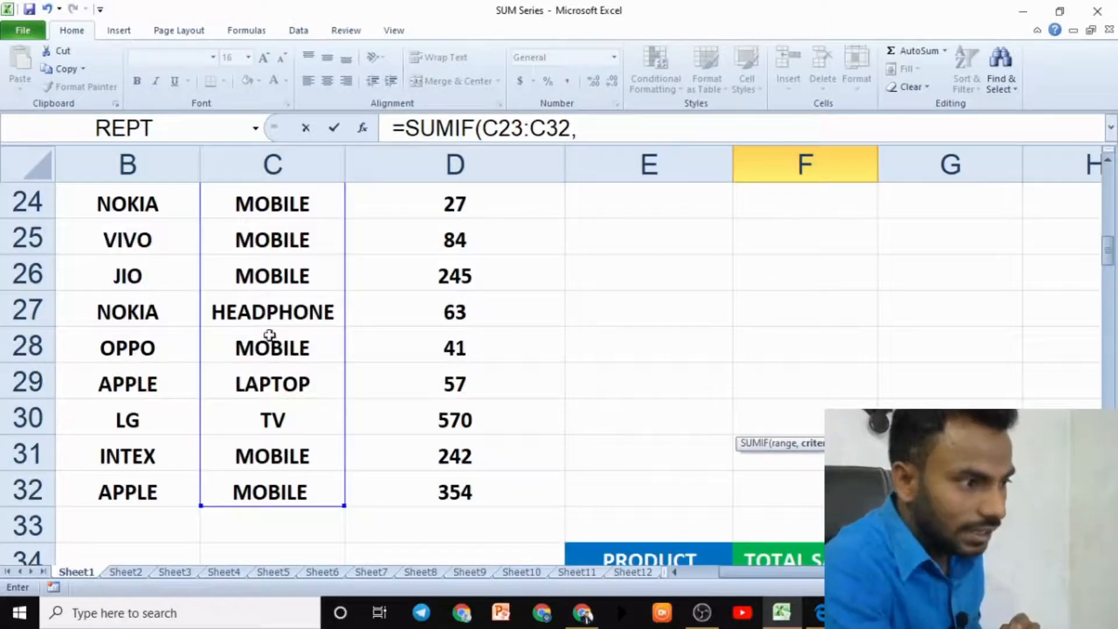
pyautogui.scroll(-2, 813, 484)
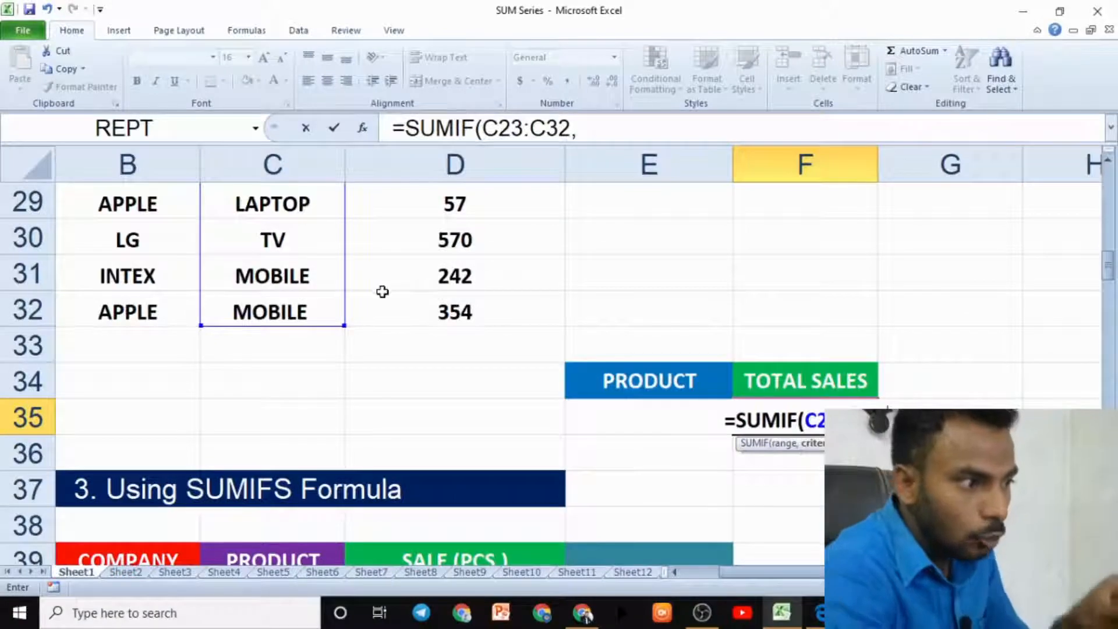
pyautogui.scroll(4, 381, 289)
pyautogui.scroll(-2, 307, 429)
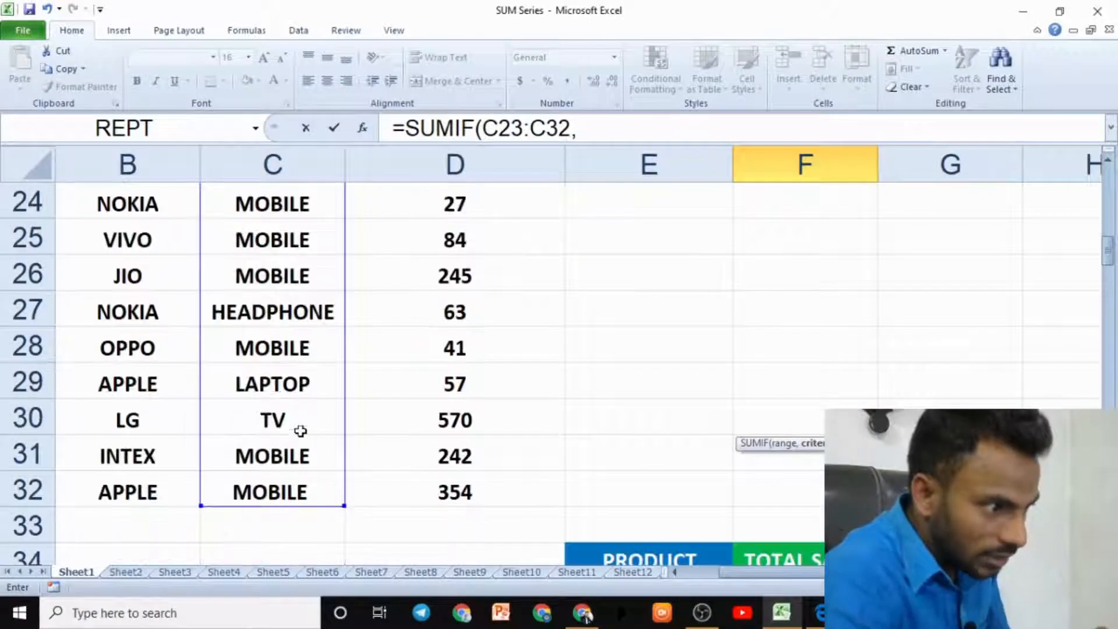
pyautogui.click(282, 420)
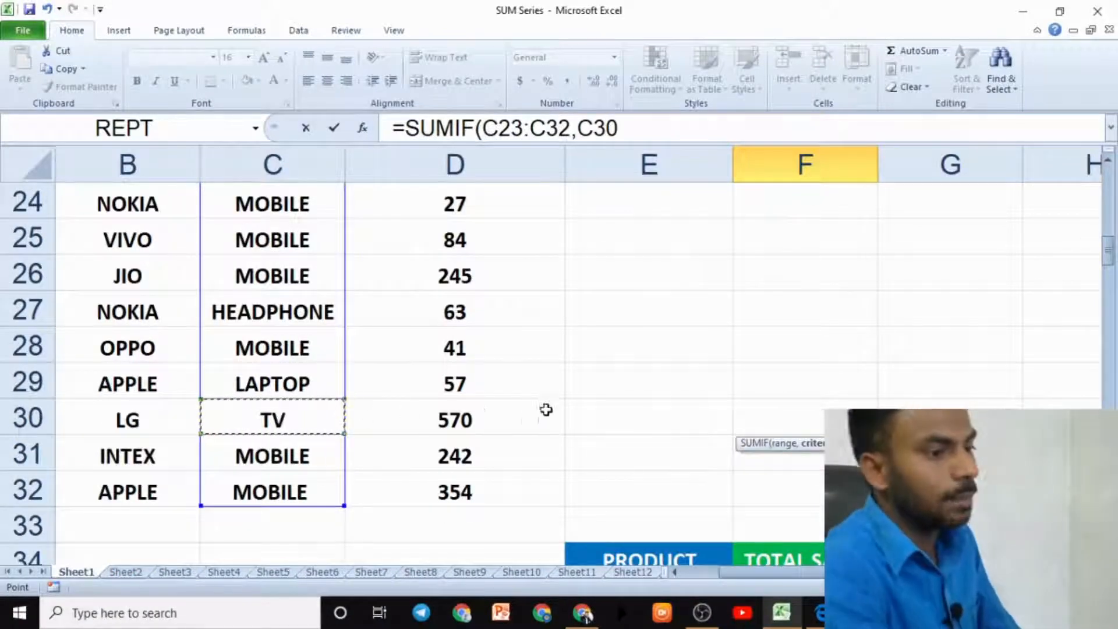
# - Add the sale cells D23:D32 as the sum range and complete the SUMIF formula
pyautogui.scroll(-2, 544, 407)
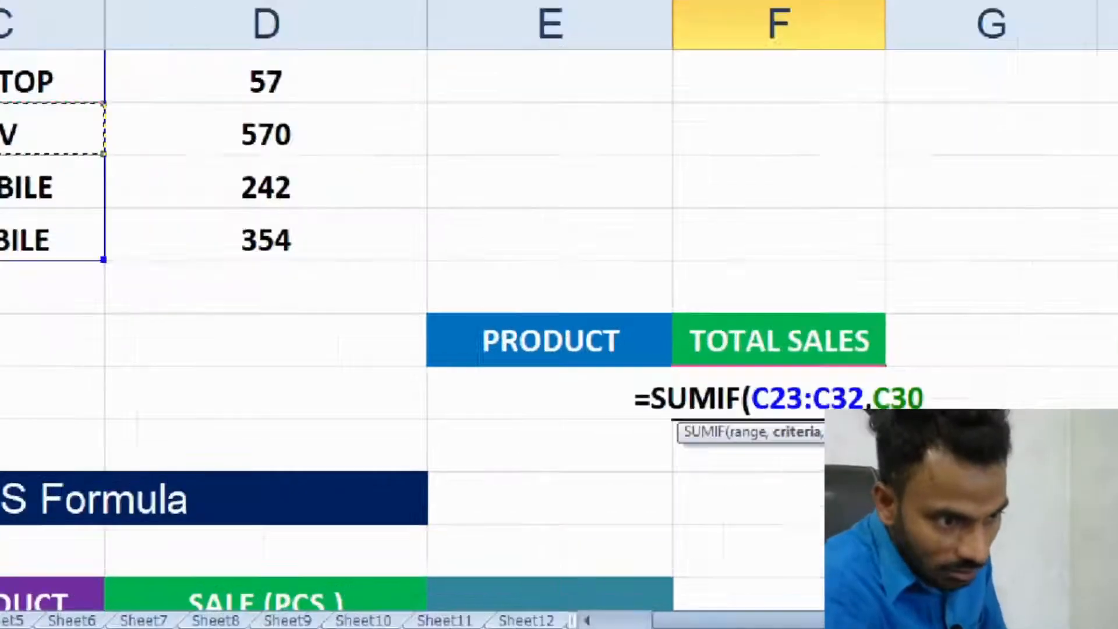
pyautogui.write(',')
pyautogui.scroll(3, 521, 361)
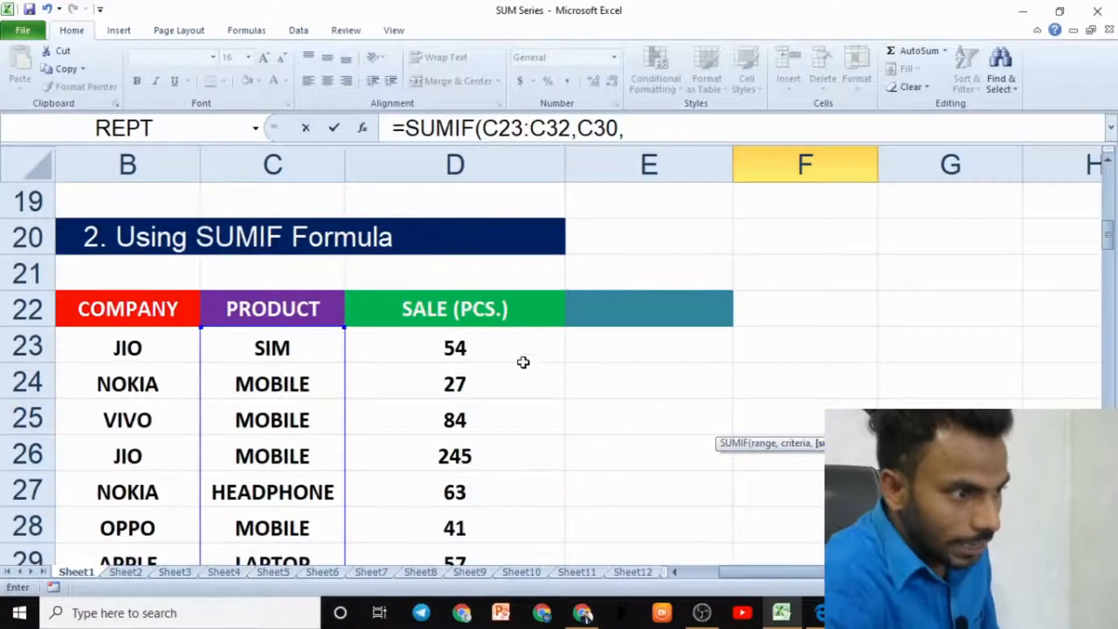
pyautogui.moveTo(469, 344); pyautogui.dragTo(478, 499)
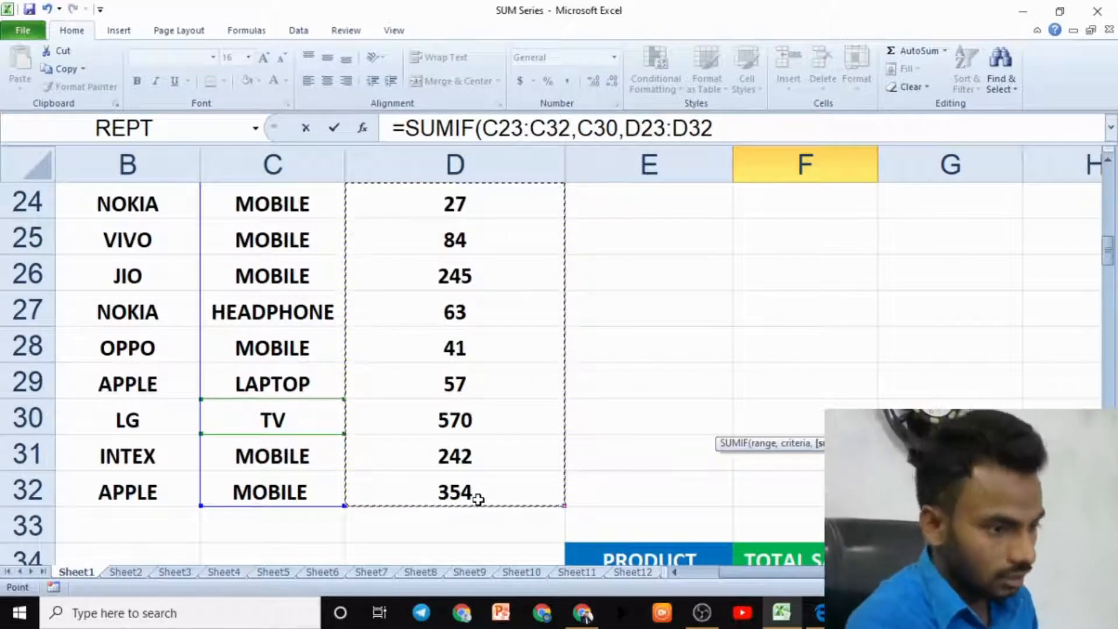
pyautogui.scroll(-3, 749, 532)
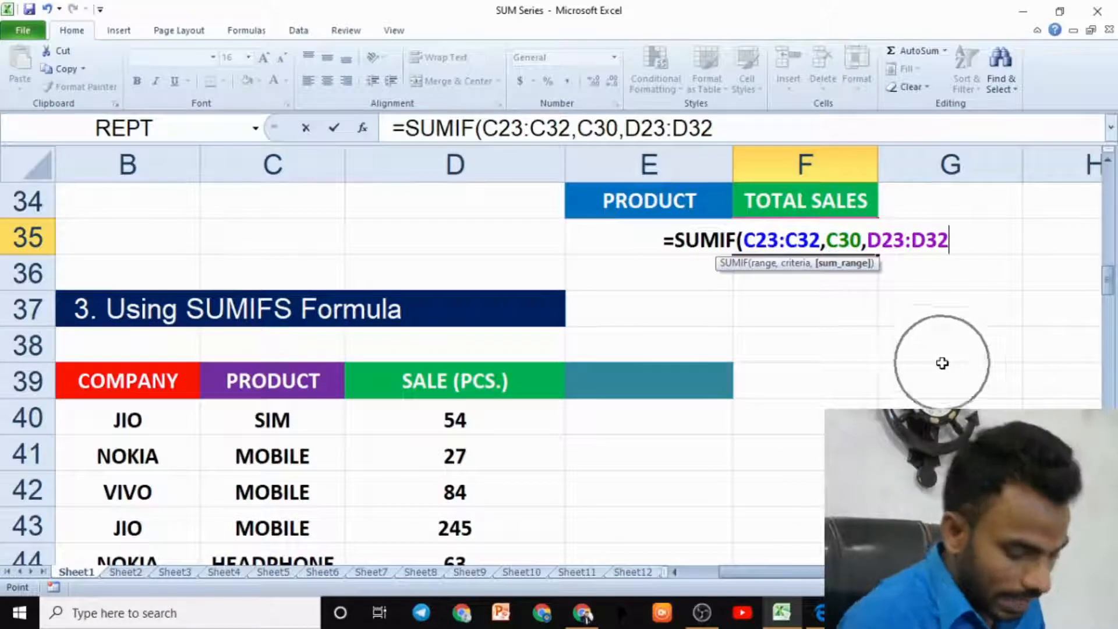
pyautogui.write(')')
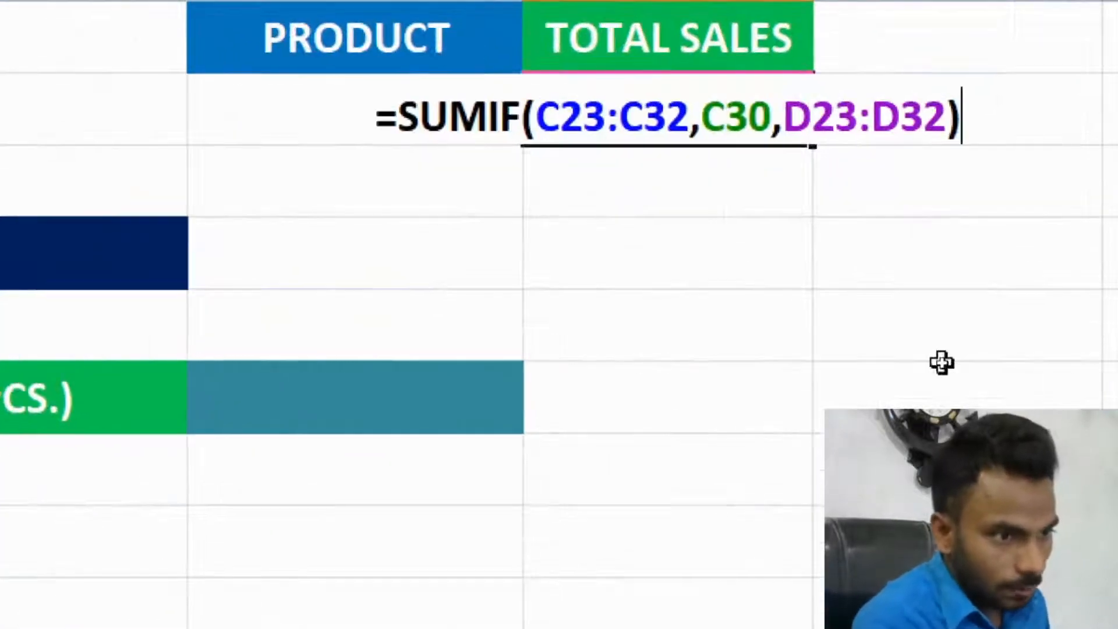
pyautogui.press('Return')
# - Inspect the total sales formula and the TV row's product and sale cells
pyautogui.scroll(2, 922, 354)
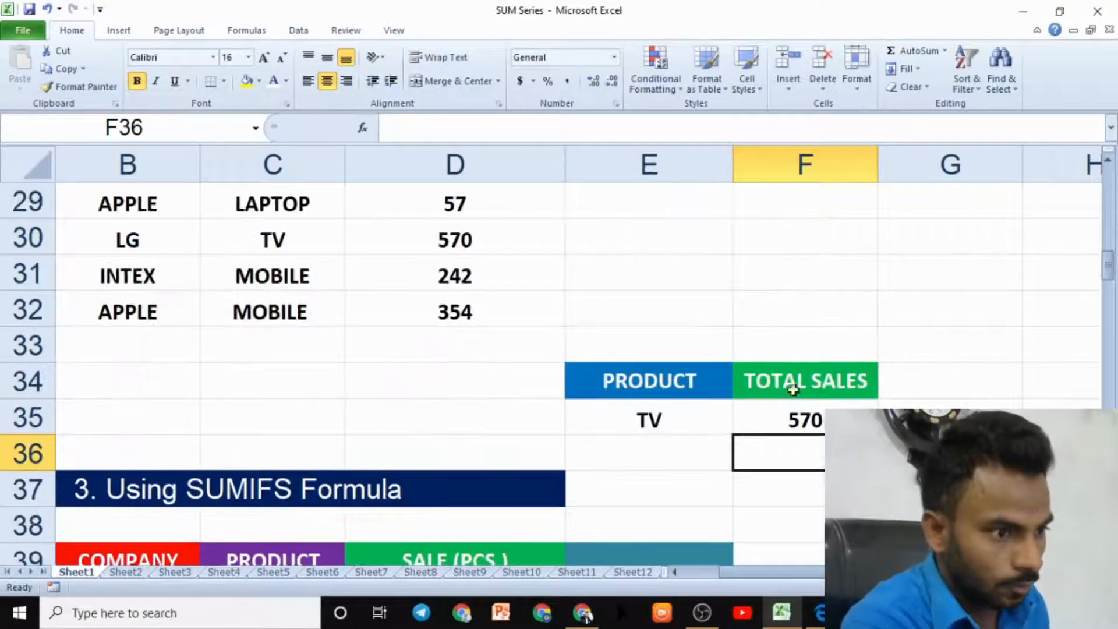
pyautogui.click(812, 415)
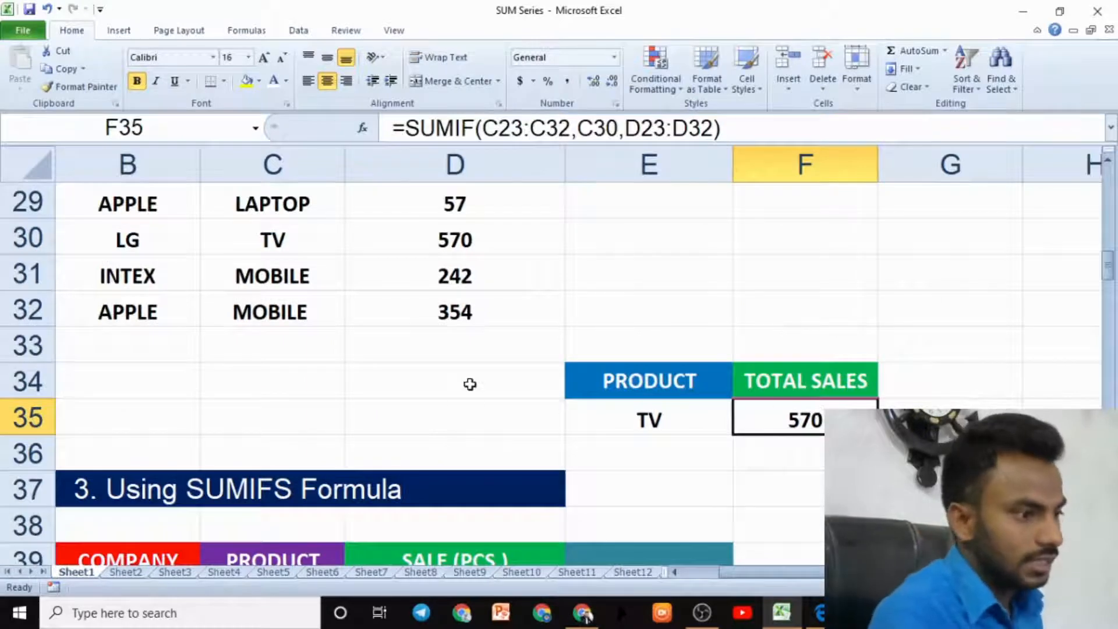
pyautogui.scroll(2, 469, 384)
pyautogui.click(326, 420)
pyautogui.click(435, 413)
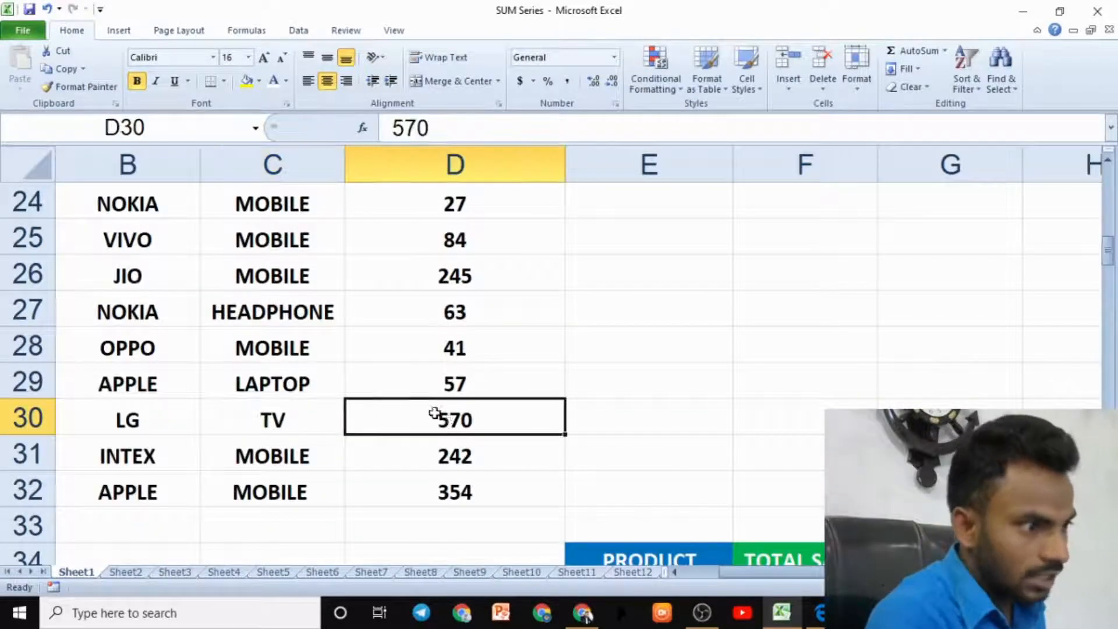
pyautogui.scroll(2, 312, 342)
pyautogui.scroll(-2, 299, 386)
pyautogui.scroll(2, 324, 391)
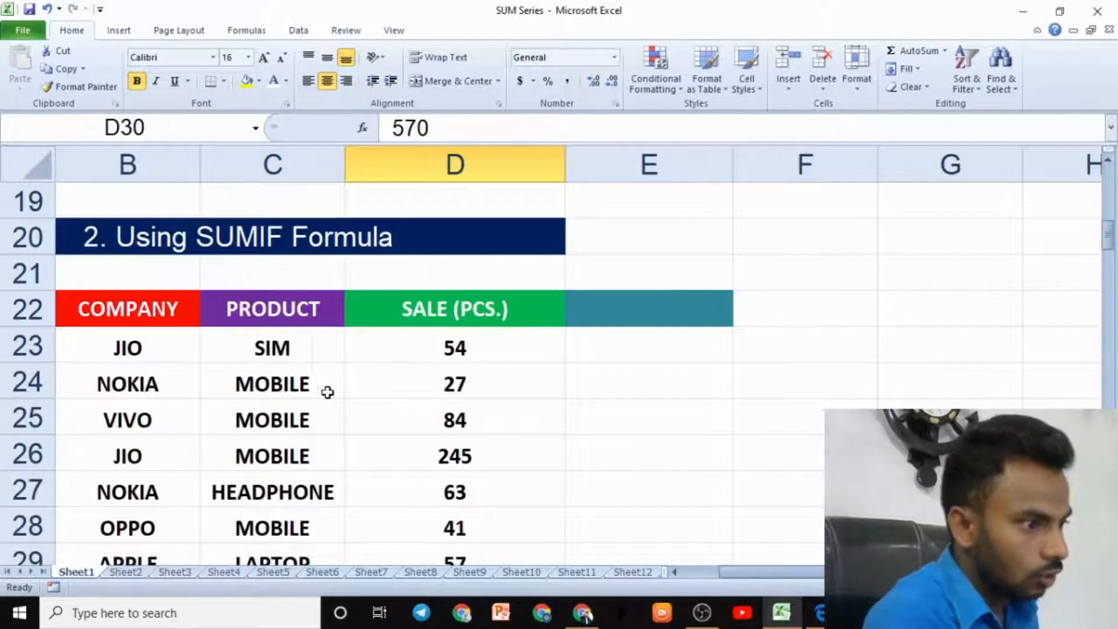
# - Examine the MOBILE product rows and their sale values in the SUMIF table
pyautogui.click(292, 376)
pyautogui.click(454, 383)
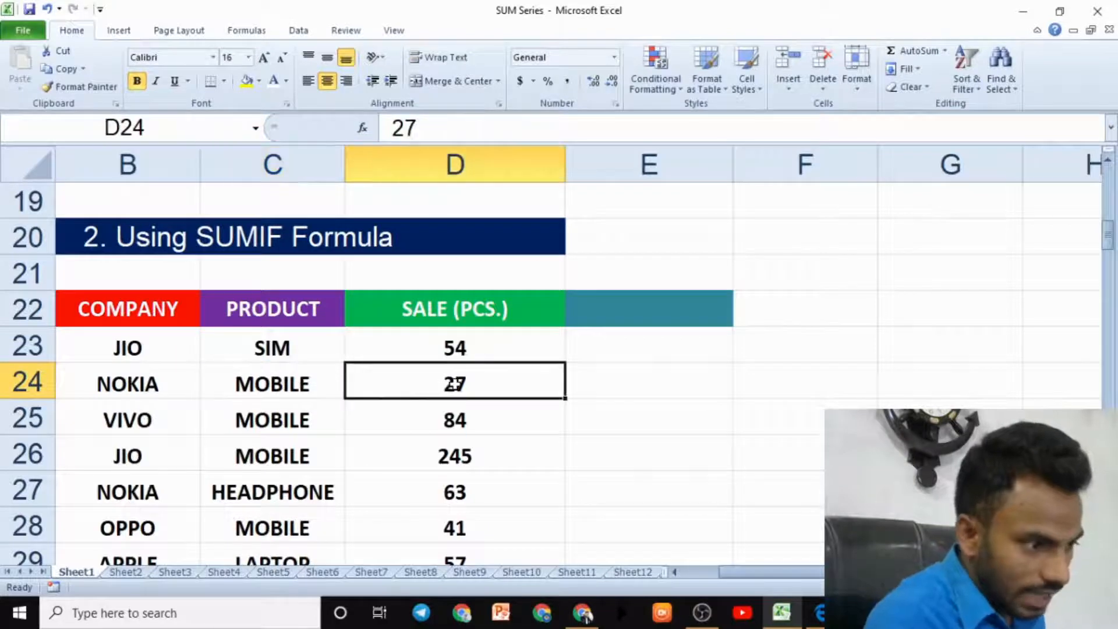
pyautogui.click(263, 419)
pyautogui.click(440, 427)
pyautogui.click(287, 454)
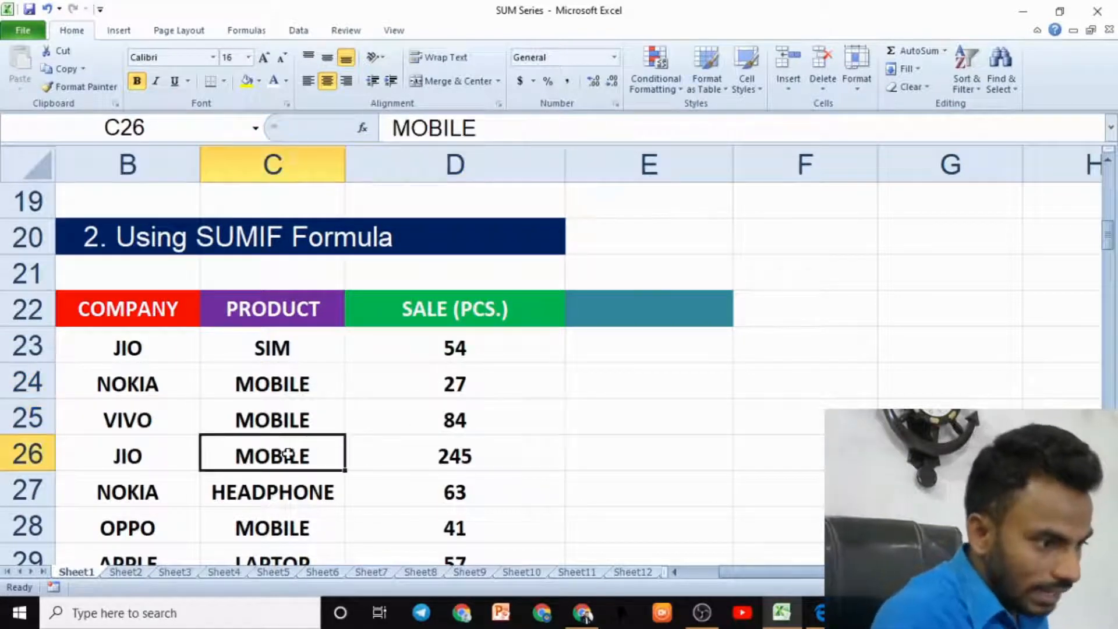
pyautogui.click(436, 457)
pyautogui.scroll(-3, 444, 457)
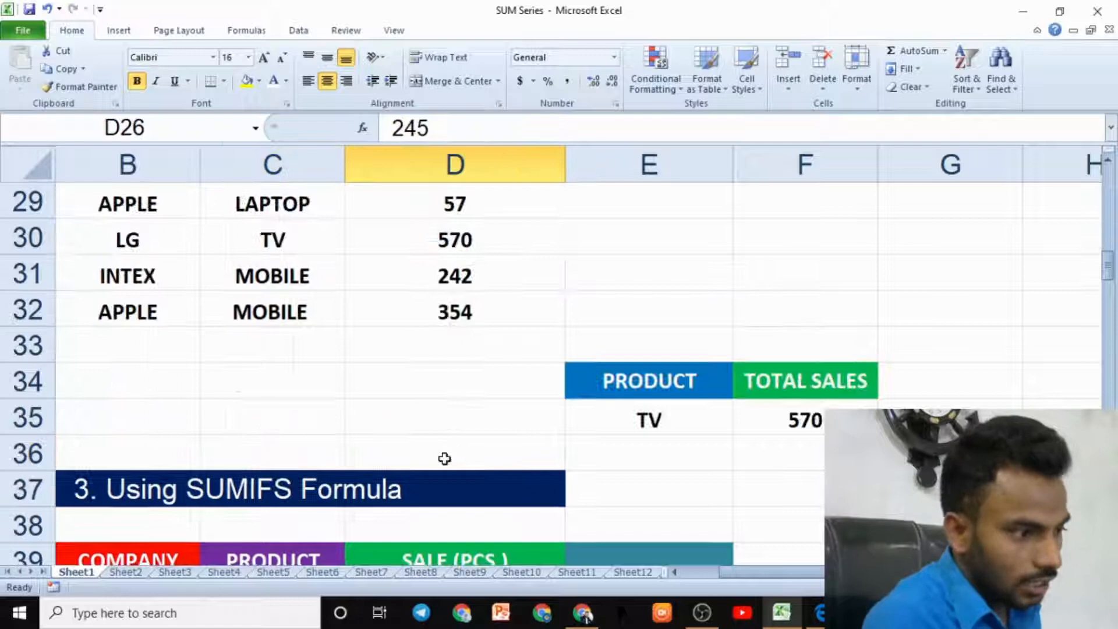
pyautogui.click(295, 324)
pyautogui.click(442, 312)
pyautogui.click(295, 274)
pyautogui.click(418, 264)
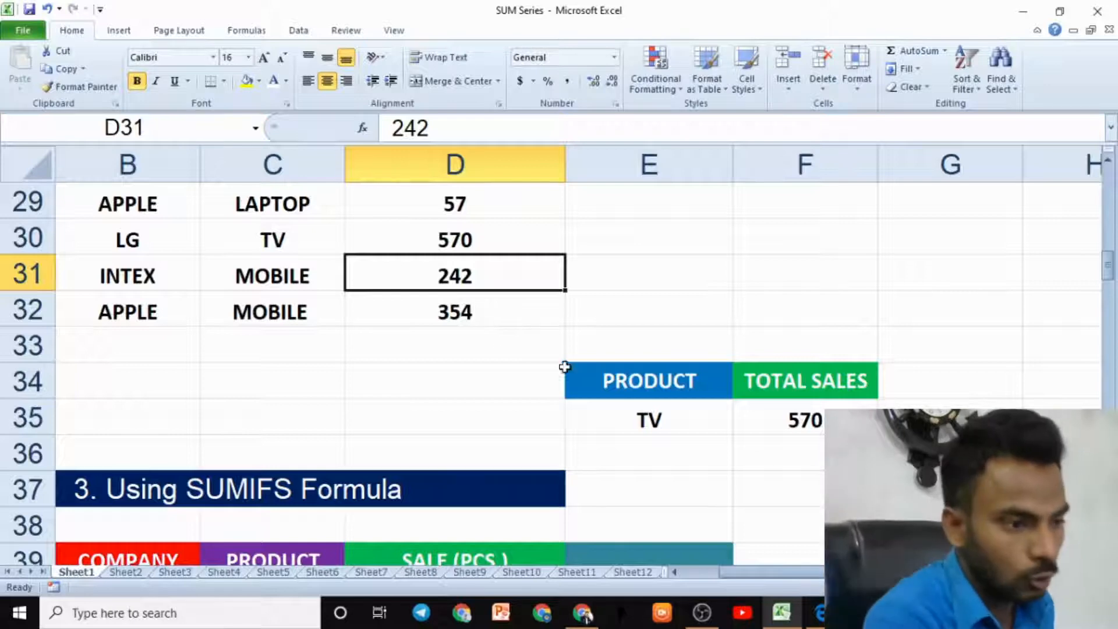
# - Change the product below the PRODUCT header to MOBILE
pyautogui.click(714, 418)
pyautogui.write('MOBI')
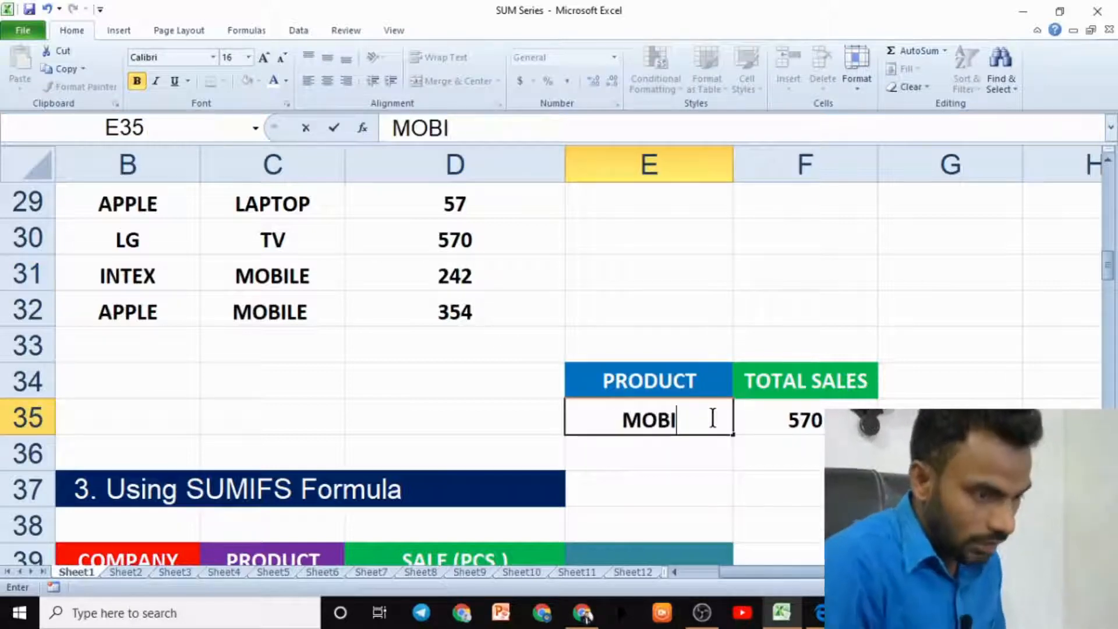
pyautogui.write('L')
pyautogui.press('BackSpace')
pyautogui.write('LE')
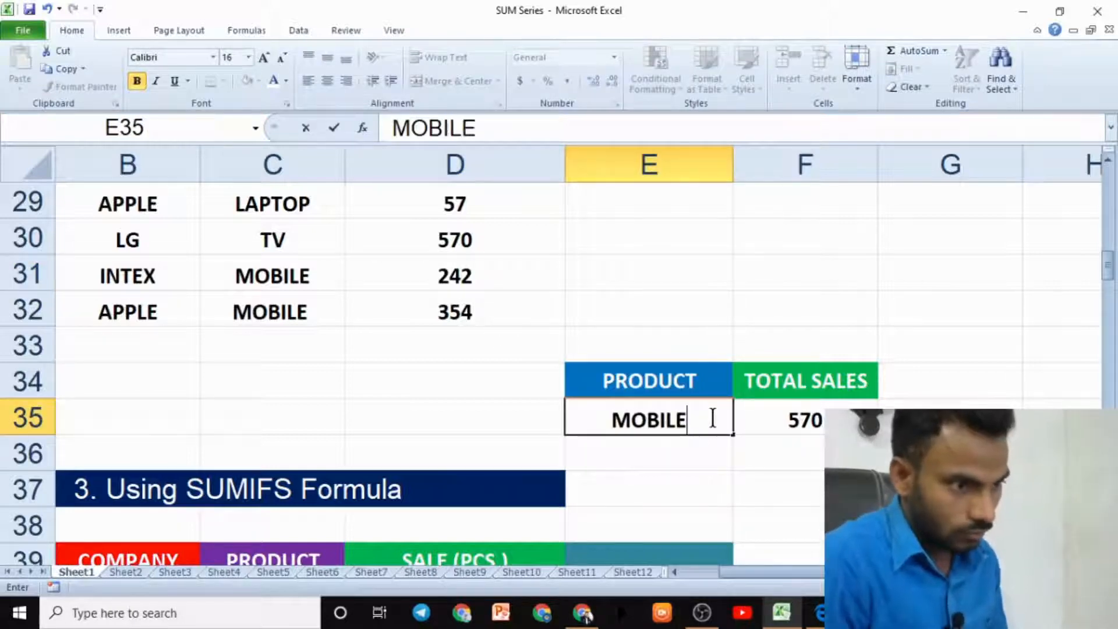
pyautogui.press('Return')
pyautogui.write('\\=')
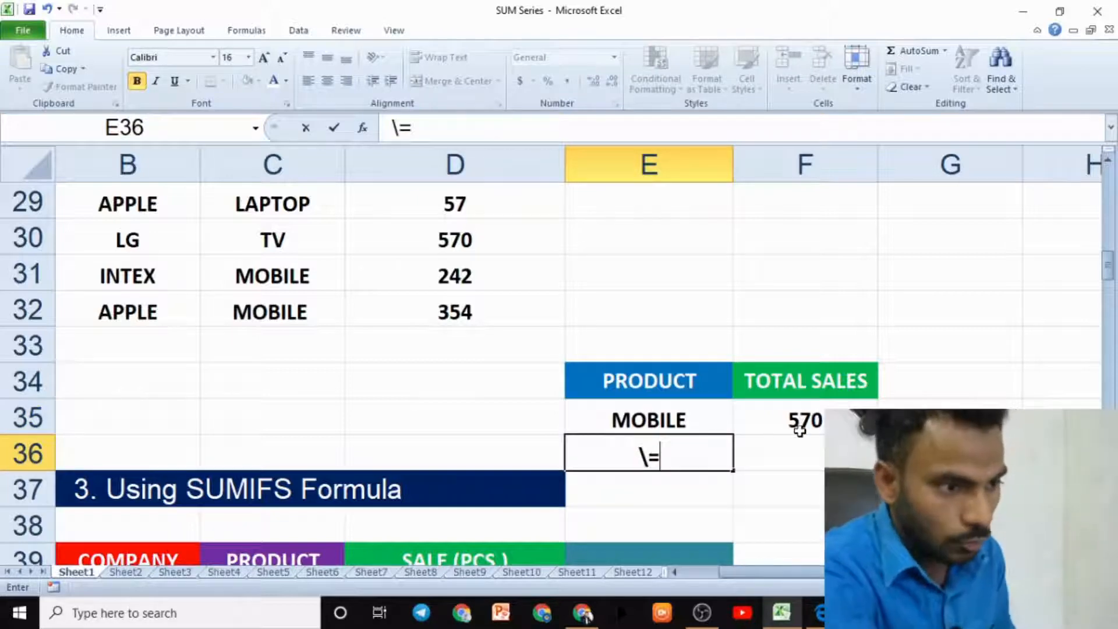
pyautogui.press('BackSpace')
pyautogui.press('BackSpace')
# - Re-enter a SUMIF formula in the total sales cell, using the product cells C23:C32 as the range
pyautogui.click(818, 419)
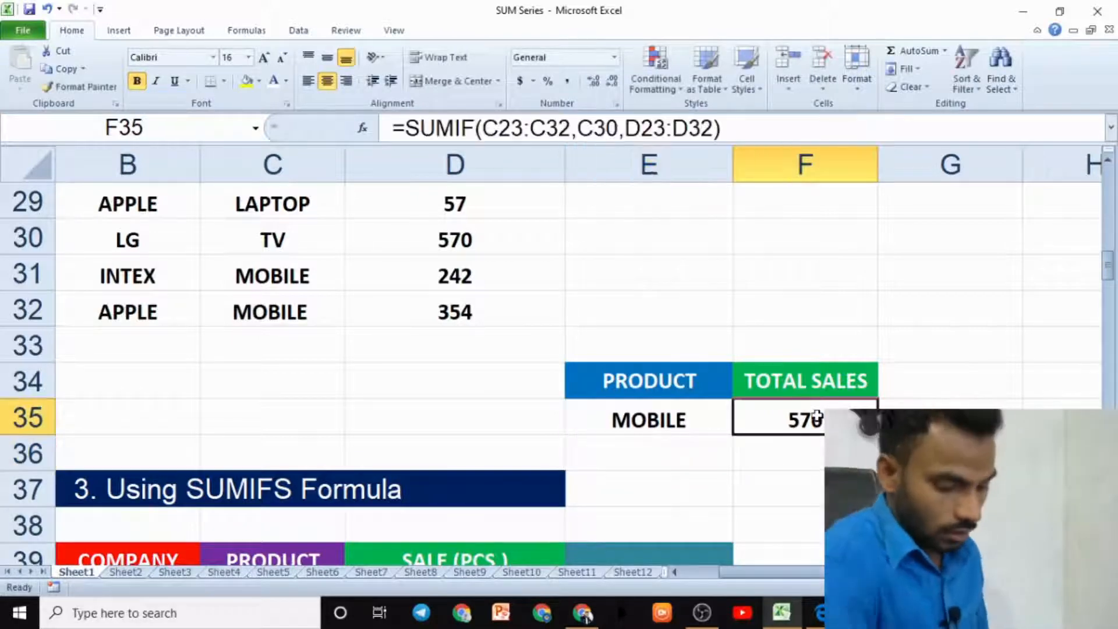
pyautogui.doubleClick(817, 416)
pyautogui.write('=')
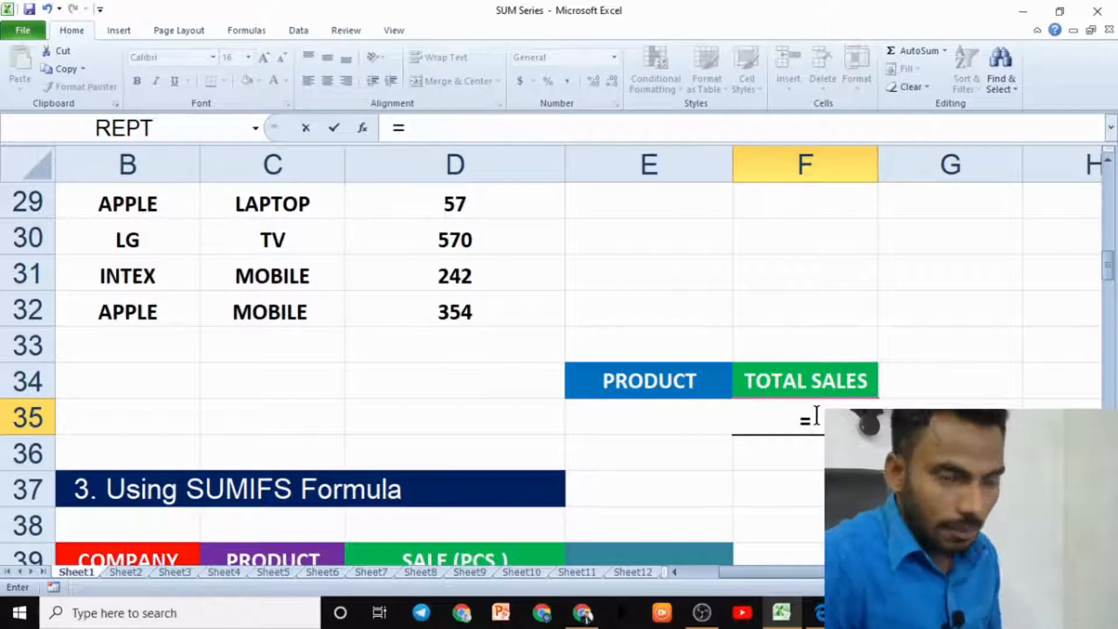
pyautogui.write('SUMIF(')
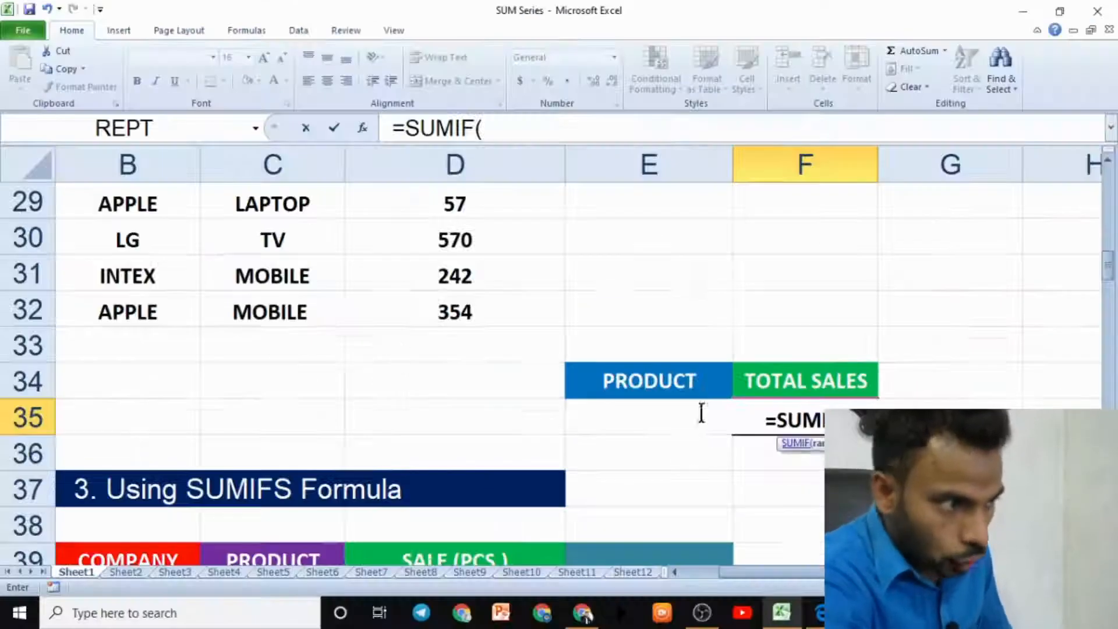
pyautogui.scroll(3, 315, 328)
pyautogui.moveTo(307, 339); pyautogui.dragTo(306, 505)
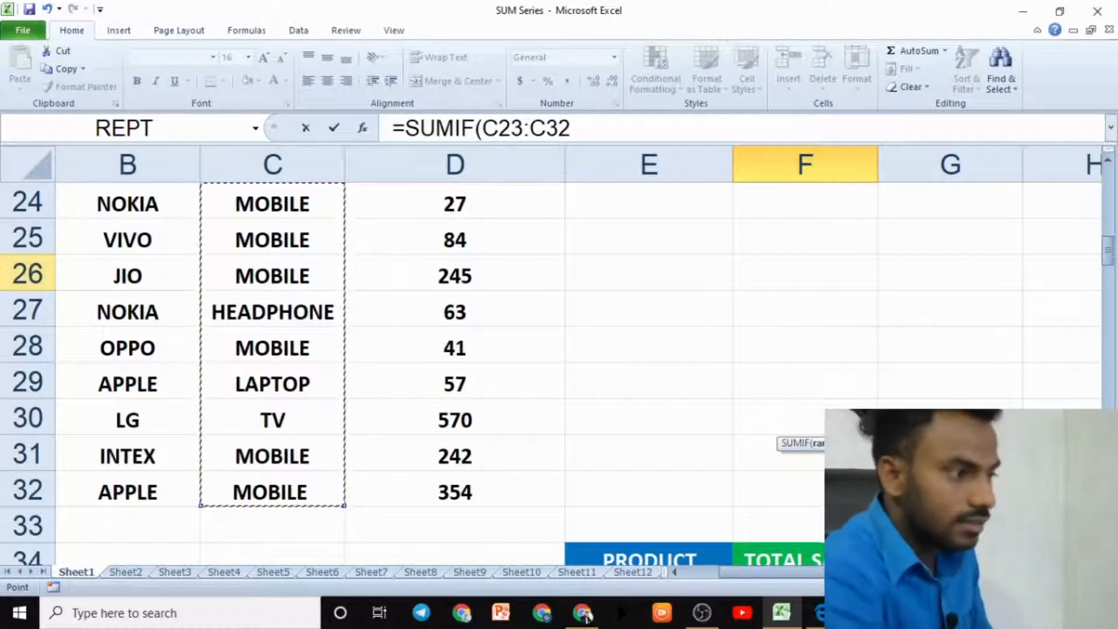
pyautogui.moveTo(119, 255)
pyautogui.mouseDown()
pyautogui.moveTo(97, 278)
pyautogui.moveTo(114, 369)
pyautogui.mouseUp()
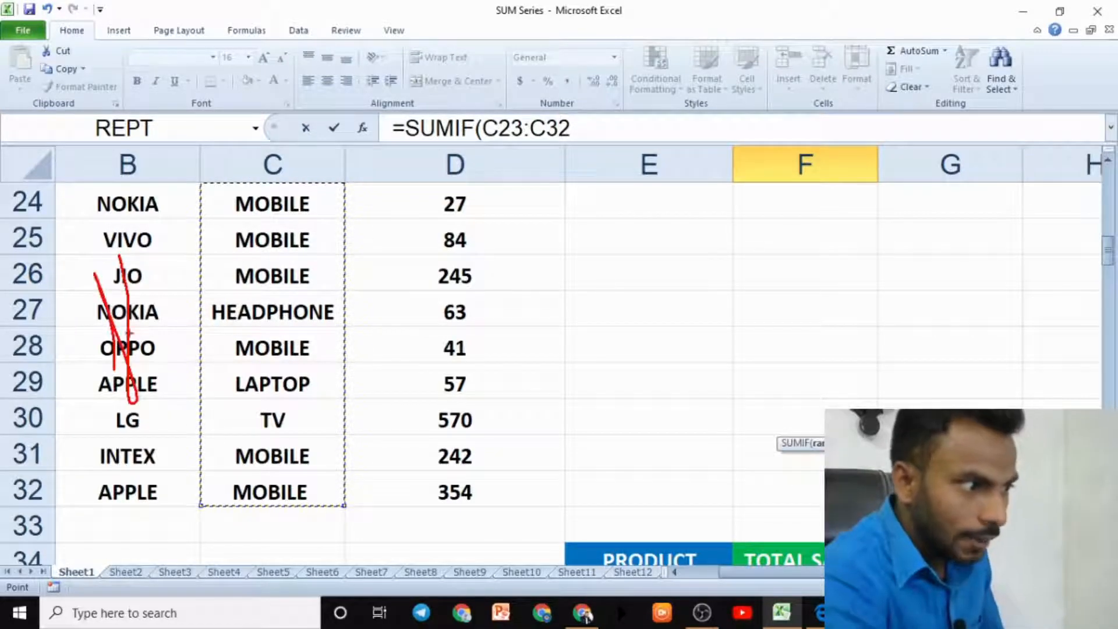
pyautogui.press('Escape')
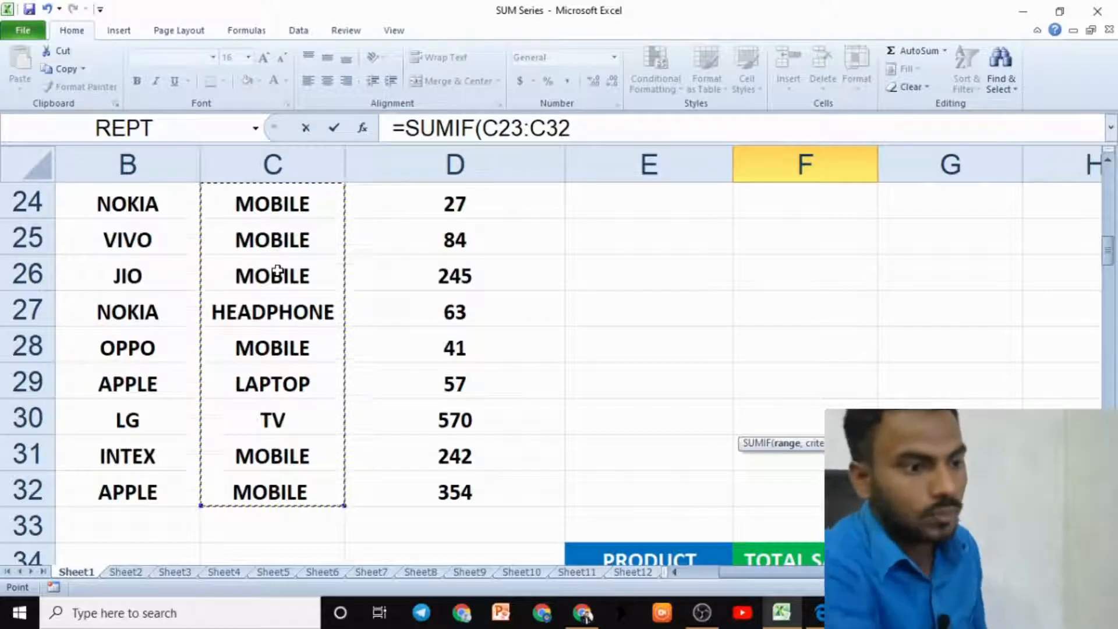
pyautogui.scroll(-3, 576, 382)
pyautogui.write(',')
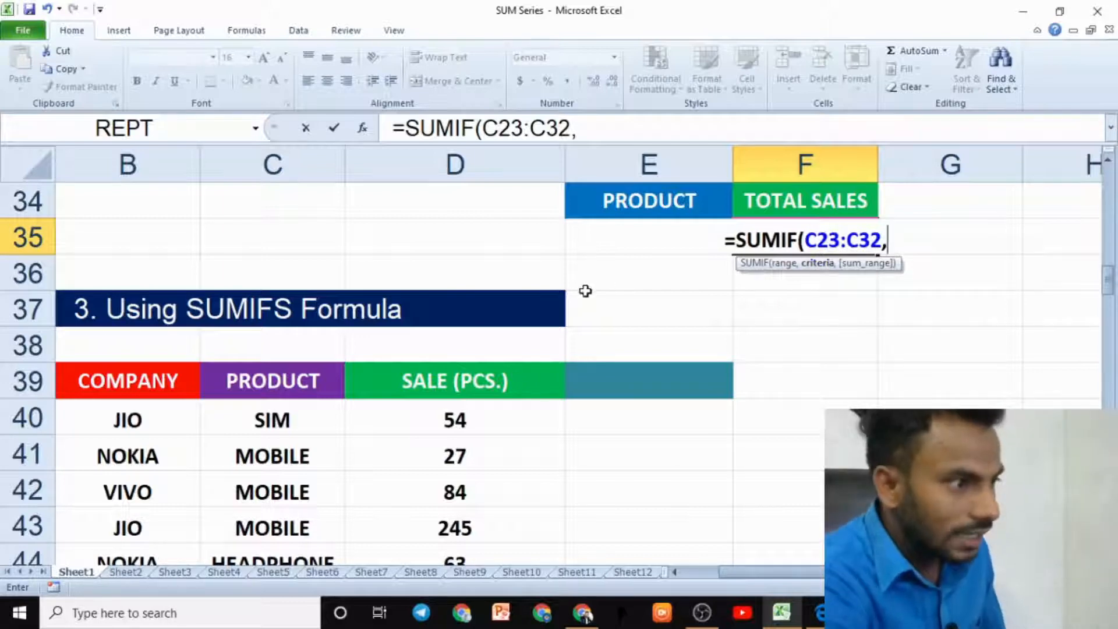
# - Add the MOBILE product cell C24 as the formula's criteria
pyautogui.scroll(5, 469, 314)
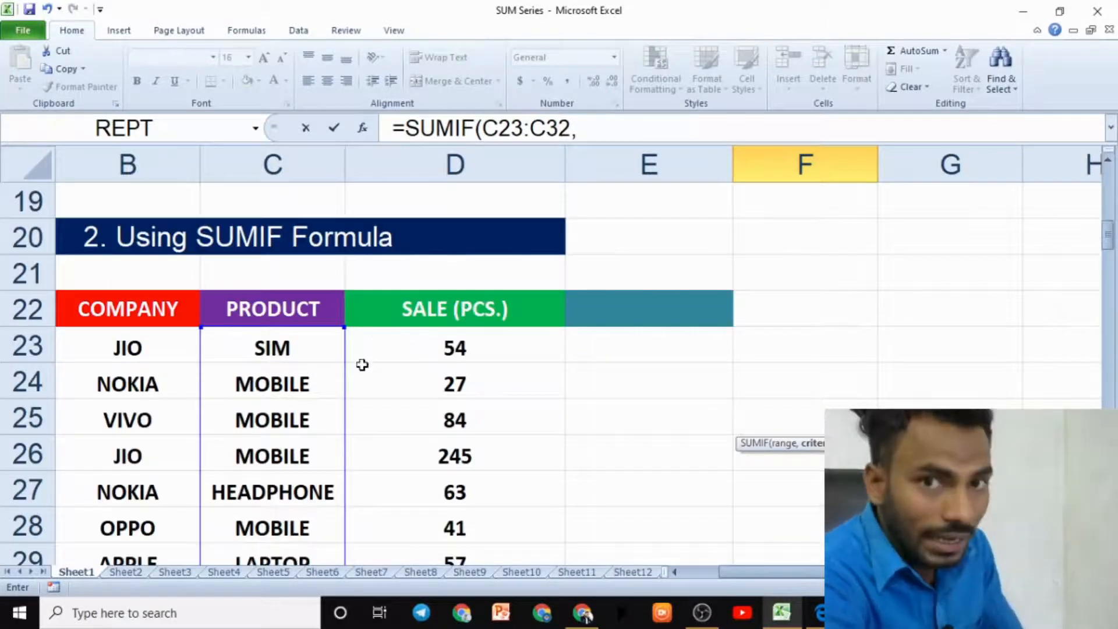
pyautogui.click(259, 384)
pyautogui.scroll(-3, 798, 462)
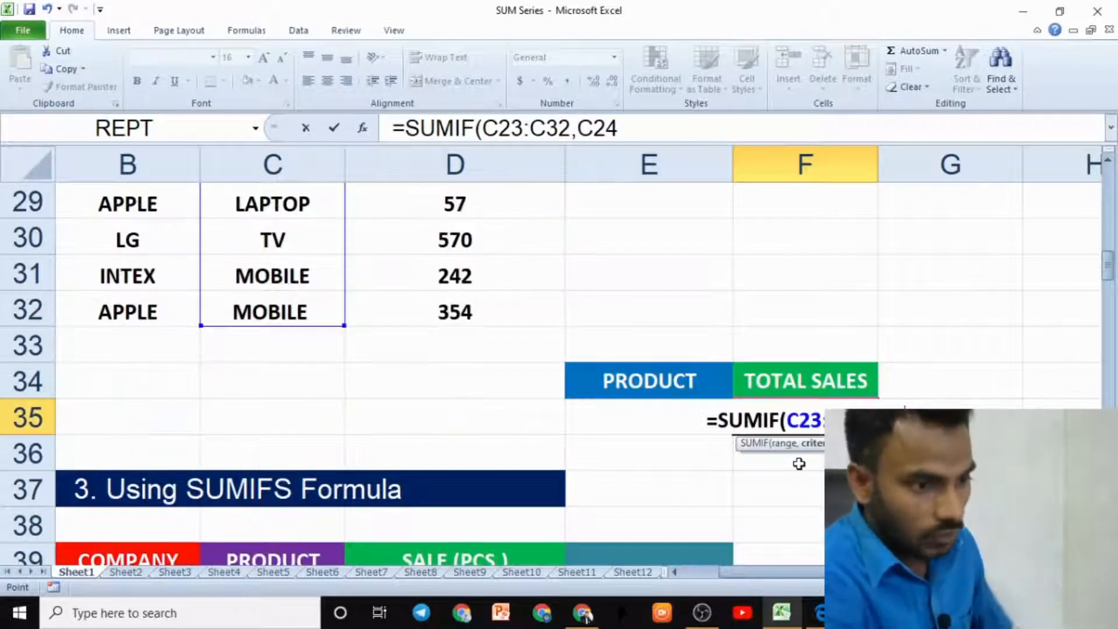
pyautogui.write(',')
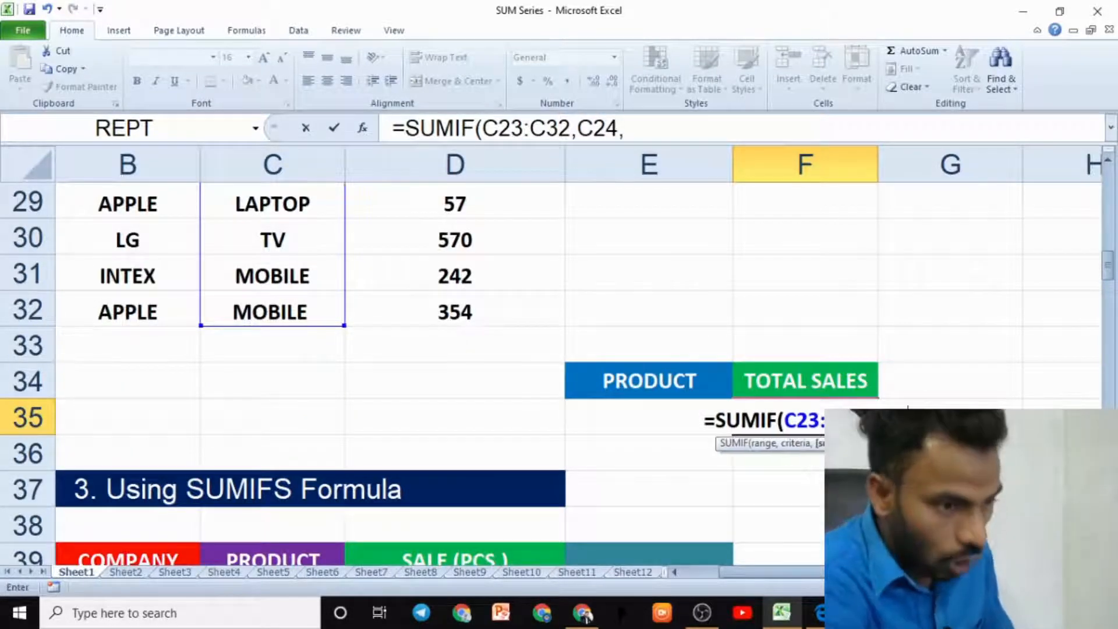
# - Add the sale cells D23:D32 as the sum range and complete the SUMIF formula for MOBILE
pyautogui.scroll(5, 673, 392)
pyautogui.scroll(-2, 531, 267)
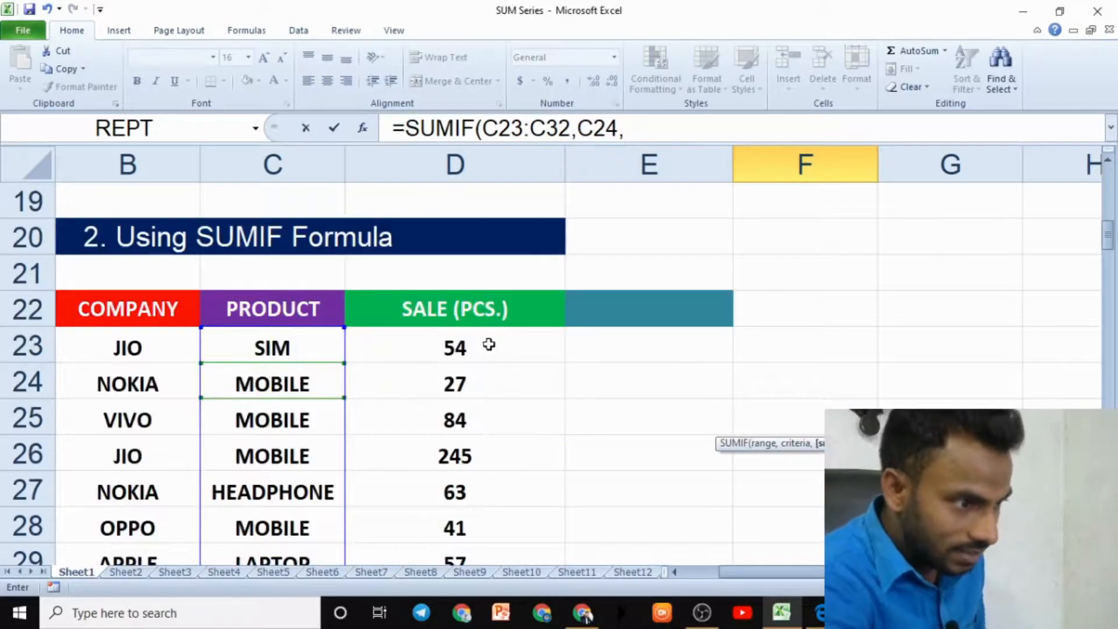
pyautogui.moveTo(489, 347); pyautogui.dragTo(493, 502)
pyautogui.scroll(-2, 710, 492)
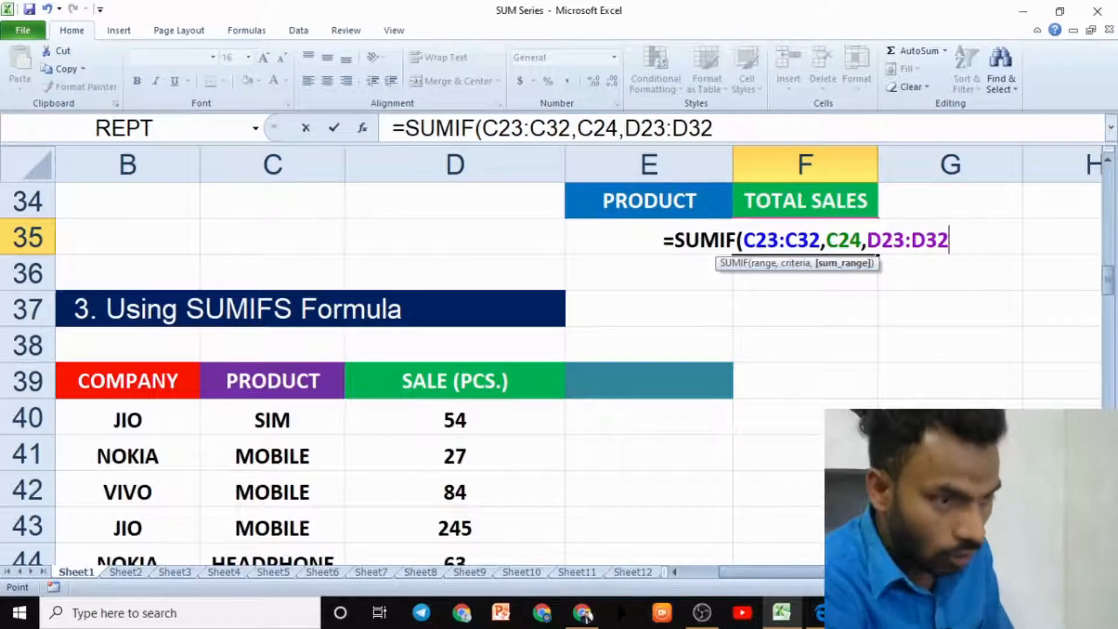
pyautogui.write(')')
pyautogui.press('Return')
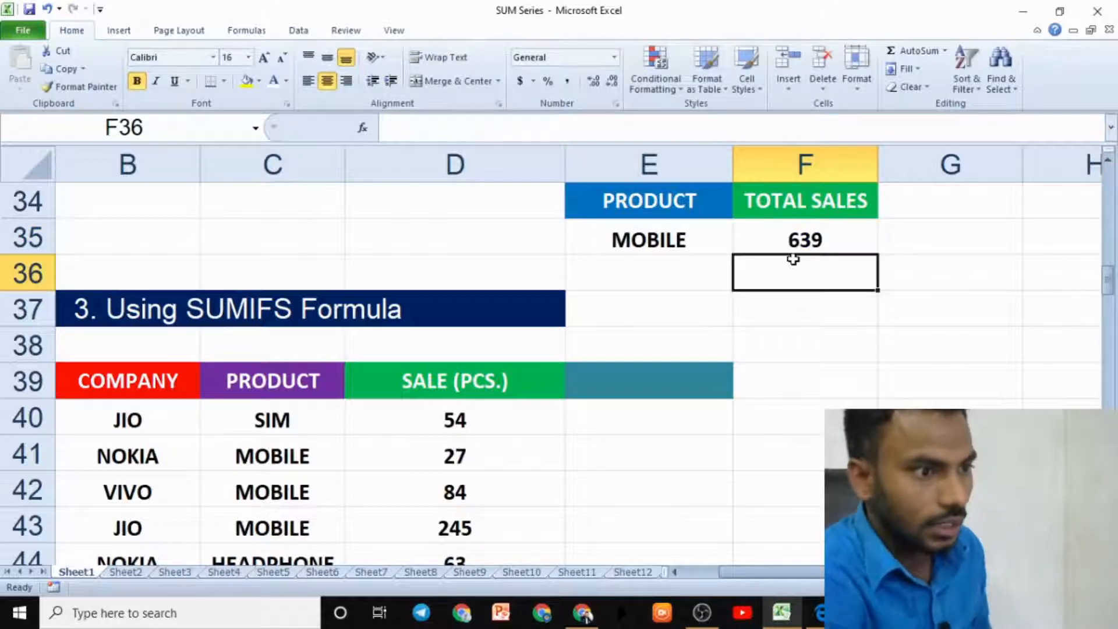
# - Check the MOBILE sale values in column D against the SUMIF total
pyautogui.scroll(2, 809, 378)
pyautogui.click(810, 425)
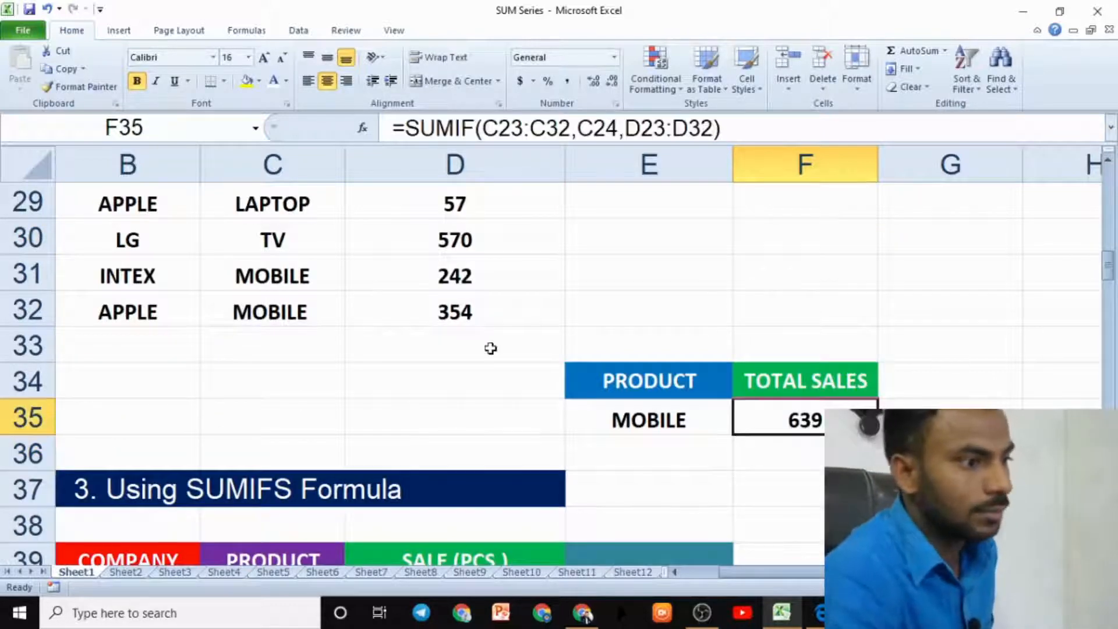
pyautogui.scroll(2, 457, 419)
pyautogui.click(455, 492)
pyautogui.click(476, 452)
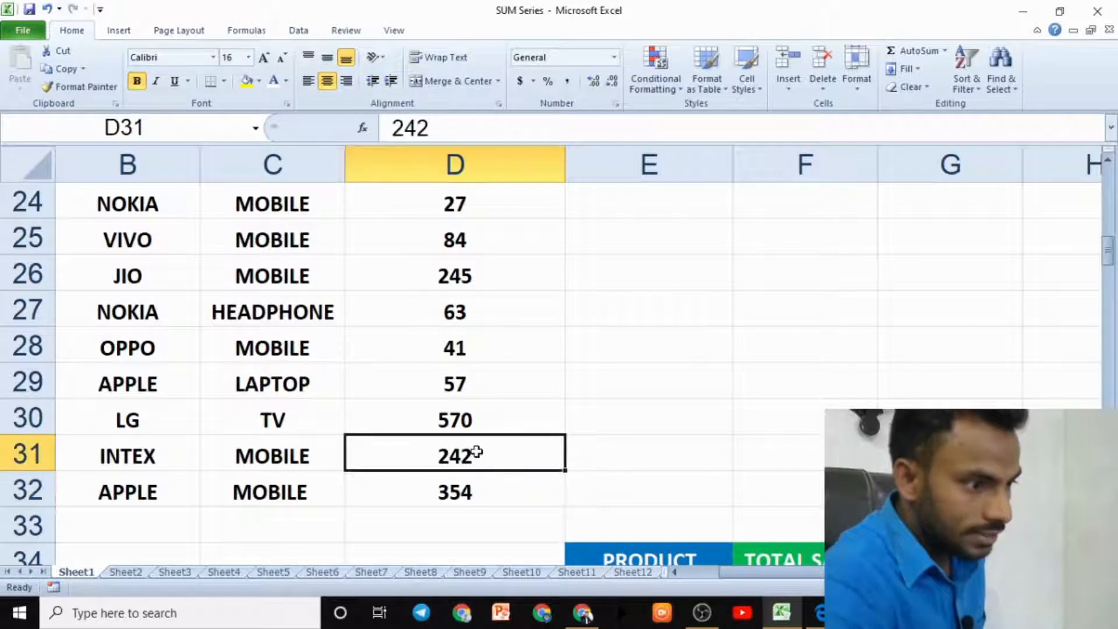
pyautogui.click(470, 278)
pyautogui.click(473, 234)
pyautogui.click(469, 209)
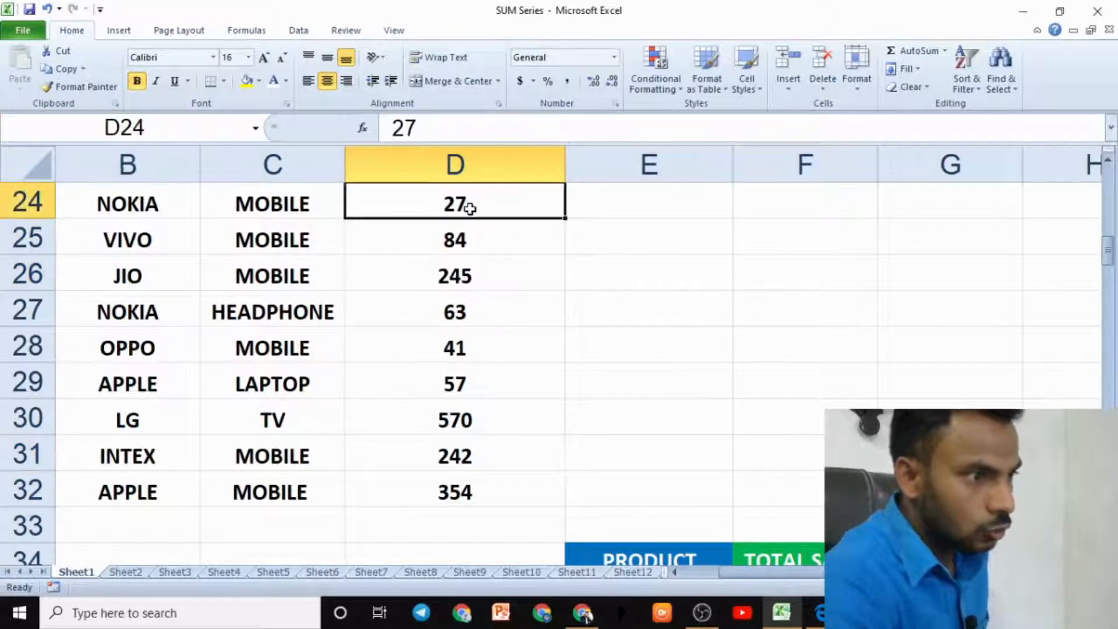
pyautogui.scroll(-2, 693, 394)
pyautogui.scroll(2, 822, 438)
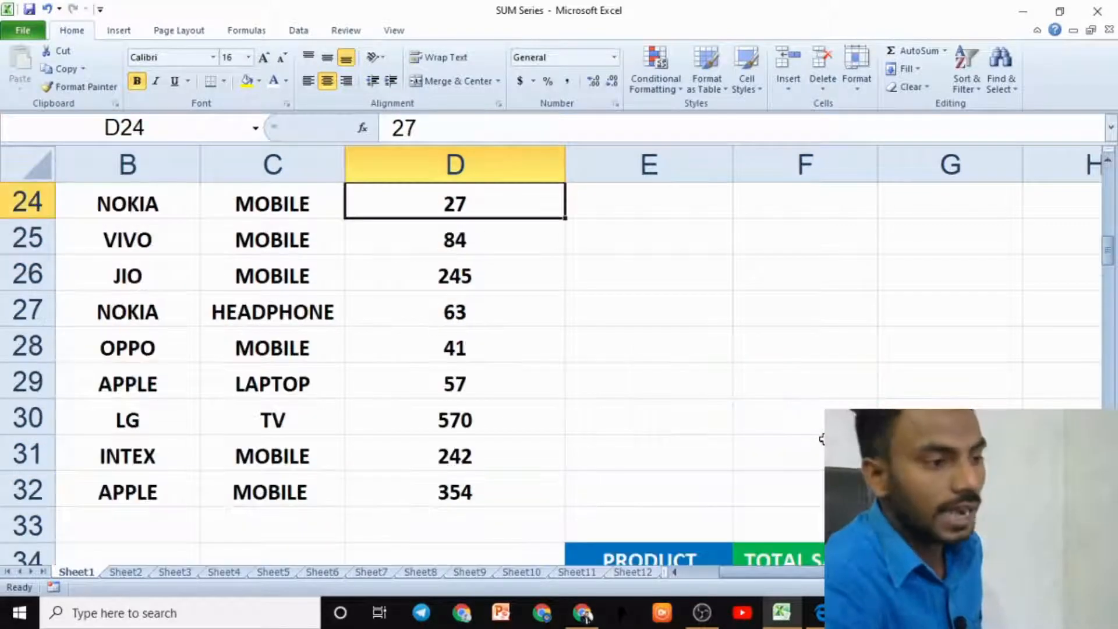
pyautogui.click(644, 316)
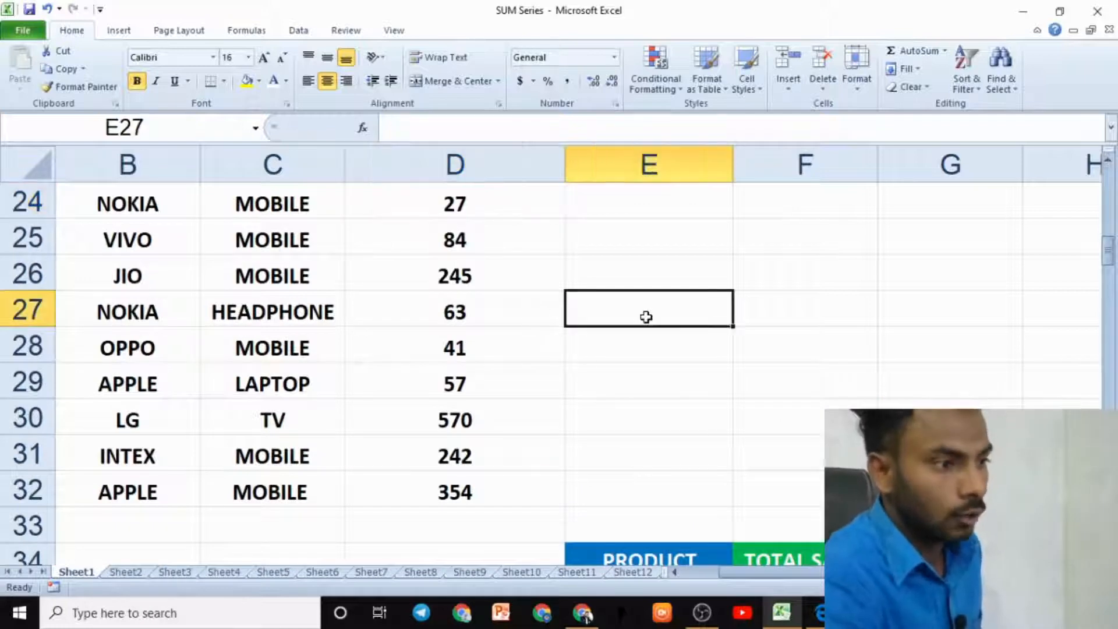
pyautogui.click(486, 203)
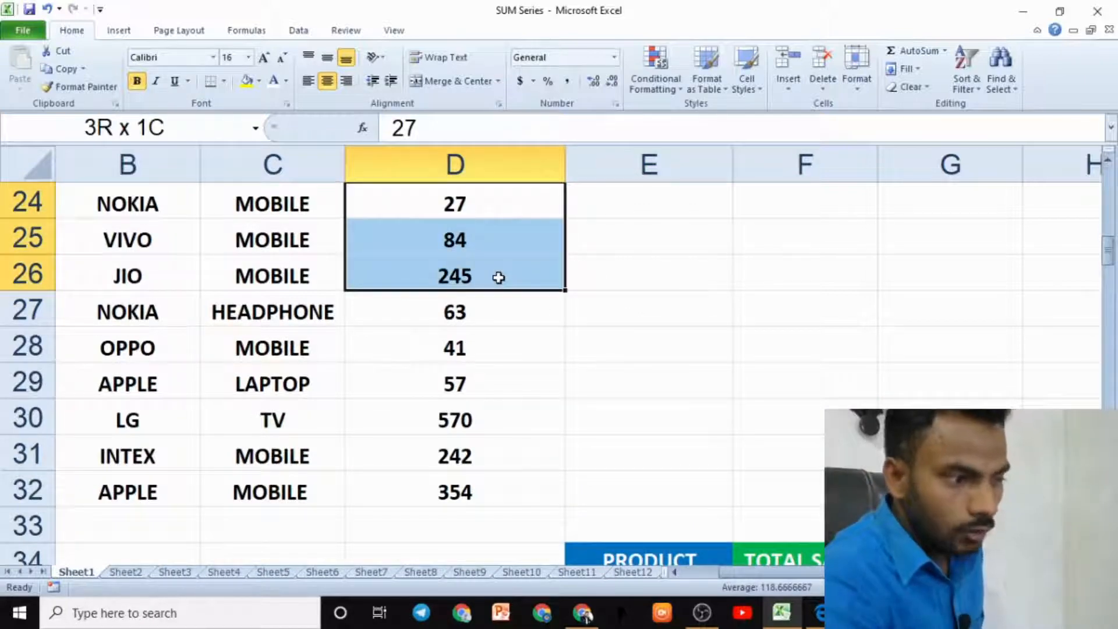
pyautogui.moveTo(498, 277); pyautogui.dragTo(499, 278)
pyautogui.moveTo(482, 442); pyautogui.dragTo(488, 494)
pyautogui.scroll(-2, 815, 419)
pyautogui.click(818, 420)
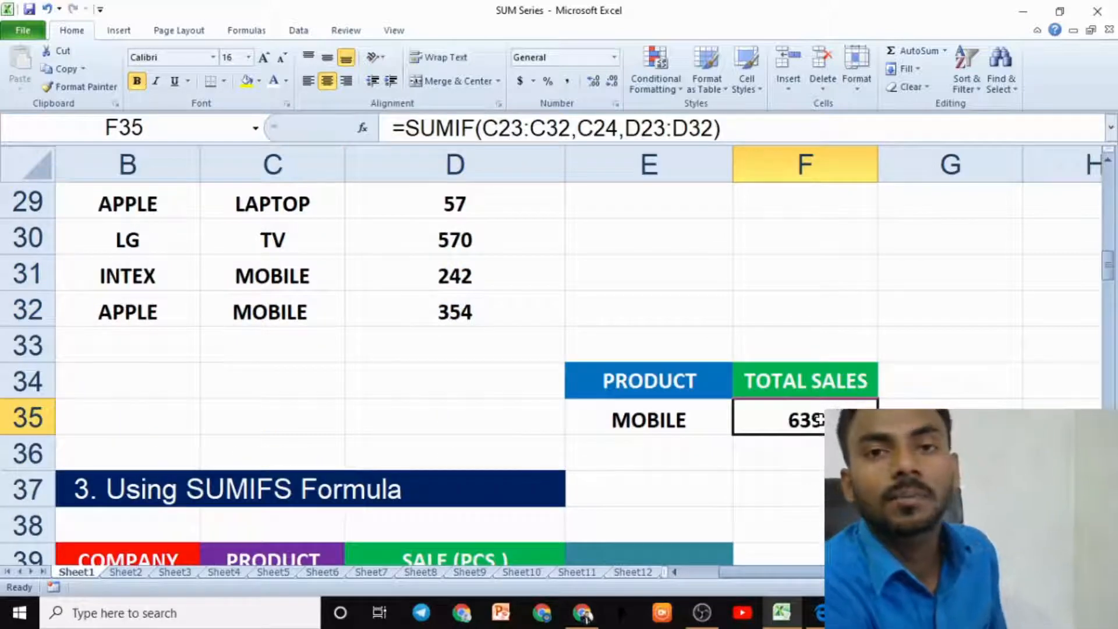
# - Examine the company and product rows of the SUMIFS data table
pyautogui.scroll(3, 756, 431)
pyautogui.scroll(-2, 553, 421)
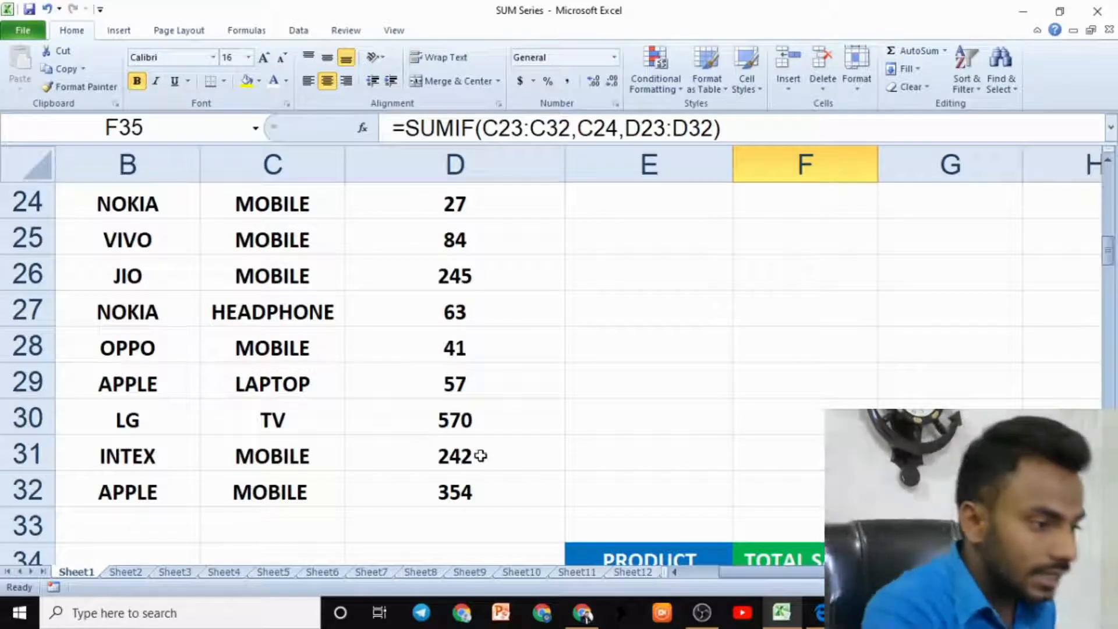
pyautogui.scroll(-3, 262, 456)
pyautogui.click(262, 457)
pyautogui.scroll(-2, 265, 456)
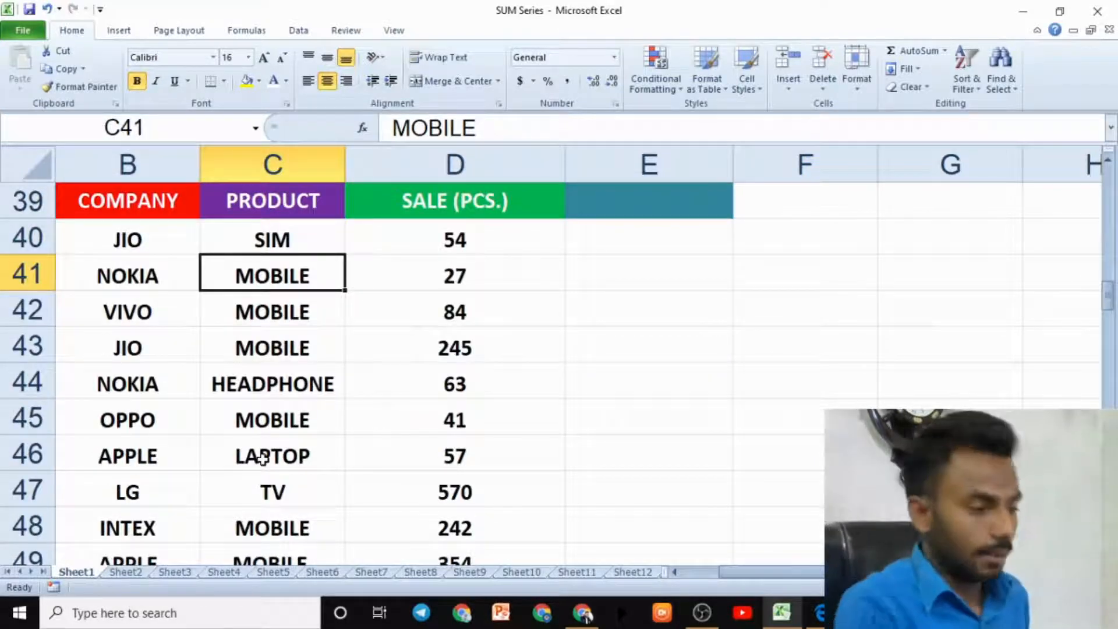
pyautogui.click(265, 427)
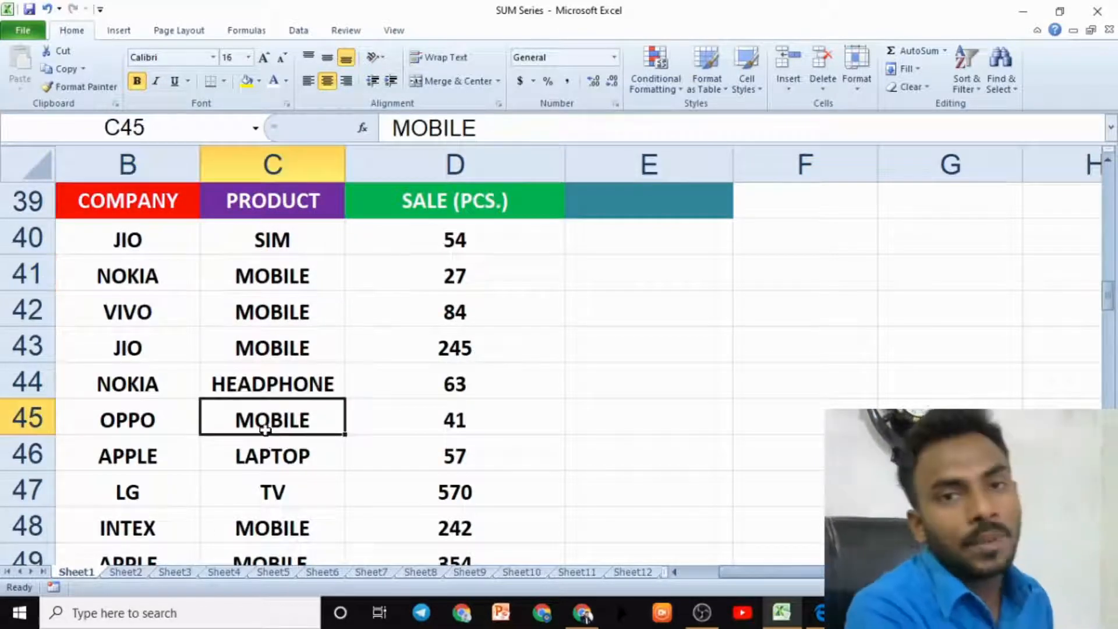
pyautogui.click(148, 351)
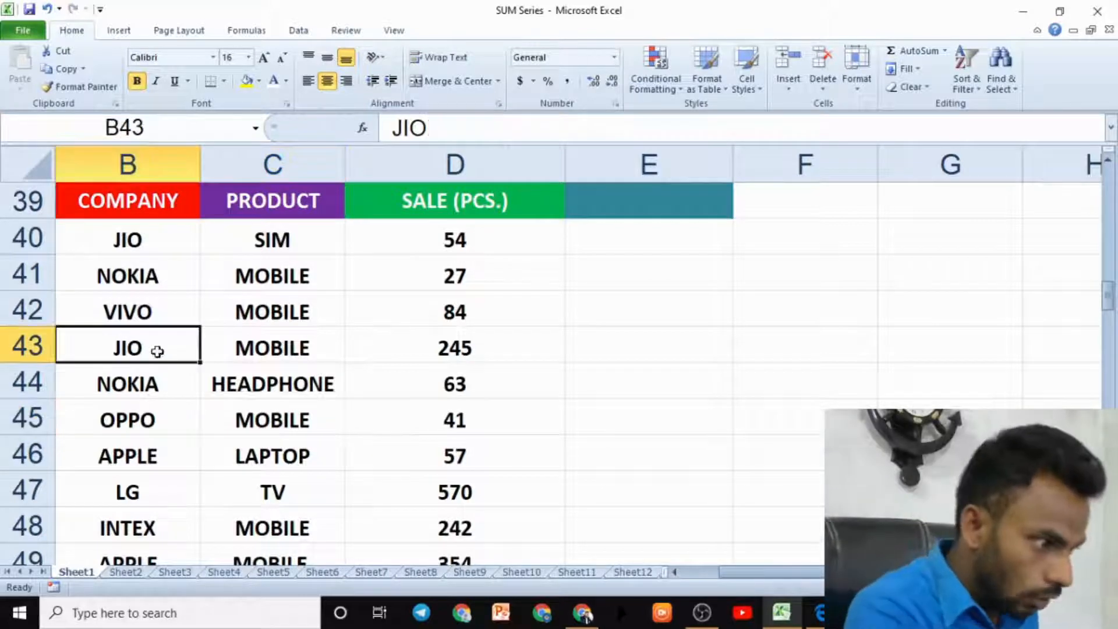
pyautogui.click(268, 349)
pyautogui.scroll(-3, 169, 344)
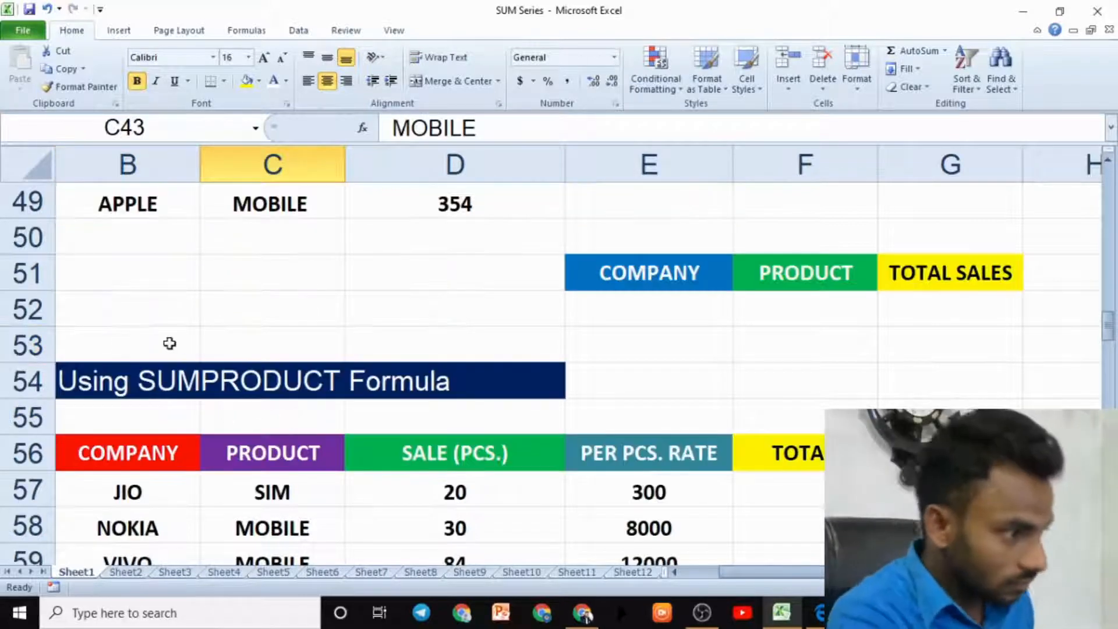
pyautogui.scroll(2, 154, 357)
pyautogui.click(156, 349)
pyautogui.click(296, 347)
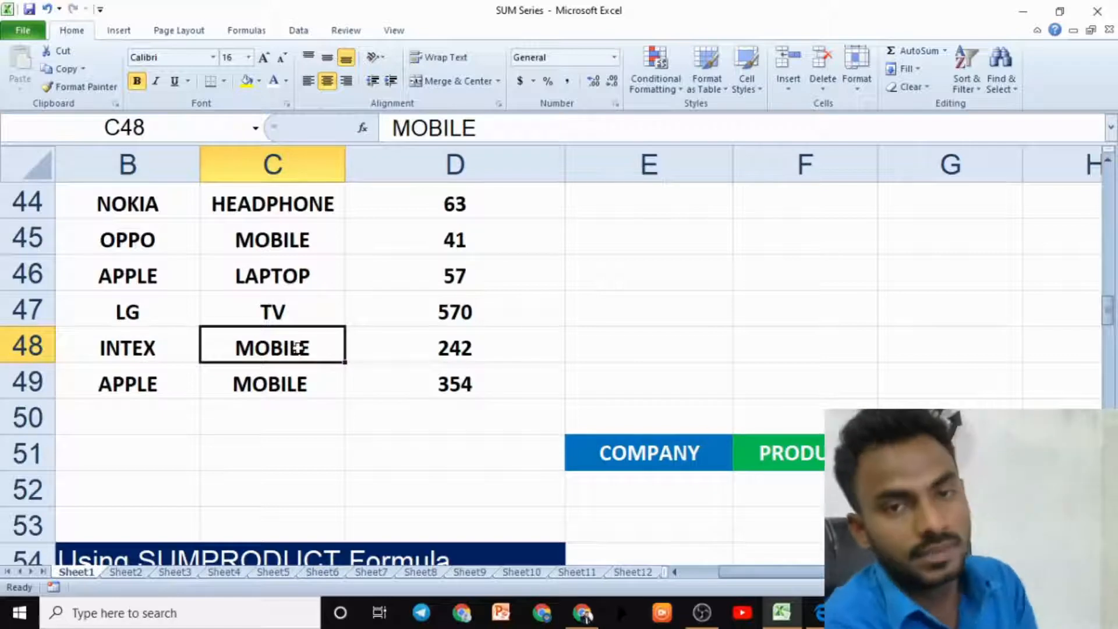
pyautogui.scroll(2, 300, 353)
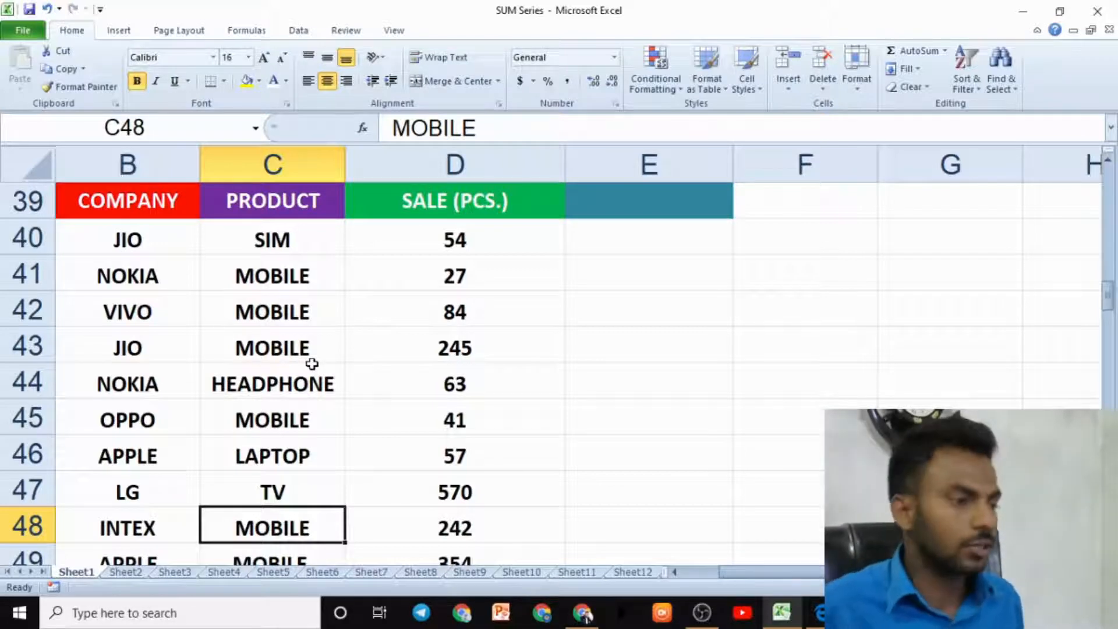
pyautogui.scroll(-2, 466, 372)
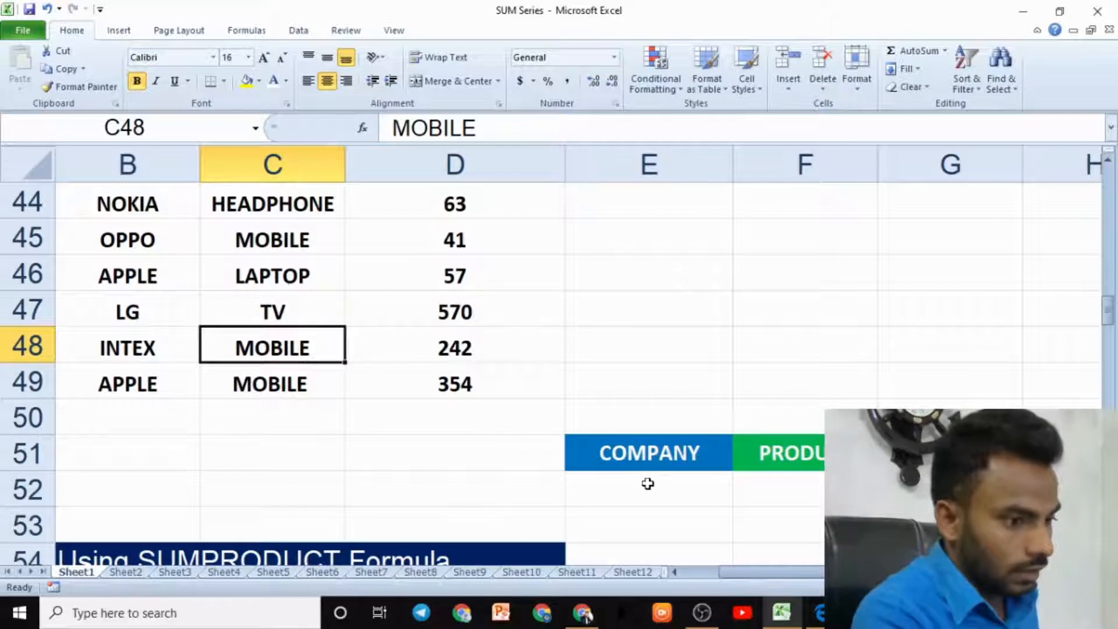
# - Enter NOKIA as the company below the COMPANY header of the SUMIFS criteria table
pyautogui.click(647, 483)
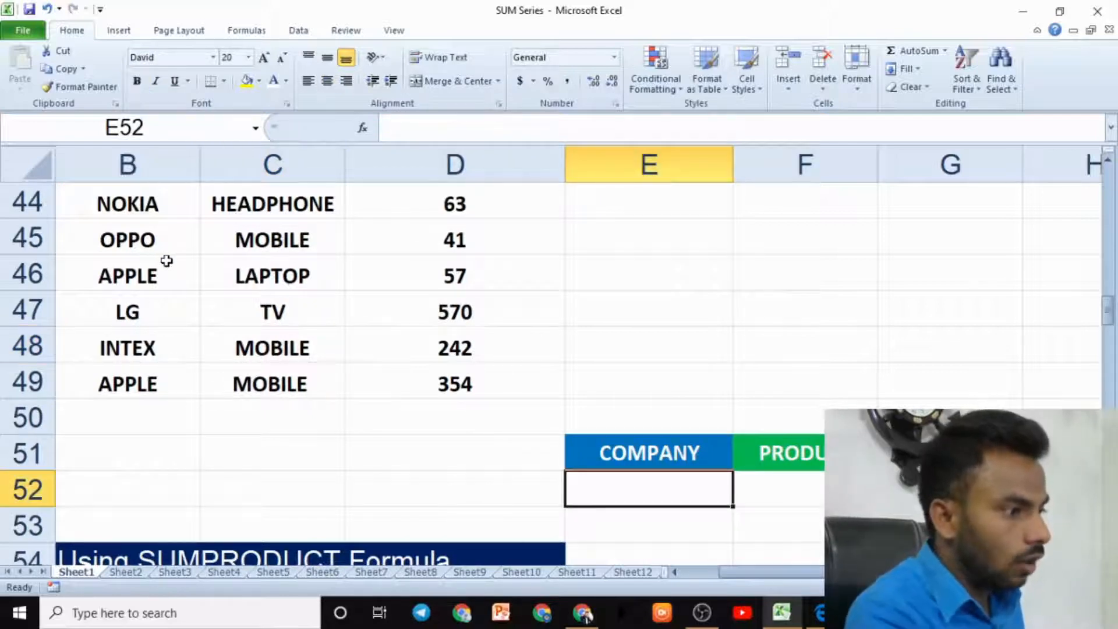
pyautogui.scroll(2, 317, 382)
pyautogui.scroll(-2, 424, 402)
pyautogui.write('NOKI')
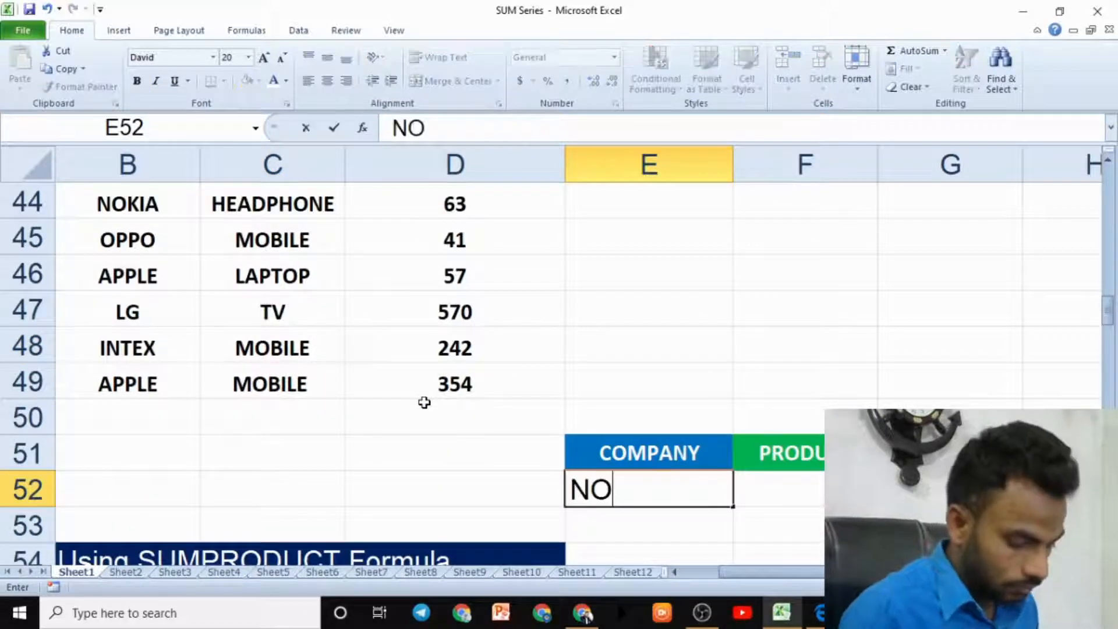
pyautogui.press('BackSpace')
pyautogui.write('KI')
pyautogui.press('BackSpace')
pyautogui.press('BackSpace')
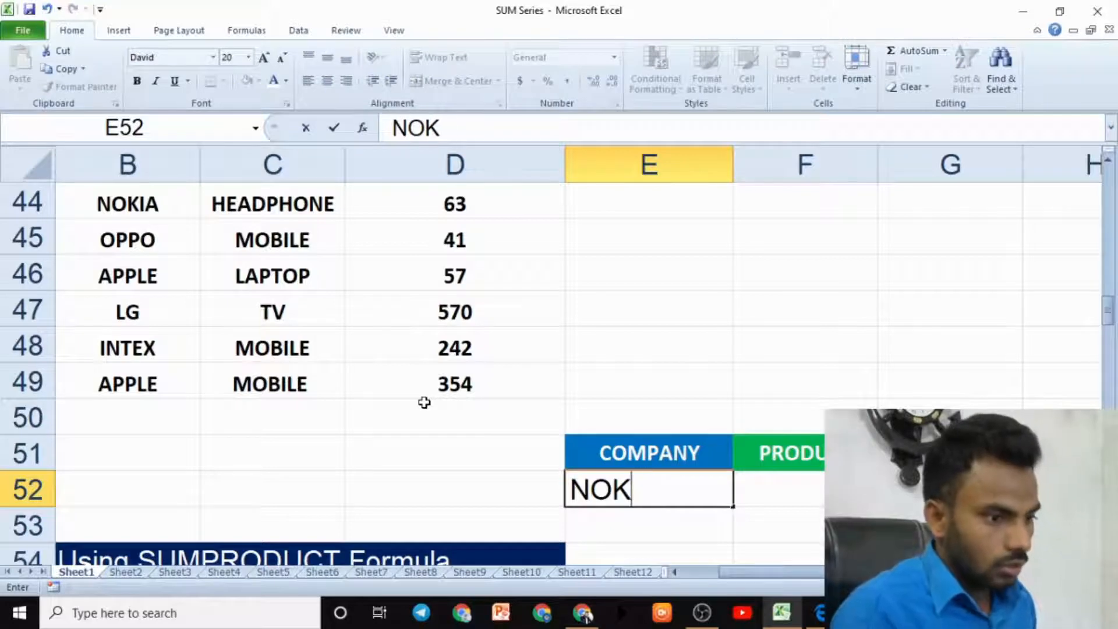
pyautogui.write('IA')
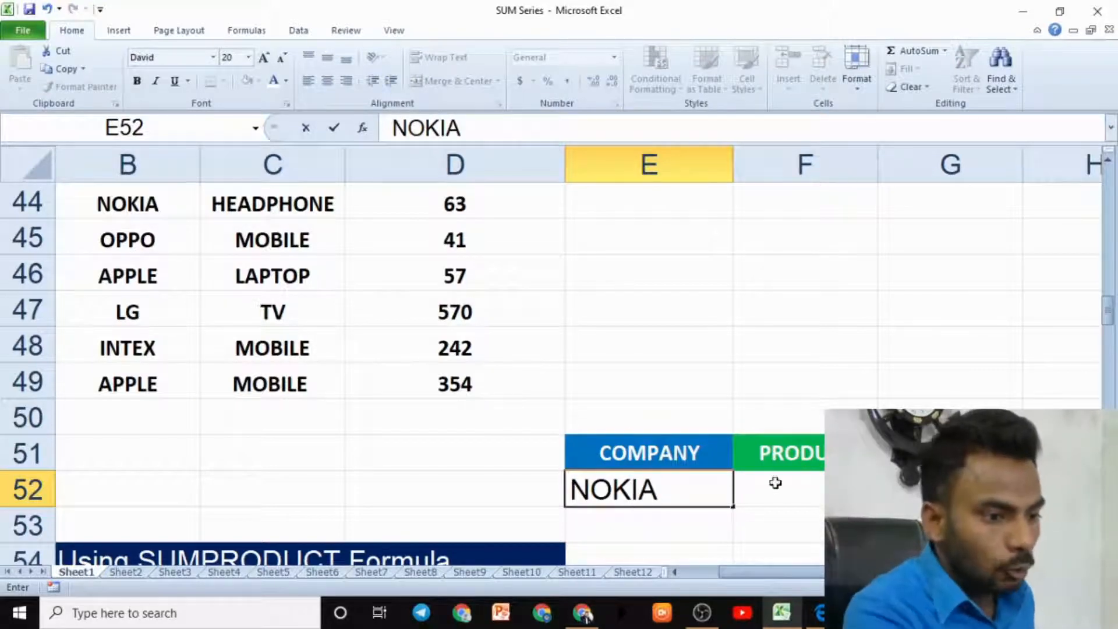
# - Enter MOBILE as the product below the PRODUCT header next to the company
pyautogui.click(791, 496)
pyautogui.scroll(2, 254, 396)
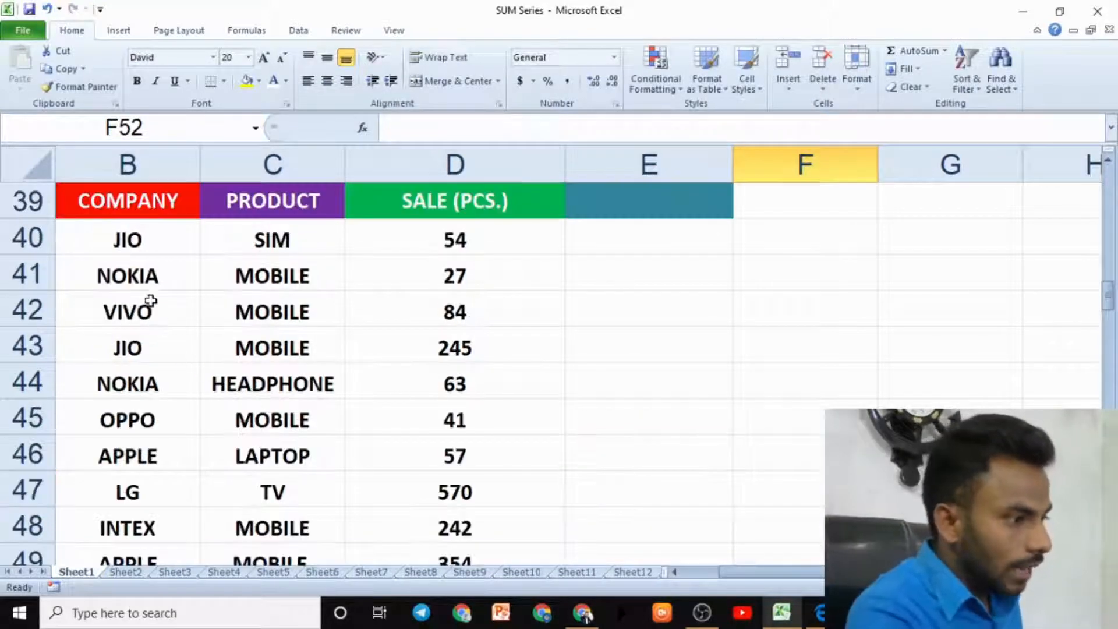
pyautogui.scroll(-2, 227, 291)
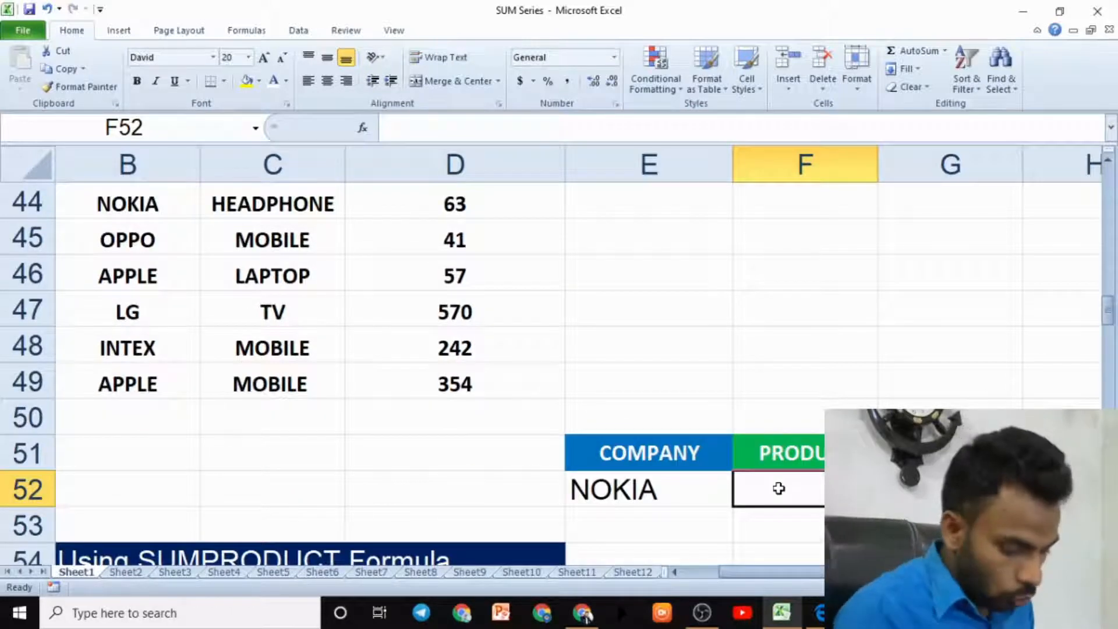
pyautogui.write('MOBILE')
pyautogui.press('Tab')
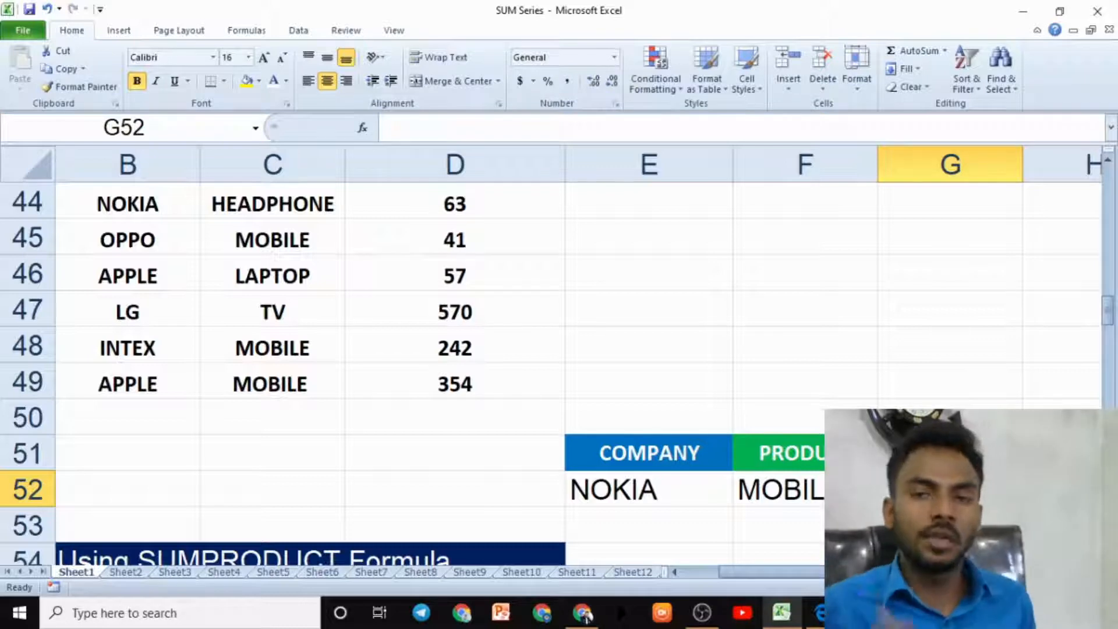
pyautogui.write('=')
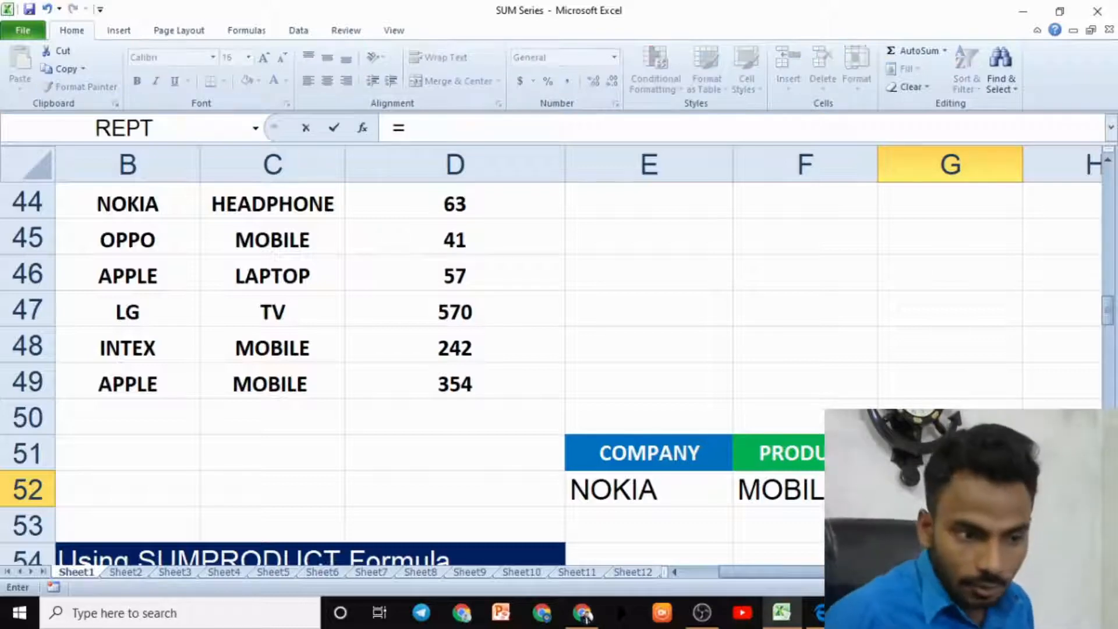
pyautogui.click(841, 394)
pyautogui.press('BackSpace')
pyautogui.press('BackSpace')
pyautogui.press('BackSpace')
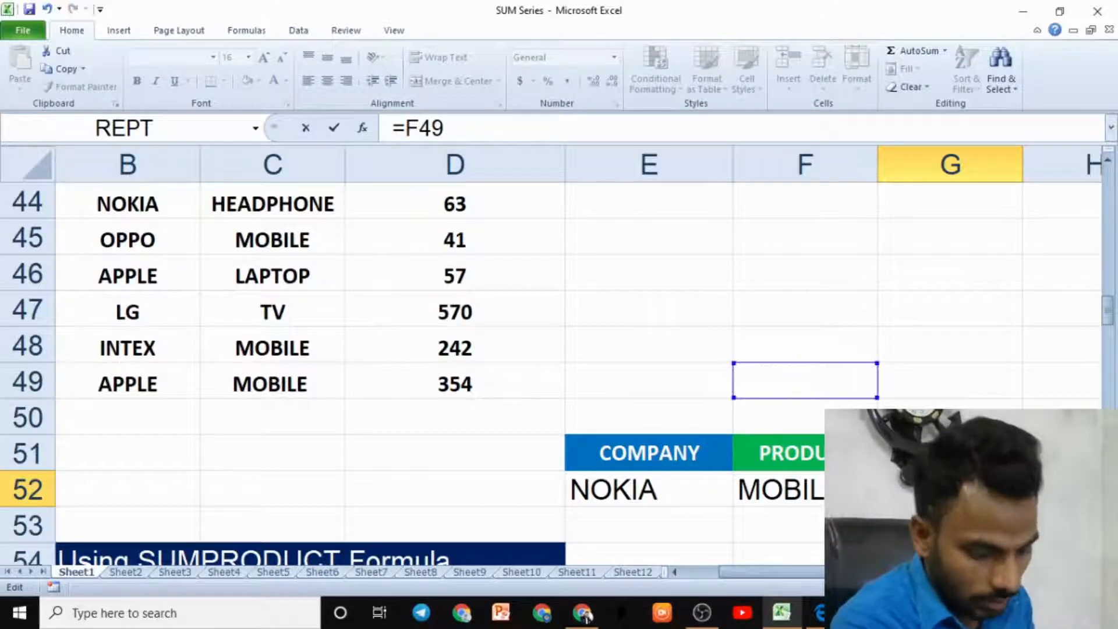
pyautogui.press('Escape')
# - Widen column G so the TOTAL SALES header of the criteria table fits
pyautogui.click(1038, 385)
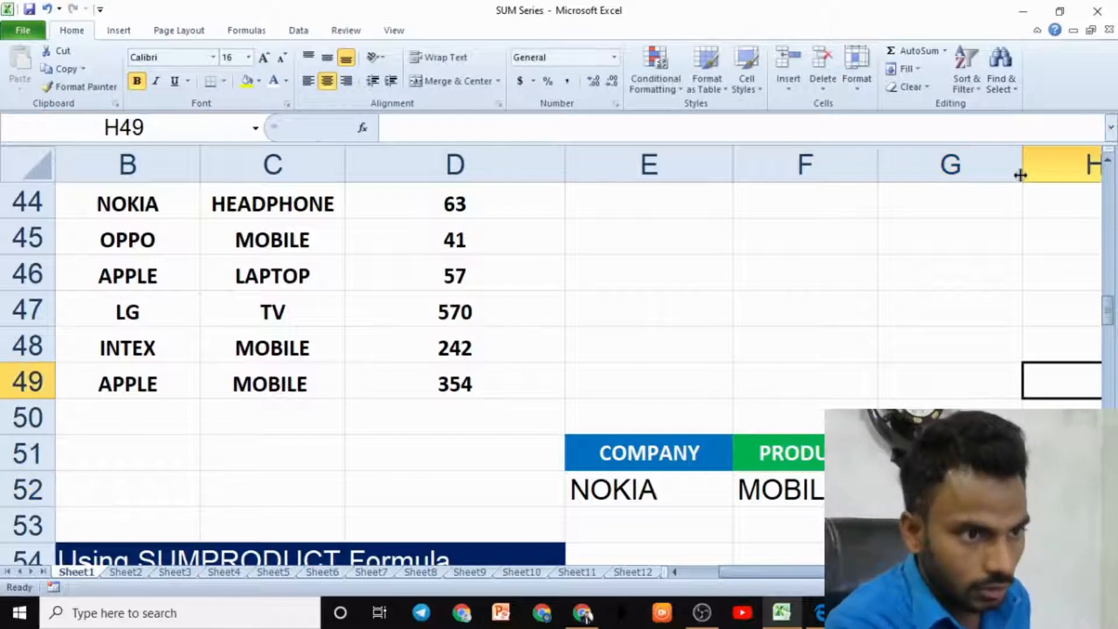
pyautogui.moveTo(1020, 174); pyautogui.dragTo(1102, 173)
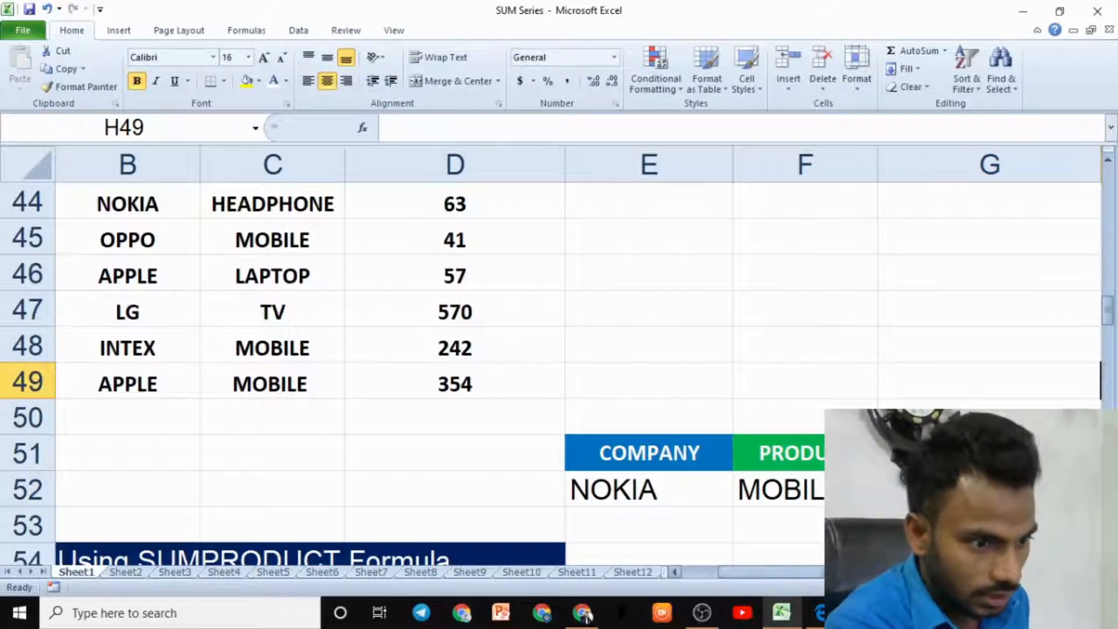
pyautogui.click(1096, 572)
pyautogui.keyDown('ctrl'); pyautogui.scroll(-2, 822, 466); pyautogui.keyUp('ctrl')
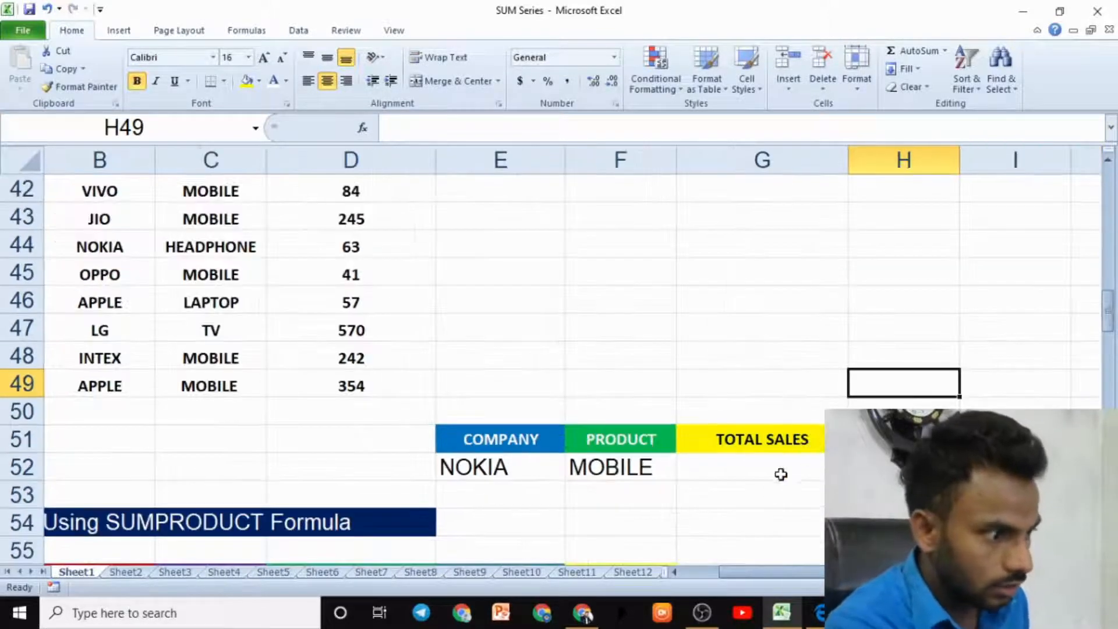
pyautogui.moveTo(849, 158); pyautogui.dragTo(939, 183)
pyautogui.click(811, 460)
pyautogui.write('=SU')
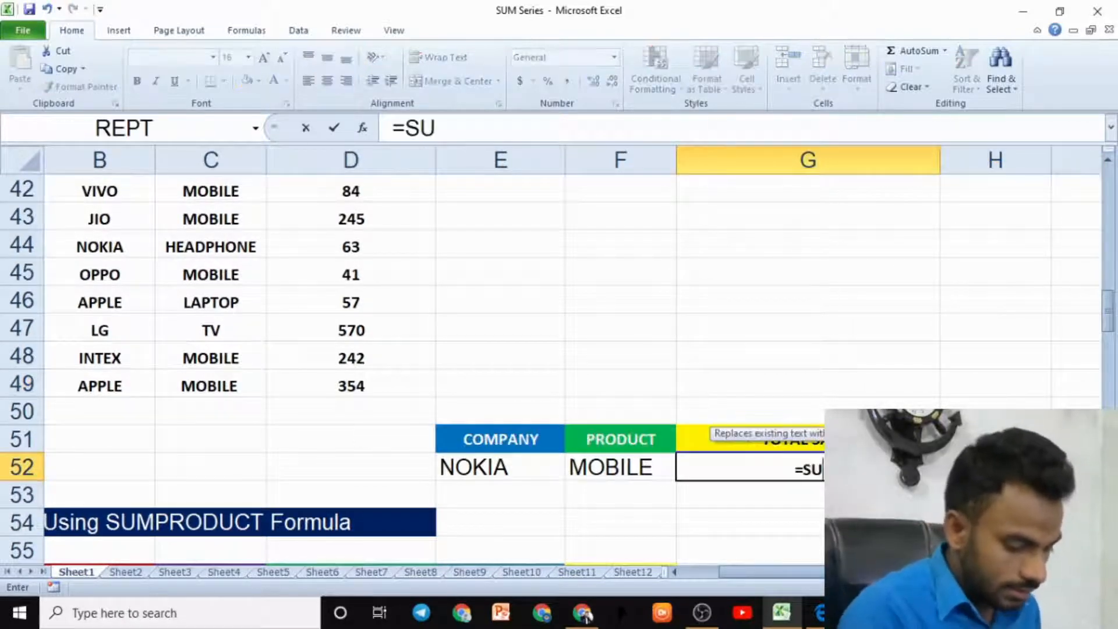
pyautogui.write('MIFS')
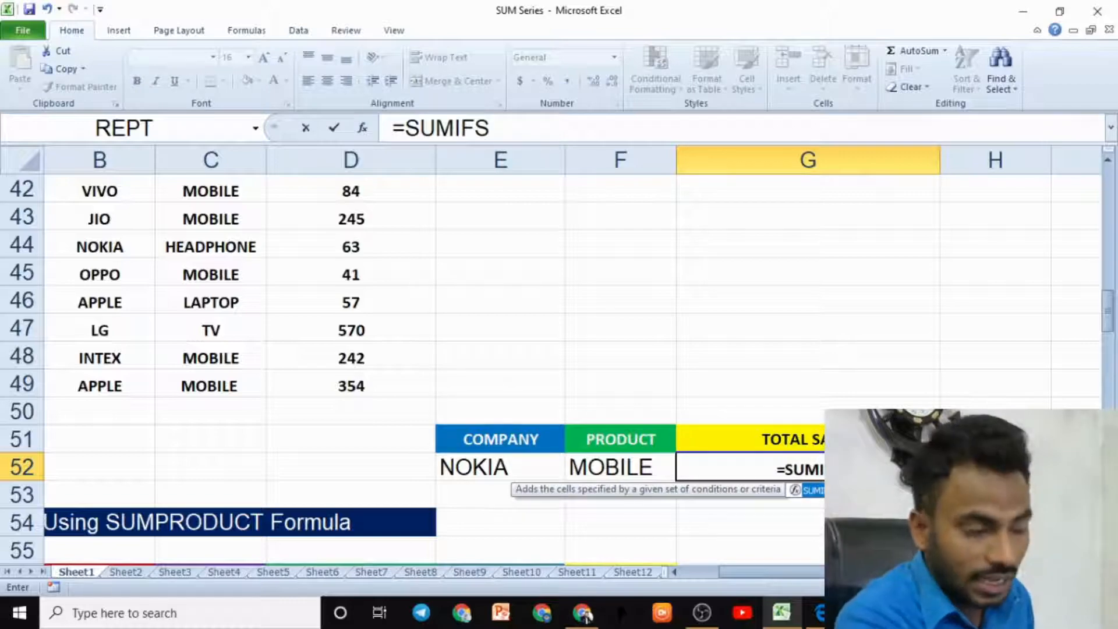
pyautogui.write('(')
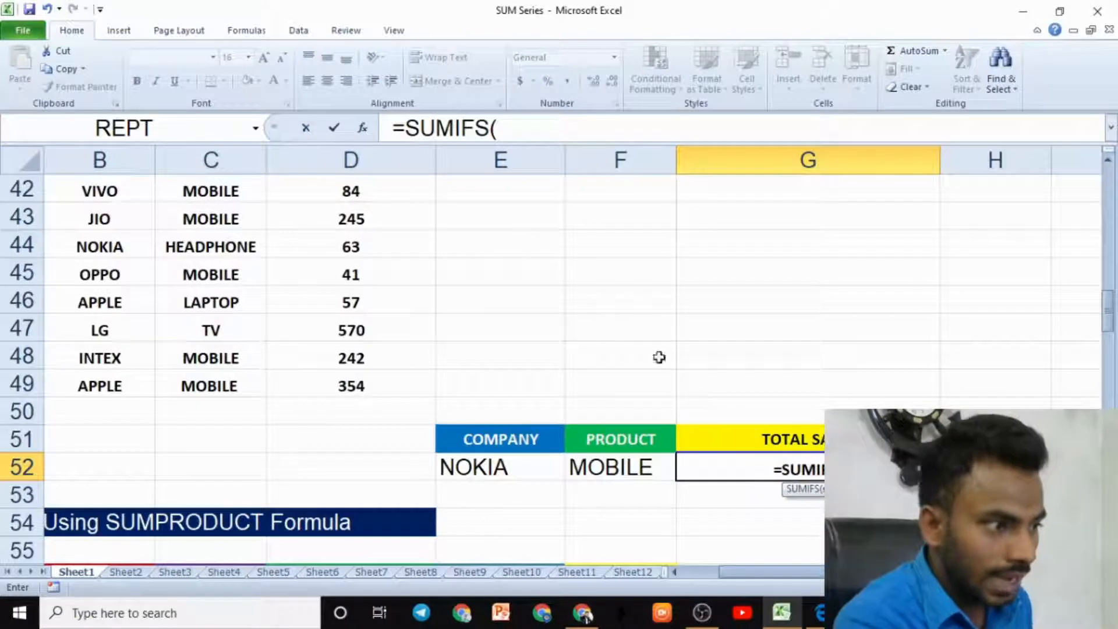
pyautogui.scroll(2, 377, 281)
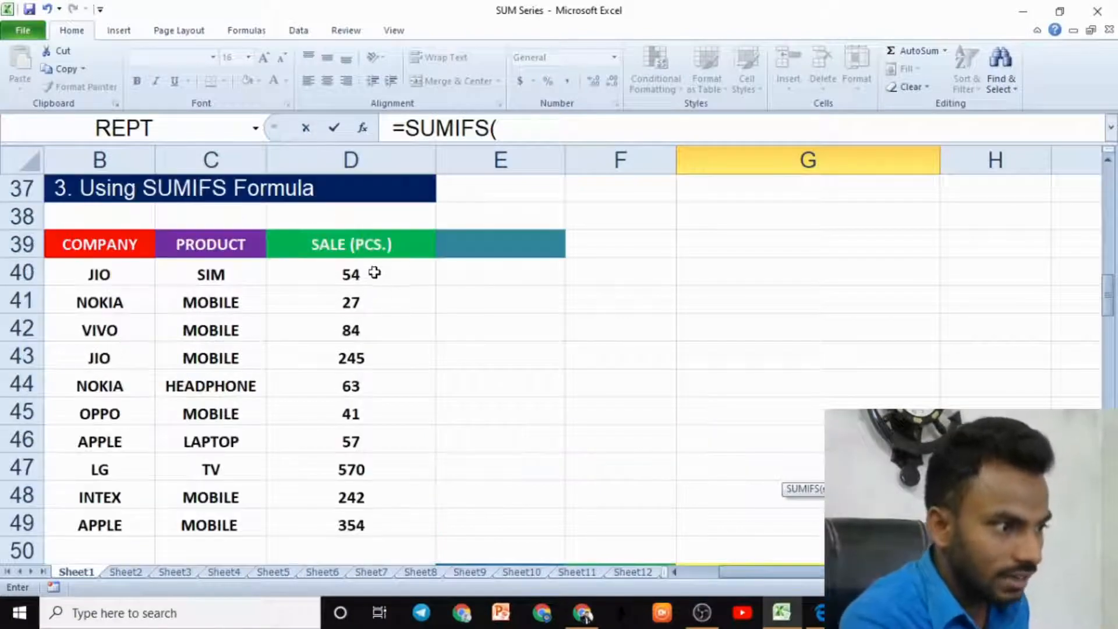
pyautogui.moveTo(374, 273); pyautogui.dragTo(377, 506)
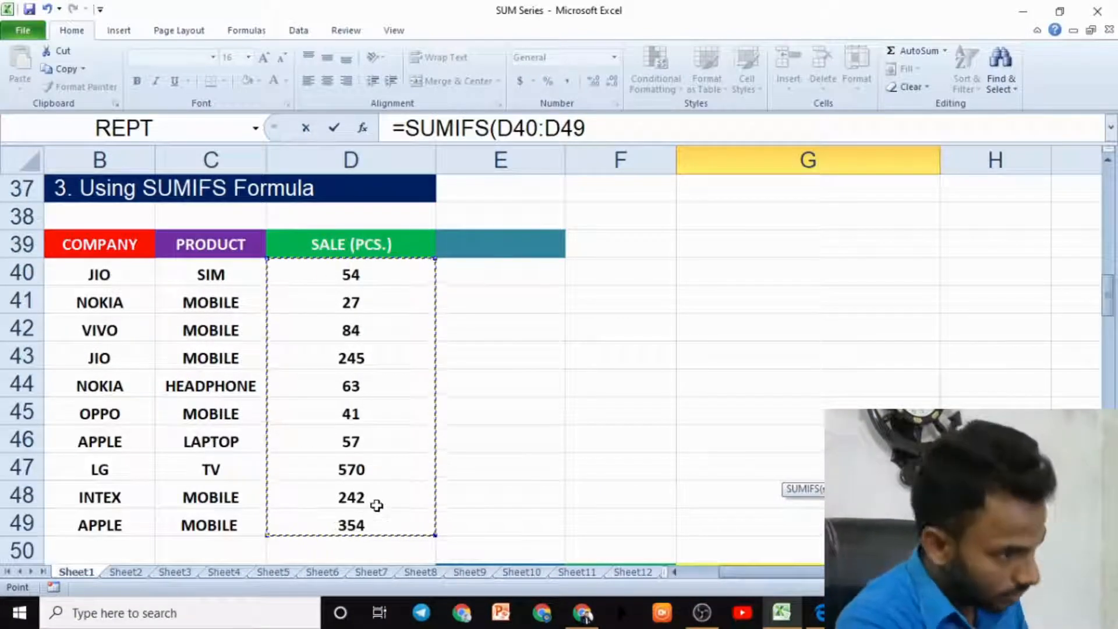
pyautogui.scroll(-3, 377, 505)
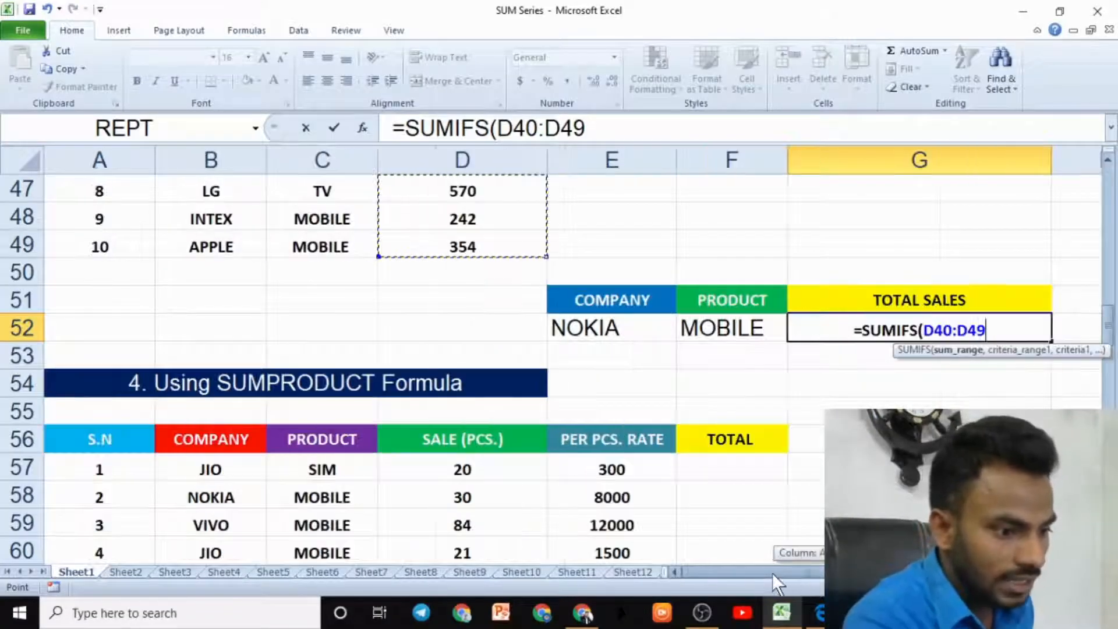
pyautogui.scroll(3, 359, 330)
pyautogui.moveTo(218, 269); pyautogui.dragTo(220, 513)
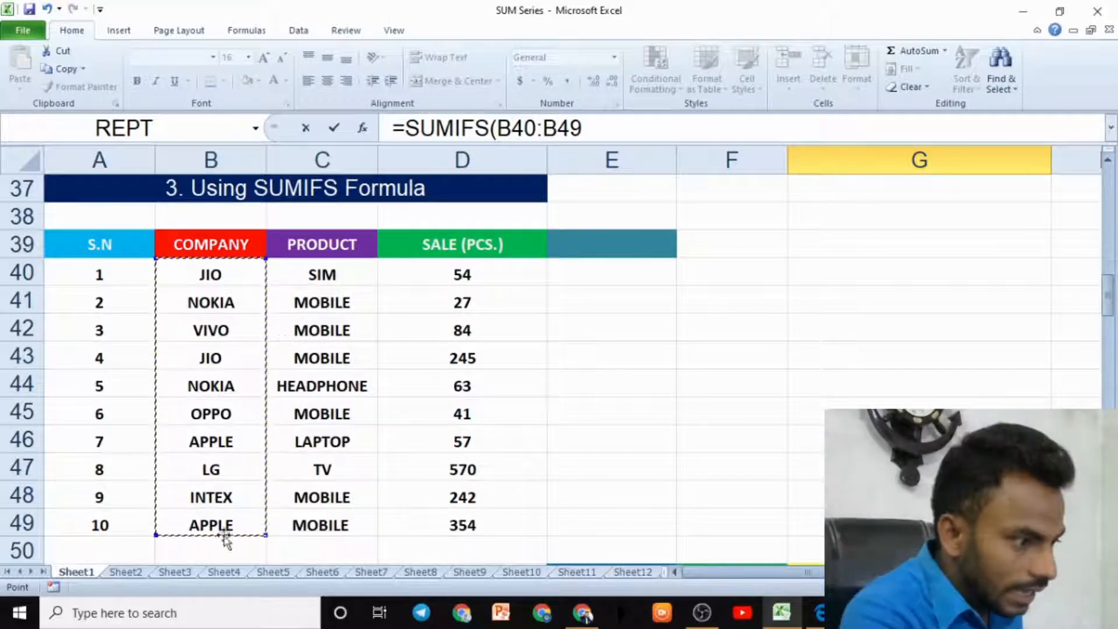
pyautogui.click(220, 388)
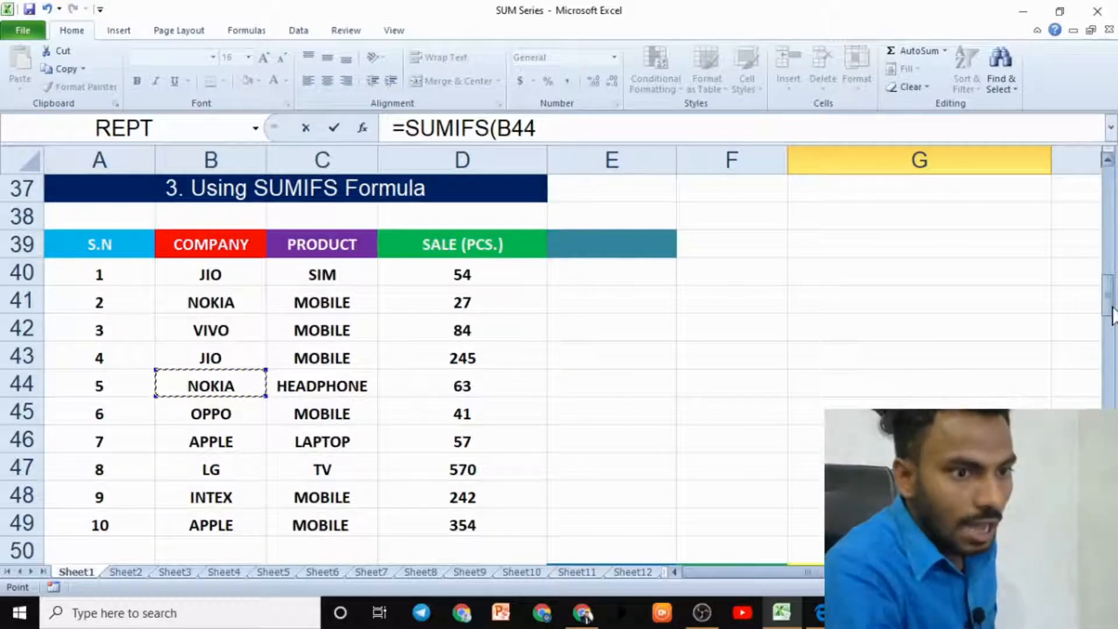
pyautogui.moveTo(1112, 315)
pyautogui.mouseDown()
pyautogui.moveTo(1112, 325)
pyautogui.moveTo(1112, 315)
pyautogui.mouseUp()
pyautogui.write(',')
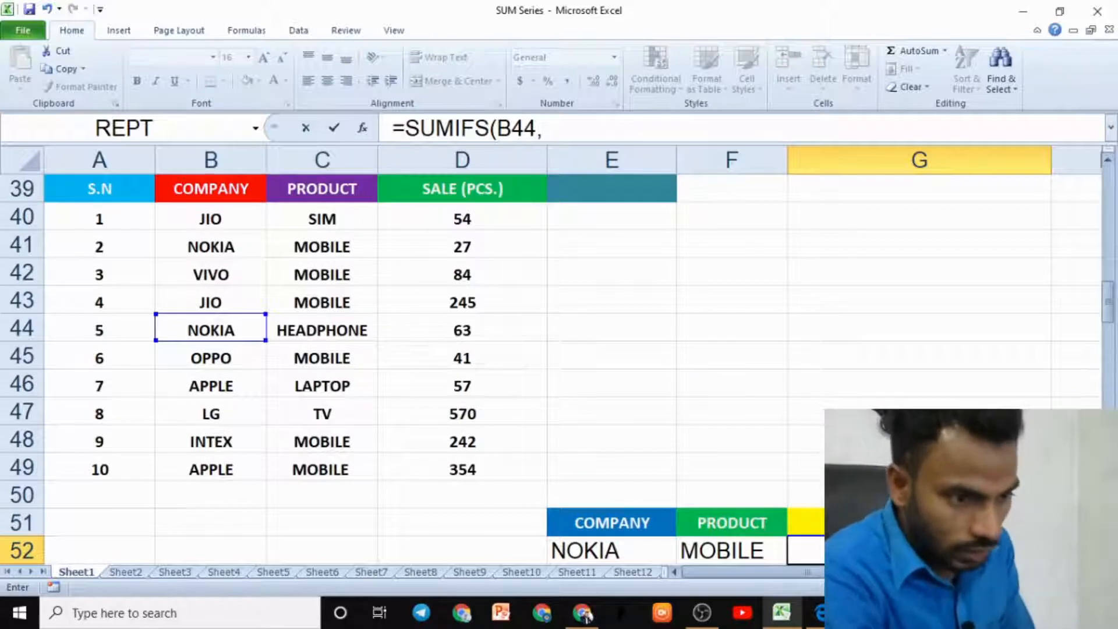
pyautogui.press('BackSpace')
pyautogui.press('BackSpace')
pyautogui.press('BackSpace')
pyautogui.press('BackSpace')
pyautogui.press('BackSpace')
pyautogui.press('BackSpace')
pyautogui.press('BackSpace')
pyautogui.press('BackSpace')
pyautogui.press('BackSpace')
pyautogui.press('BackSpace')
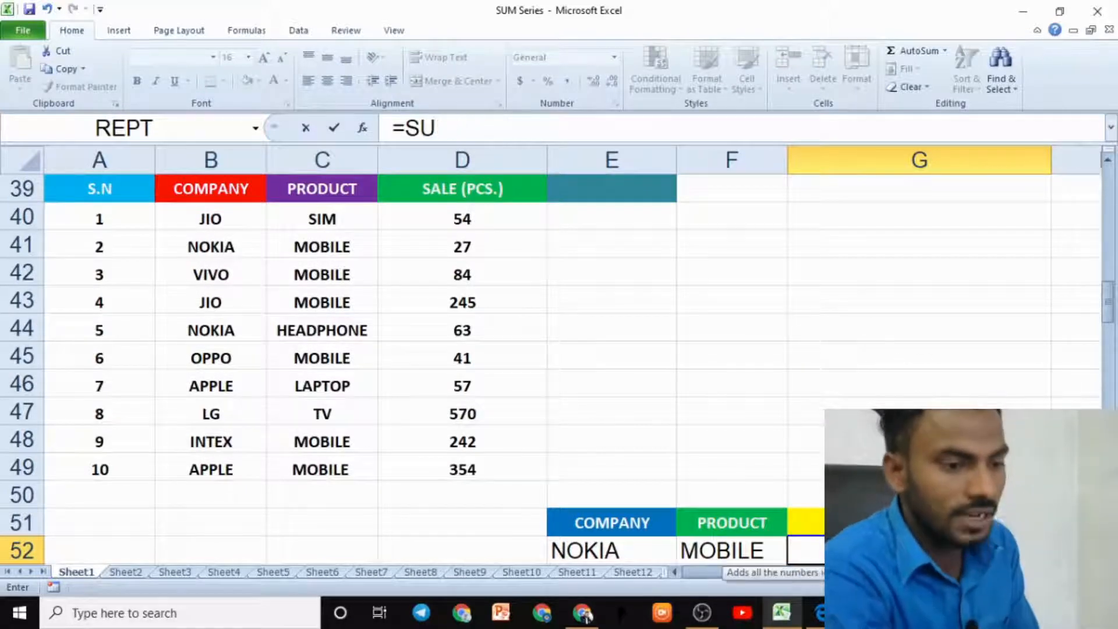
pyautogui.press('Up')
pyautogui.press('Up')
pyautogui.press('Up')
pyautogui.press('Up')
pyautogui.press('Down')
pyautogui.press('Down')
pyautogui.press('Down')
pyautogui.press('Down')
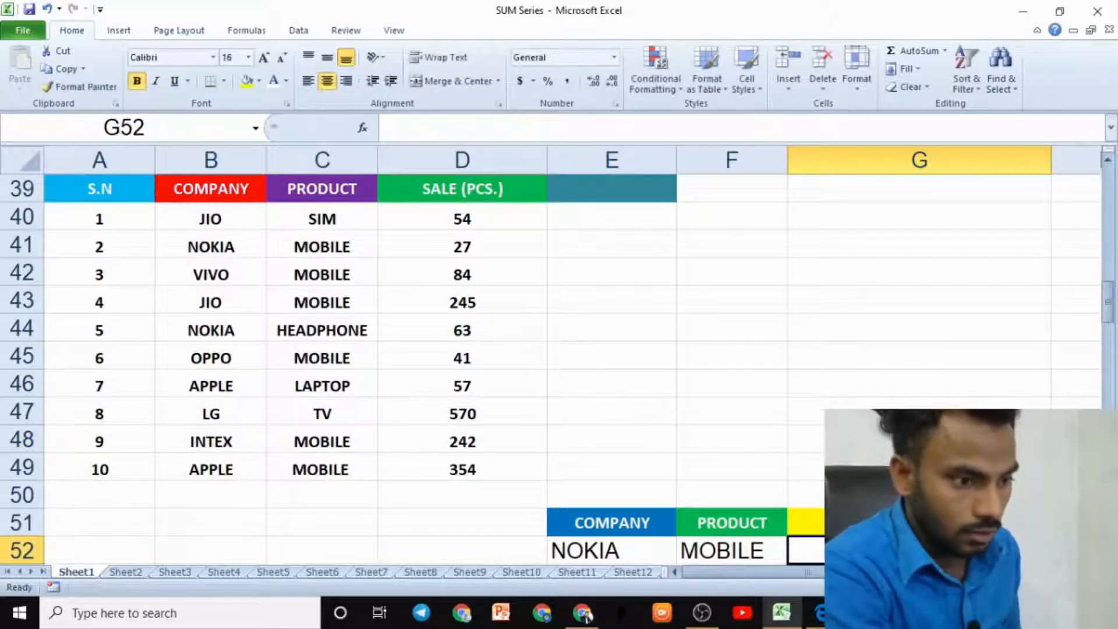
# - Start a SUMIFS formula in the TOTAL SALES cell with D40:D49 as the sum range
pyautogui.write('=SUMIFS')
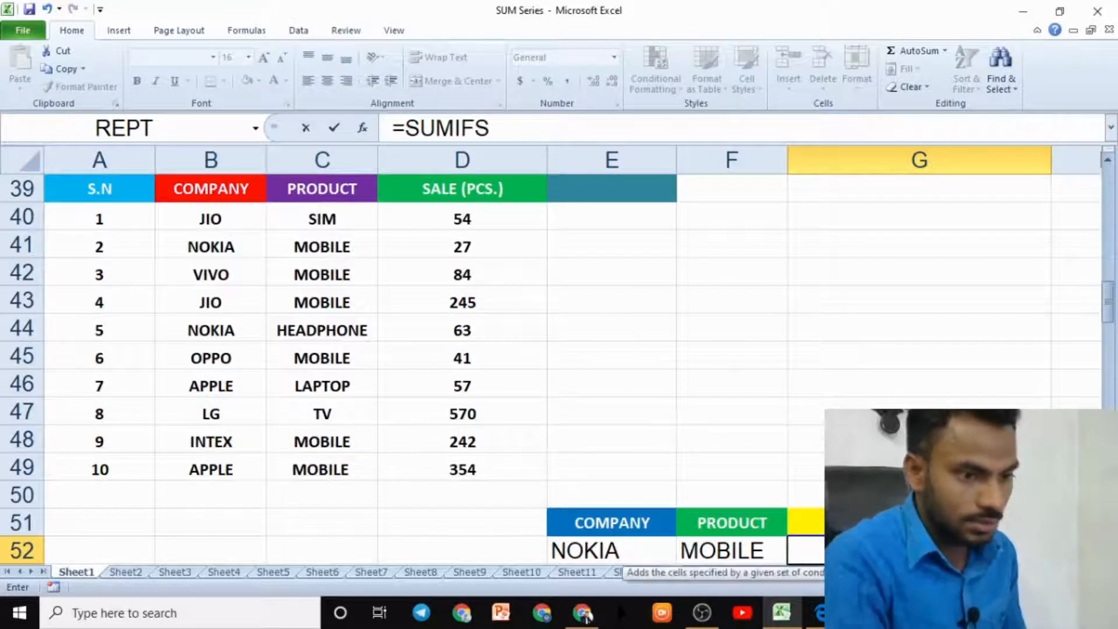
pyautogui.write('(')
pyautogui.moveTo(1111, 314); pyautogui.dragTo(1109, 323)
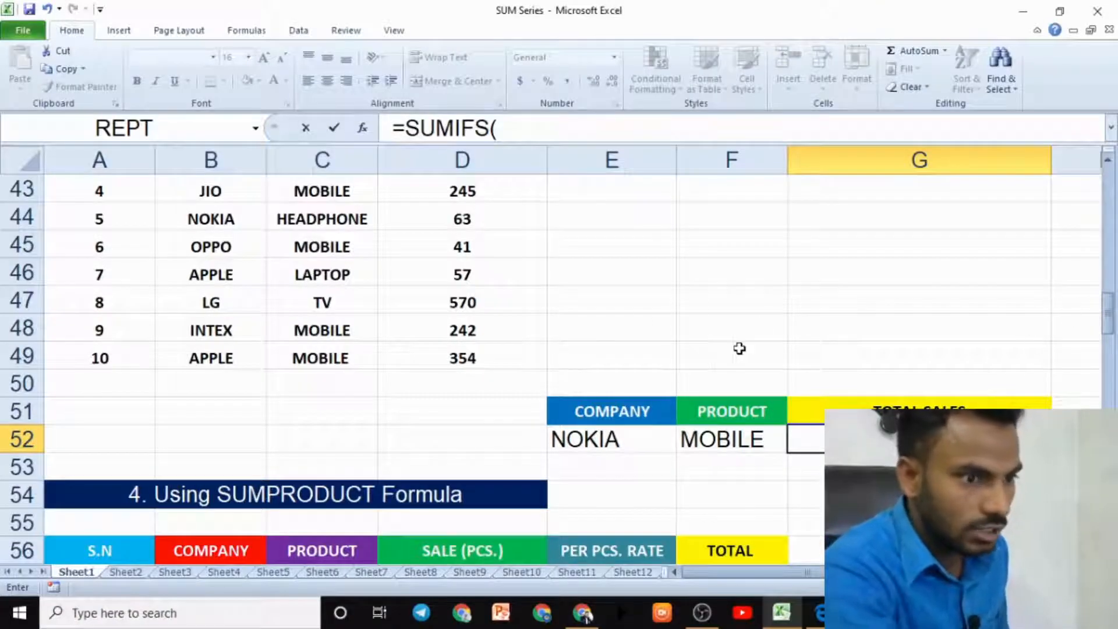
pyautogui.moveTo(1112, 315); pyautogui.dragTo(1109, 309)
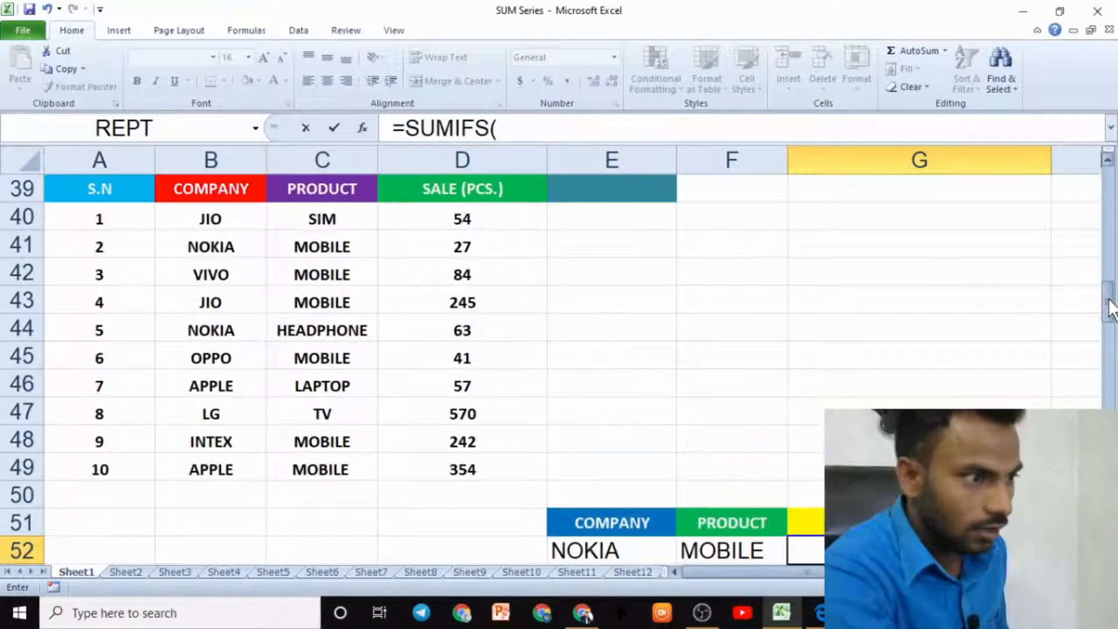
pyautogui.moveTo(474, 220); pyautogui.dragTo(474, 460)
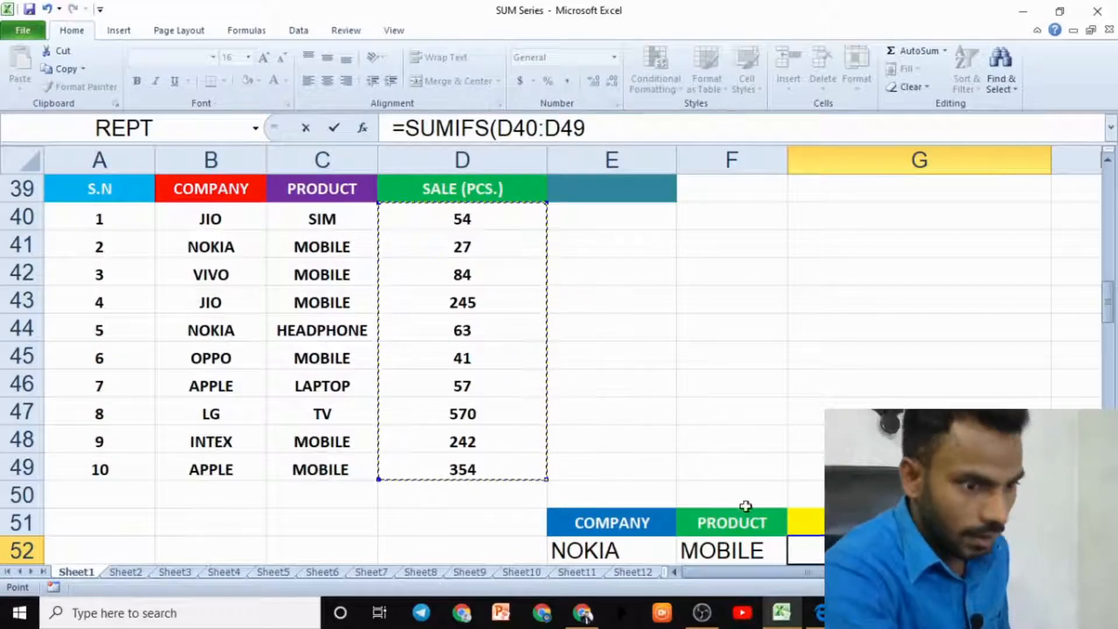
pyautogui.write(',')
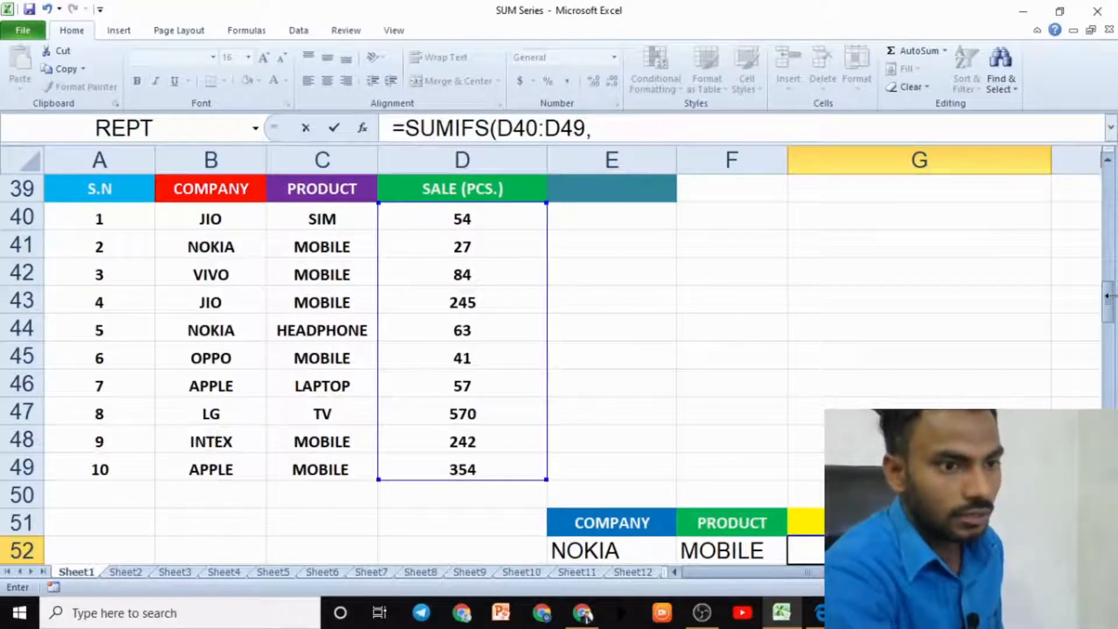
# - Add the company range B40:B49 as the first criteria range with B44 as its criterion
pyautogui.moveTo(1108, 297)
pyautogui.mouseDown()
pyautogui.moveTo(1109, 319)
pyautogui.moveTo(1108, 298)
pyautogui.mouseUp()
pyautogui.moveTo(204, 272); pyautogui.dragTo(218, 523)
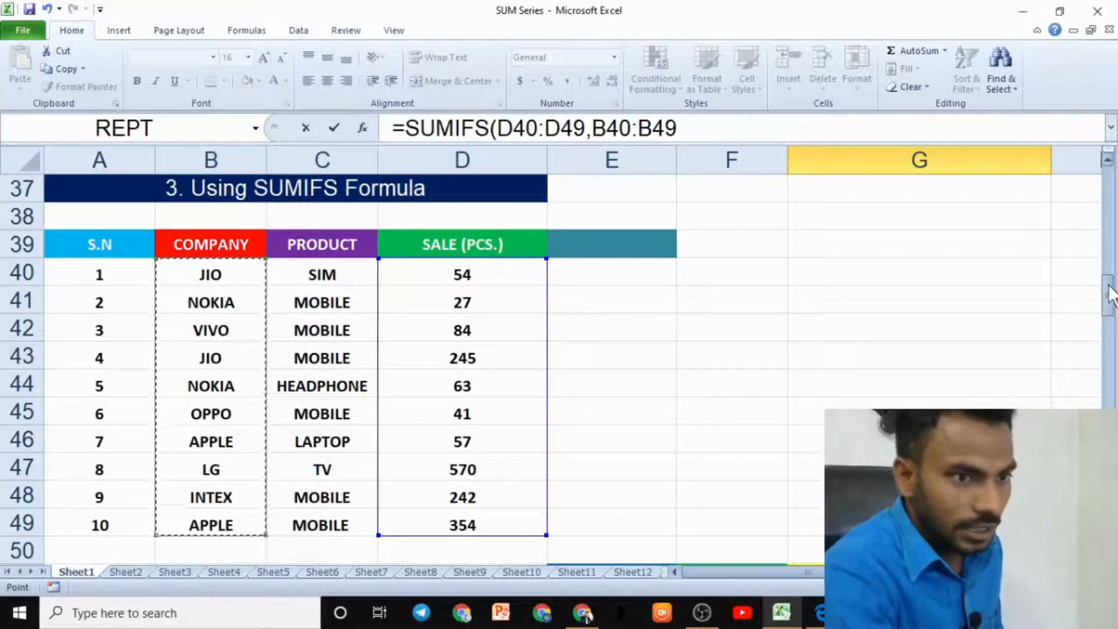
pyautogui.moveTo(1108, 291); pyautogui.dragTo(1110, 312)
pyautogui.write(',')
pyautogui.click(251, 358)
pyautogui.write(',')
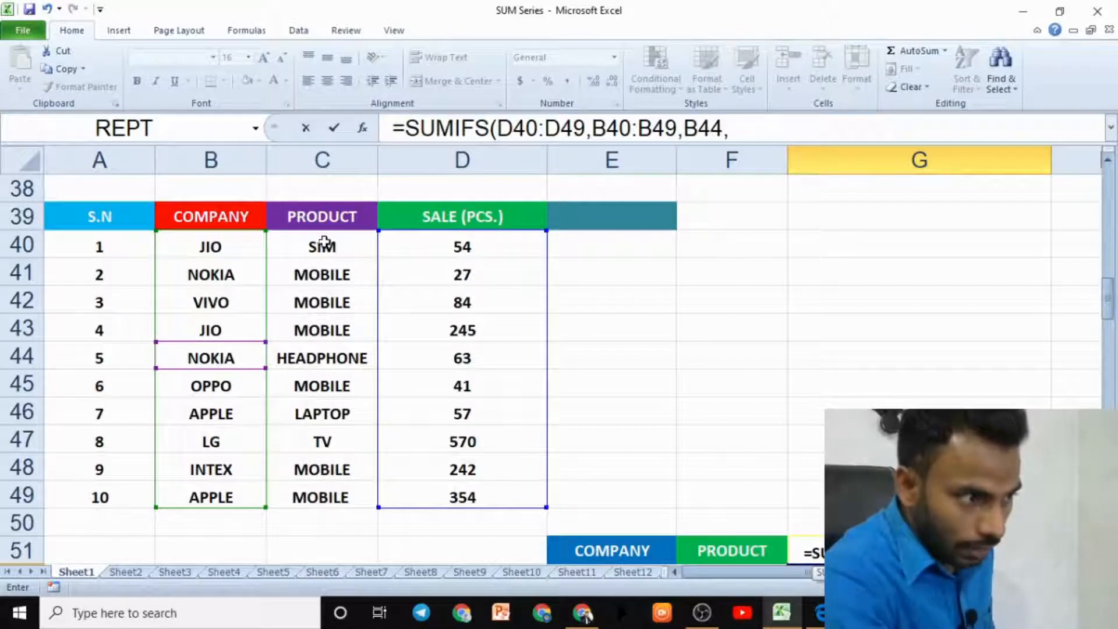
# - Add the product range C40:C49 with criterion C41, then close and enter the SUMIFS formula
pyautogui.moveTo(324, 242); pyautogui.dragTo(324, 496)
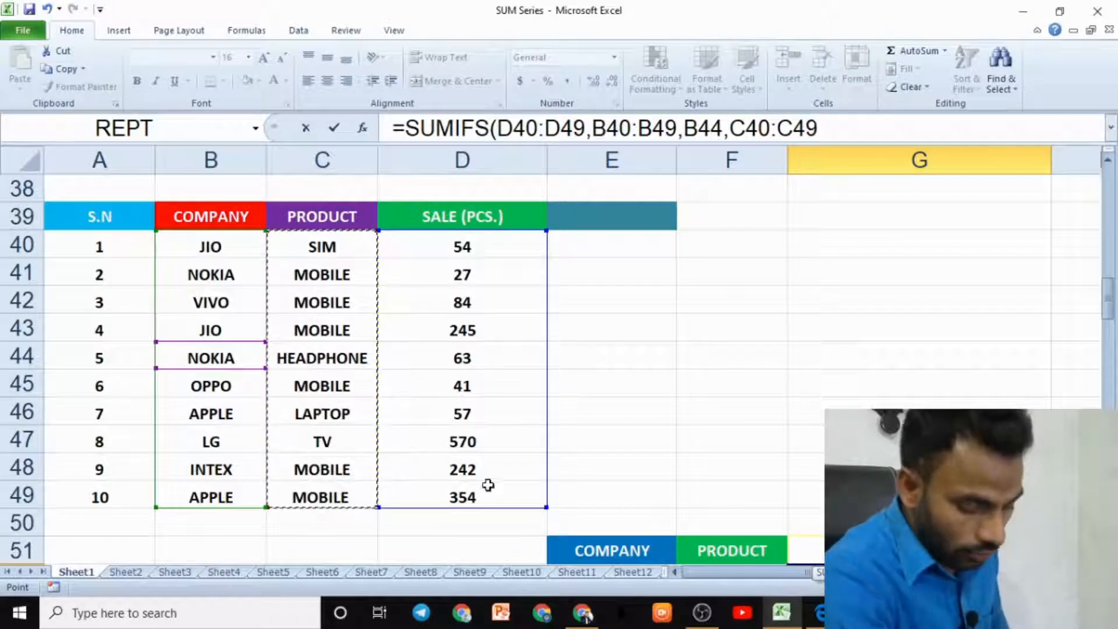
pyautogui.write(',')
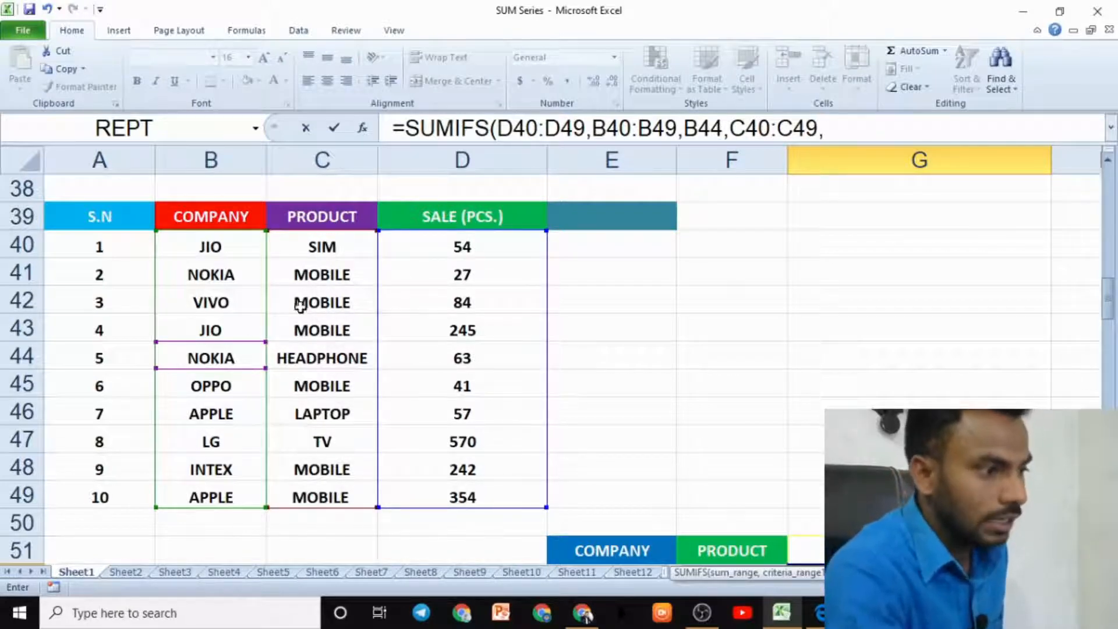
pyautogui.click(322, 275)
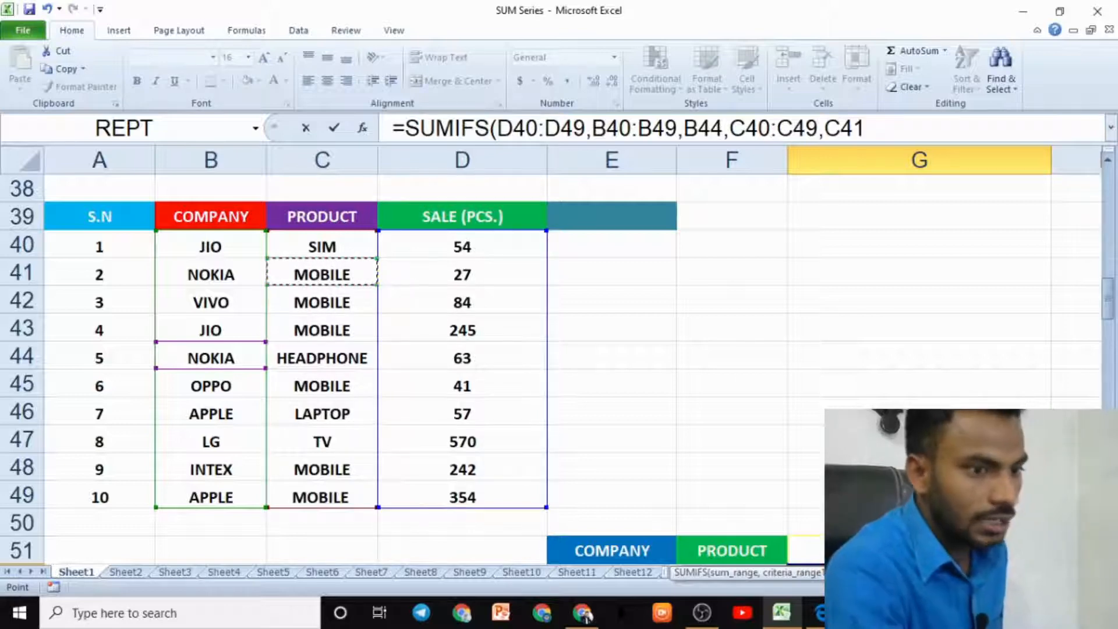
pyautogui.moveTo(1106, 294); pyautogui.dragTo(1111, 312)
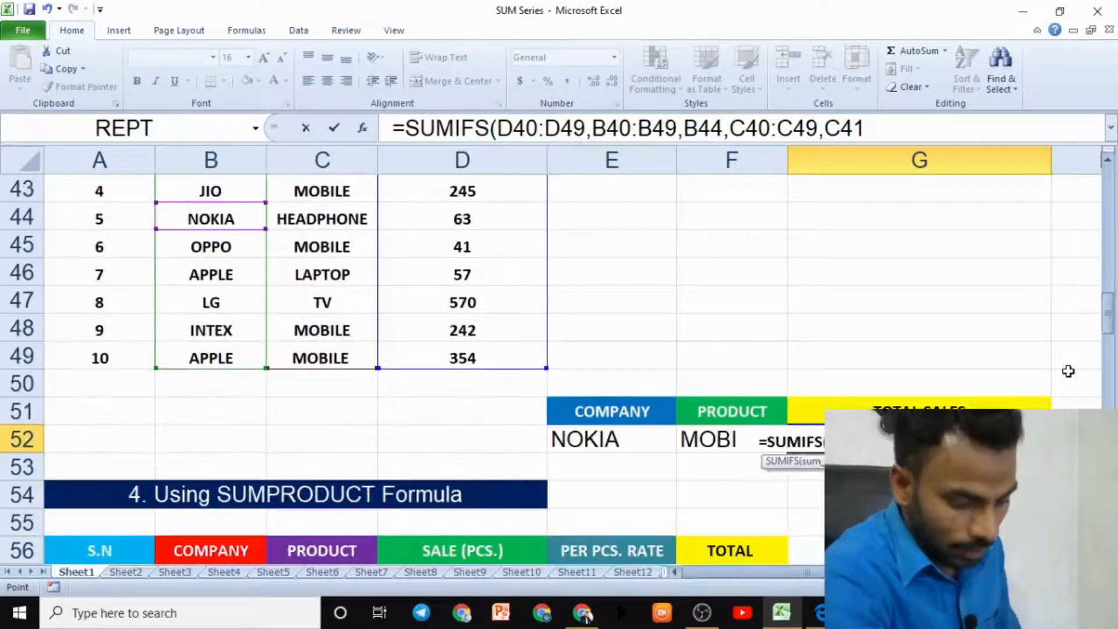
pyautogui.write(')')
pyautogui.press('Return')
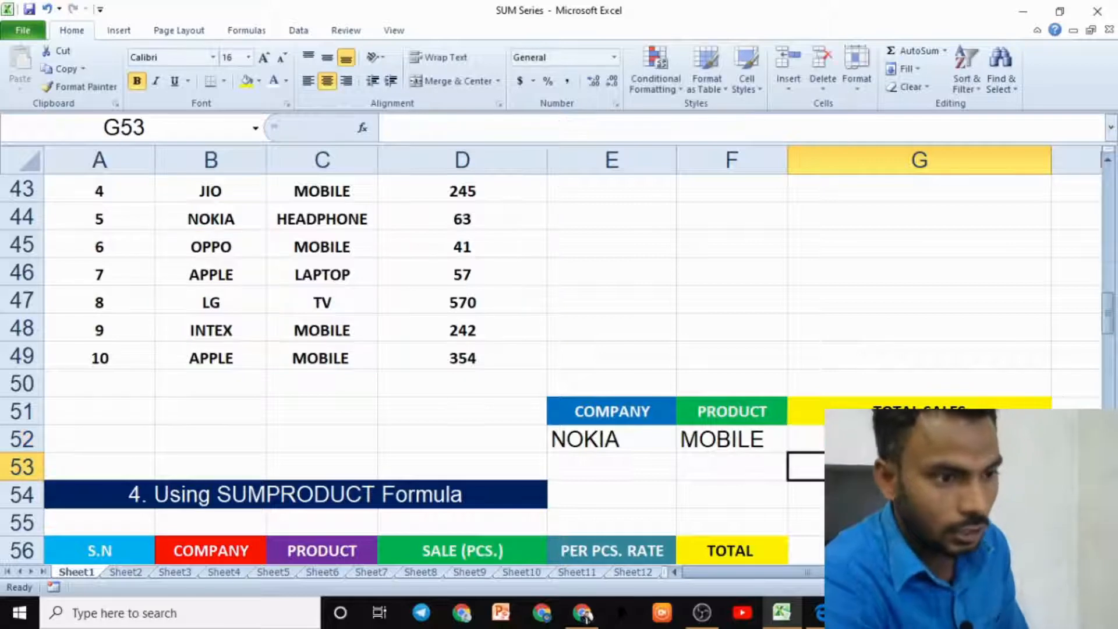
# - Examine the SUMIFS formula's arguments against the company and product cells of the data table
pyautogui.press('Up')
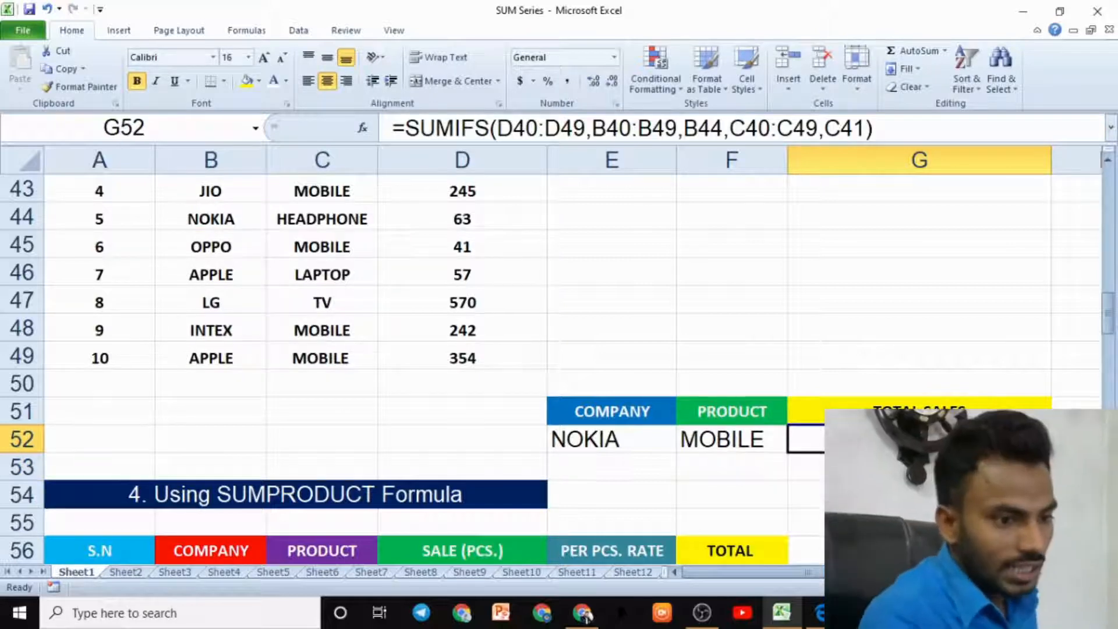
pyautogui.scroll(3, 353, 318)
pyautogui.scroll(-2, 234, 389)
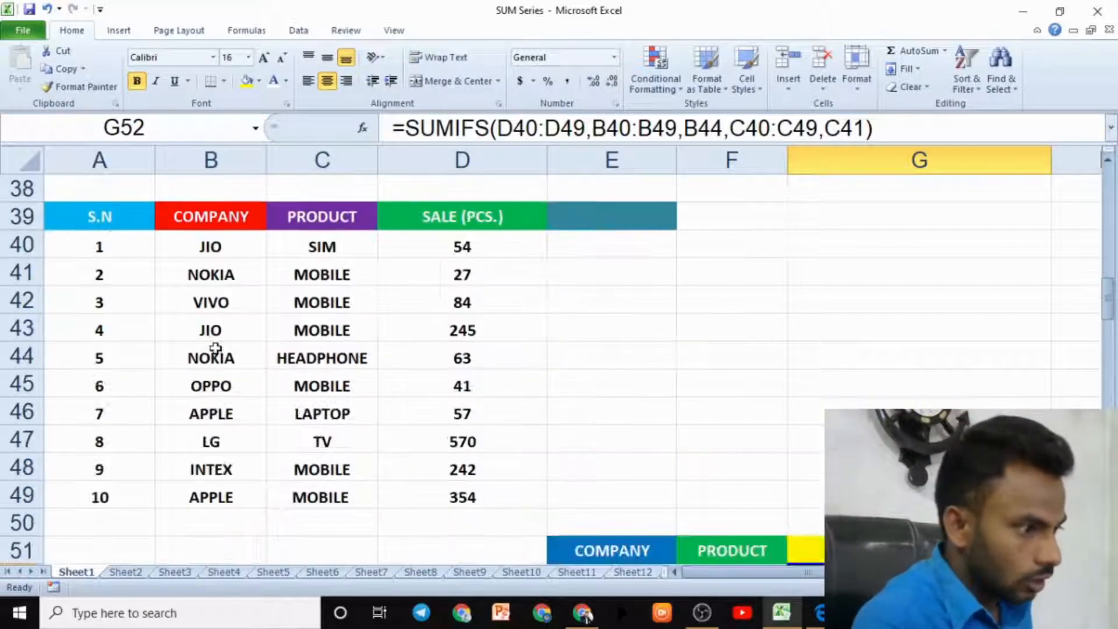
pyautogui.click(212, 276)
pyautogui.click(320, 279)
pyautogui.click(329, 307)
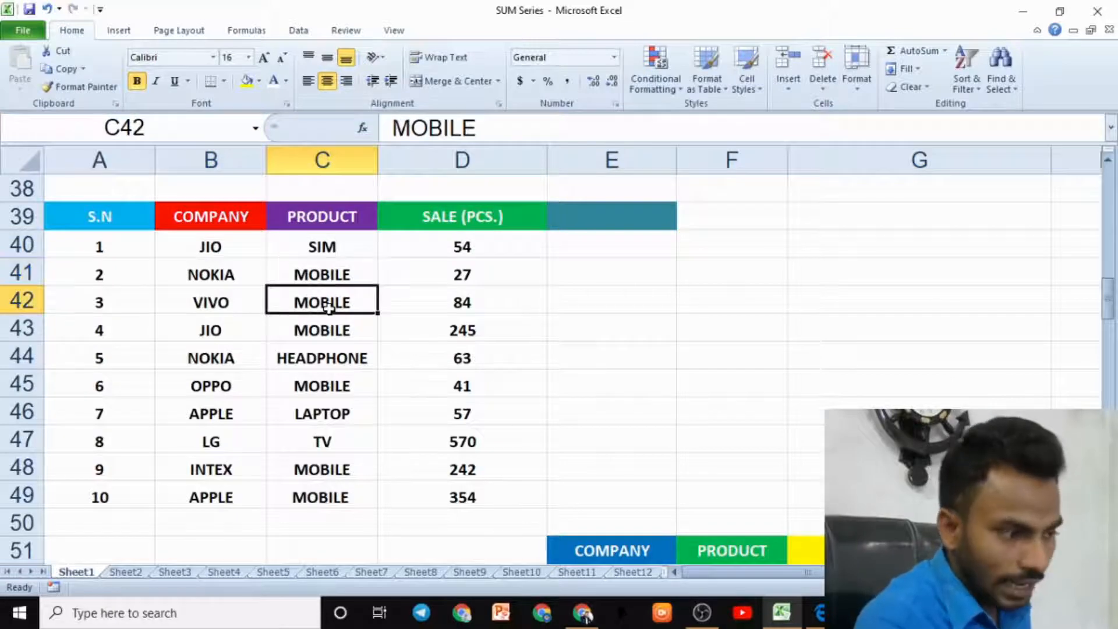
pyautogui.click(202, 304)
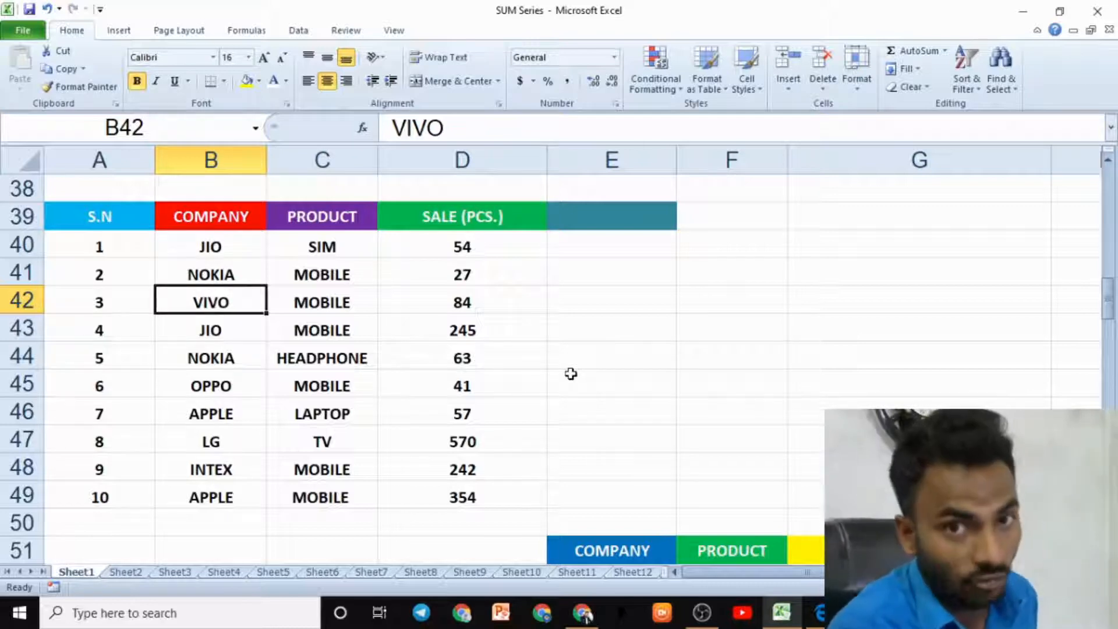
pyautogui.scroll(-3, 662, 381)
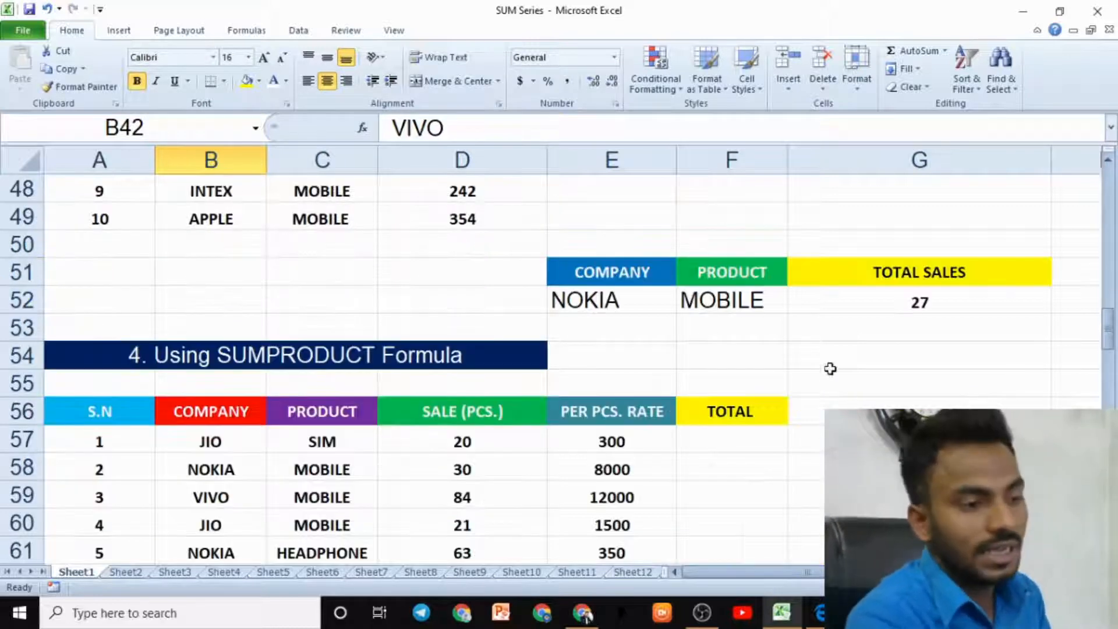
# - Clear the company, product and total sales entries of the SUMIFS criteria table
pyautogui.click(634, 307)
pyautogui.press('Delete')
pyautogui.click(746, 302)
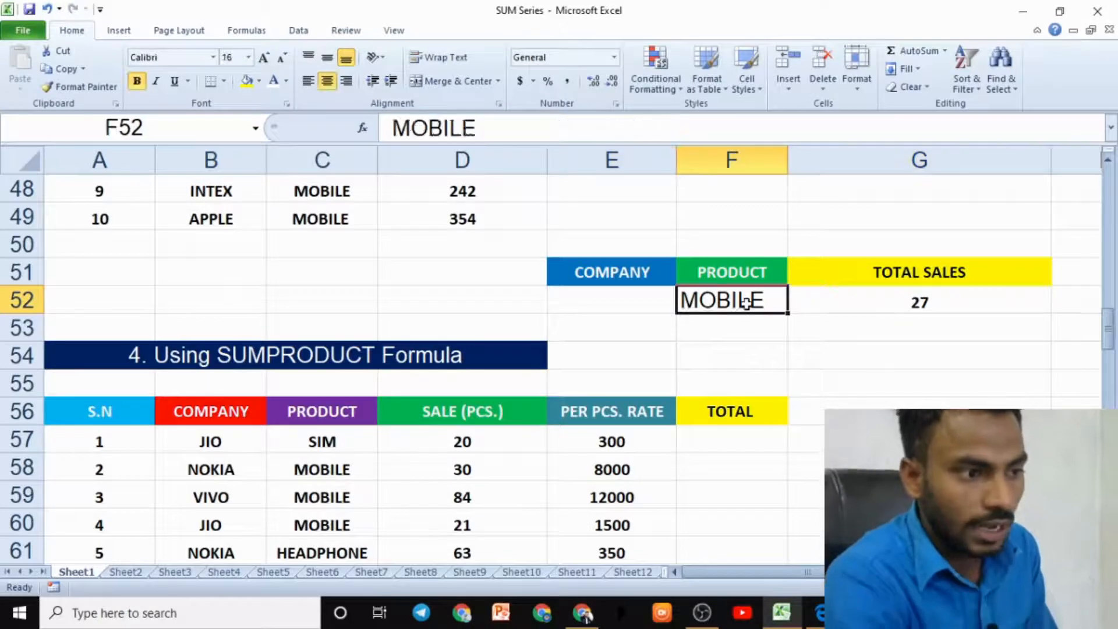
pyautogui.press('Delete')
pyautogui.click(836, 305)
pyautogui.press('Delete')
pyautogui.click(606, 308)
pyautogui.scroll(2, 506, 313)
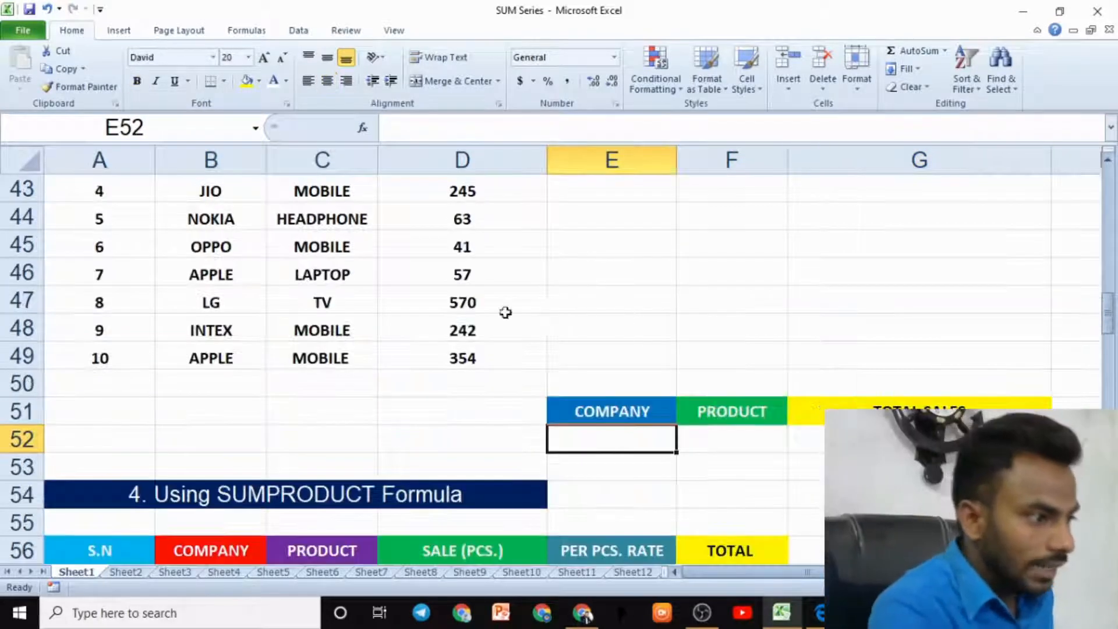
# - Change the row 47 entry in the data table to company JIO and product MOBILE
pyautogui.scroll(2, 505, 313)
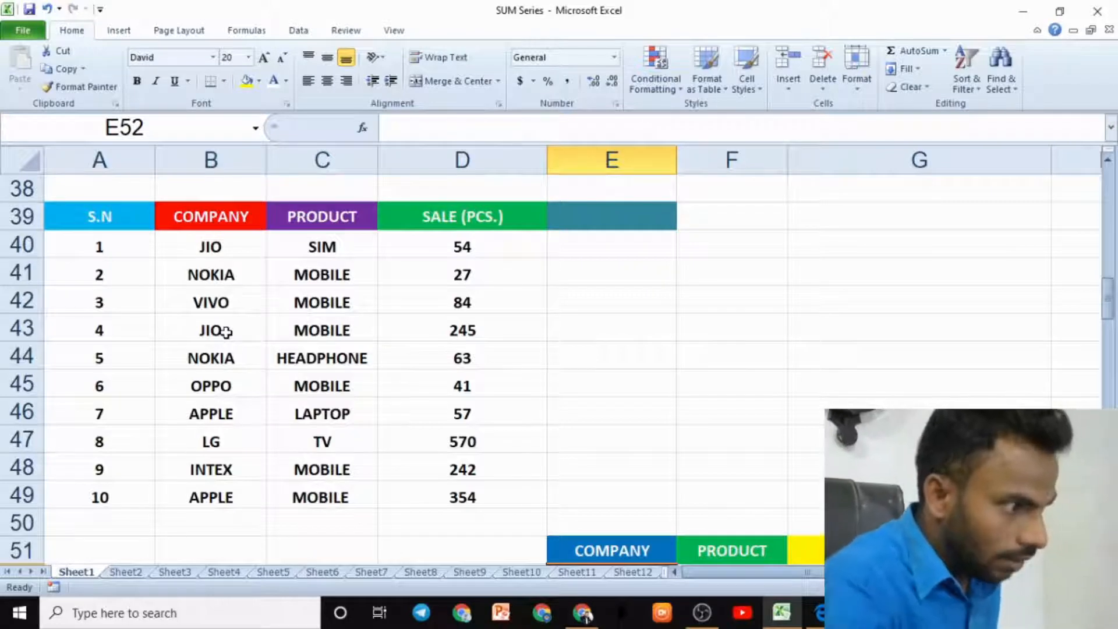
pyautogui.click(223, 443)
pyautogui.write('JIO')
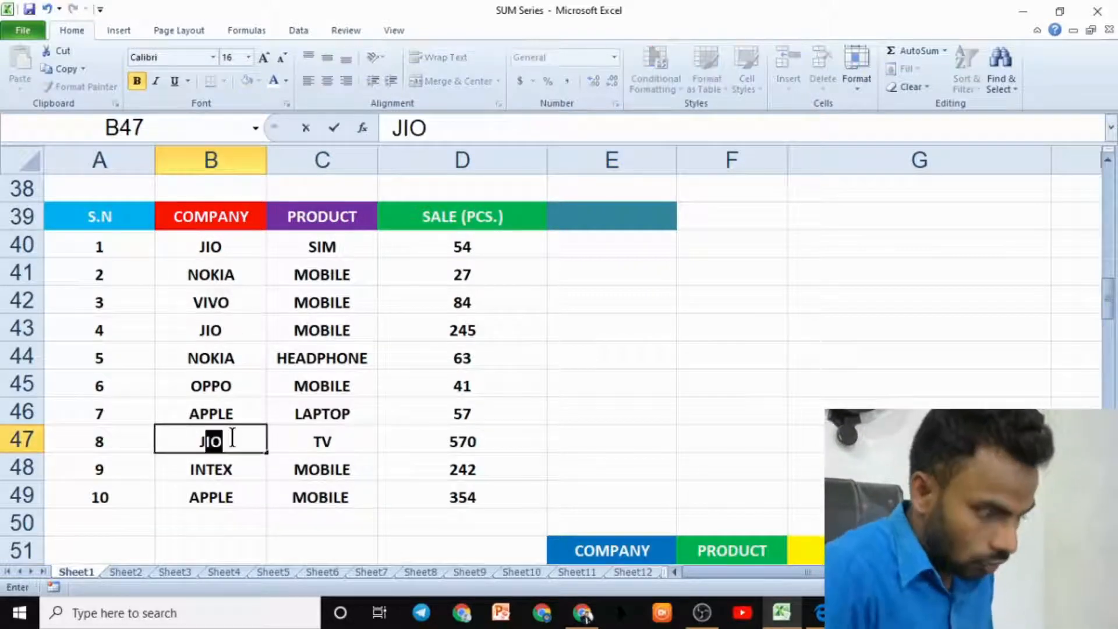
pyautogui.press('Tab')
pyautogui.write('MOBILE')
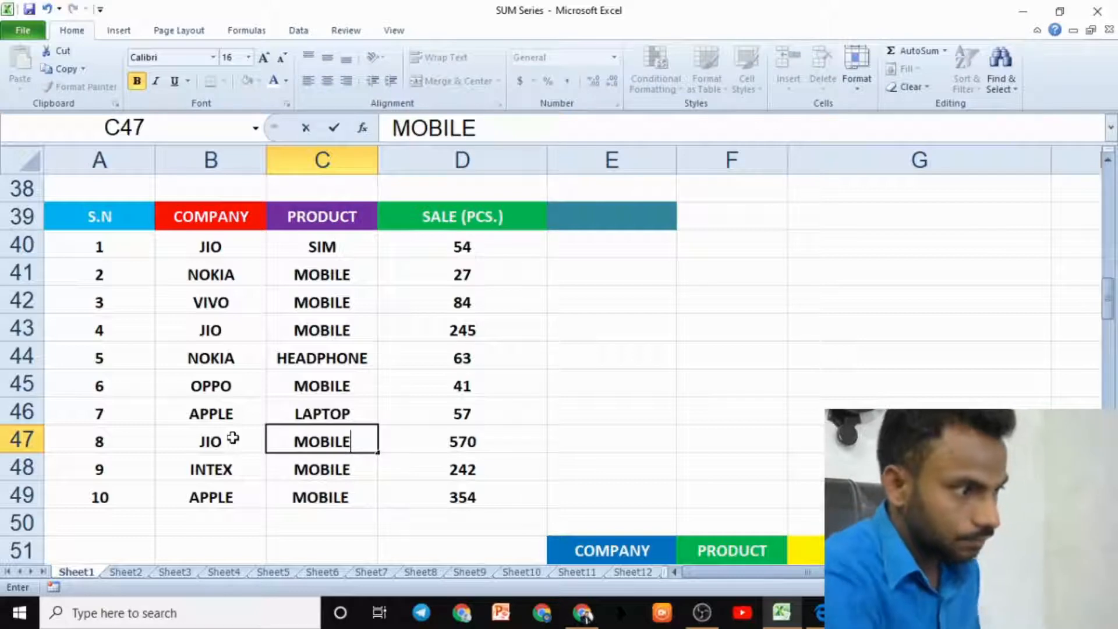
pyautogui.moveTo(443, 415); pyautogui.dragTo(500, 391)
pyautogui.click(323, 445)
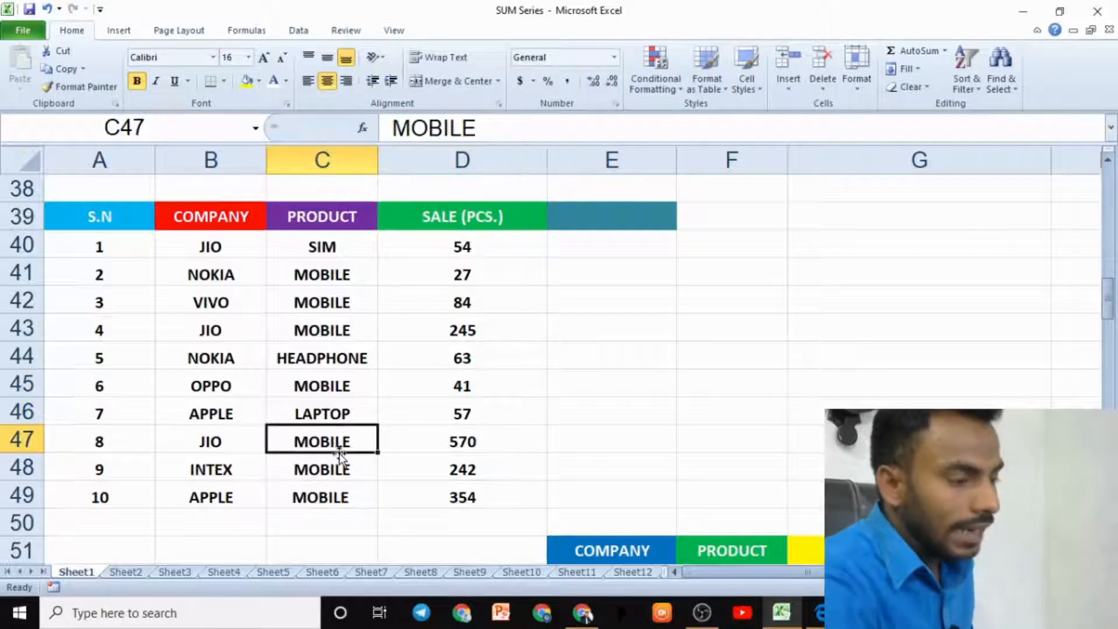
# - Examine the JIO rows of the data table with their products and sale quantities
pyautogui.click(227, 441)
pyautogui.click(357, 436)
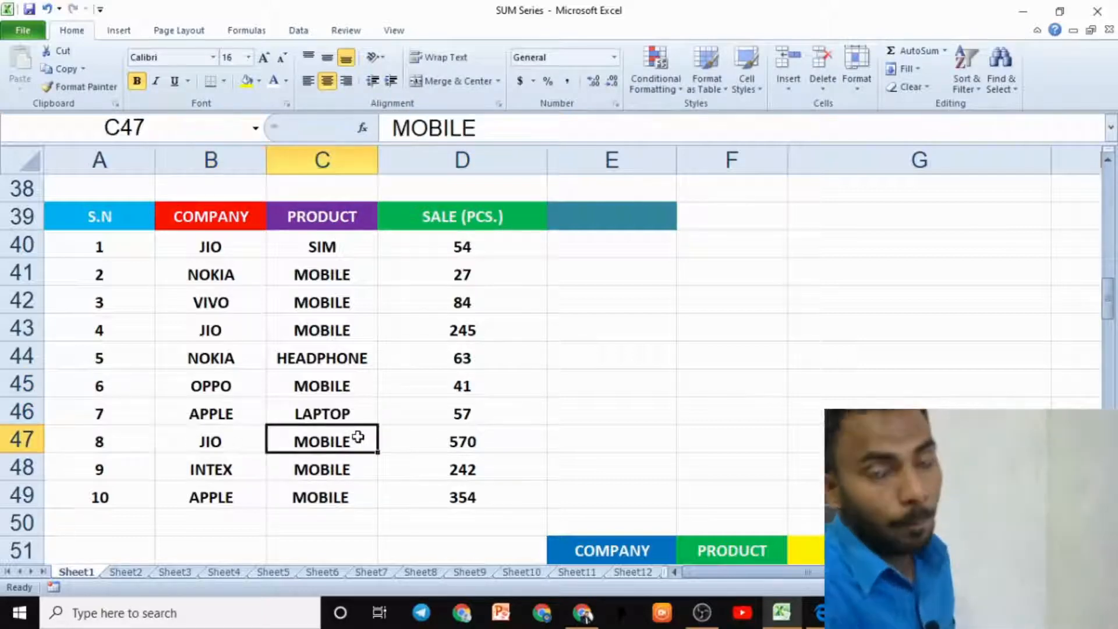
pyautogui.click(216, 443)
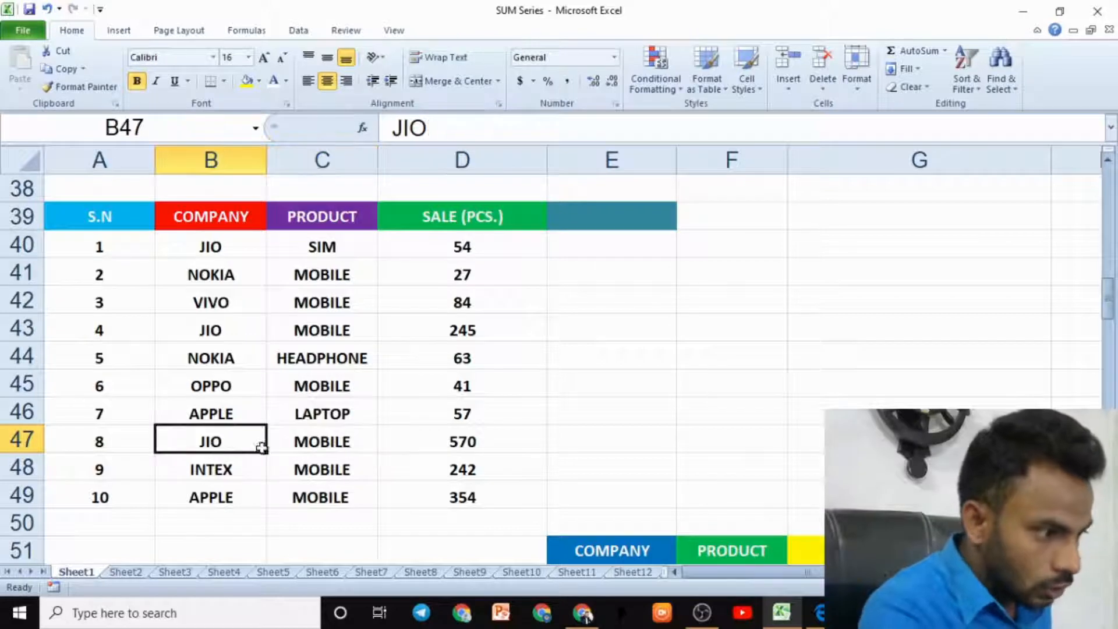
pyautogui.click(315, 447)
pyautogui.click(474, 444)
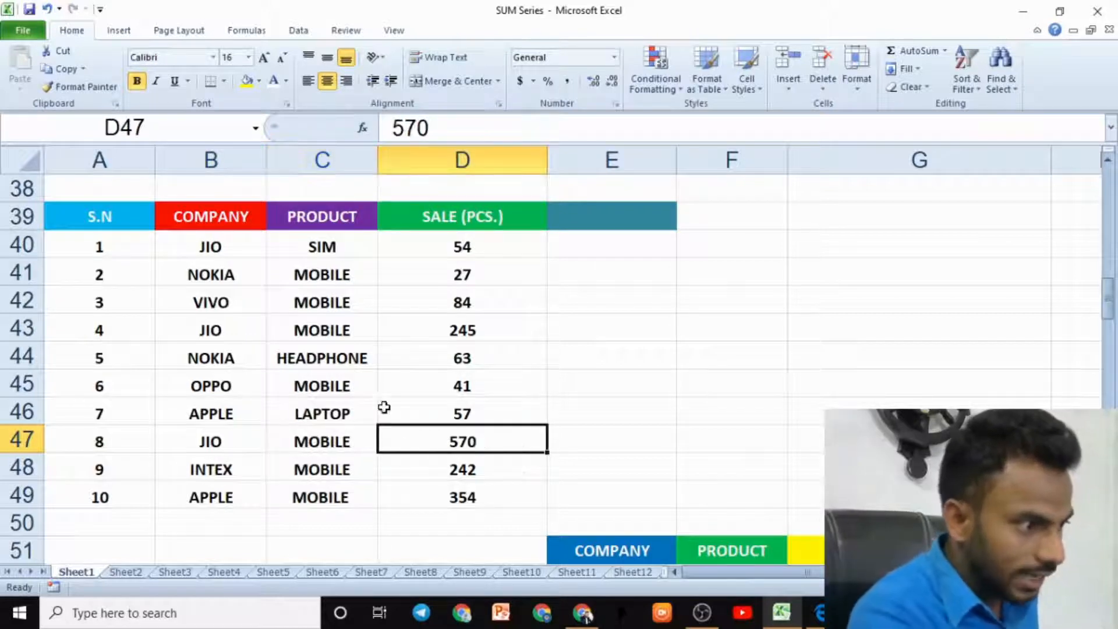
pyautogui.click(233, 331)
pyautogui.click(482, 327)
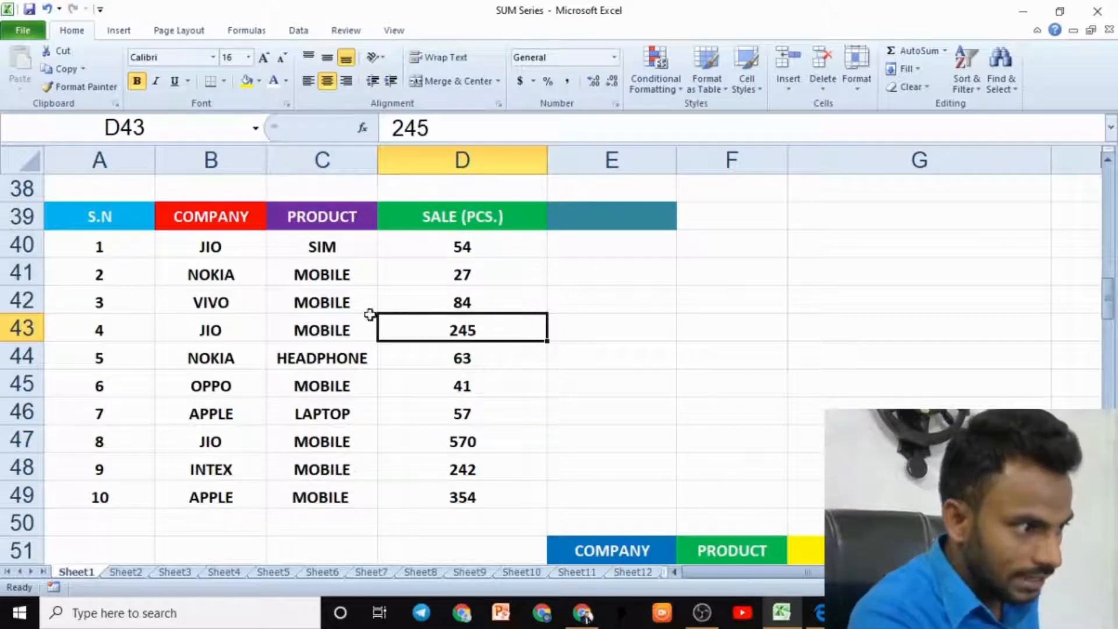
pyautogui.click(243, 251)
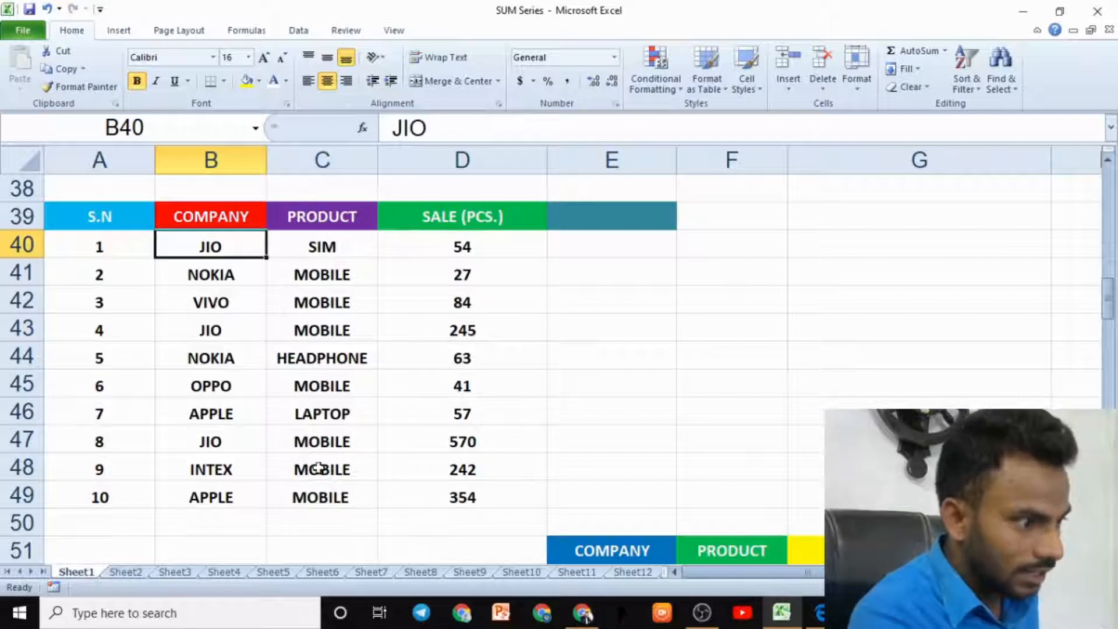
pyautogui.click(344, 442)
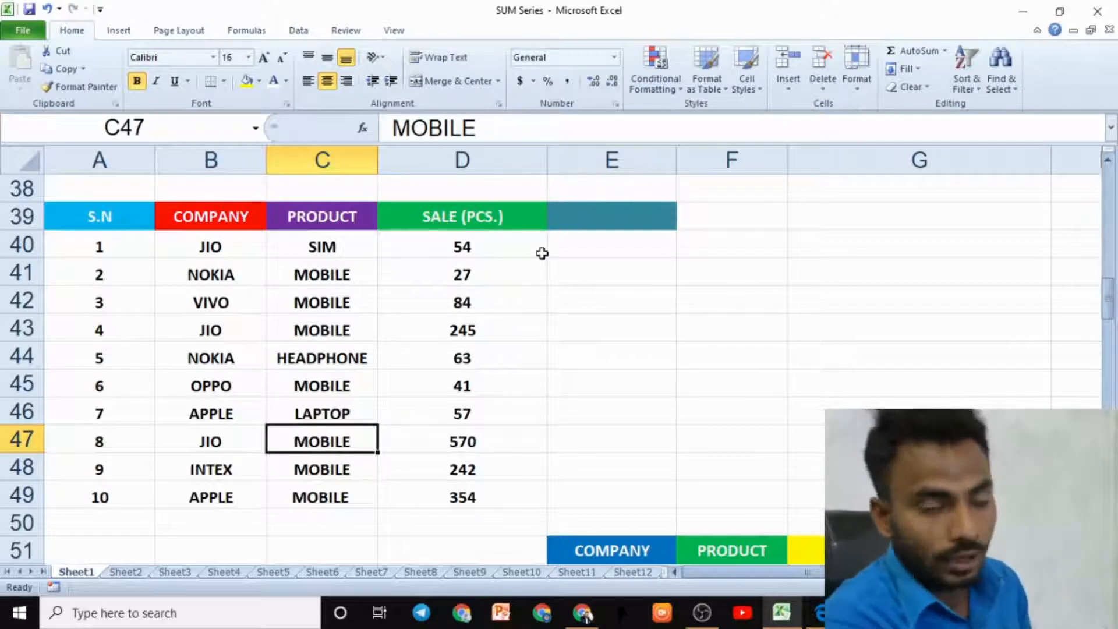
# - Enter JIO as the company and MOBILE as the product in the SUMIFS criteria table
pyautogui.moveTo(1111, 300); pyautogui.dragTo(1111, 308)
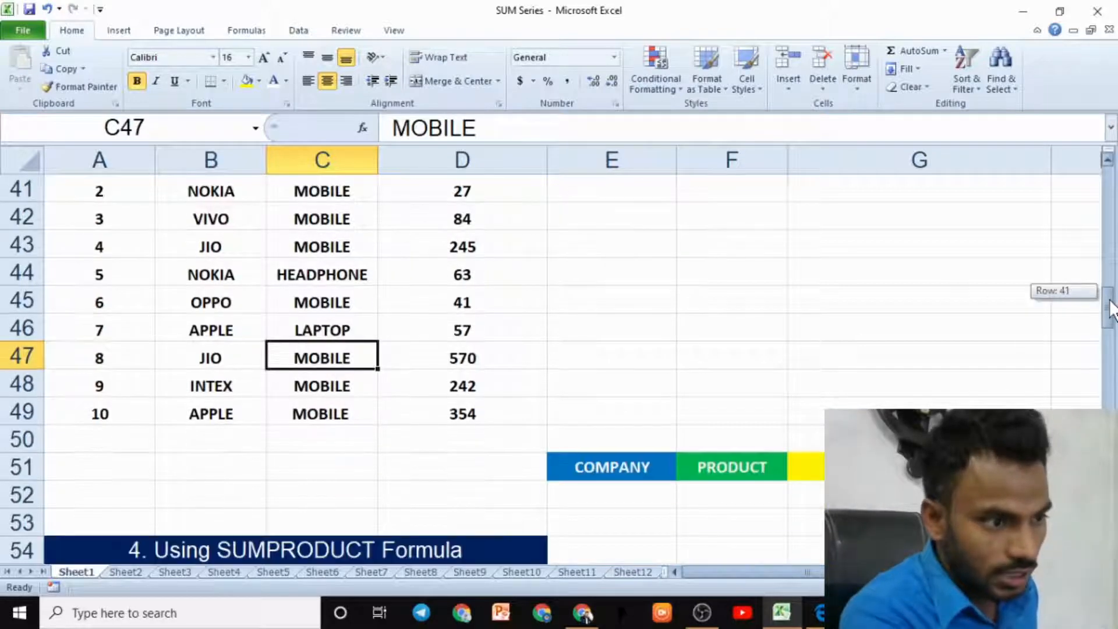
pyautogui.click(661, 486)
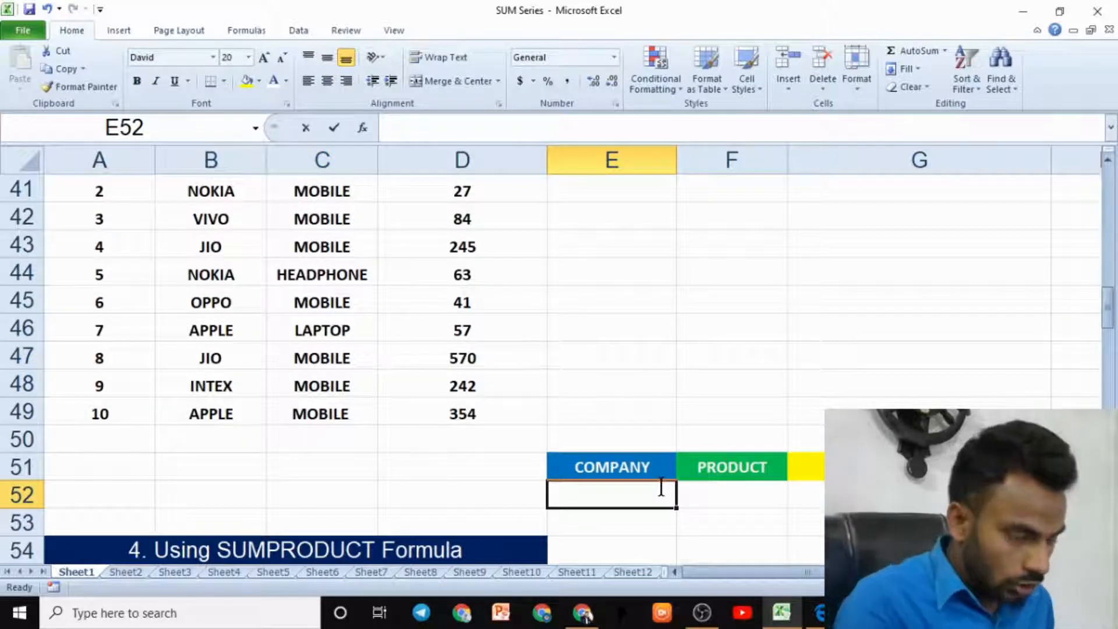
pyautogui.write('JIO')
pyautogui.press('Tab')
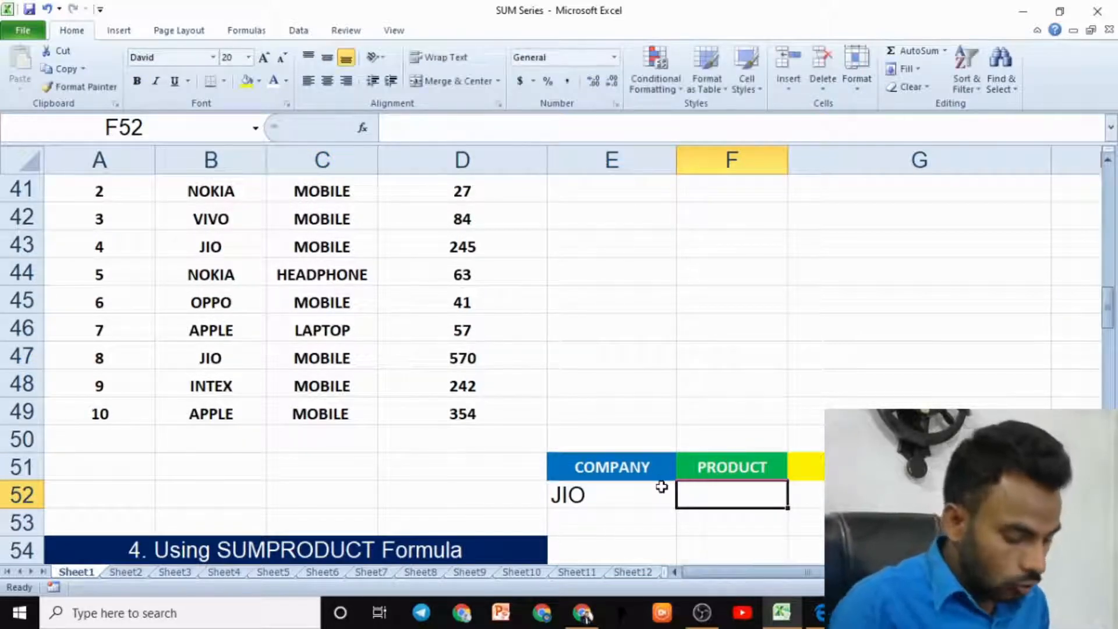
pyautogui.write('MOBILE')
pyautogui.press('Tab')
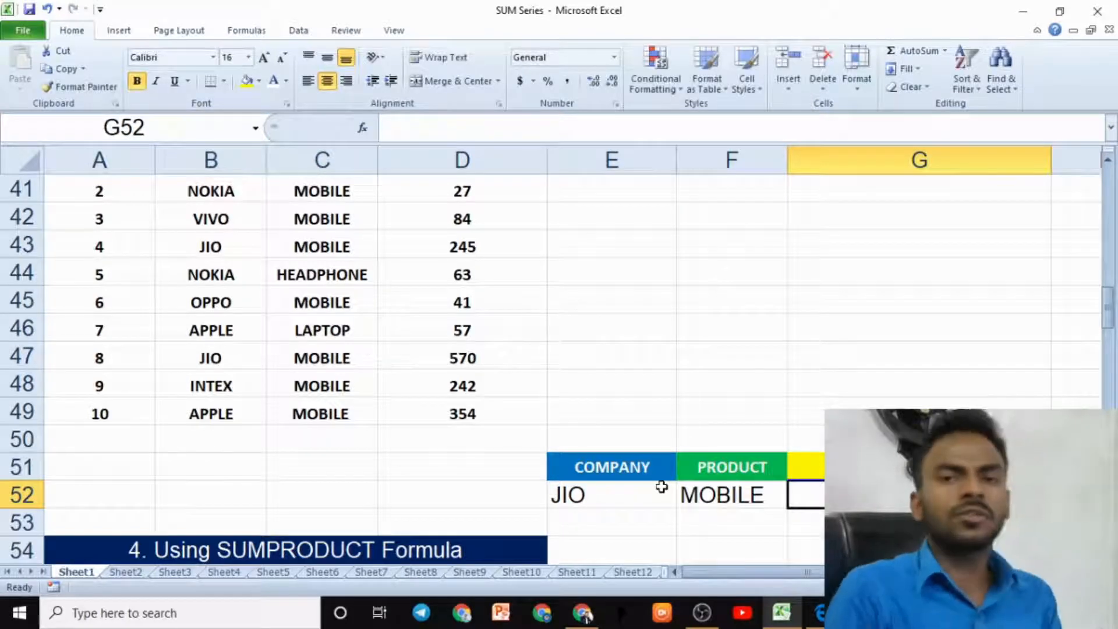
# - Start a SUMIFS formula in the total sales cell of the criteria table
pyautogui.write('=SI')
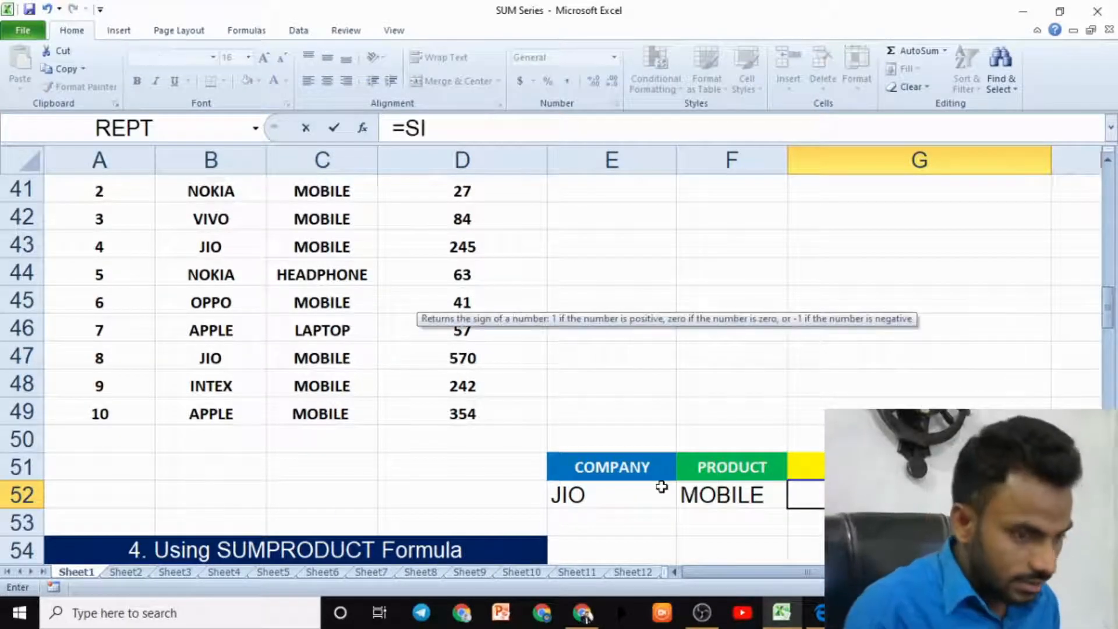
pyautogui.press('BackSpace')
pyautogui.write('IM')
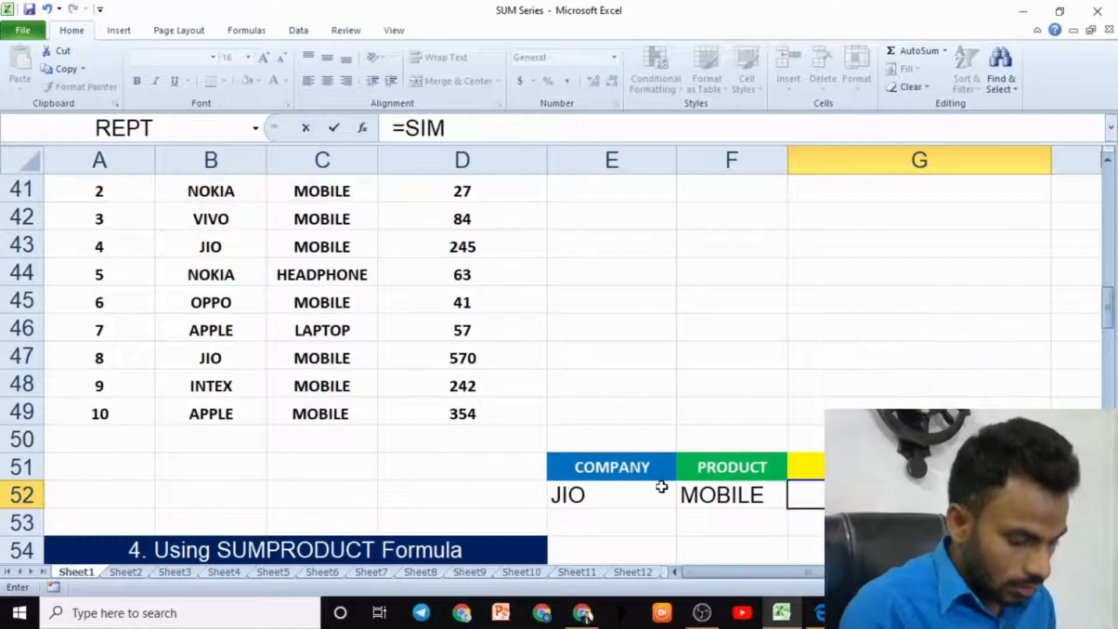
pyautogui.press('BackSpace')
pyautogui.press('BackSpace')
pyautogui.write('UMIFS(')
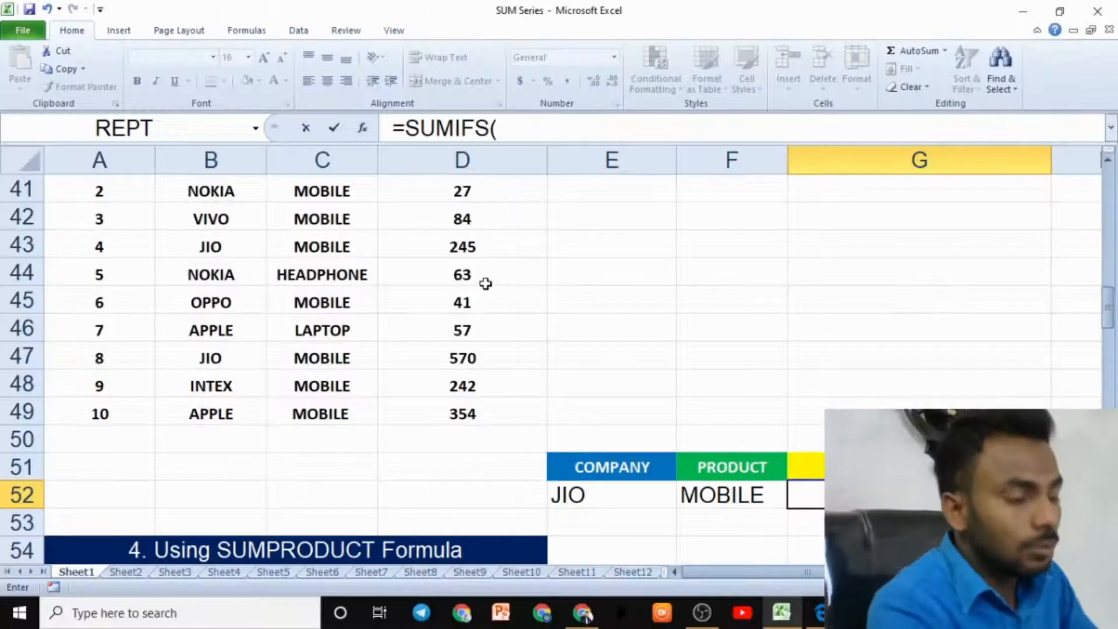
pyautogui.scroll(3, 481, 291)
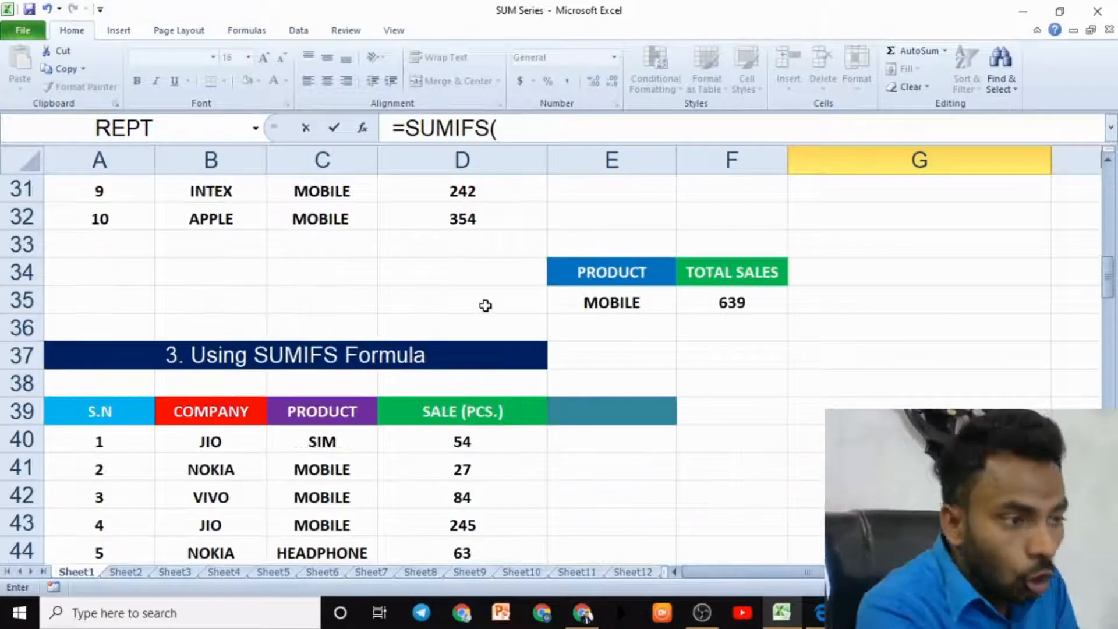
pyautogui.scroll(-2, 511, 354)
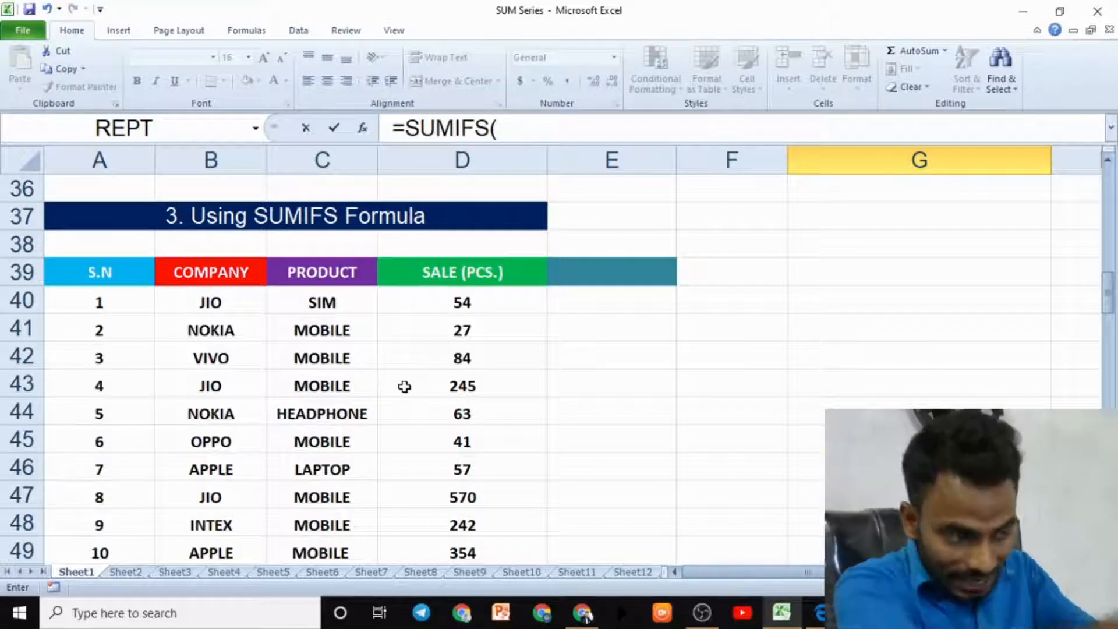
pyautogui.moveTo(462, 301); pyautogui.dragTo(484, 514)
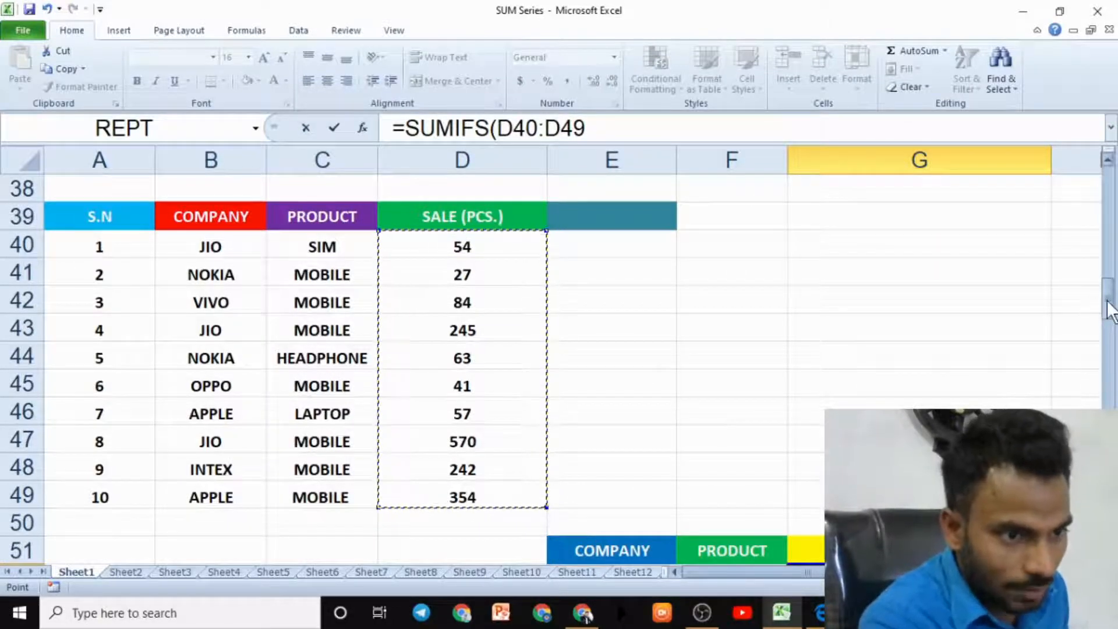
pyautogui.moveTo(1107, 299); pyautogui.dragTo(1108, 315)
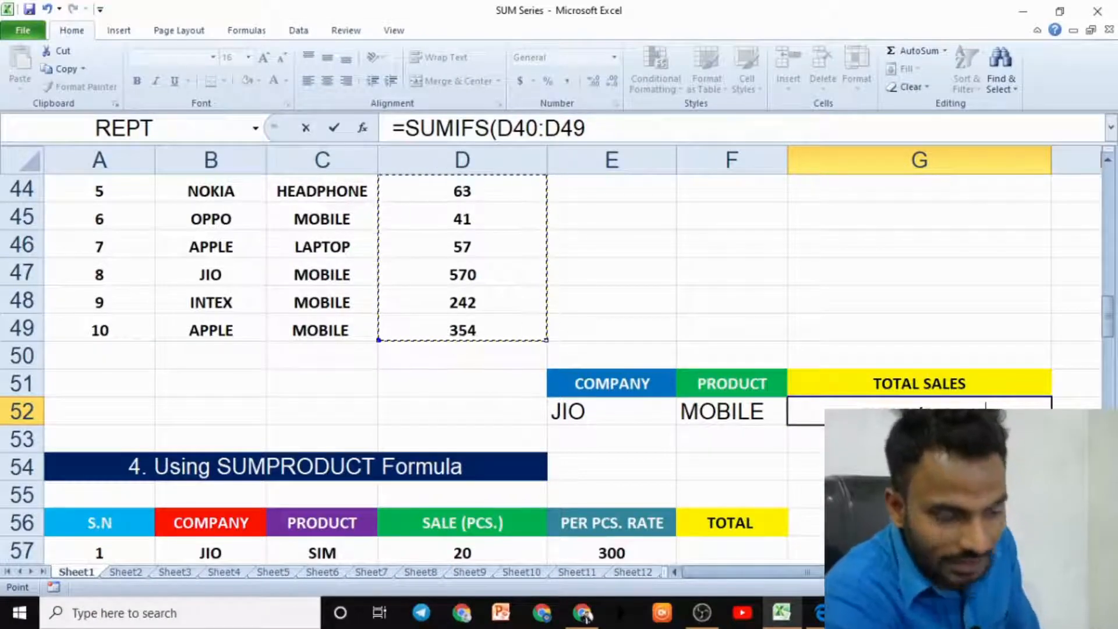
pyautogui.moveTo(1108, 319); pyautogui.dragTo(1108, 307)
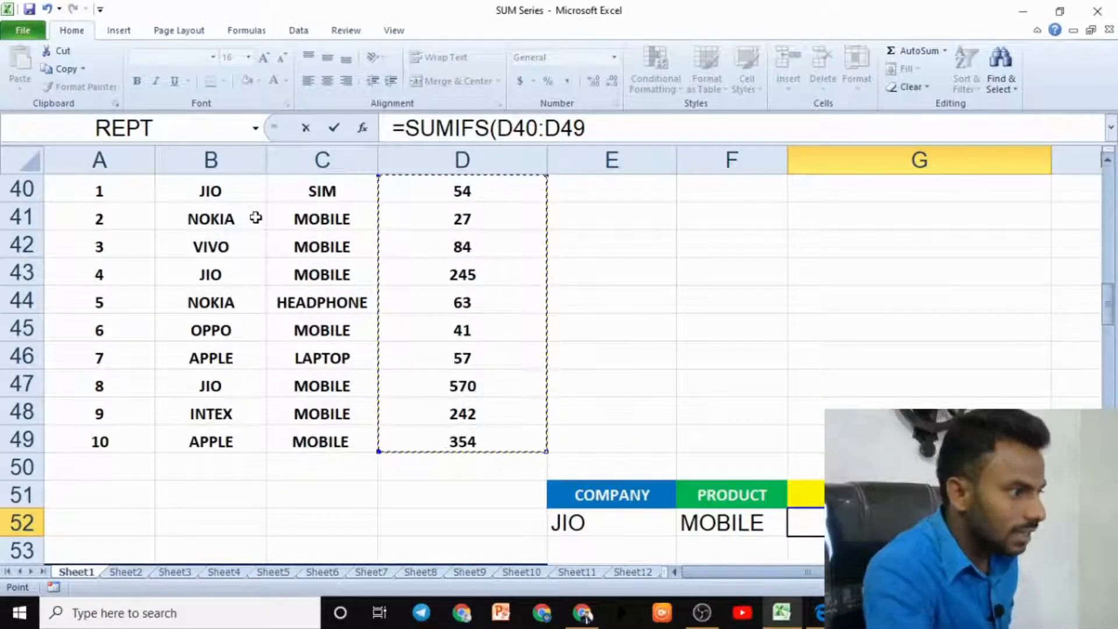
pyautogui.moveTo(240, 190); pyautogui.dragTo(233, 442)
pyautogui.press('BackSpace')
pyautogui.press('BackSpace')
pyautogui.press('BackSpace')
pyautogui.press('BackSpace')
pyautogui.press('BackSpace')
pyautogui.press('BackSpace')
pyautogui.press('BackSpace')
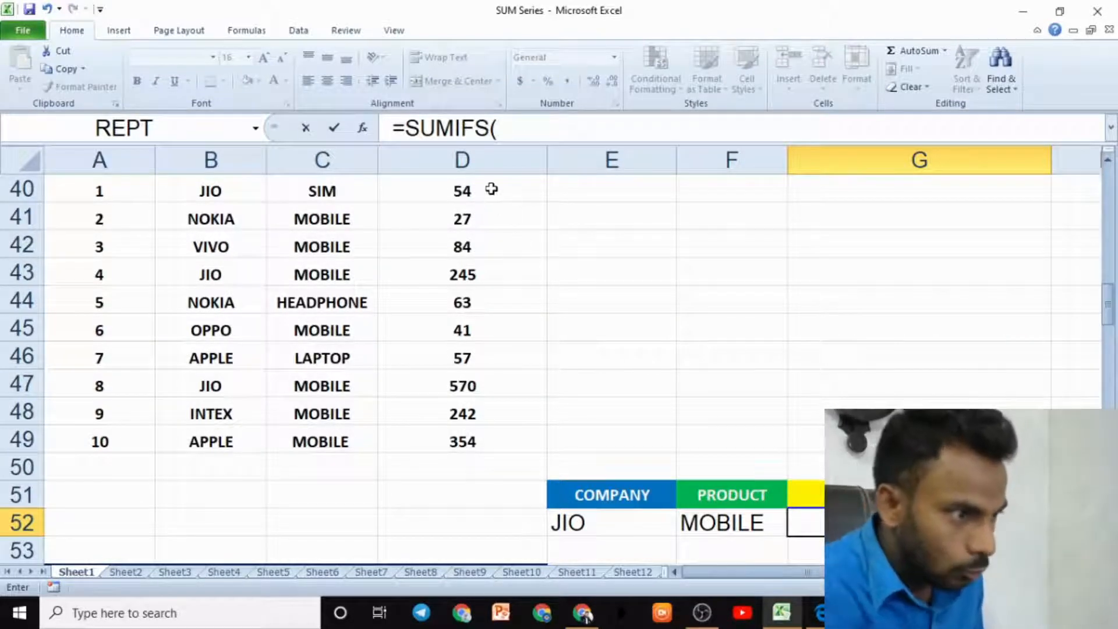
# - Add D40:D49 as the sum range and B40:B49 with criterion B47 as the first criteria pair
pyautogui.moveTo(492, 189); pyautogui.dragTo(482, 444)
pyautogui.write(',')
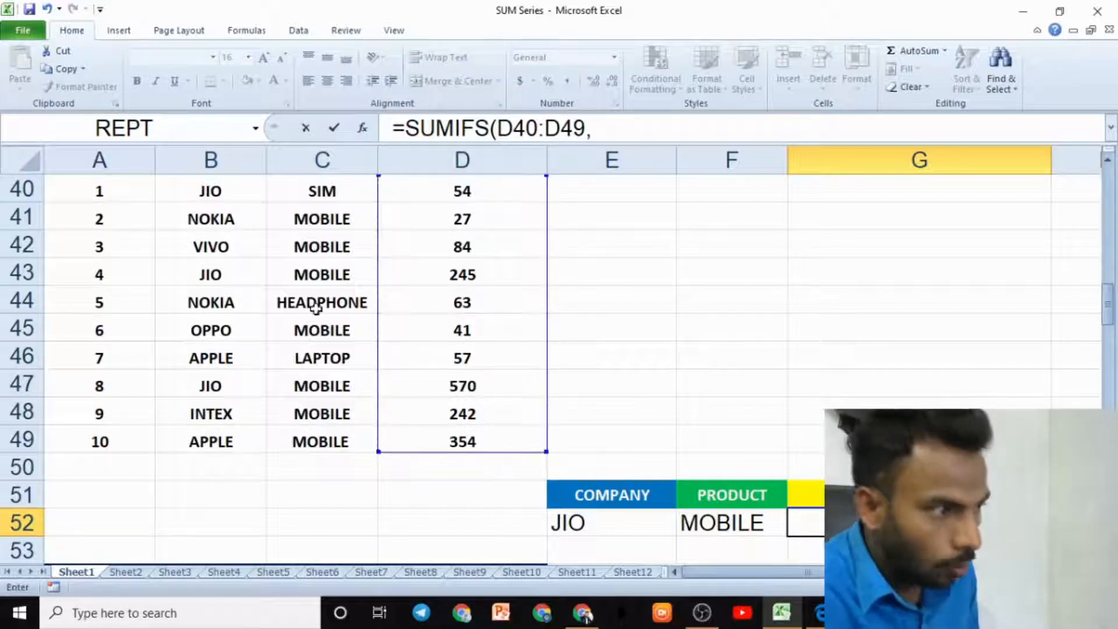
pyautogui.moveTo(210, 189); pyautogui.dragTo(209, 438)
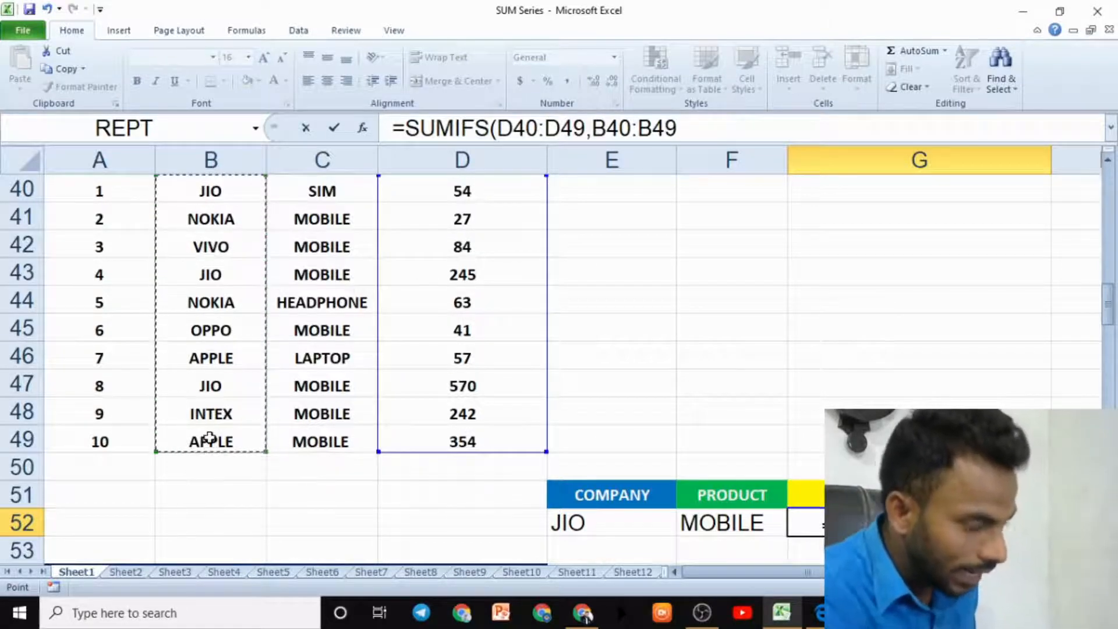
pyautogui.write(',')
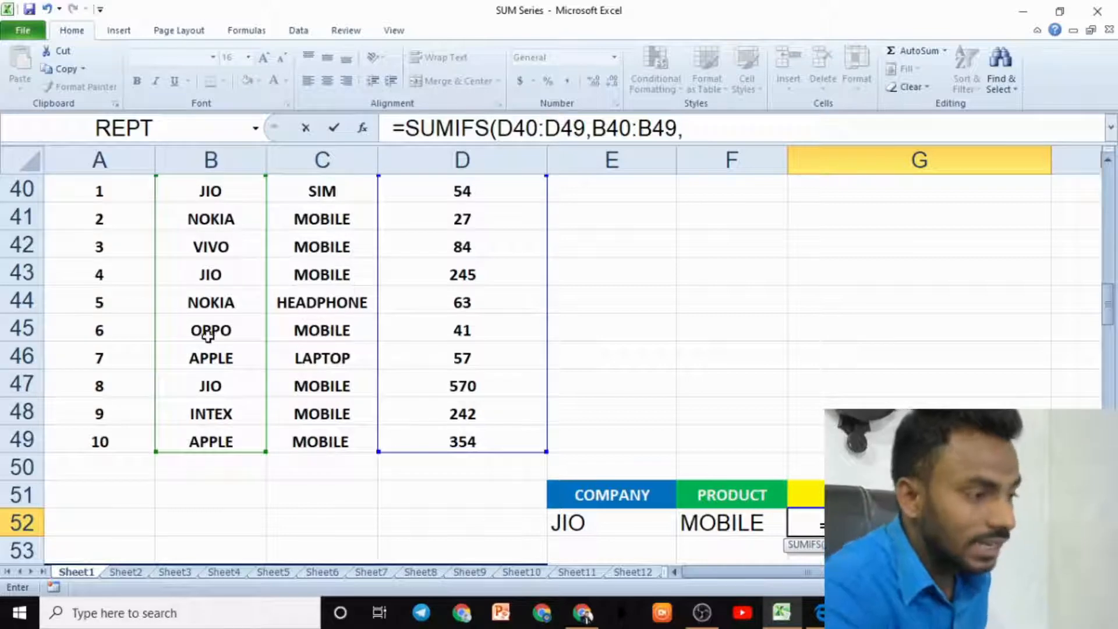
pyautogui.click(212, 390)
pyautogui.write(',')
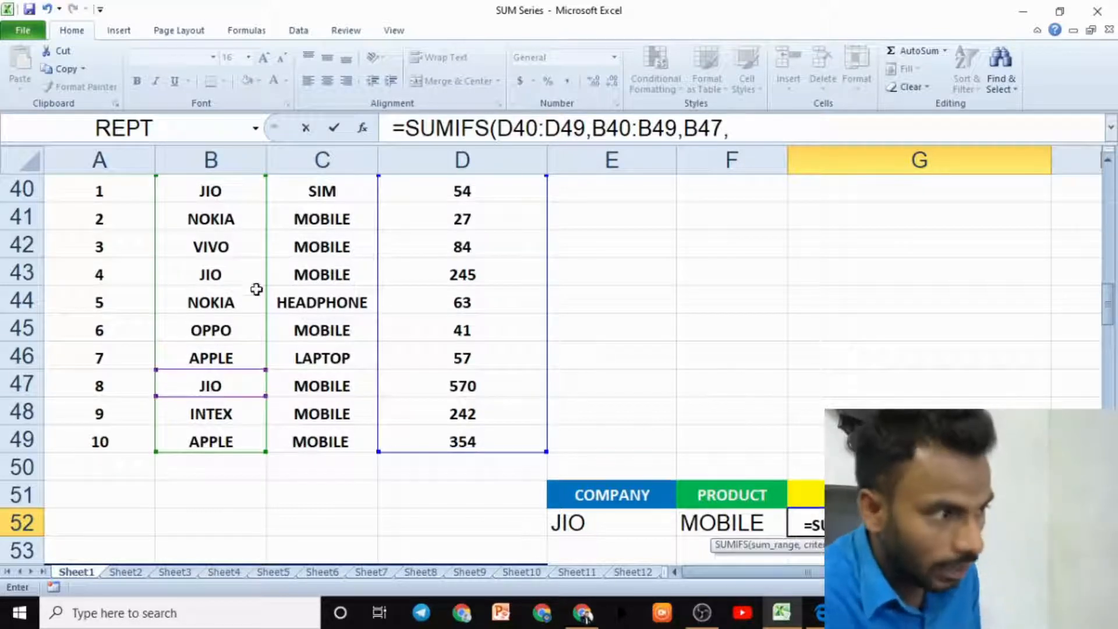
# - Add the product range C40:C49 with criterion C43, then close and enter the SUMIFS formula
pyautogui.moveTo(318, 184); pyautogui.dragTo(316, 440)
pyautogui.write(',')
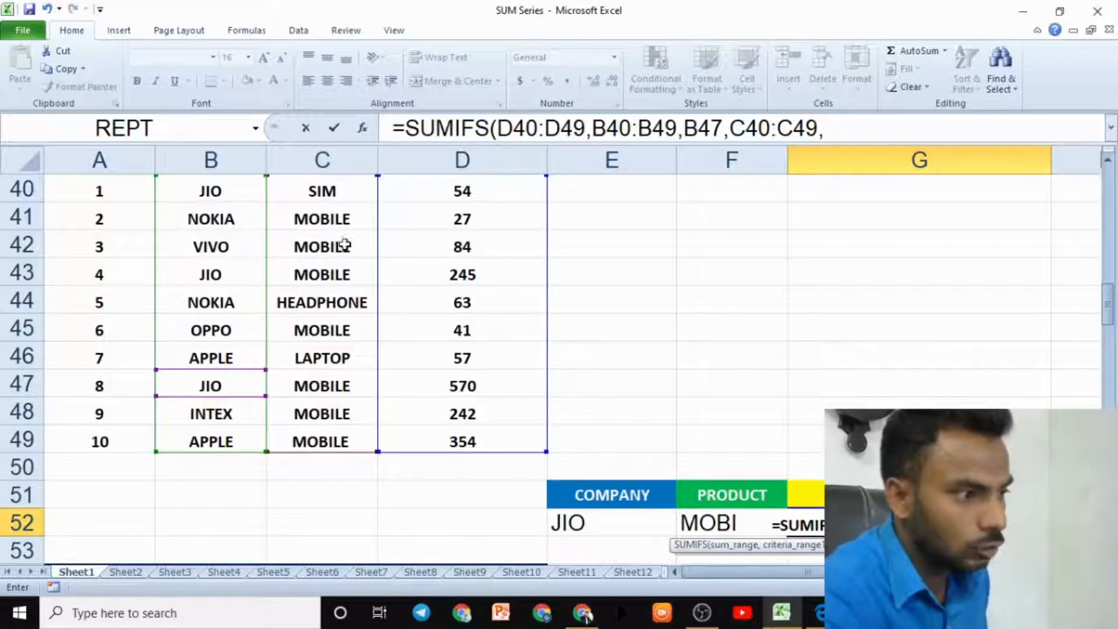
pyautogui.click(320, 276)
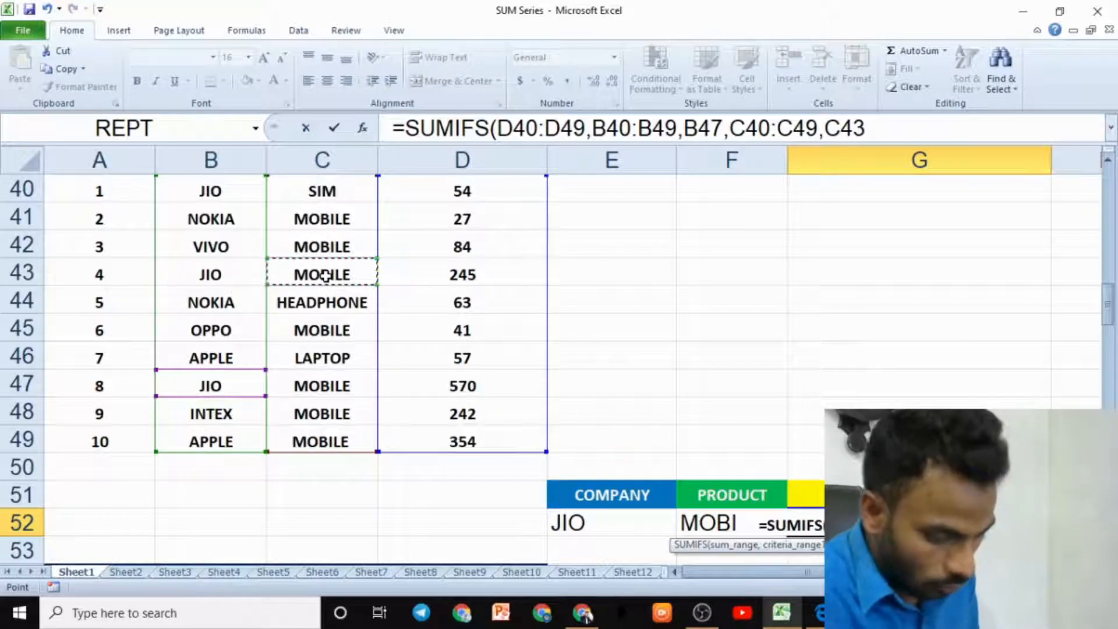
pyautogui.write(')')
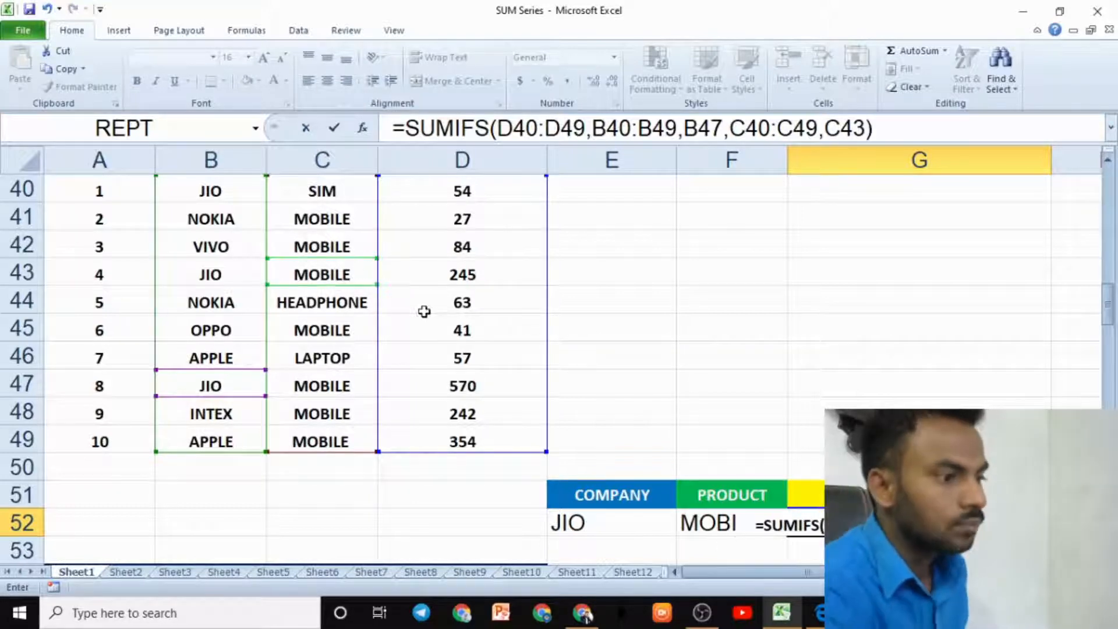
pyautogui.press('Return')
pyautogui.write('\\')
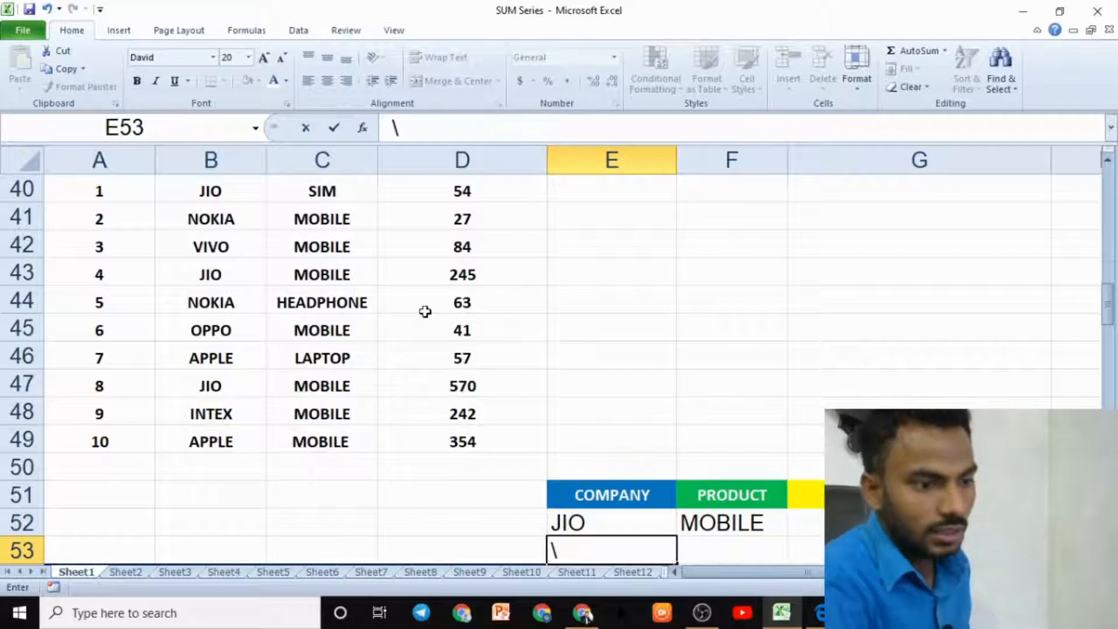
pyautogui.press('BackSpace')
pyautogui.click(867, 522)
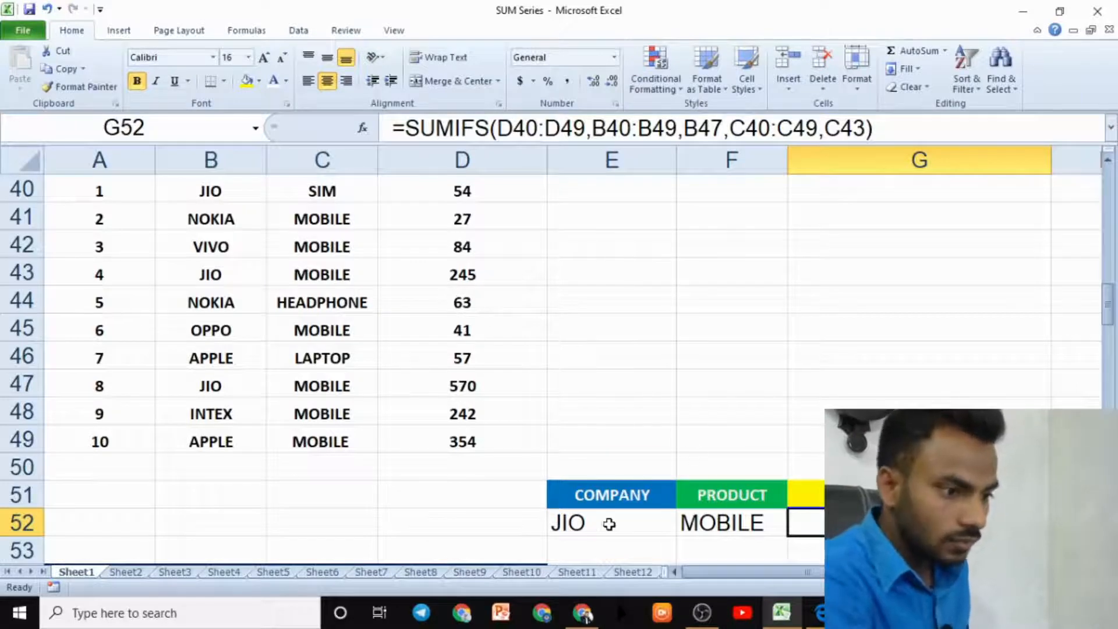
# - Delete the company, product and total sales entries from the SUMIFS criteria table
pyautogui.click(609, 522)
pyautogui.press('Delete')
pyautogui.click(780, 529)
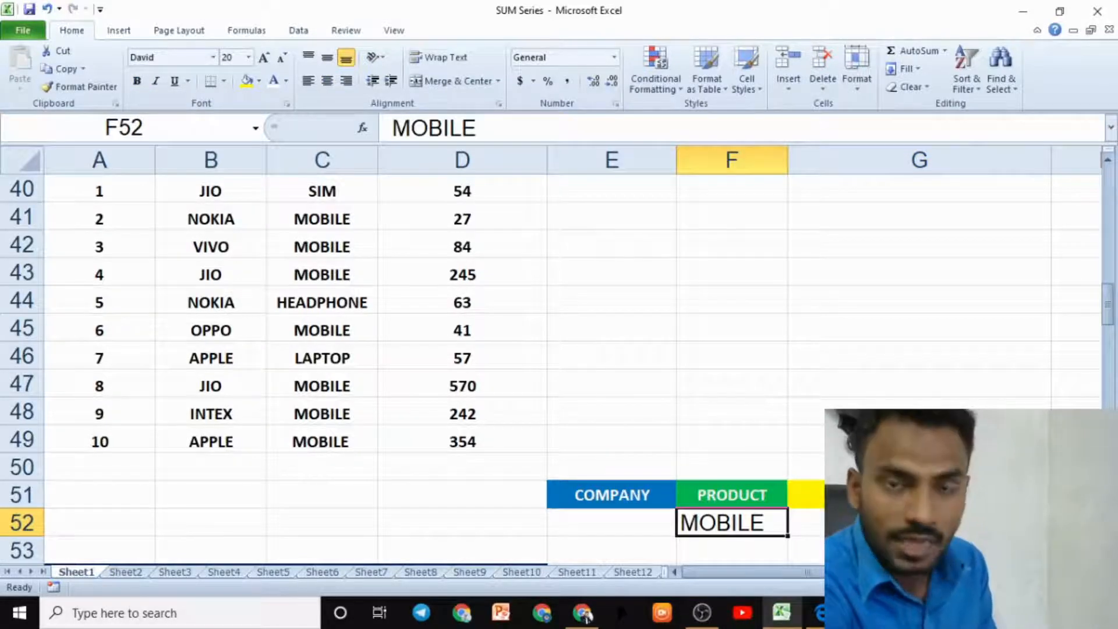
pyautogui.click(861, 525)
pyautogui.press('Delete')
pyautogui.click(696, 542)
pyautogui.click(706, 529)
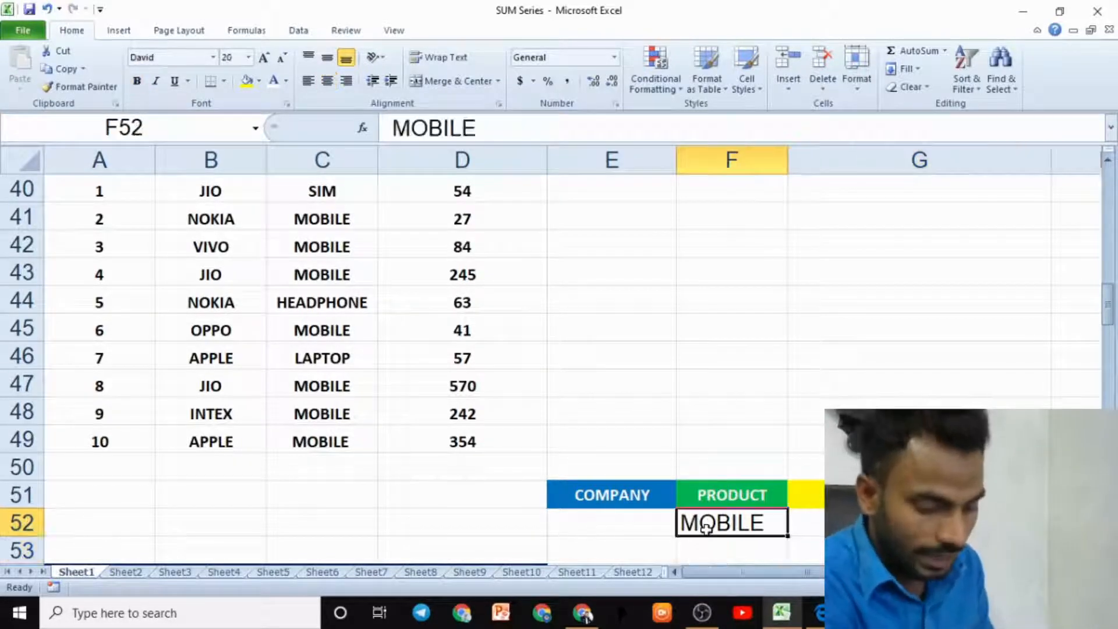
pyautogui.press('Delete')
pyautogui.click(597, 518)
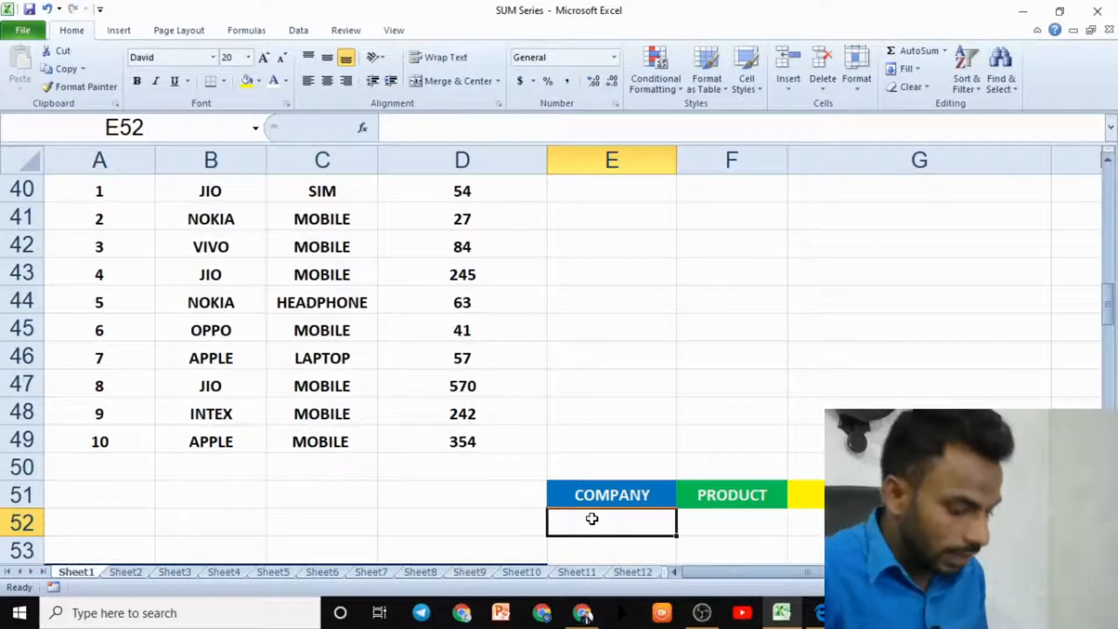
# - Enter INTEX as the company and MOBILE as the product in the SUMIFS criteria table
pyautogui.write('INTE')
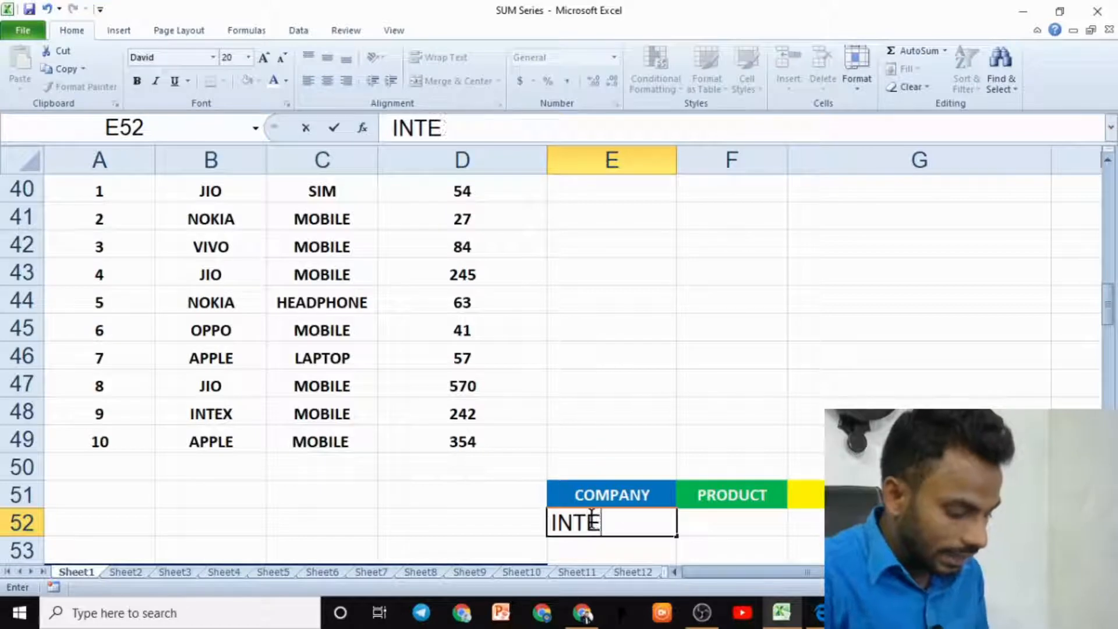
pyautogui.write('X')
pyautogui.click(714, 528)
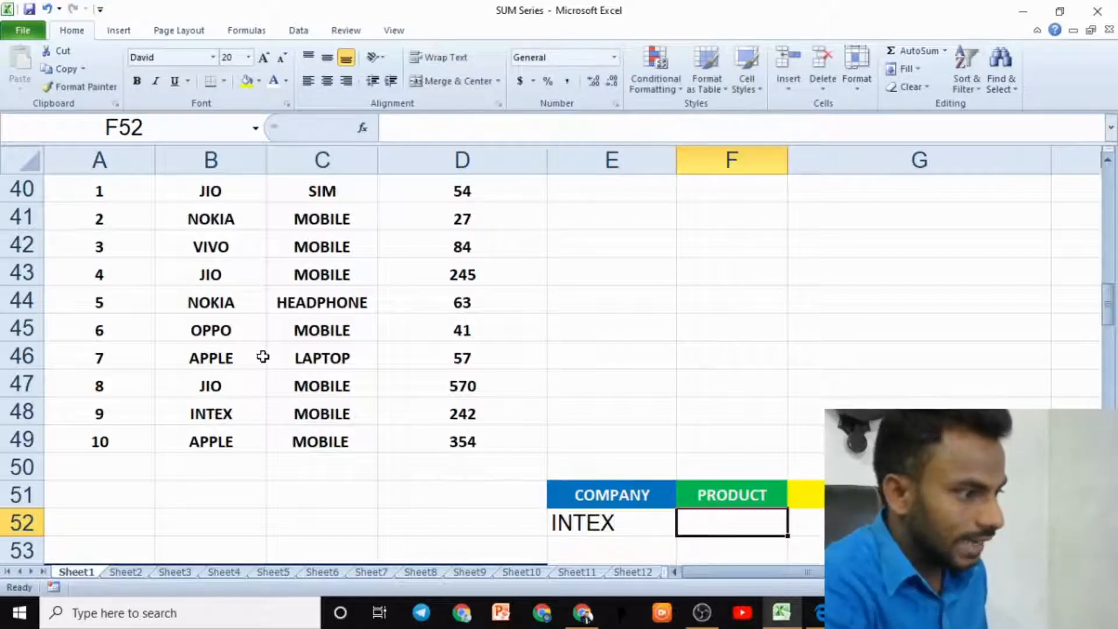
pyautogui.click(230, 415)
pyautogui.click(325, 417)
pyautogui.click(747, 521)
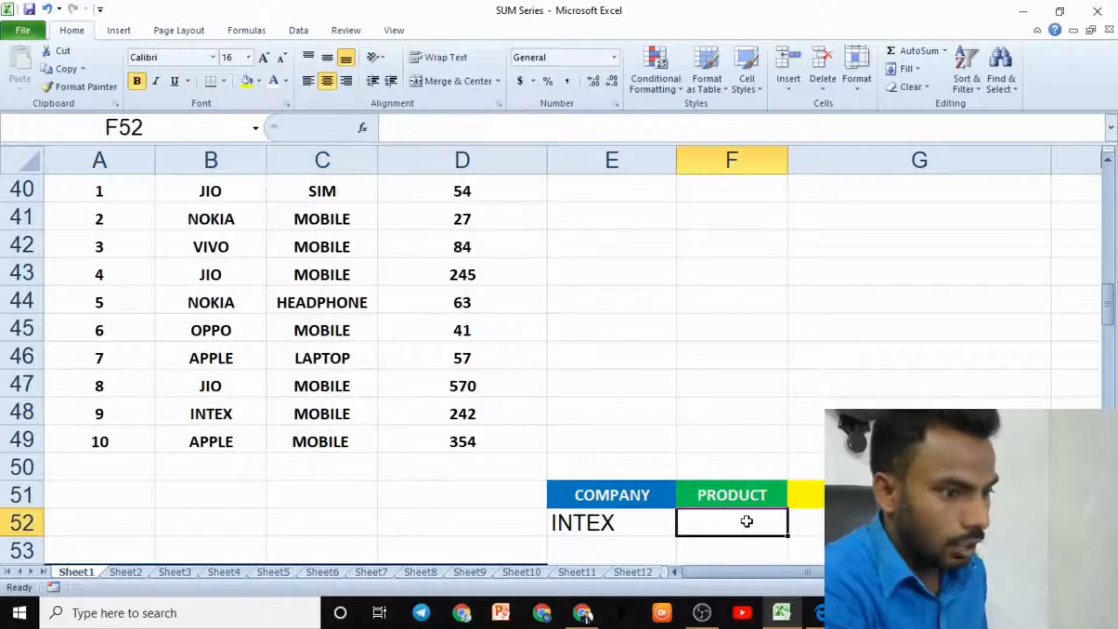
pyautogui.write('MOBILE')
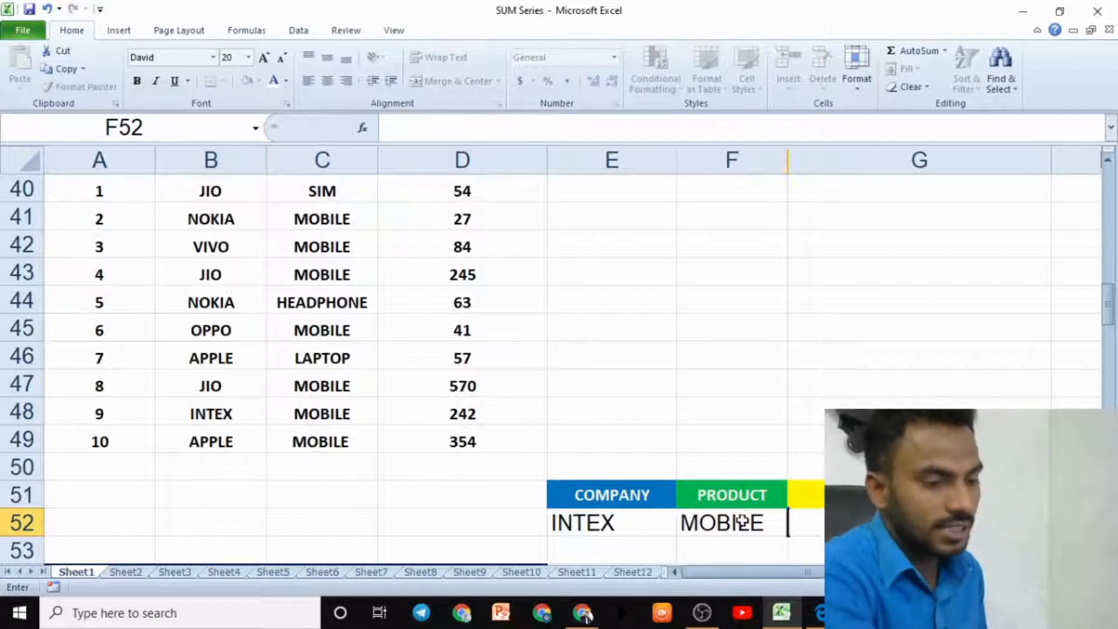
pyautogui.press('Tab')
# - Start a SUMIFS formula in the total sales cell with D40:D49 as the sum range
pyautogui.write('=S')
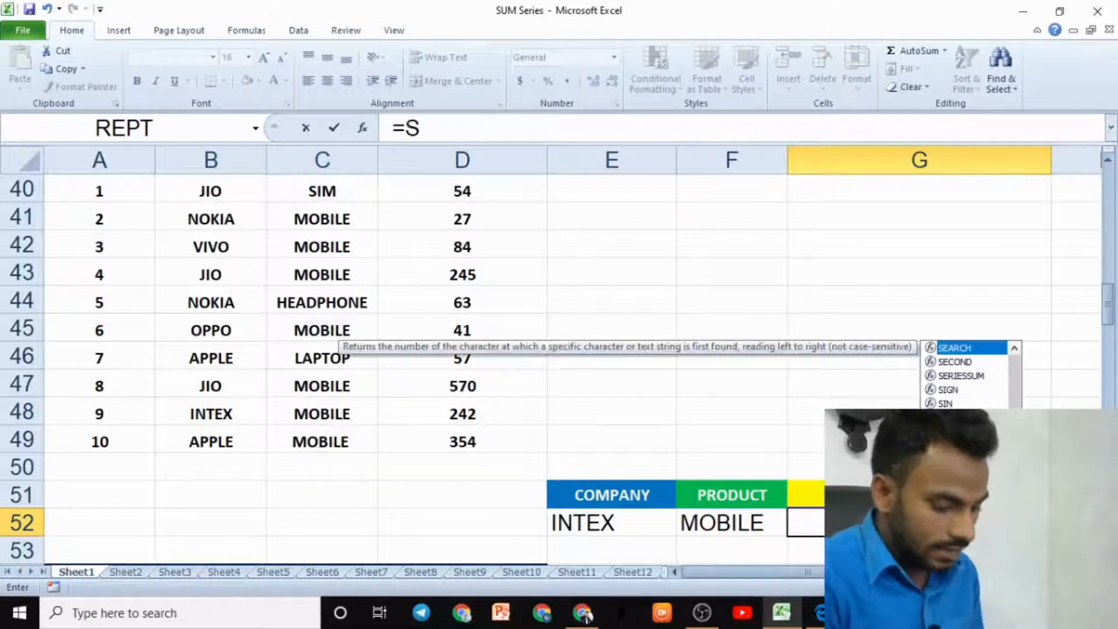
pyautogui.write('UMIFS(')
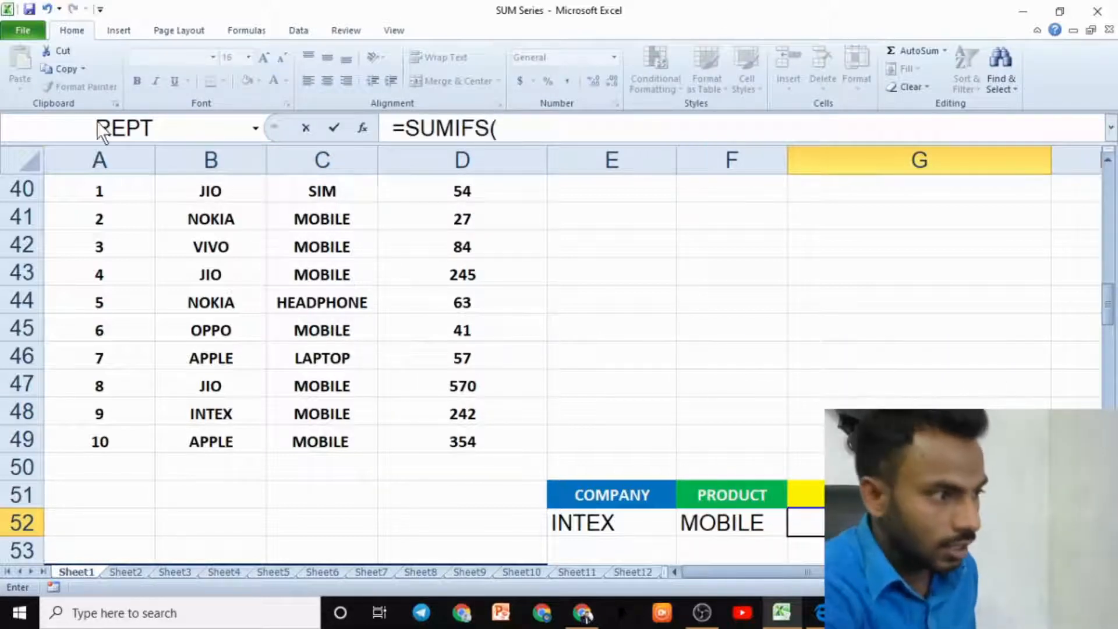
pyautogui.moveTo(216, 191); pyautogui.dragTo(220, 436)
pyautogui.press('BackSpace')
pyautogui.press('BackSpace')
pyautogui.press('BackSpace')
pyautogui.press('BackSpace')
pyautogui.press('BackSpace')
pyautogui.press('BackSpace')
pyautogui.press('BackSpace')
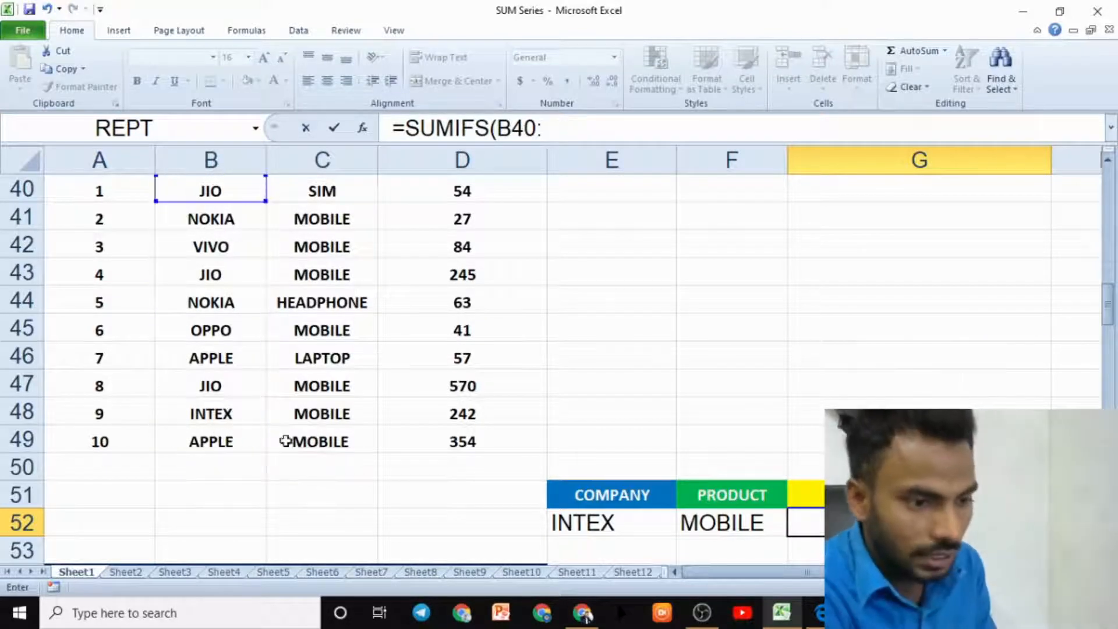
pyautogui.moveTo(469, 192); pyautogui.dragTo(466, 429)
pyautogui.write(',')
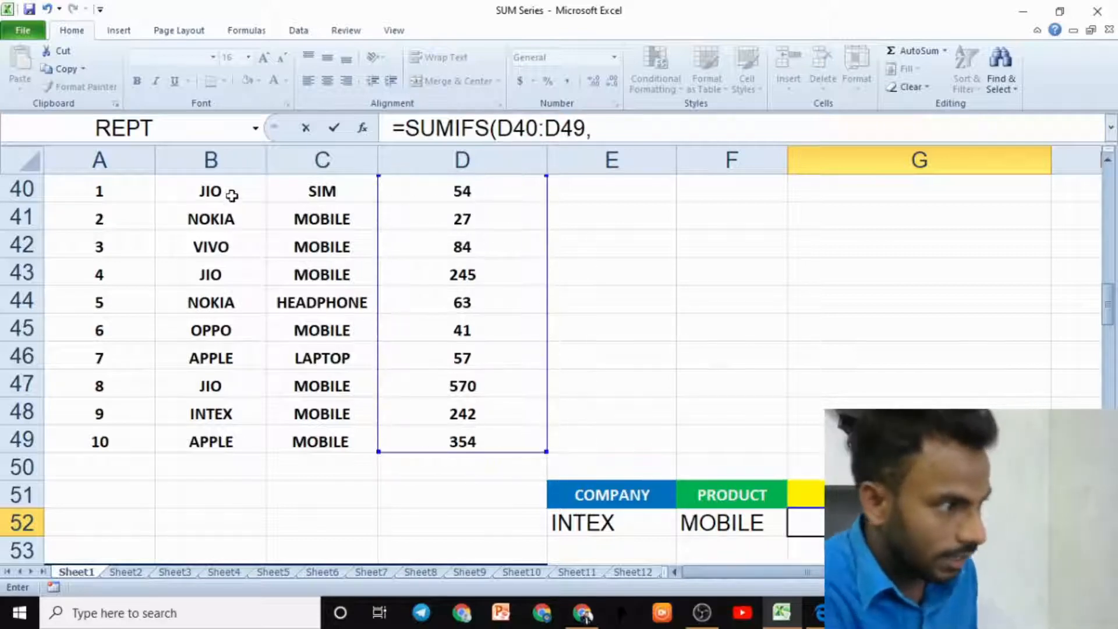
# - Add the company range B40:B49 with criterion B48 as the first criteria pair
pyautogui.moveTo(230, 192); pyautogui.dragTo(229, 431)
pyautogui.write(',')
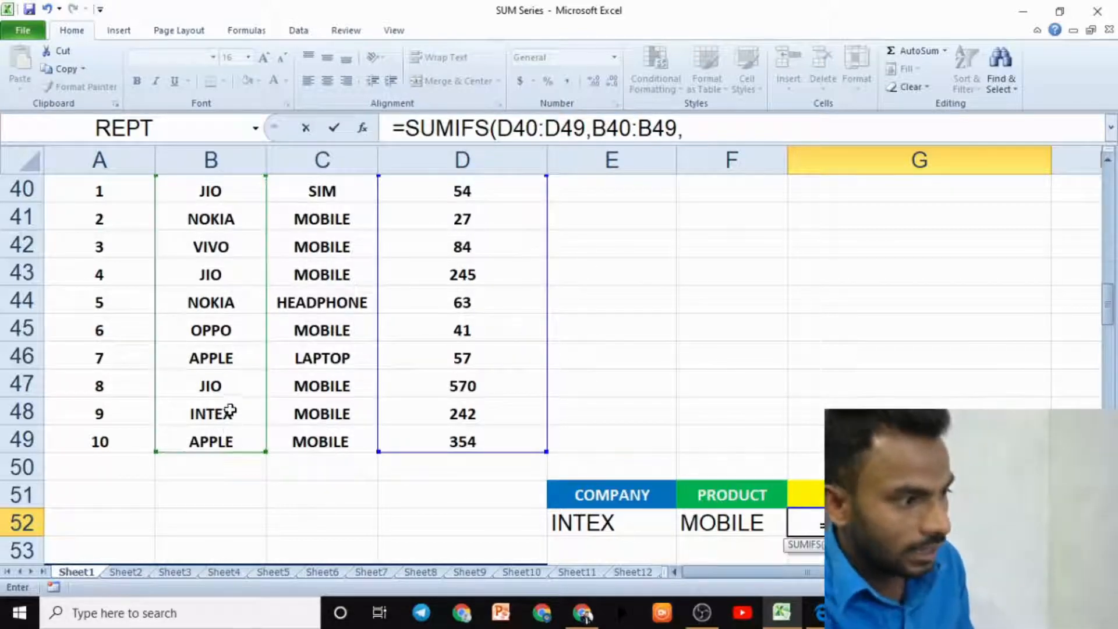
pyautogui.click(231, 415)
pyautogui.write(',')
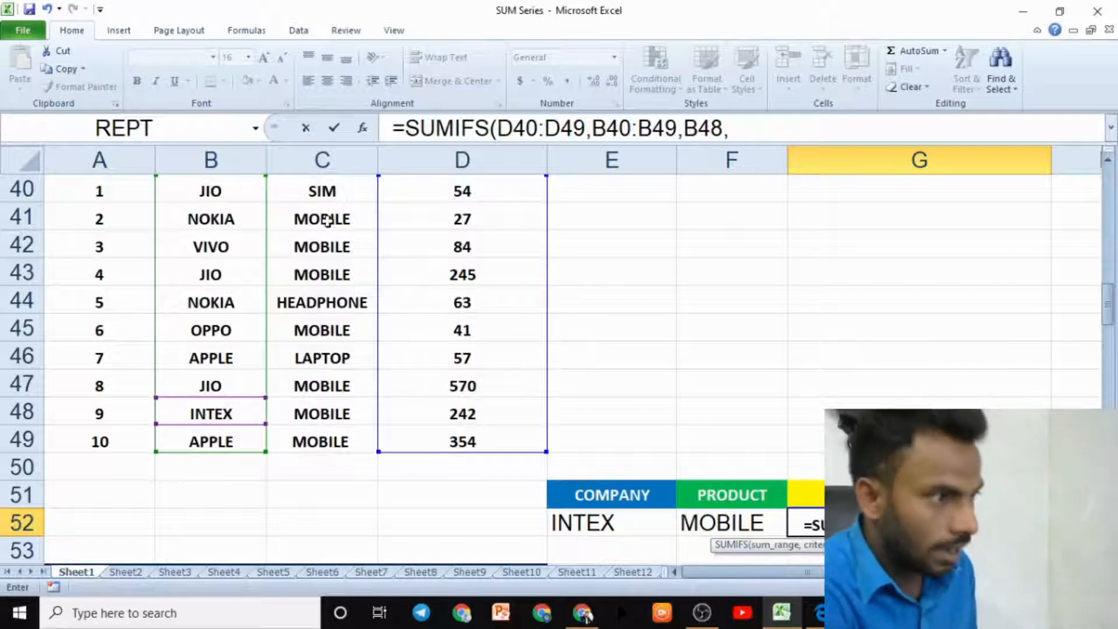
# - Add the product range C40:C49 with criterion C48, then close and enter the SUMIFS formula
pyautogui.moveTo(330, 191); pyautogui.dragTo(332, 443)
pyautogui.write(',')
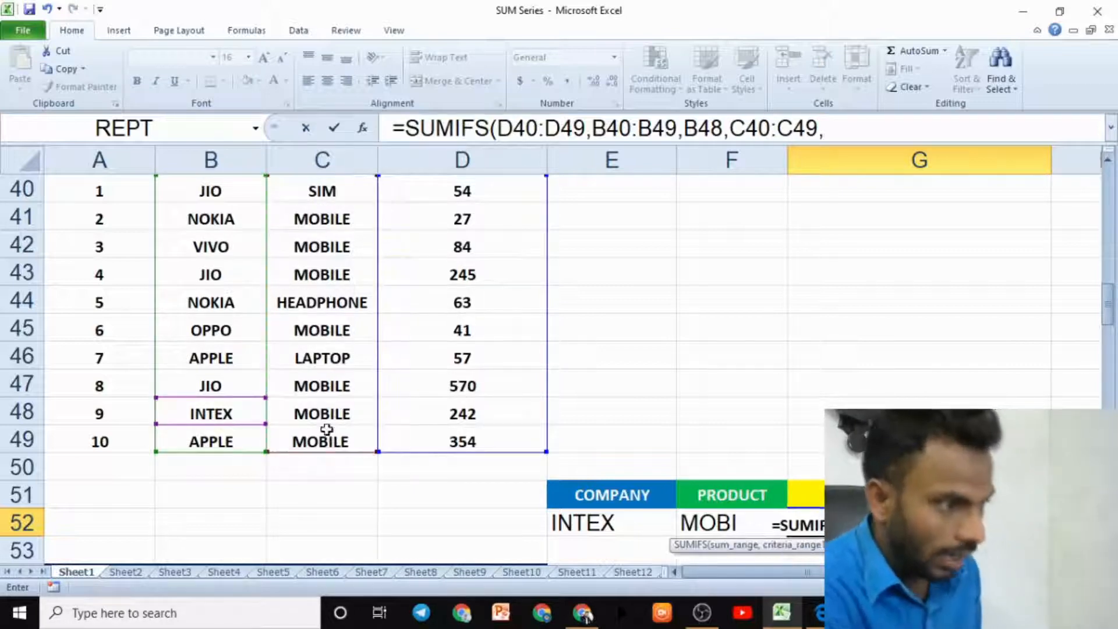
pyautogui.click(308, 415)
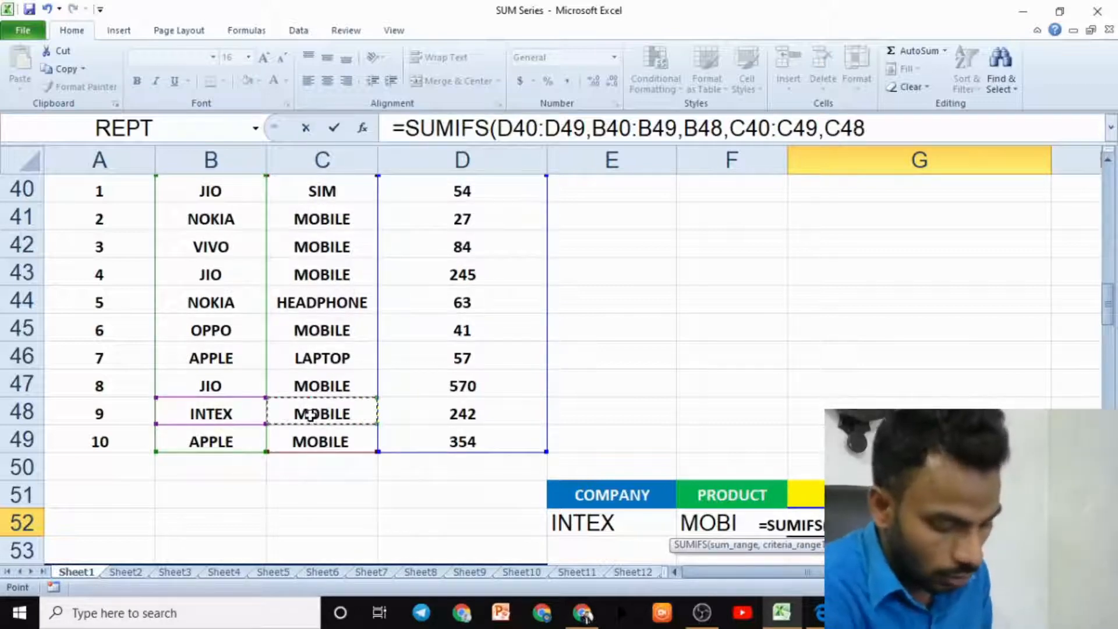
pyautogui.write(')')
pyautogui.press('Return')
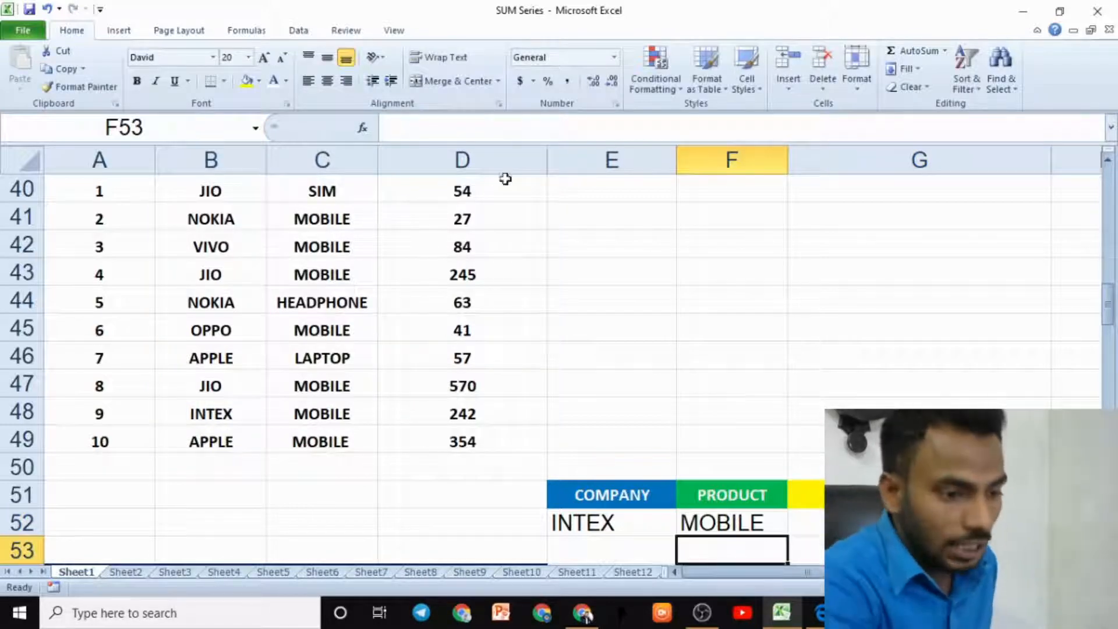
# - Switch to the PDF ebook and review the SUMIFS formula section
pyautogui.click(823, 612)
pyautogui.scroll(15, 689, 387)
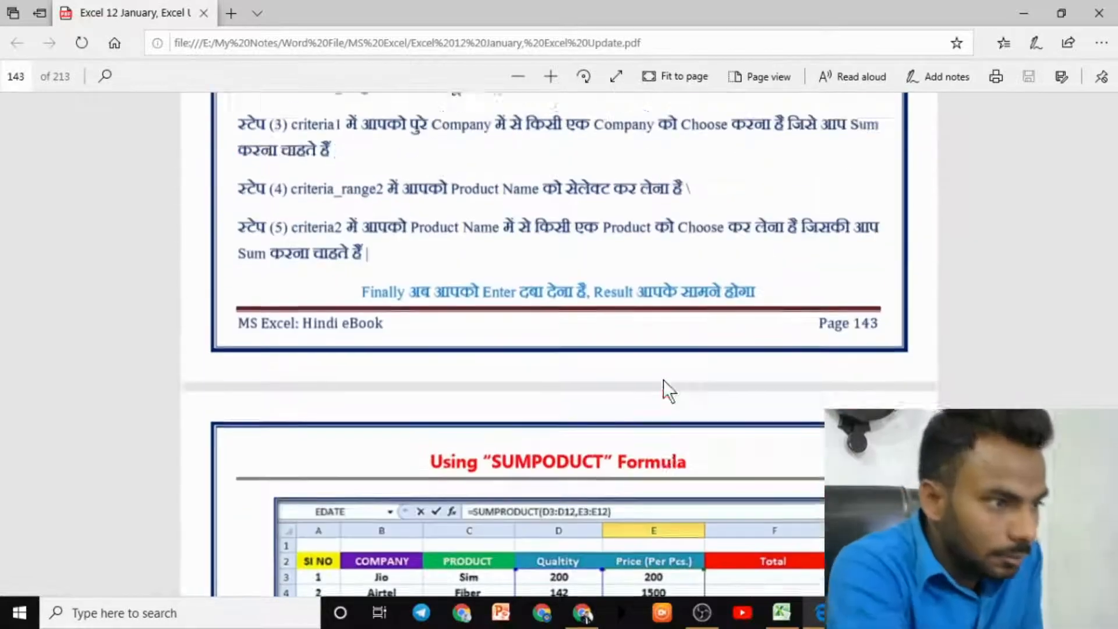
pyautogui.scroll(3, 680, 396)
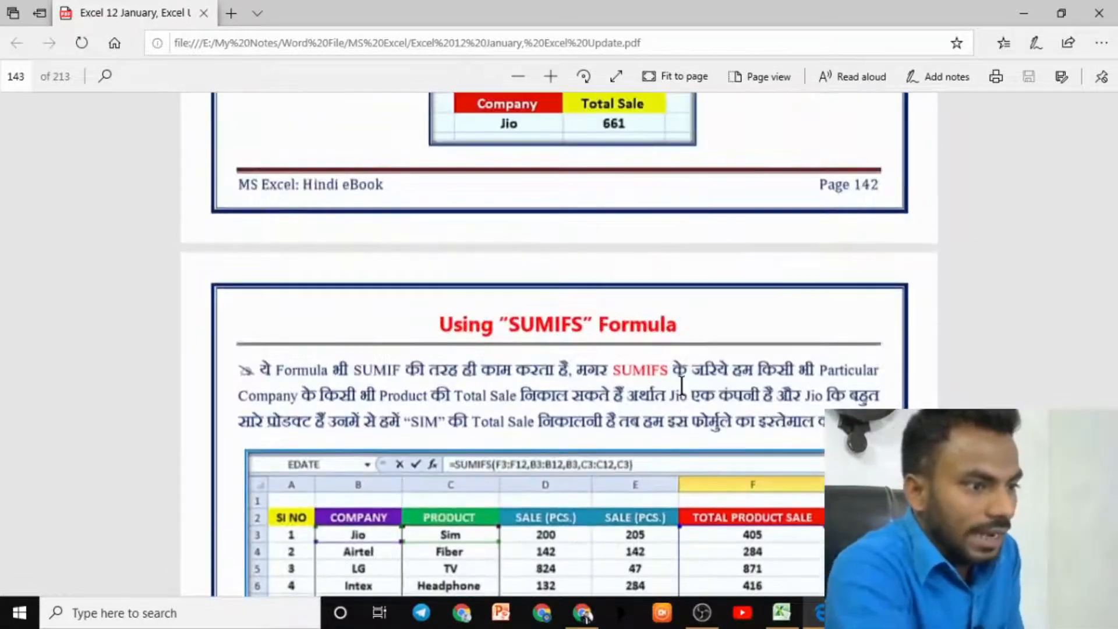
pyautogui.scroll(-2, 465, 377)
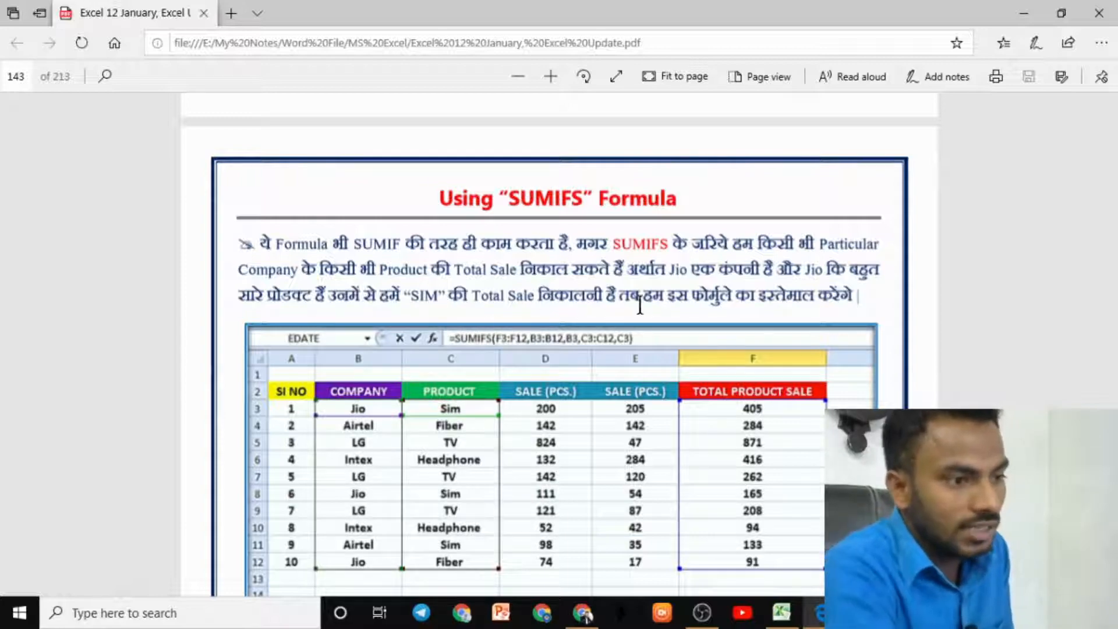
pyautogui.scroll(-15, 710, 331)
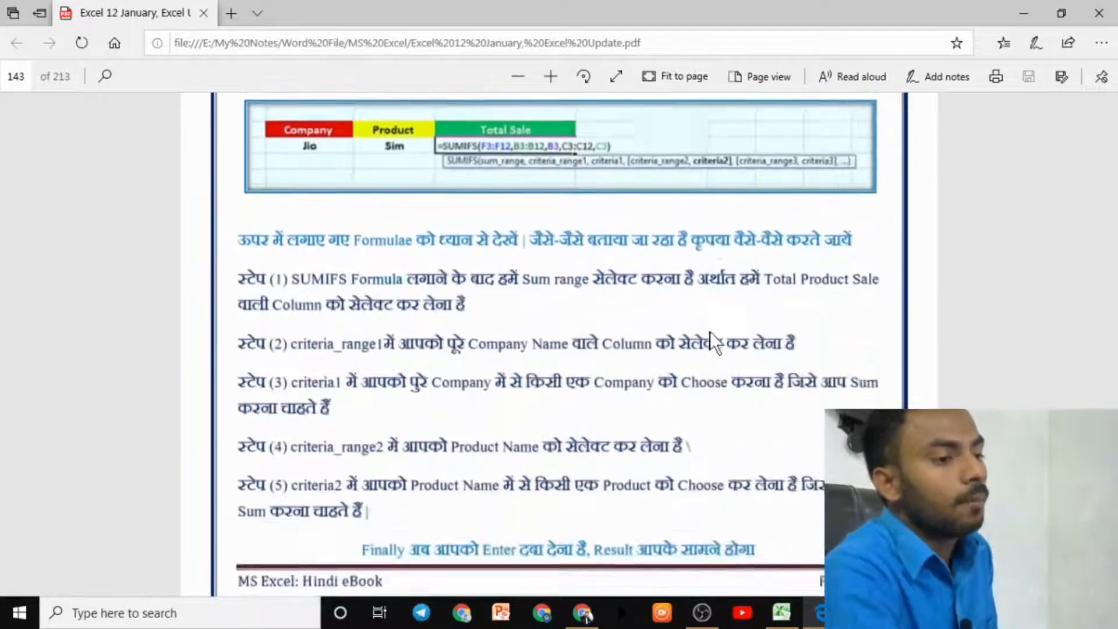
# - Return to the spreadsheet and examine the product, sale and per-piece rate values in the SUMPRODUCT table
pyautogui.click(782, 612)
pyautogui.click(564, 434)
pyautogui.scroll(-3, 510, 416)
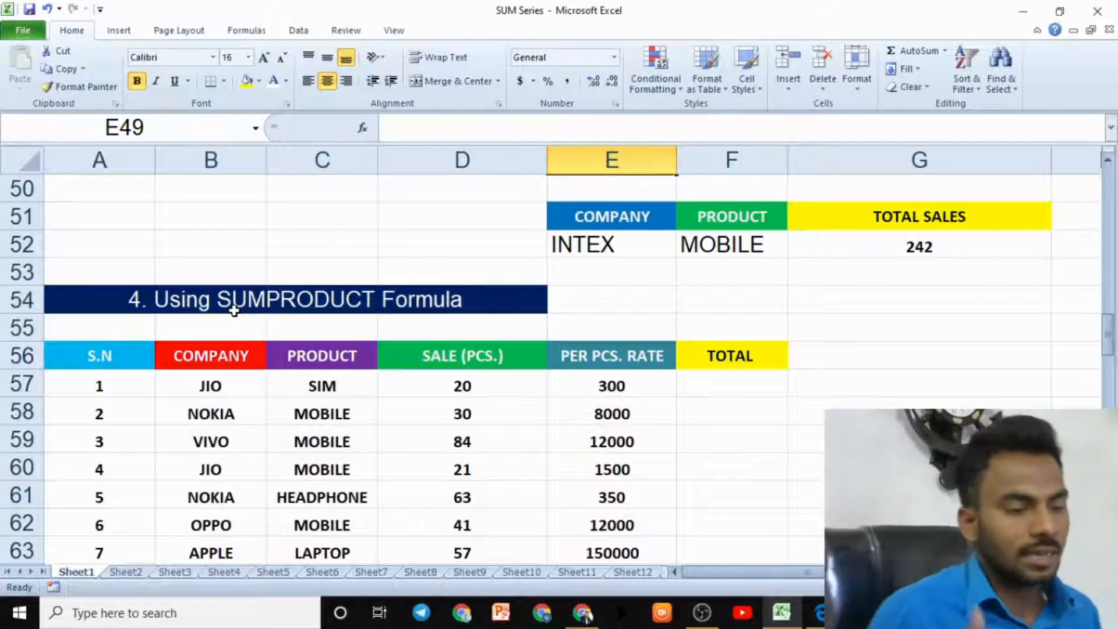
pyautogui.click(604, 473)
pyautogui.scroll(-2, 606, 483)
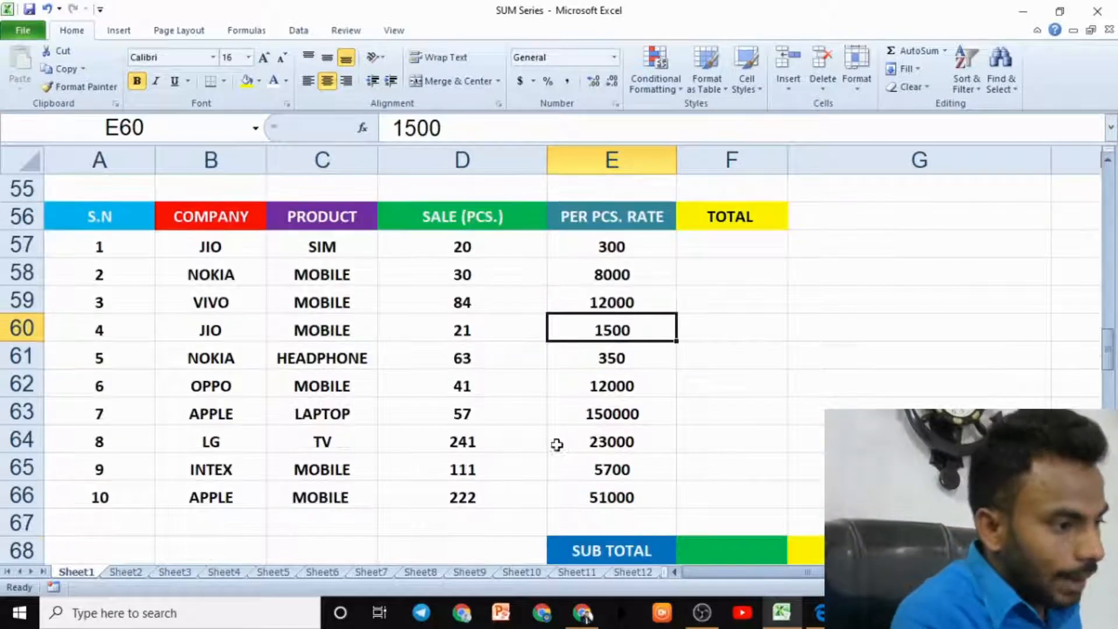
pyautogui.click(357, 246)
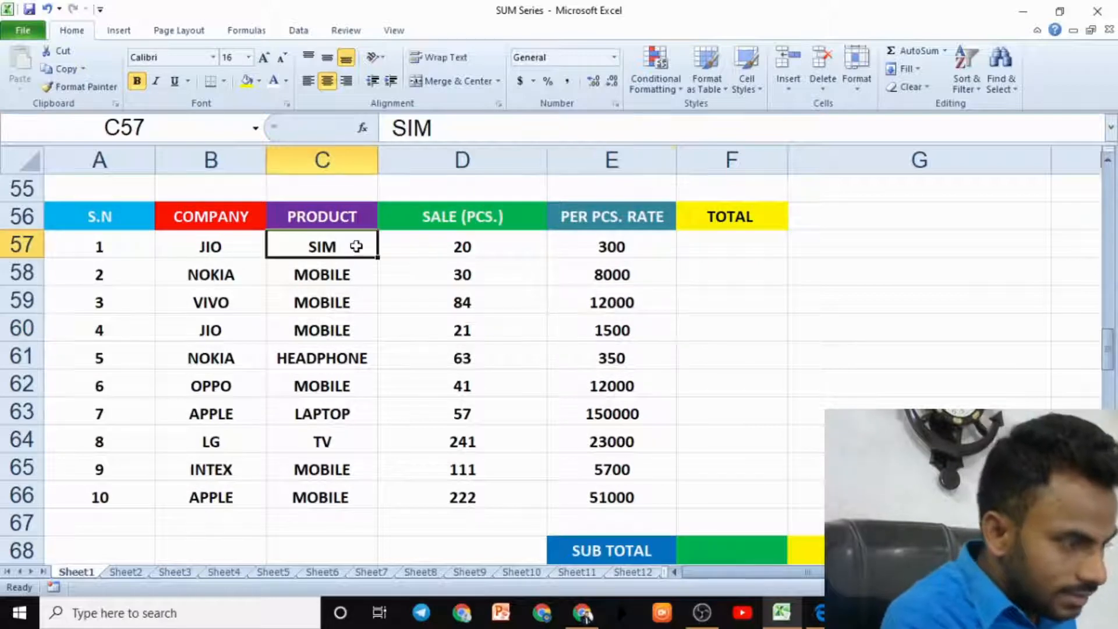
pyautogui.click(460, 248)
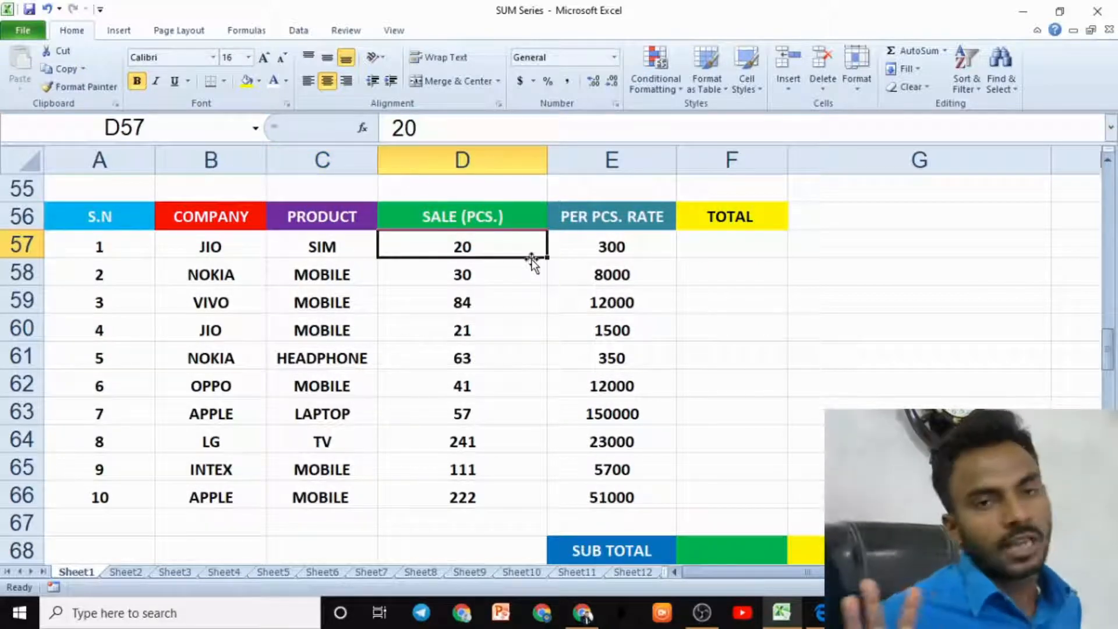
pyautogui.click(650, 244)
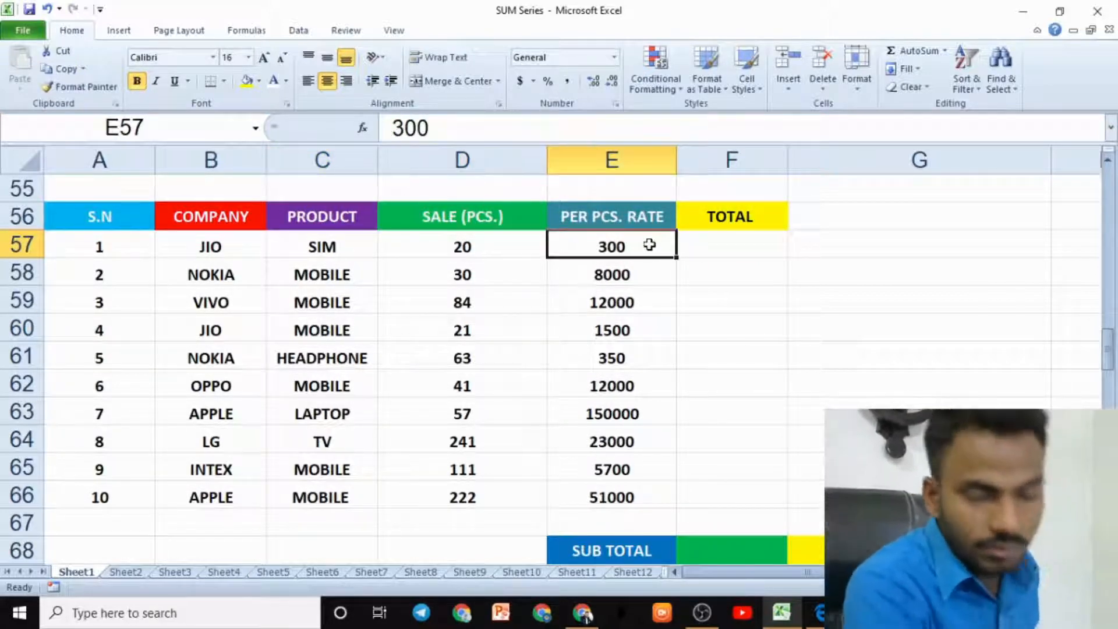
pyautogui.click(697, 249)
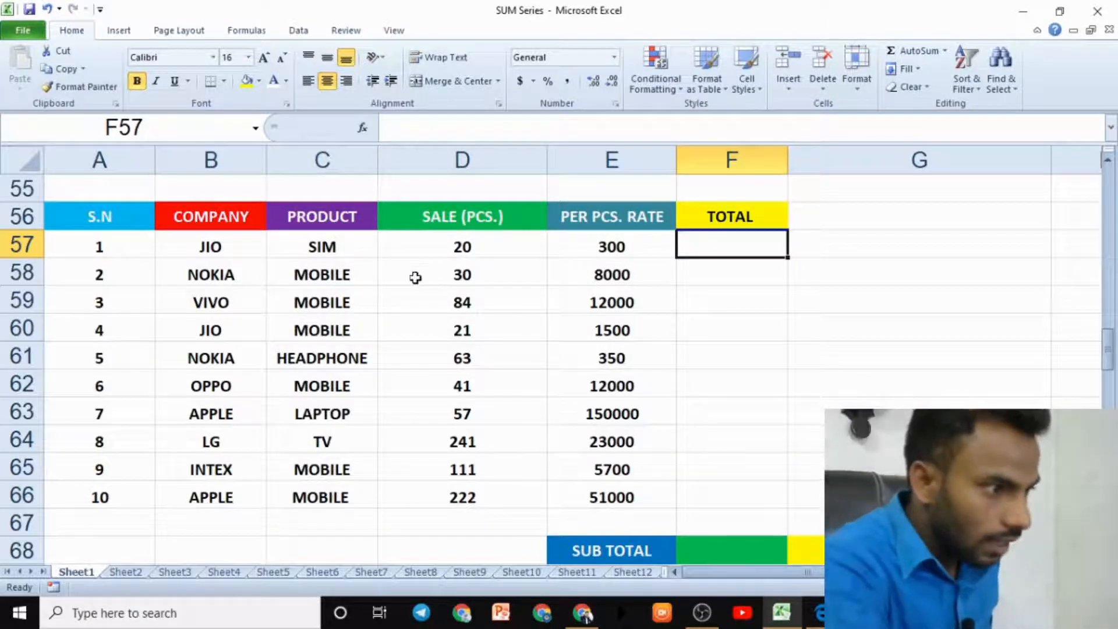
pyautogui.click(466, 280)
pyautogui.click(369, 280)
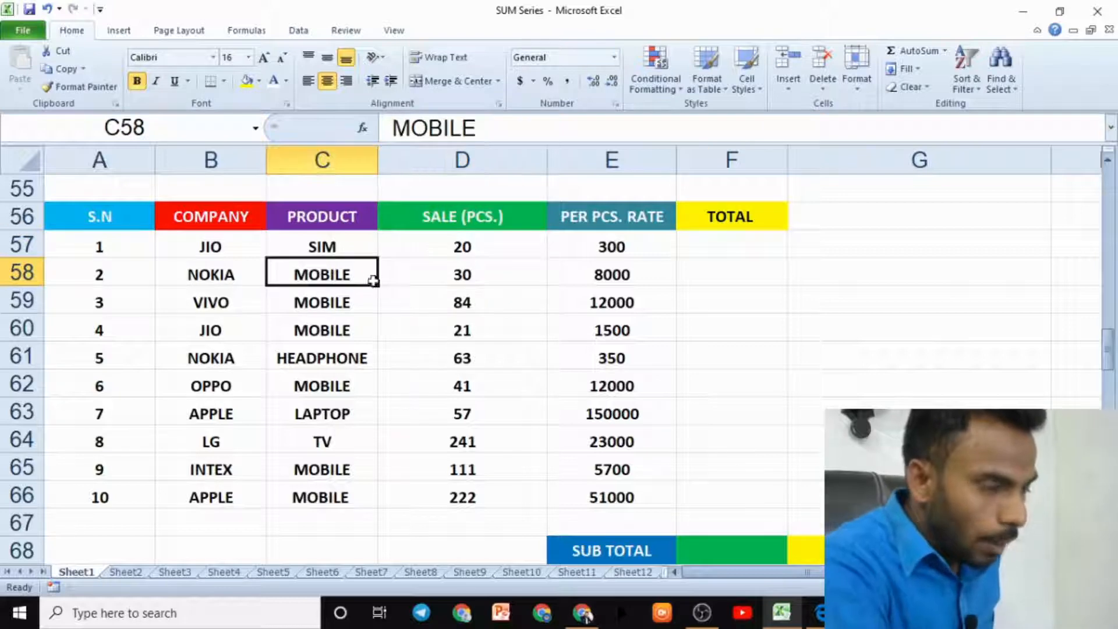
pyautogui.click(458, 278)
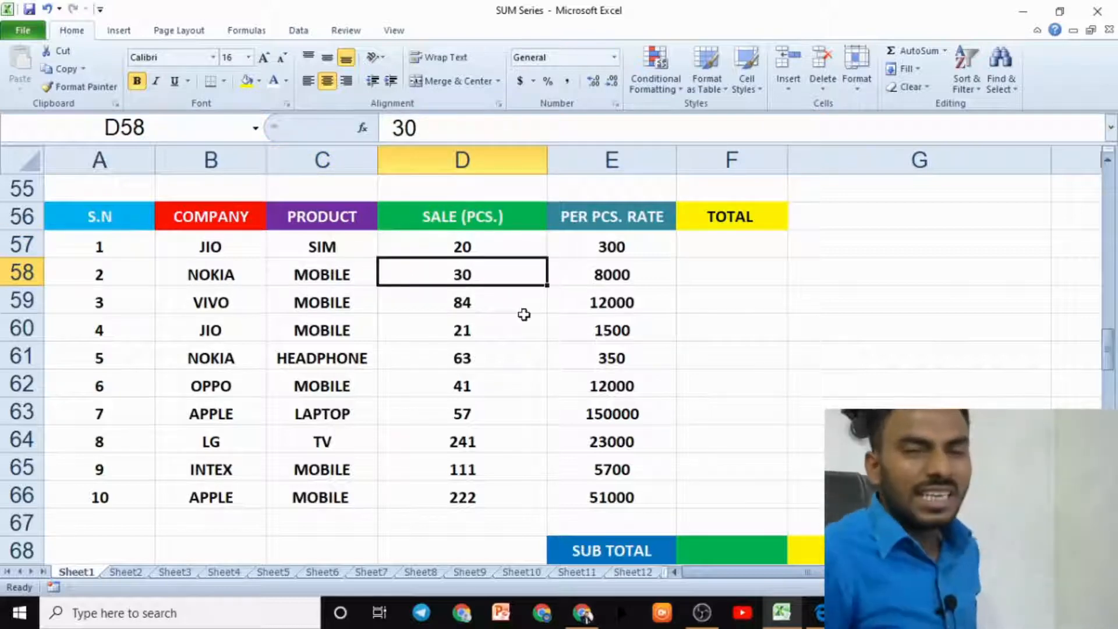
pyautogui.click(617, 286)
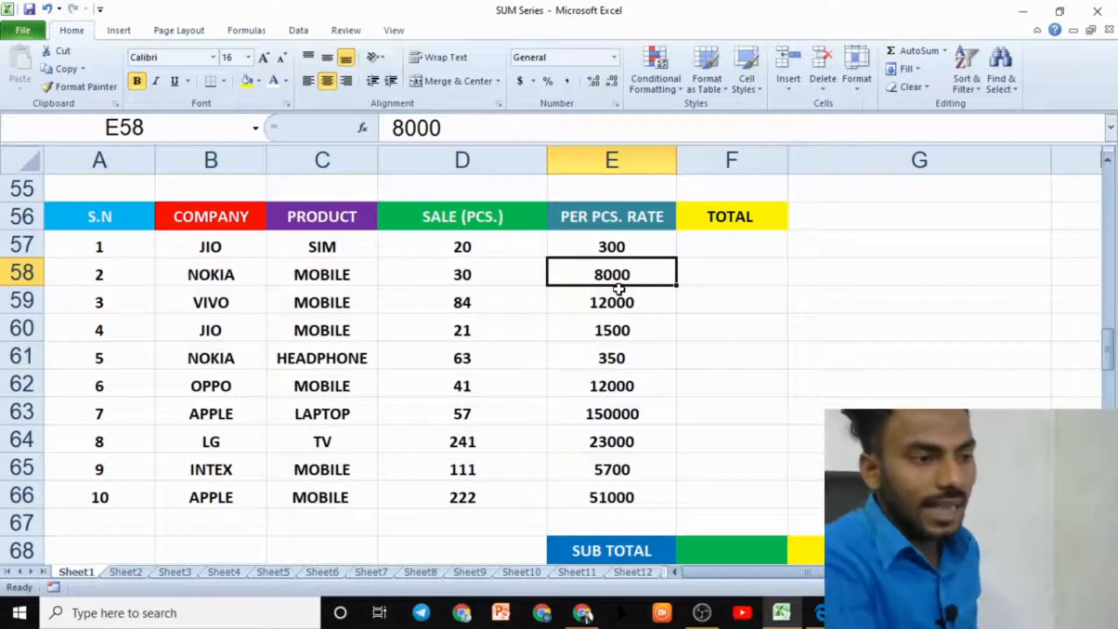
pyautogui.click(460, 312)
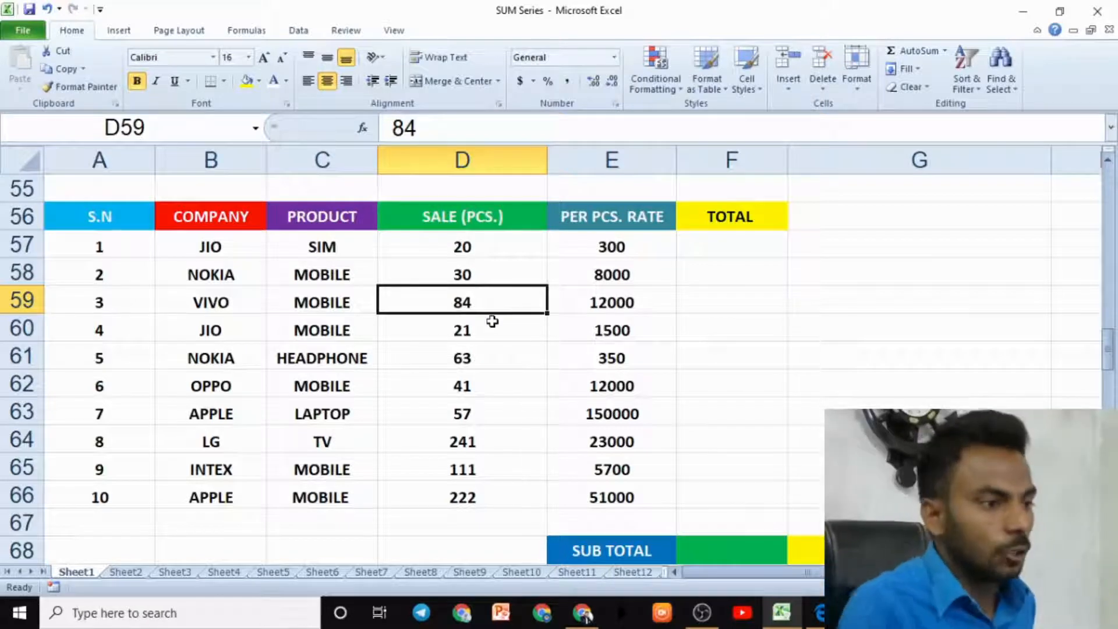
pyautogui.click(584, 303)
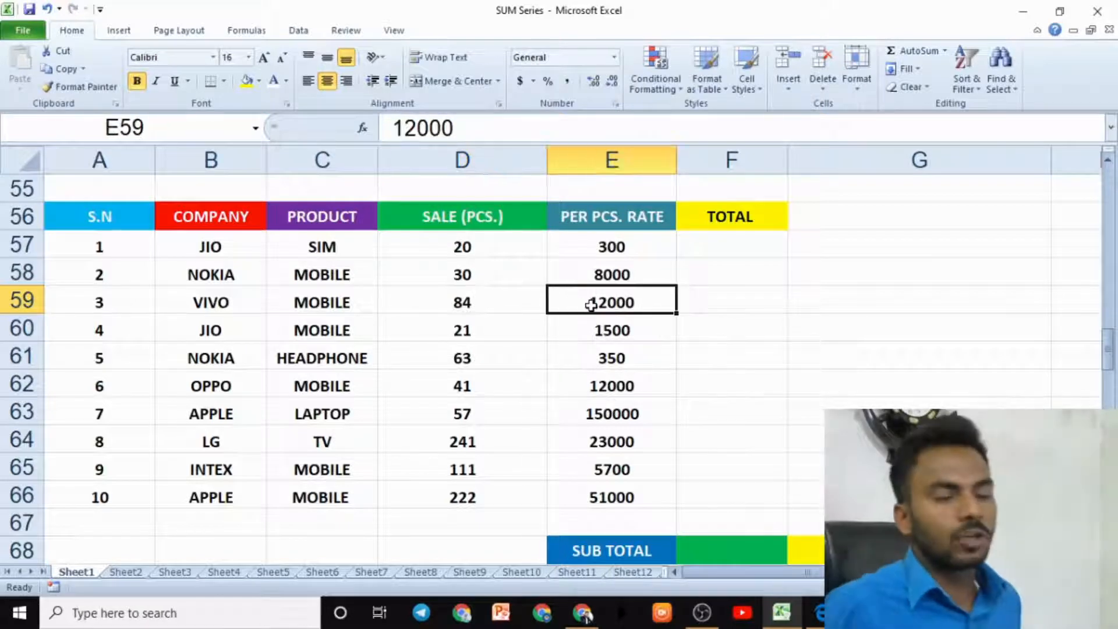
pyautogui.click(702, 301)
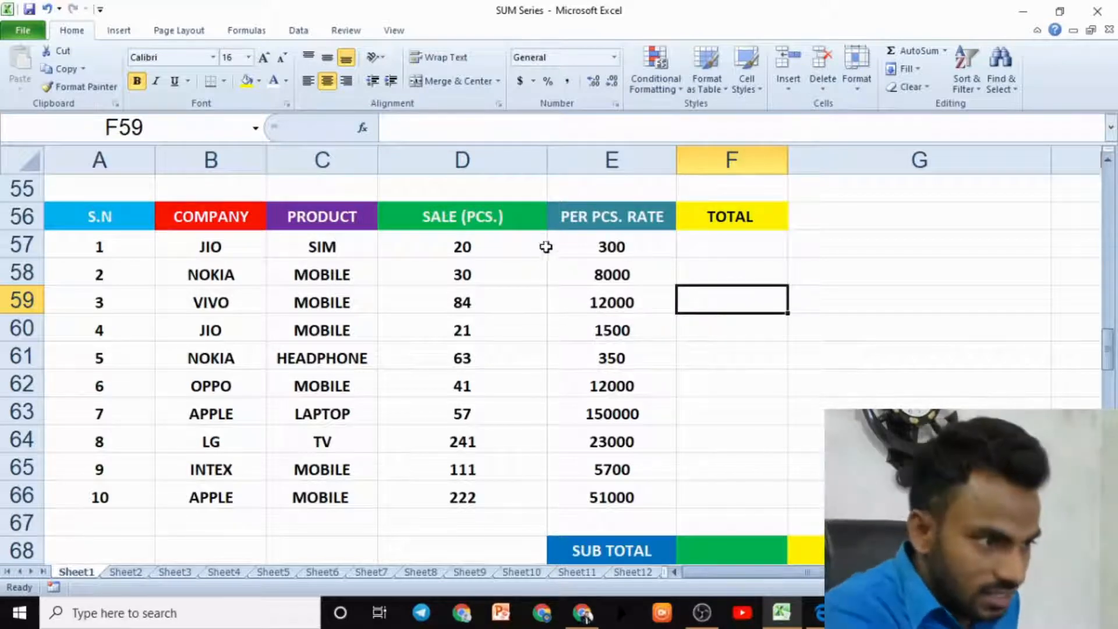
# - Go over each row's sale and rate pair and the empty total column of the SUMPRODUCT table
pyautogui.moveTo(462, 247); pyautogui.dragTo(544, 260)
pyautogui.moveTo(462, 276); pyautogui.dragTo(584, 272)
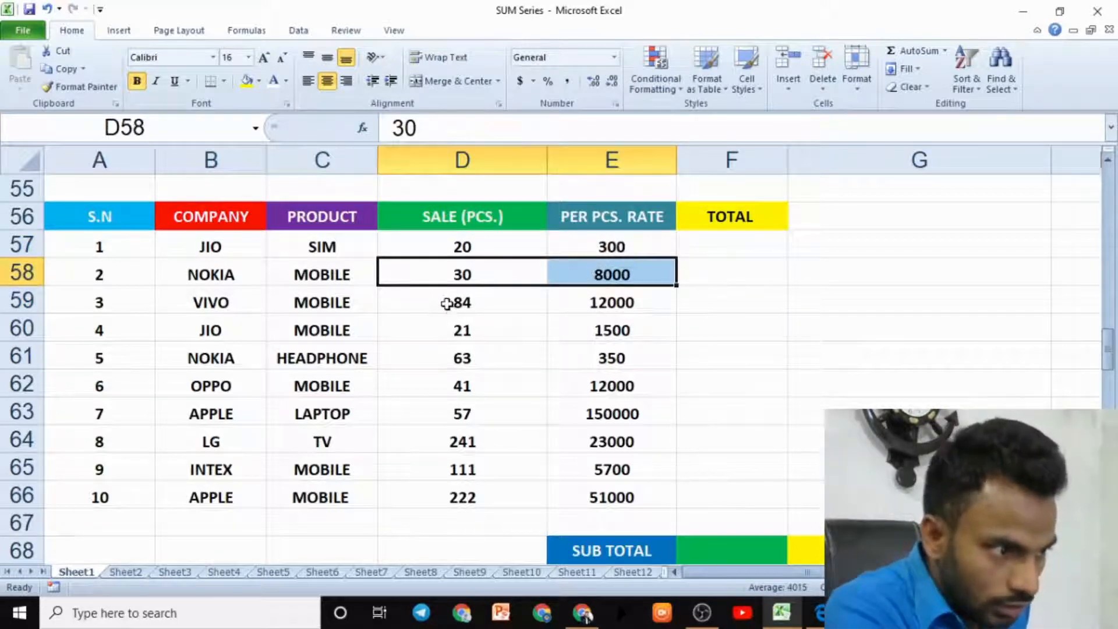
pyautogui.moveTo(449, 302); pyautogui.dragTo(584, 301)
pyautogui.moveTo(469, 330); pyautogui.dragTo(551, 330)
pyautogui.moveTo(474, 357); pyautogui.dragTo(583, 357)
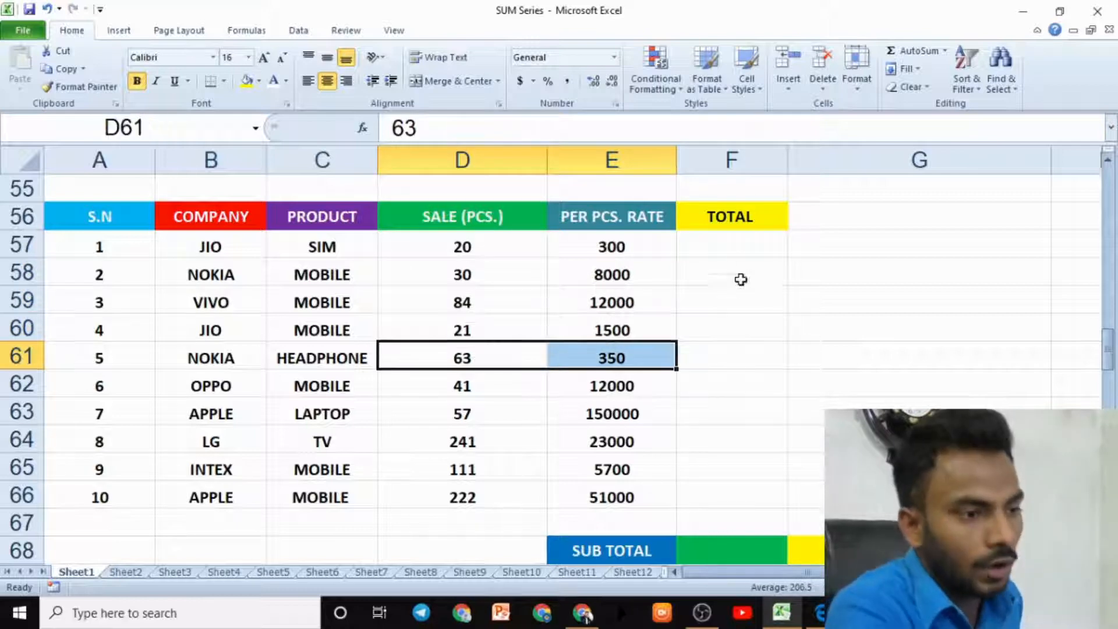
pyautogui.click(731, 248)
pyautogui.click(733, 275)
pyautogui.click(734, 302)
pyautogui.click(735, 329)
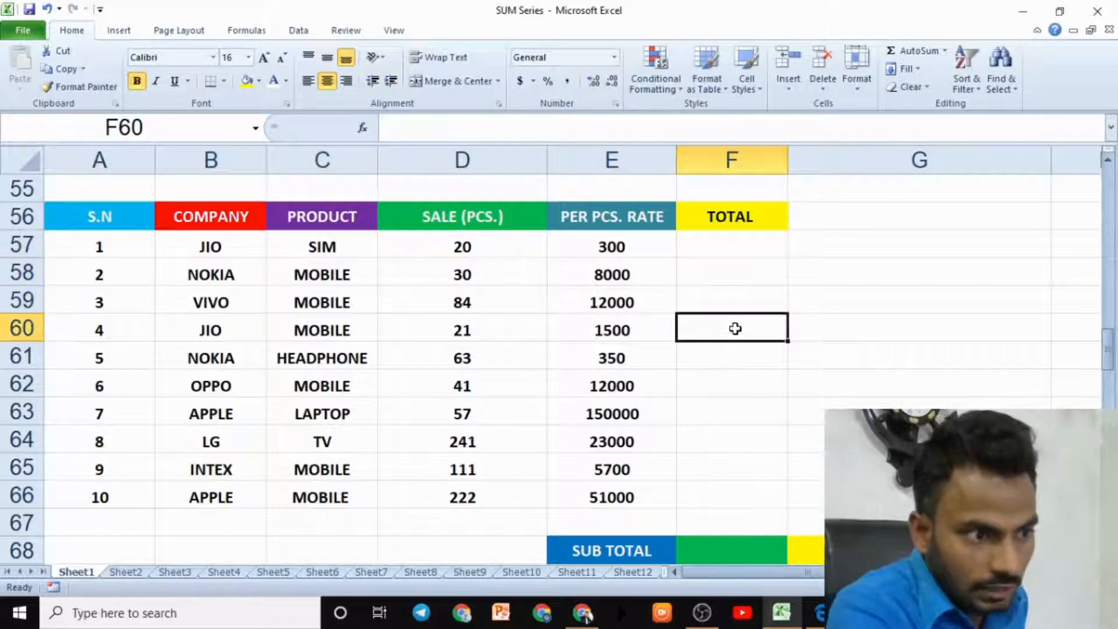
pyautogui.click(779, 359)
pyautogui.moveTo(771, 249); pyautogui.dragTo(770, 491)
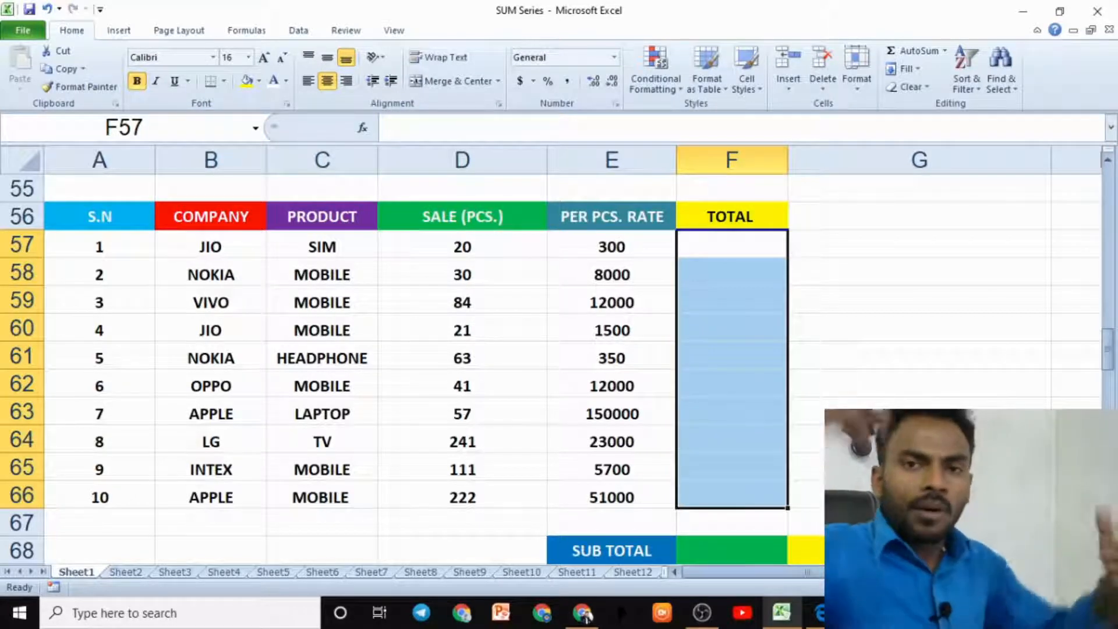
pyautogui.click(756, 253)
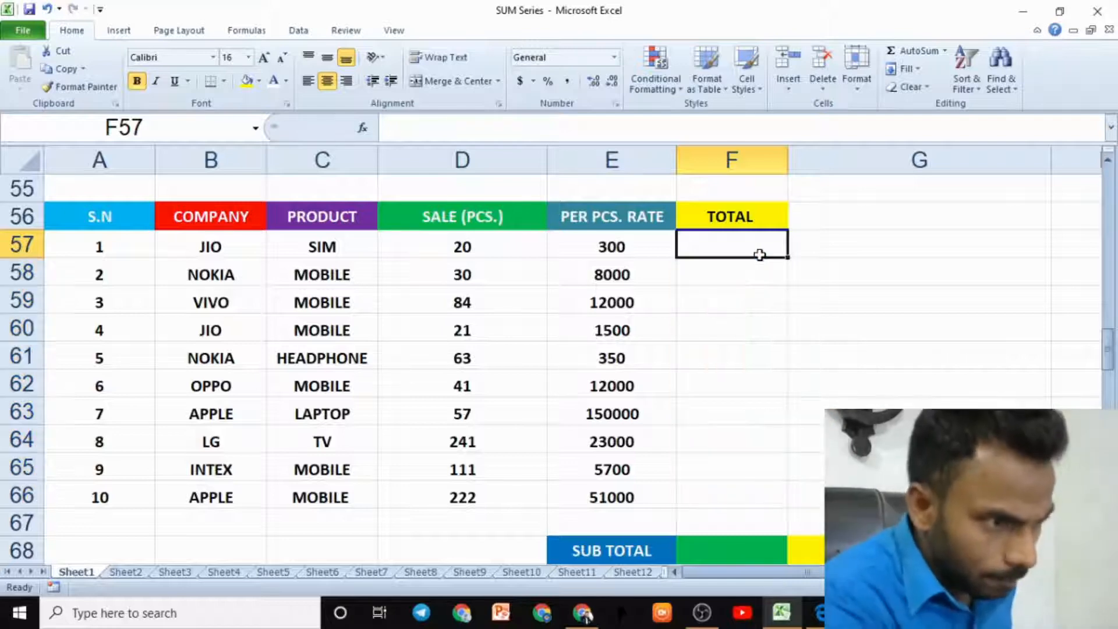
# - Multiply each row's sale by its per-piece rate in F57, fill it down to F66, and AutoSum the column
pyautogui.write('=')
pyautogui.click(511, 247)
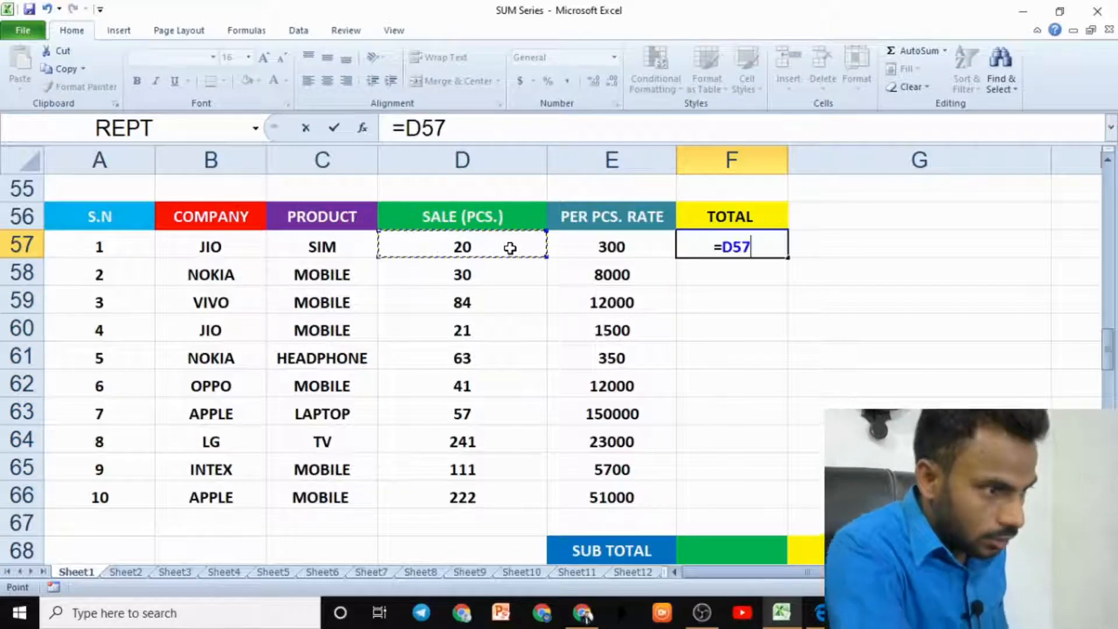
pyautogui.write('*')
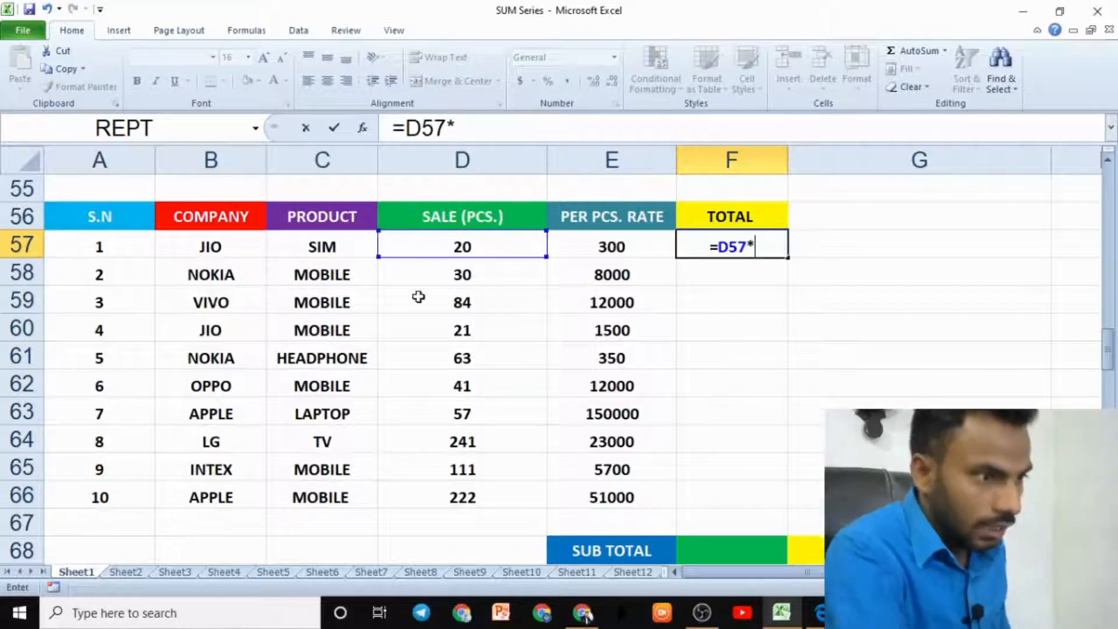
pyautogui.click(583, 251)
pyautogui.press('Return')
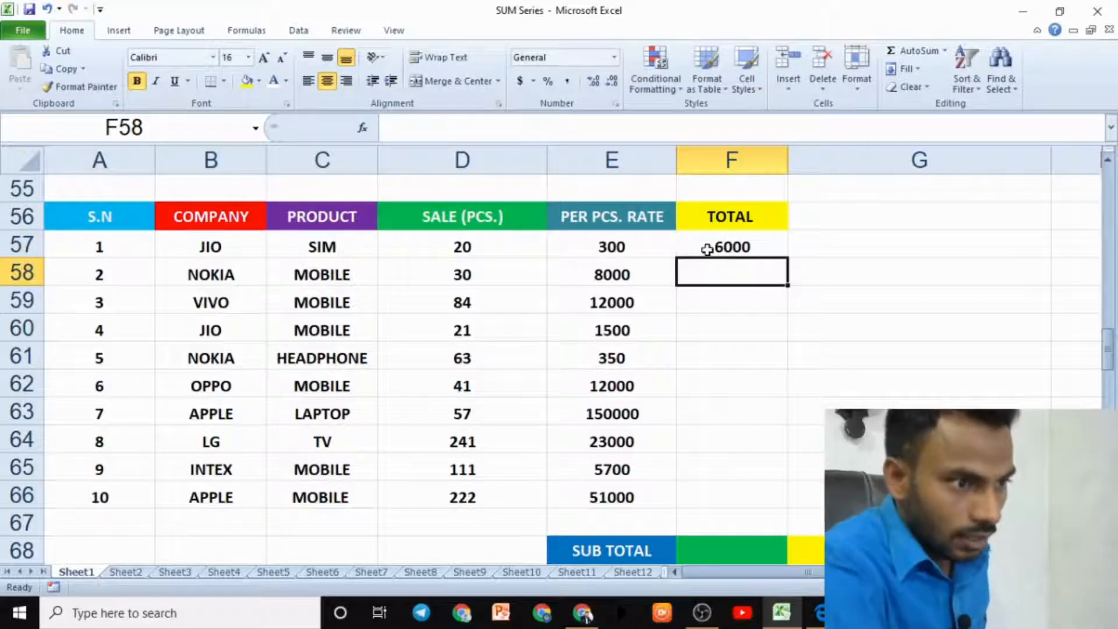
pyautogui.click(727, 245)
pyautogui.moveTo(786, 259); pyautogui.dragTo(783, 500)
pyautogui.click(797, 496)
pyautogui.moveTo(738, 255); pyautogui.dragTo(735, 497)
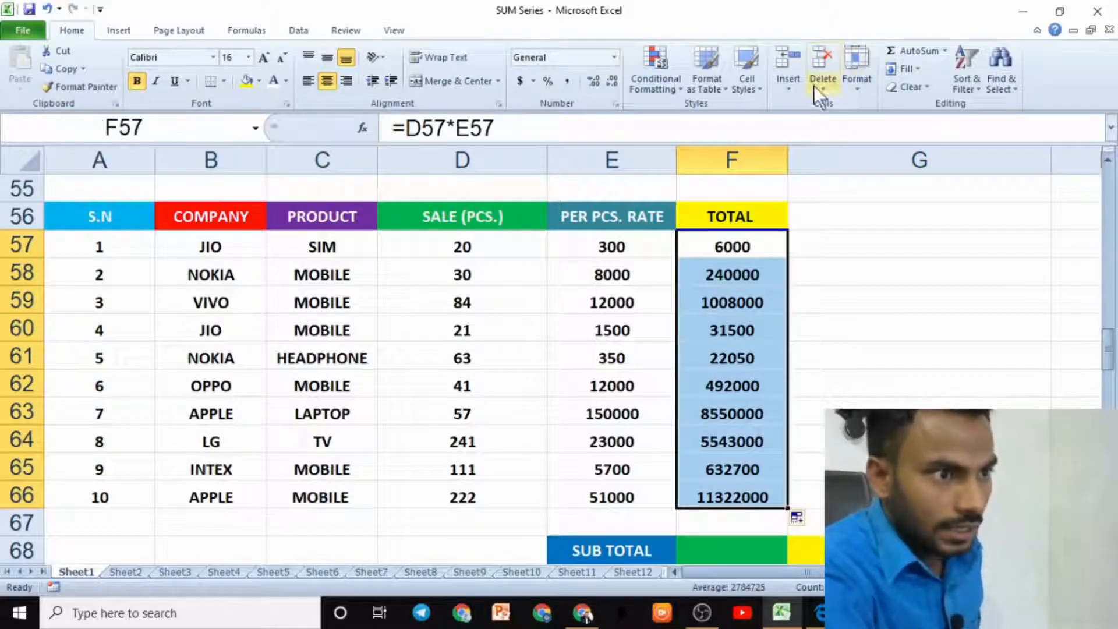
pyautogui.click(944, 51)
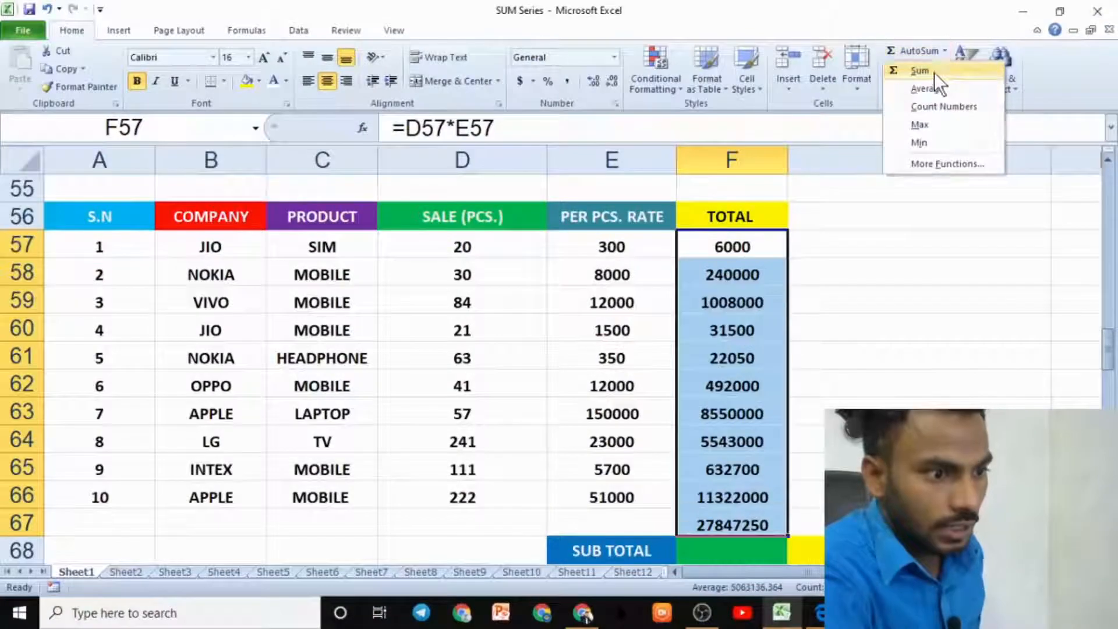
pyautogui.click(934, 74)
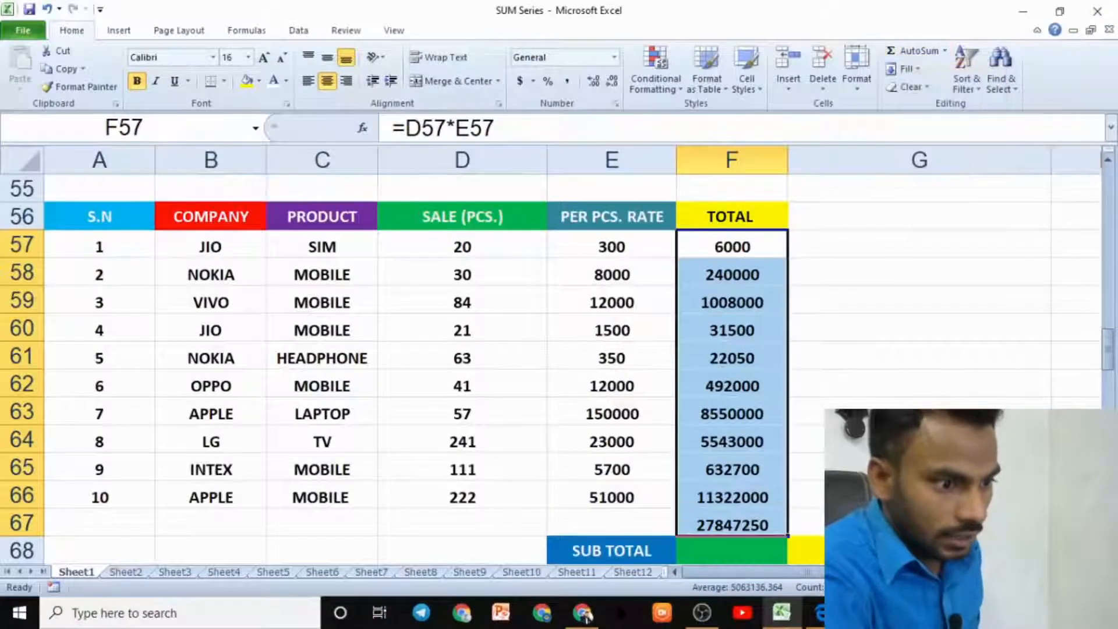
# - Clear the AutoSum result in F67 and the per-row totals in F57:F66
pyautogui.click(750, 524)
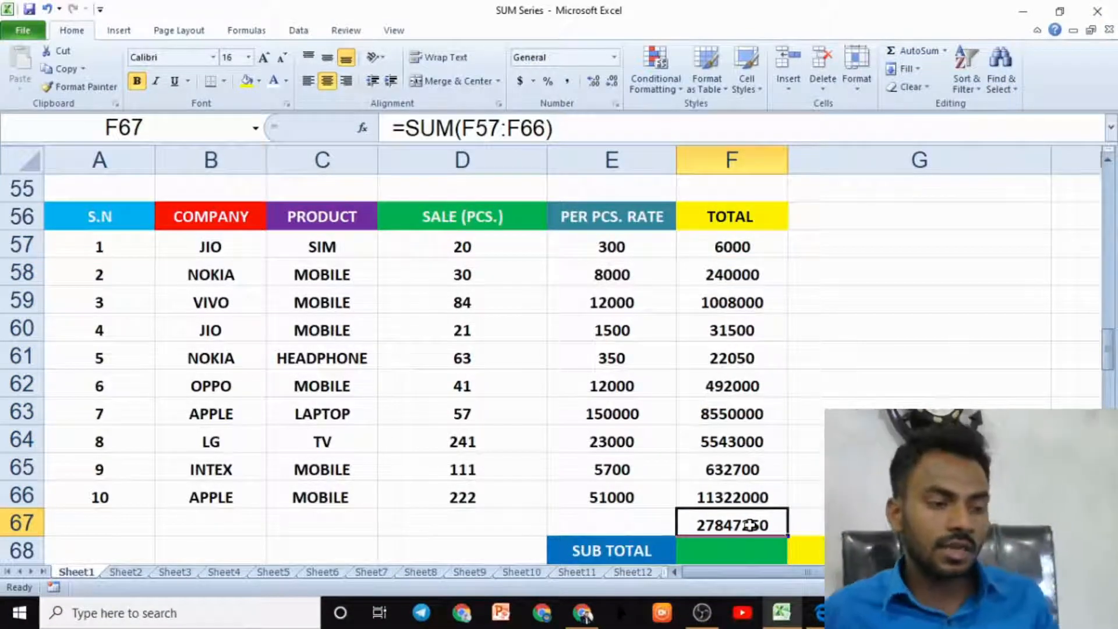
pyautogui.press('Delete')
pyautogui.click(853, 402)
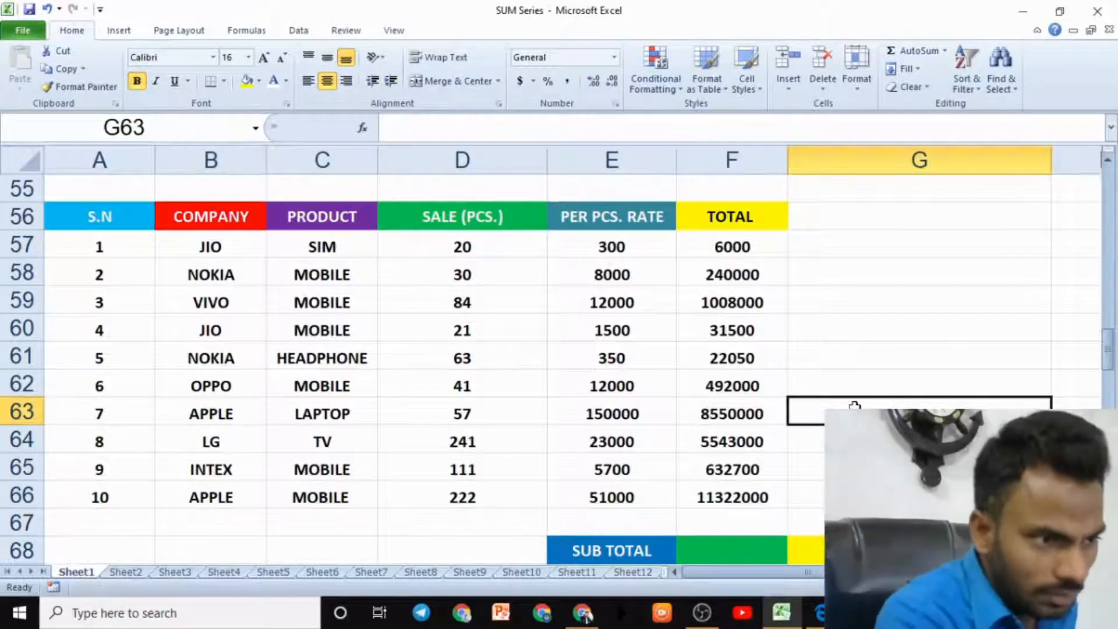
pyautogui.moveTo(751, 244); pyautogui.dragTo(761, 499)
pyautogui.press('Delete')
pyautogui.click(911, 404)
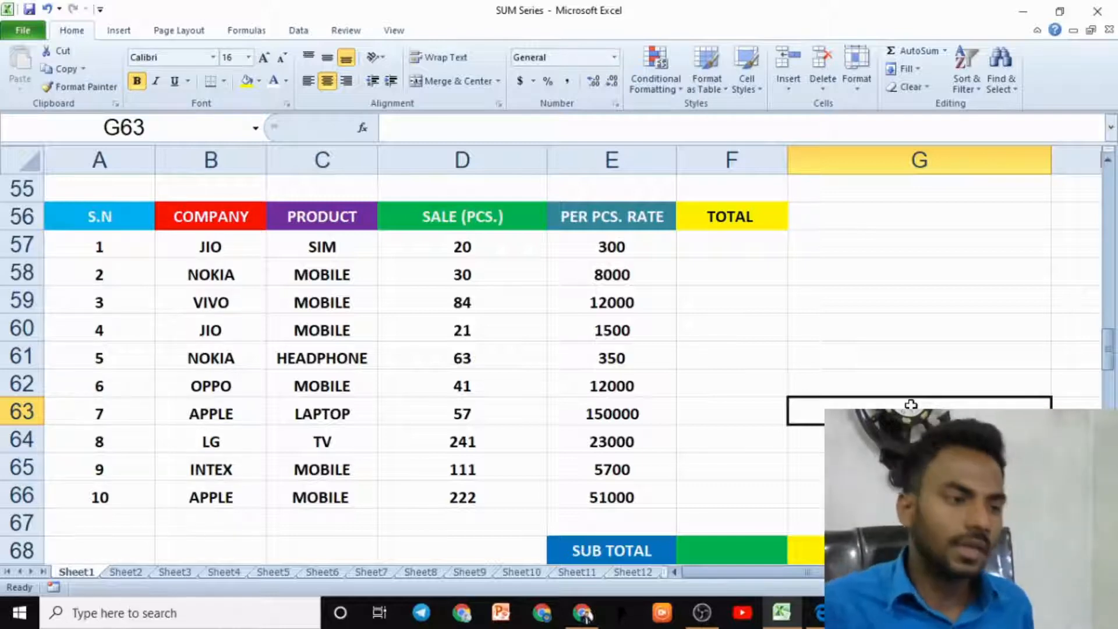
# - Label cell F60 as SUB TOTAL
pyautogui.click(748, 323)
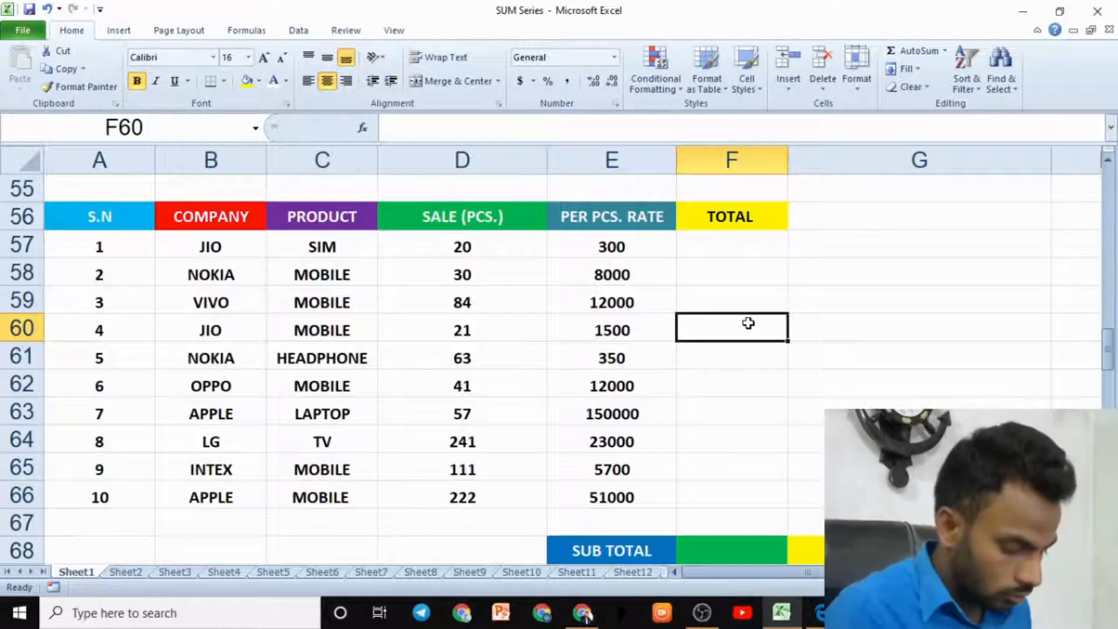
pyautogui.write('SUB TOTALK')
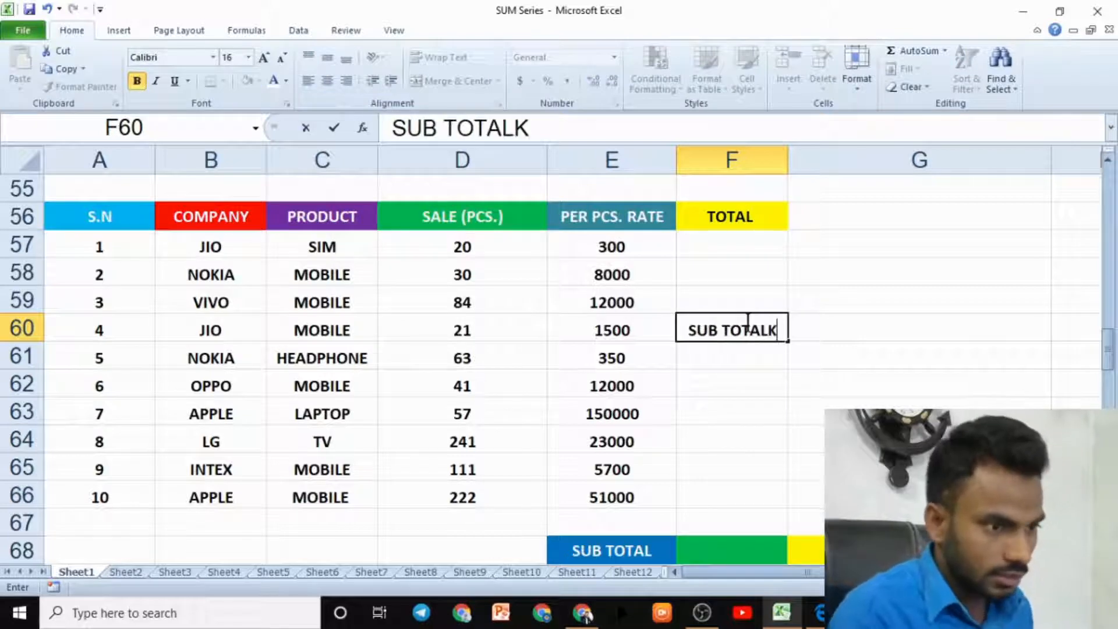
pyautogui.press('BackSpace')
pyautogui.click(843, 332)
# - Enter =SUMPRODUCT(D57:D66,E57:E66) in G60 to total sales times per-piece rates
pyautogui.write('=')
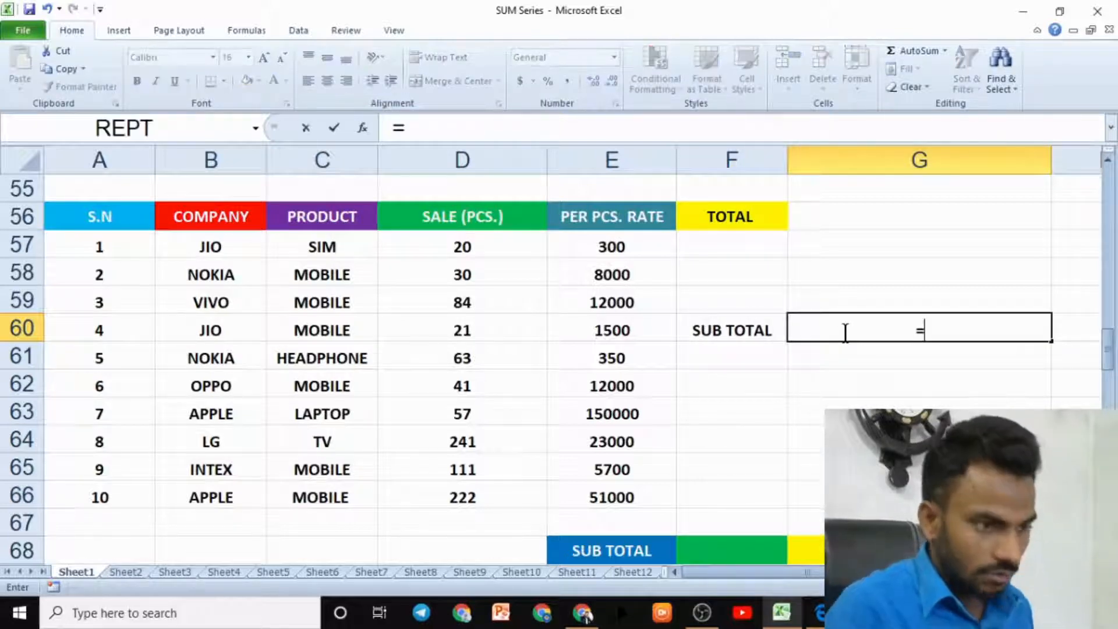
pyautogui.write('SUMPRODUCT(')
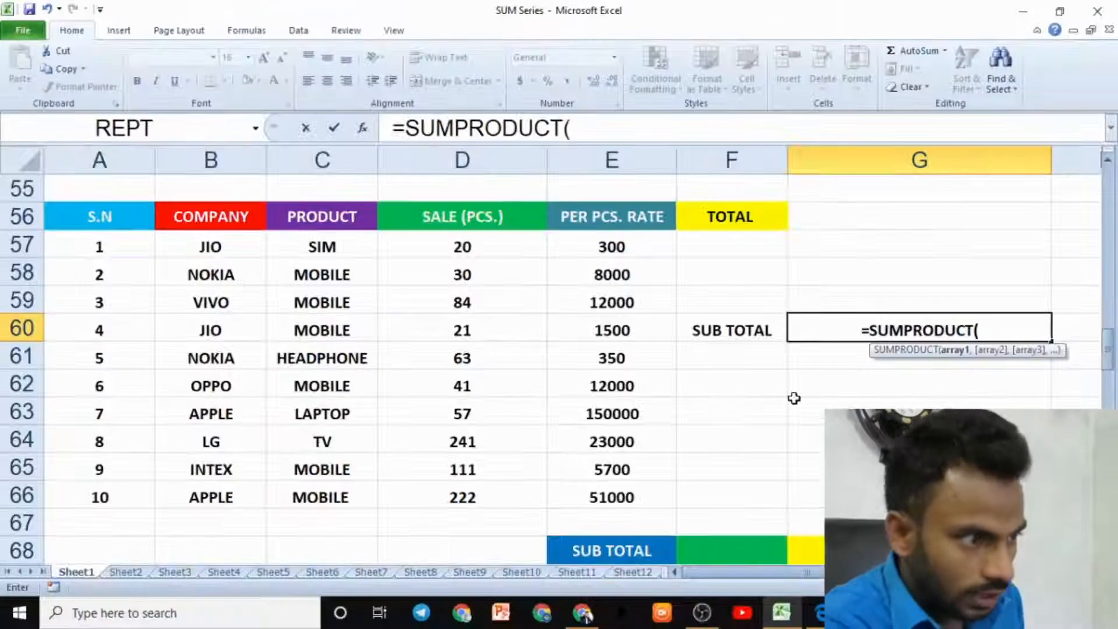
pyautogui.moveTo(503, 242); pyautogui.dragTo(516, 487)
pyautogui.write(',')
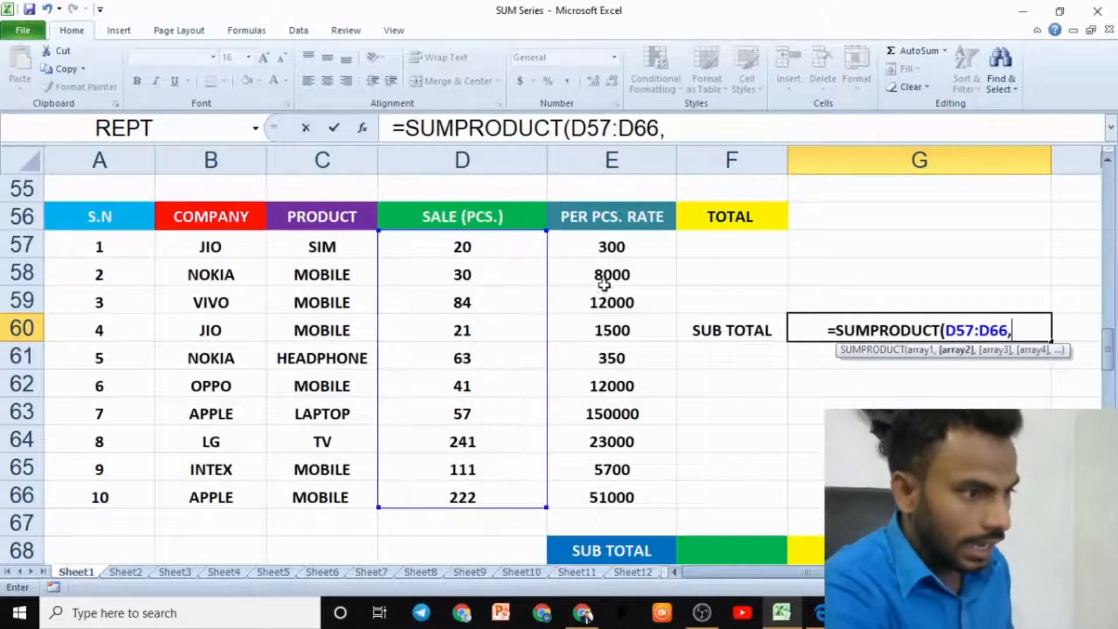
pyautogui.moveTo(611, 247); pyautogui.dragTo(620, 512)
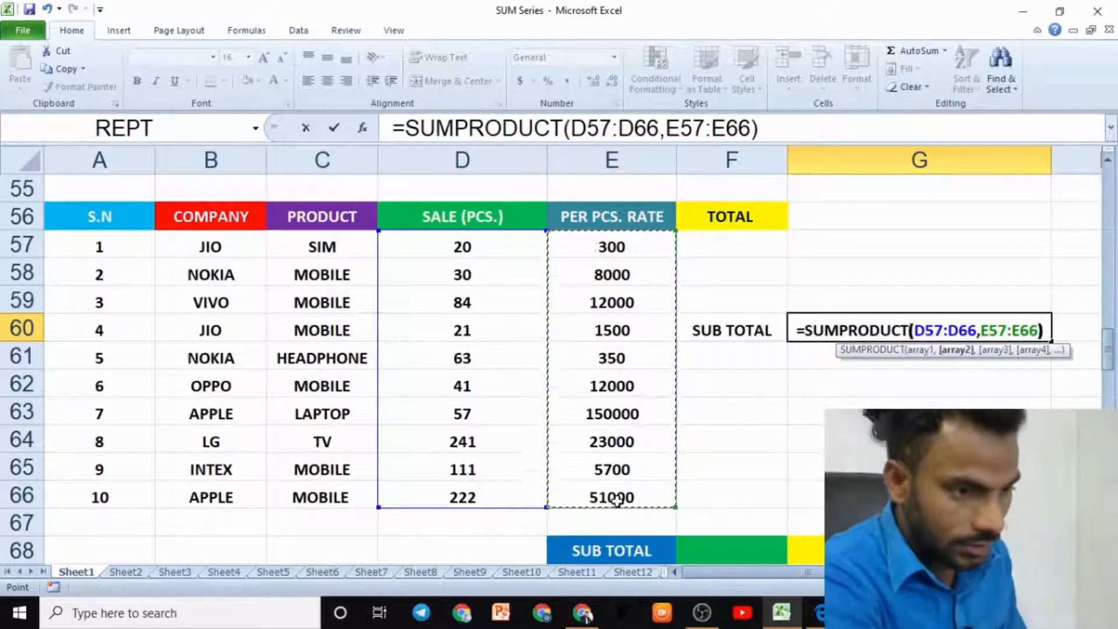
pyautogui.write(')')
pyautogui.press('Return')
pyautogui.click(900, 315)
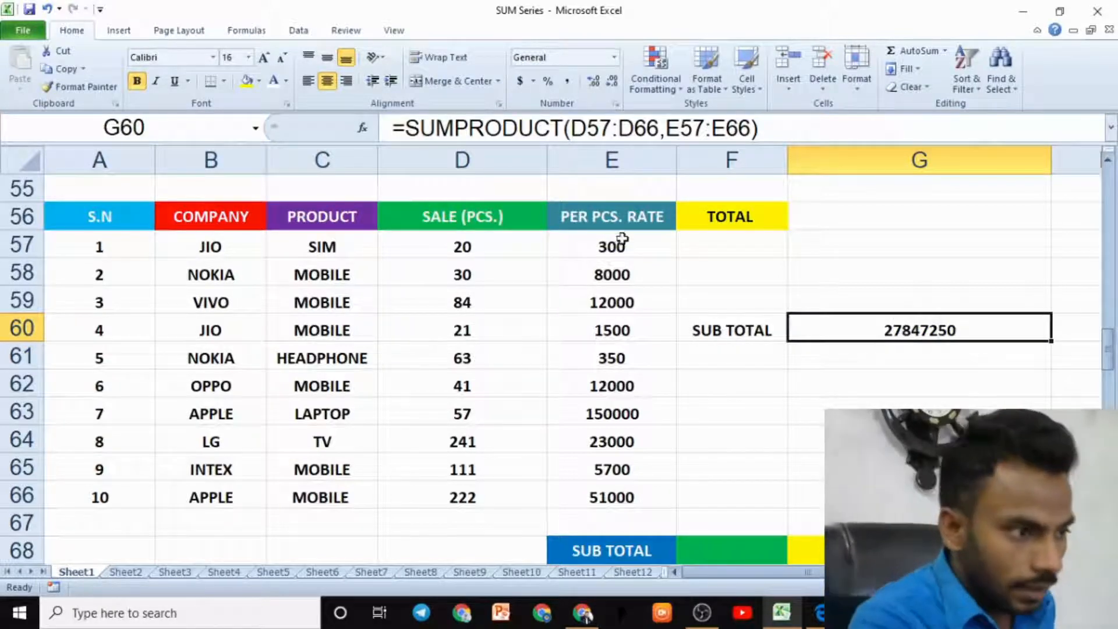
# - Review the sale and rate pairs row by row against the SUMPRODUCT subtotal formula
pyautogui.moveTo(543, 252); pyautogui.dragTo(616, 248)
pyautogui.click(731, 243)
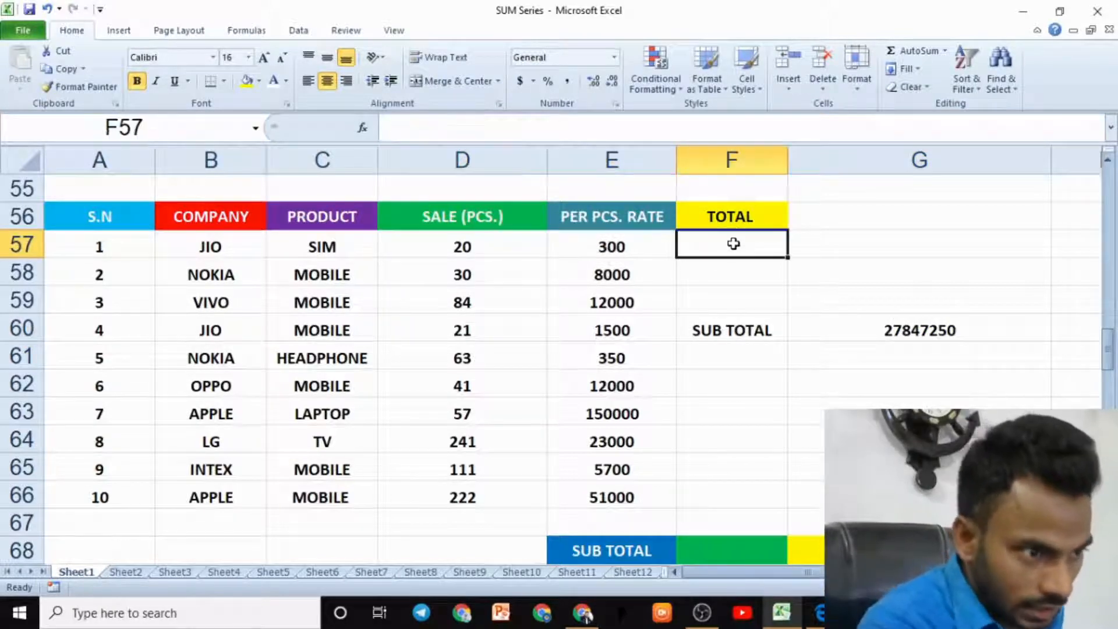
pyautogui.moveTo(451, 278); pyautogui.dragTo(621, 269)
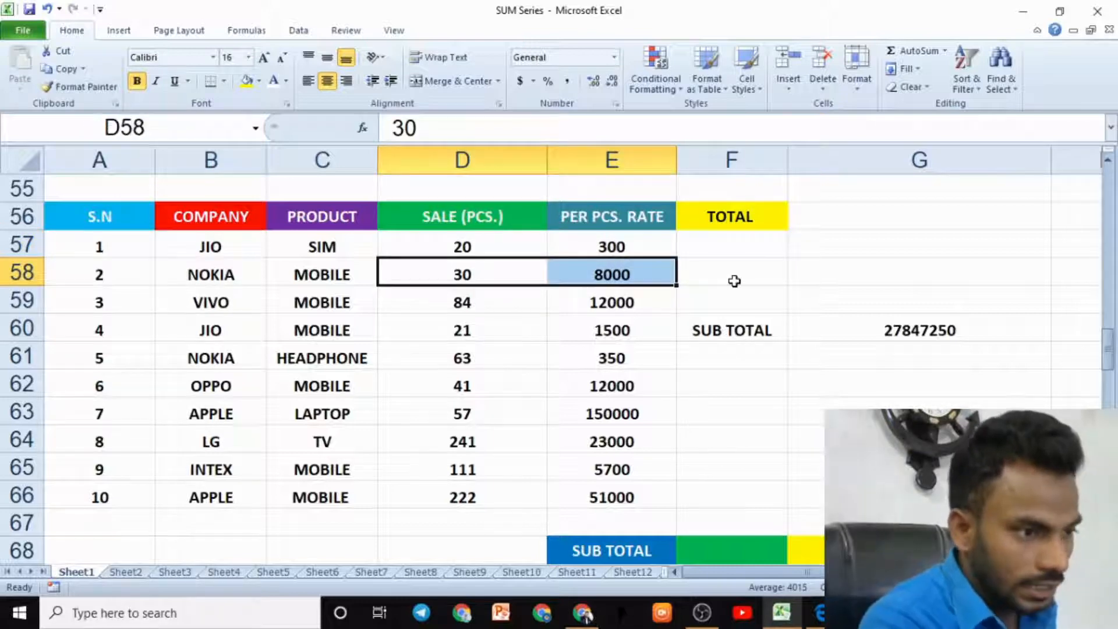
pyautogui.click(734, 280)
pyautogui.moveTo(454, 328); pyautogui.dragTo(599, 330)
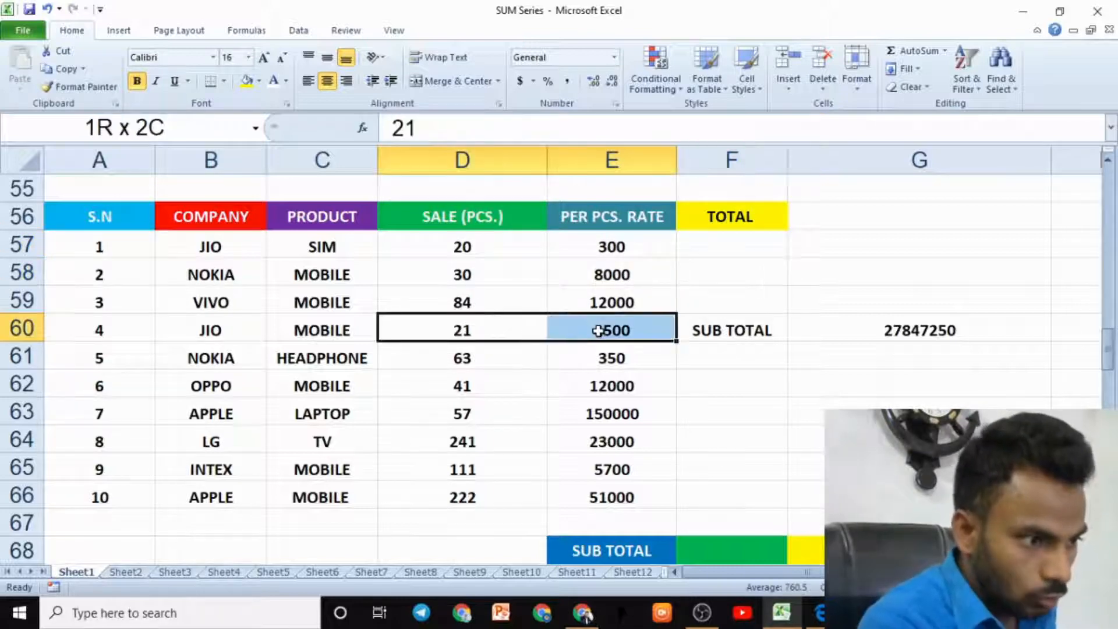
pyautogui.click(722, 331)
pyautogui.moveTo(505, 389); pyautogui.dragTo(579, 372)
pyautogui.moveTo(539, 440); pyautogui.dragTo(583, 441)
pyautogui.moveTo(524, 522); pyautogui.dragTo(606, 499)
pyautogui.click(766, 330)
pyautogui.click(766, 384)
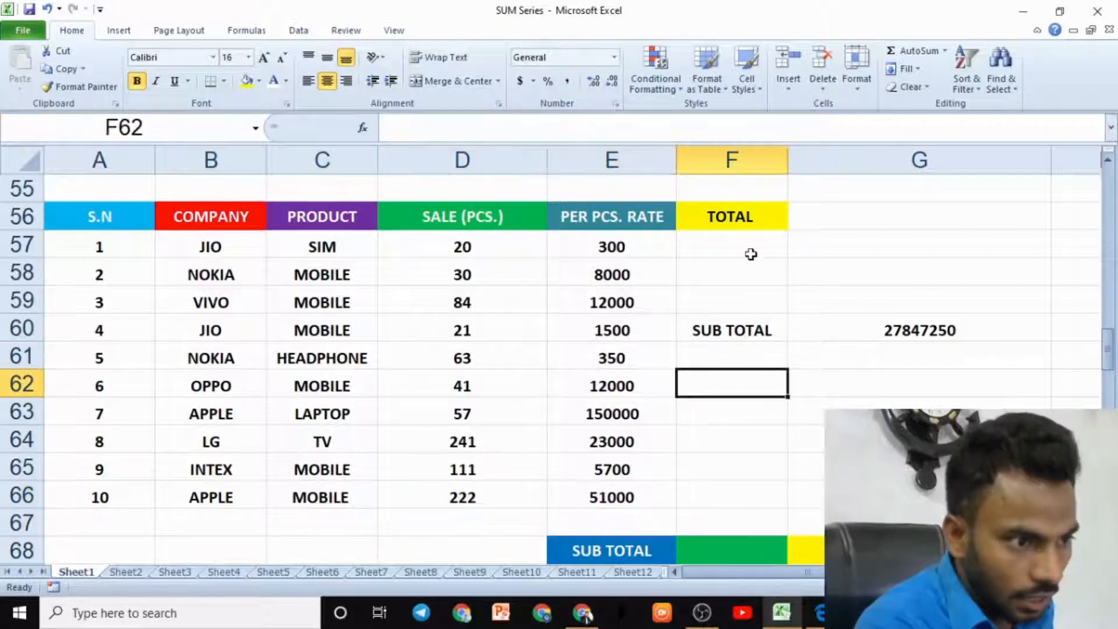
pyautogui.moveTo(751, 249); pyautogui.dragTo(745, 495)
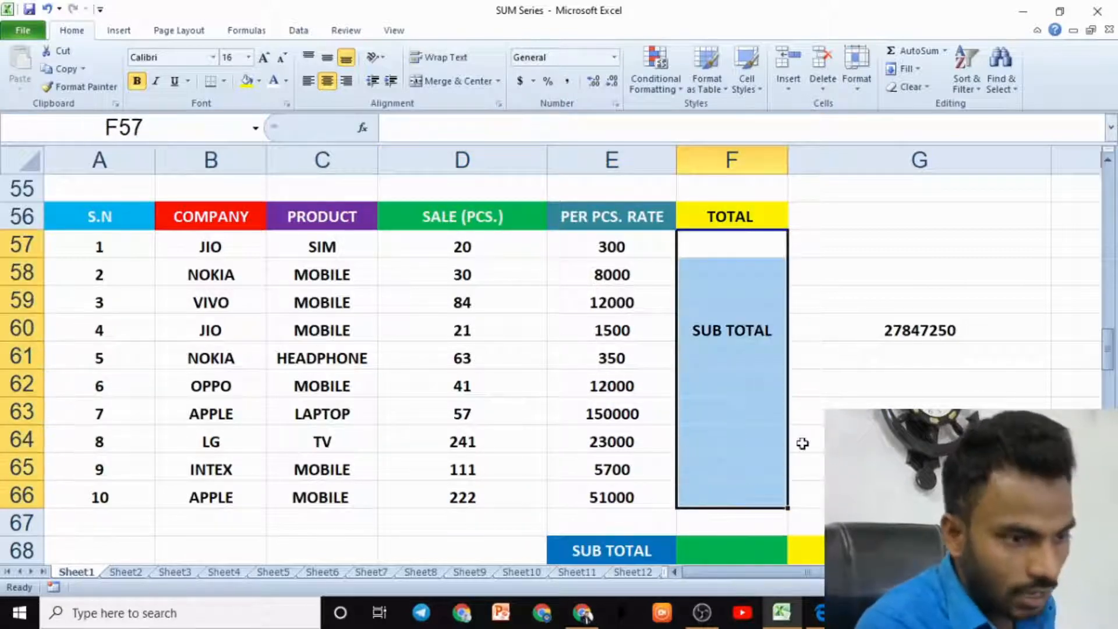
pyautogui.click(925, 323)
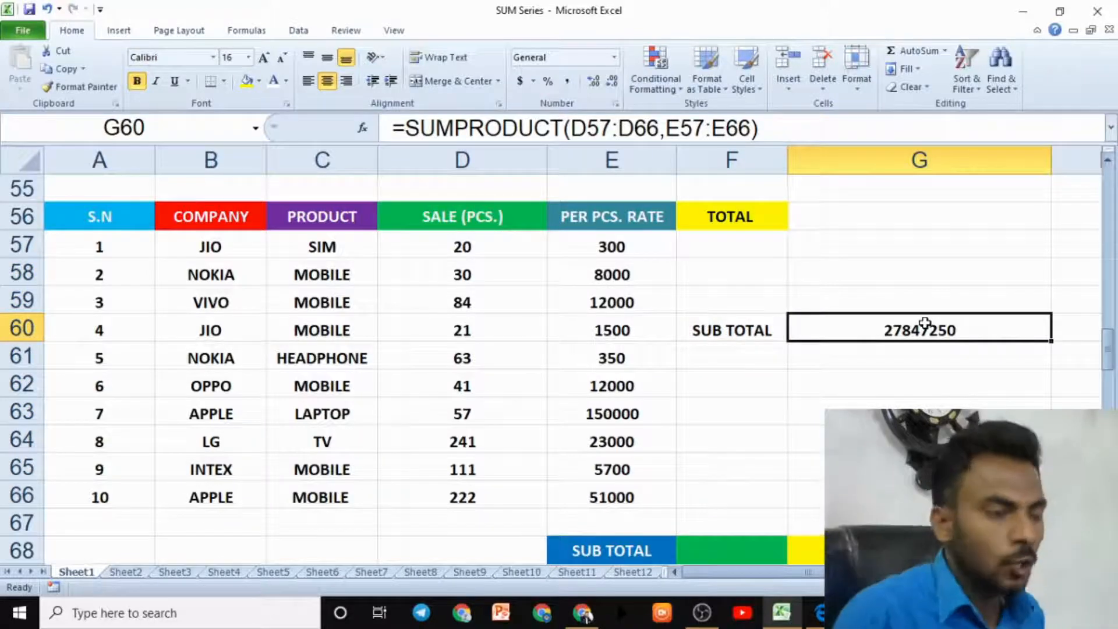
# - Scroll to the SUMSQ table and examine its NUMBER 1 and NUMBER 2 values and empty results column
pyautogui.scroll(-3, 835, 341)
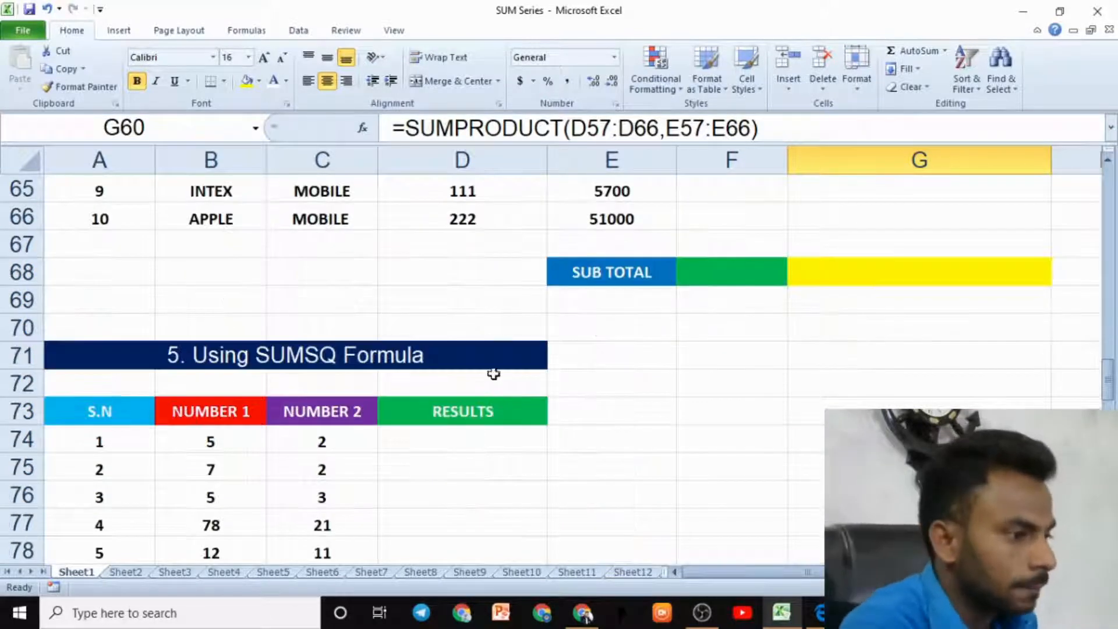
pyautogui.scroll(2, 494, 373)
pyautogui.scroll(3, 494, 371)
pyautogui.scroll(-5, 494, 374)
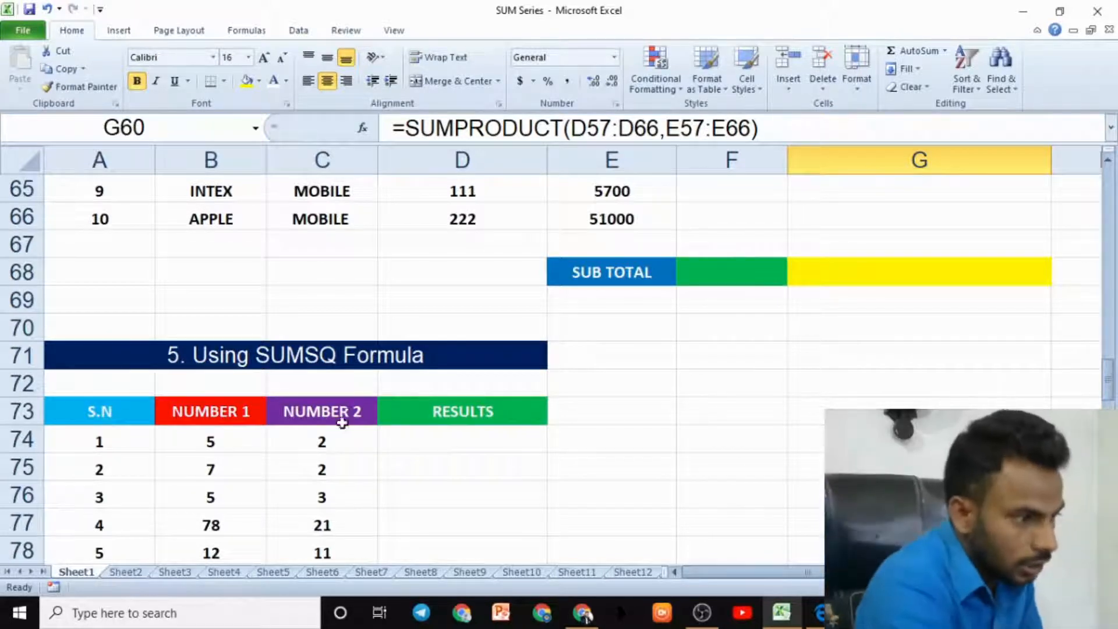
pyautogui.click(235, 431)
pyautogui.scroll(-2, 251, 409)
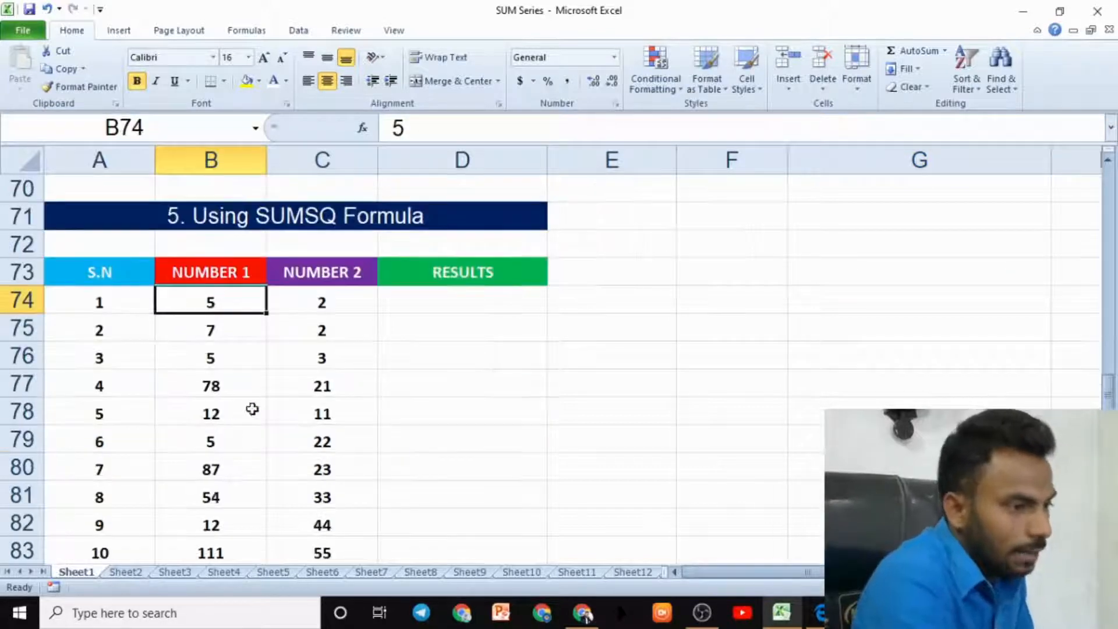
pyautogui.click(322, 298)
pyautogui.click(217, 301)
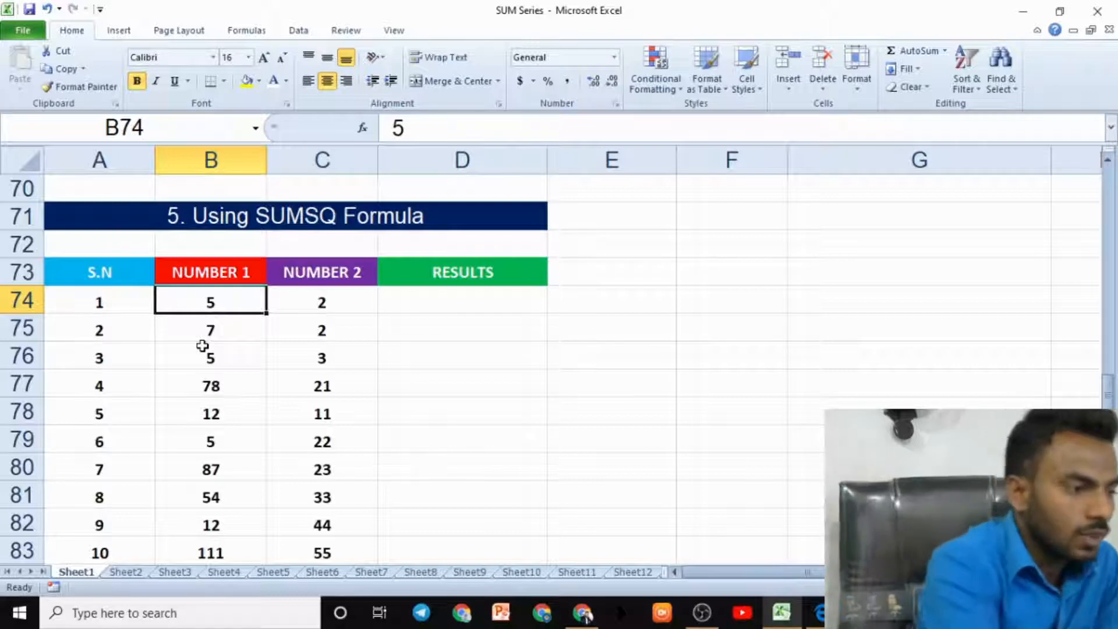
pyautogui.click(304, 302)
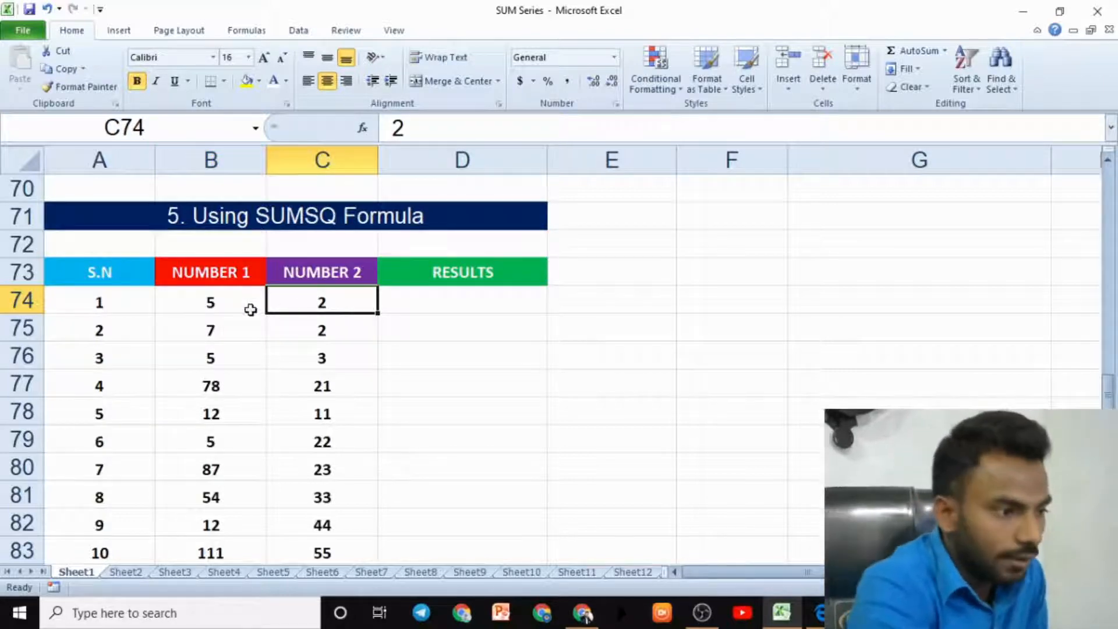
pyautogui.click(439, 294)
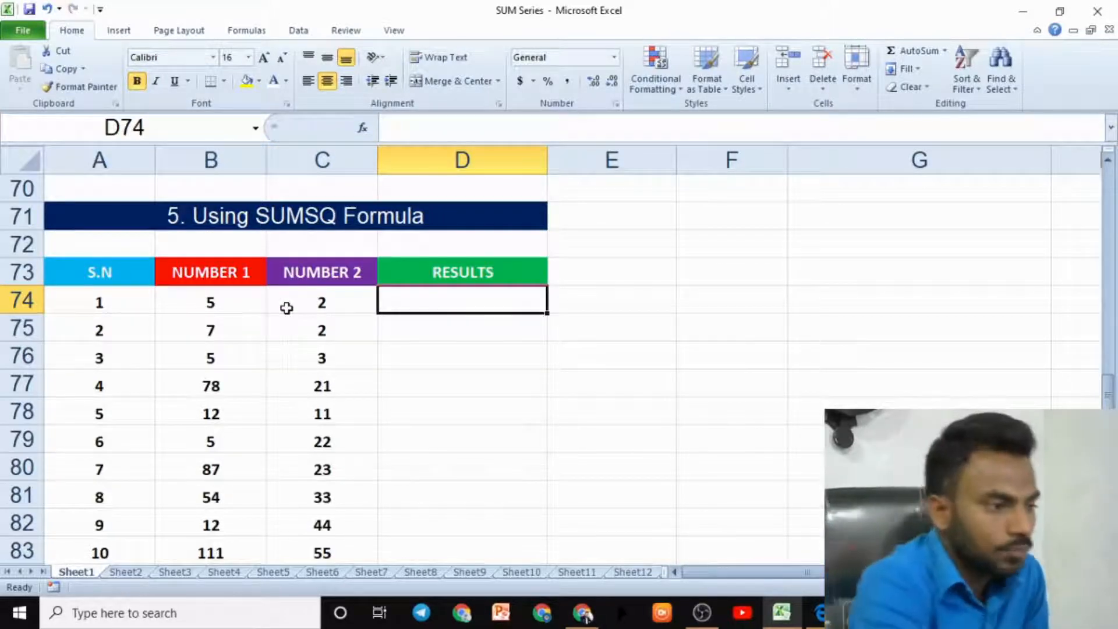
pyautogui.click(255, 331)
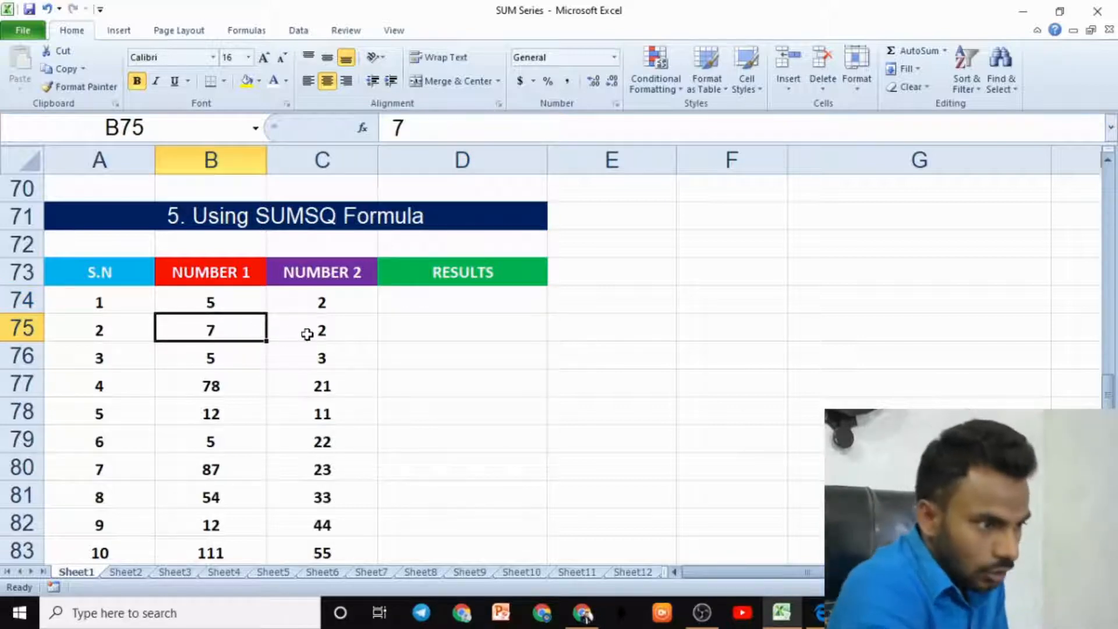
pyautogui.click(307, 333)
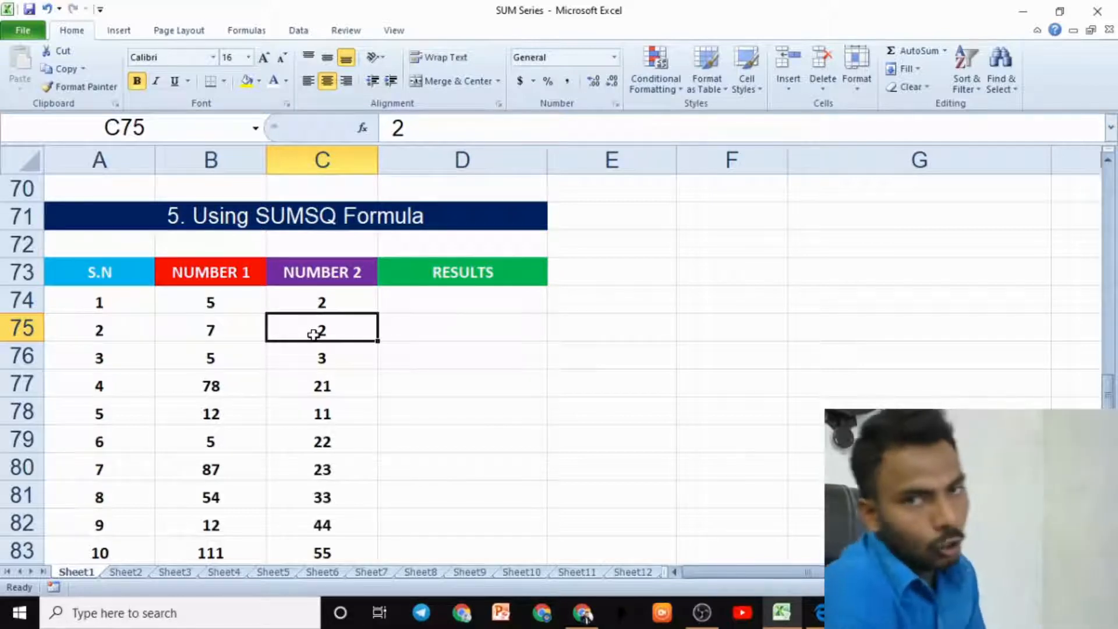
pyautogui.click(429, 307)
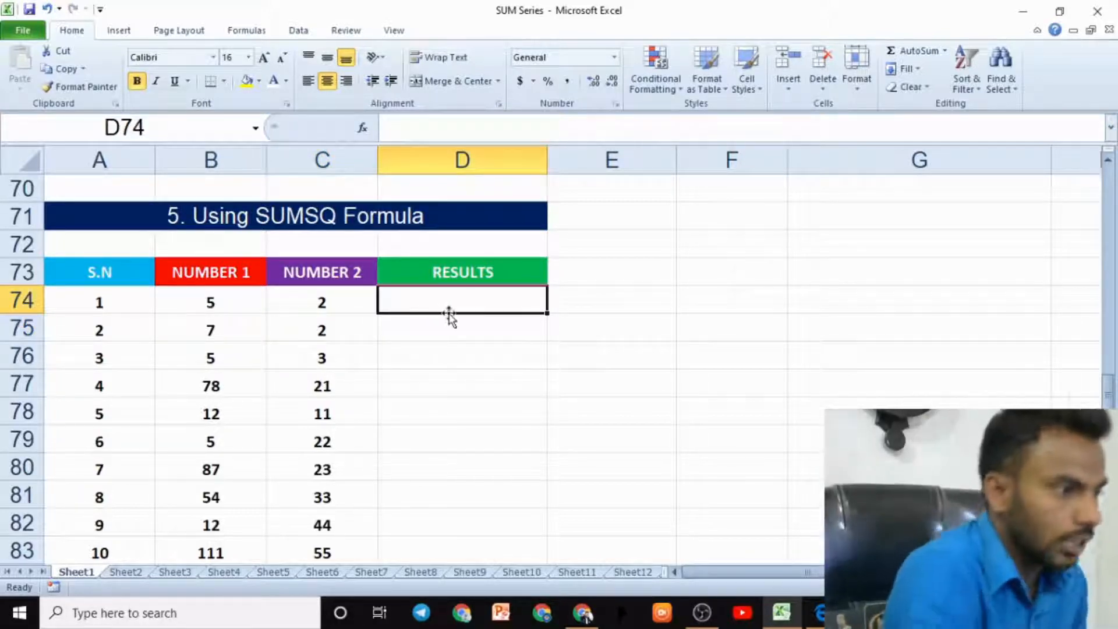
# - Enter =SUMSQ(B74,C74) in D74 to sum the squares of the first row's two numbers
pyautogui.write('=SUMS')
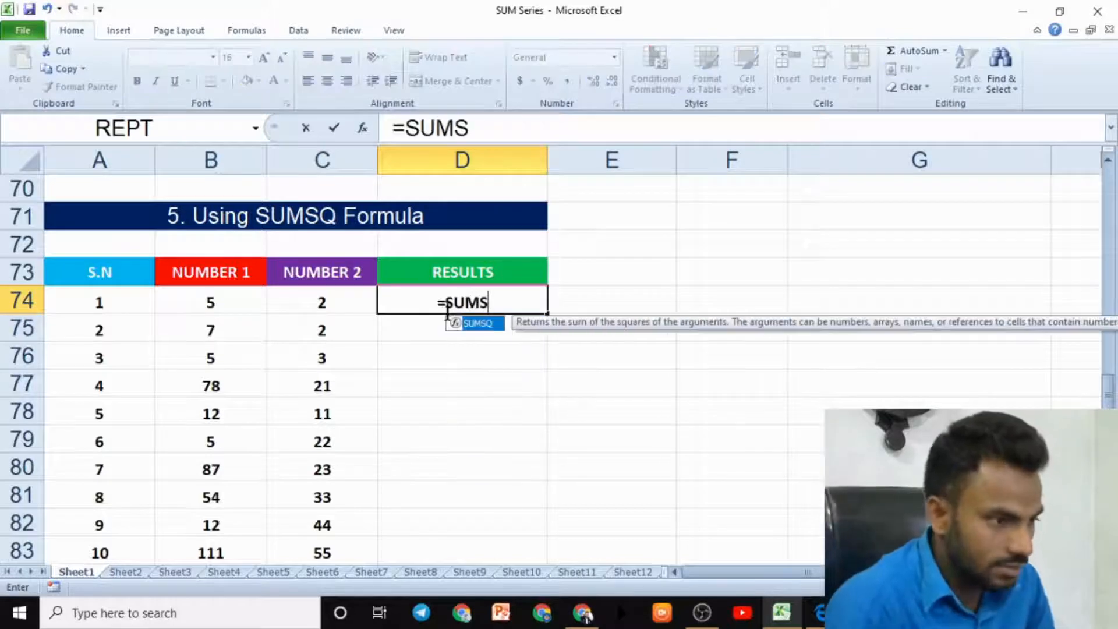
pyautogui.write('Q(')
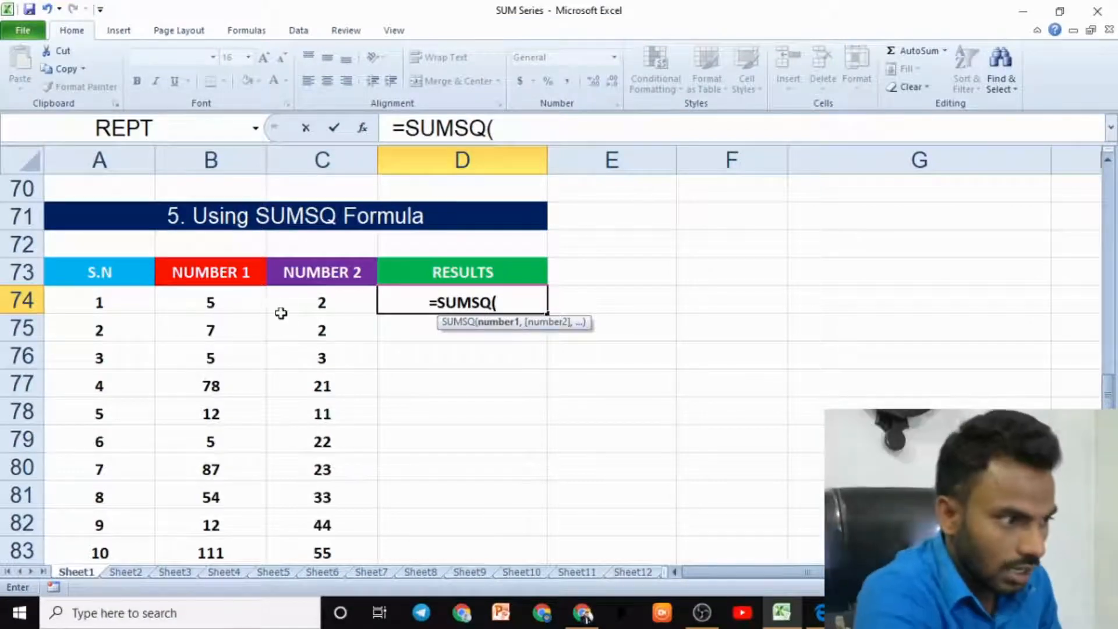
pyautogui.click(243, 304)
pyautogui.write(',')
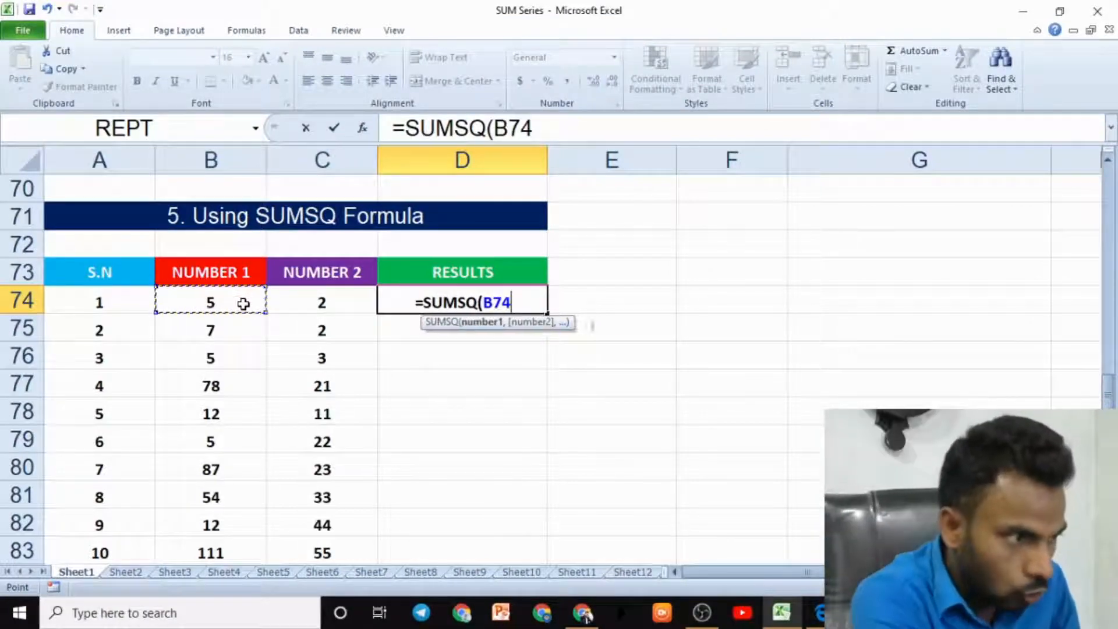
pyautogui.click(315, 300)
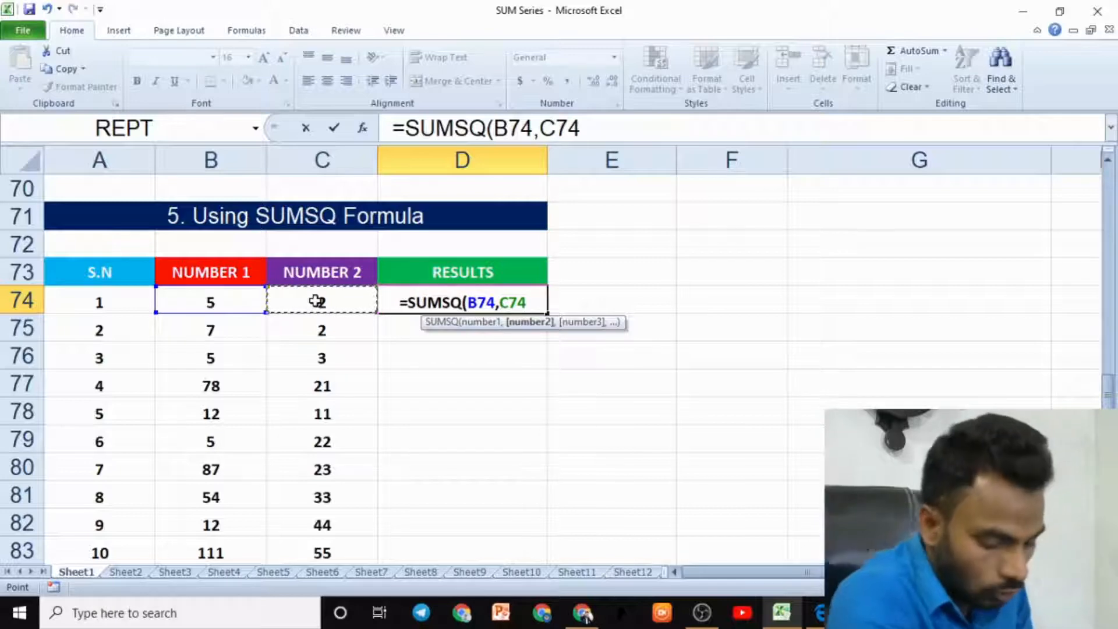
pyautogui.write(')')
pyautogui.press('Return')
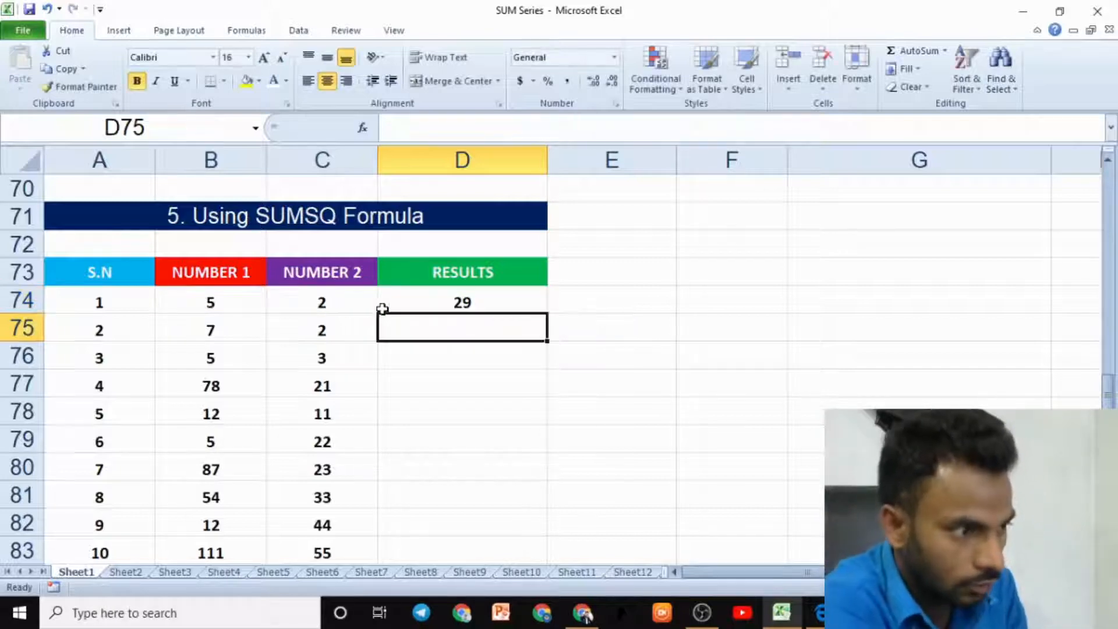
# - Enter =SUMSQ(B75,C75) in D75 for the second row's NUMBER 1 and NUMBER 2
pyautogui.click(221, 300)
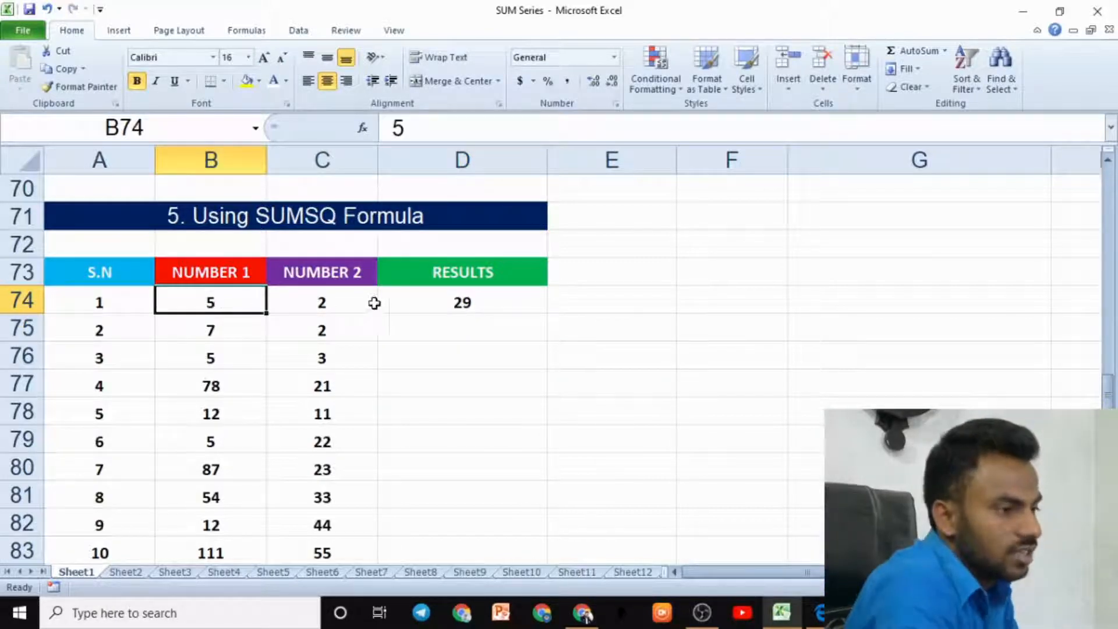
pyautogui.click(460, 300)
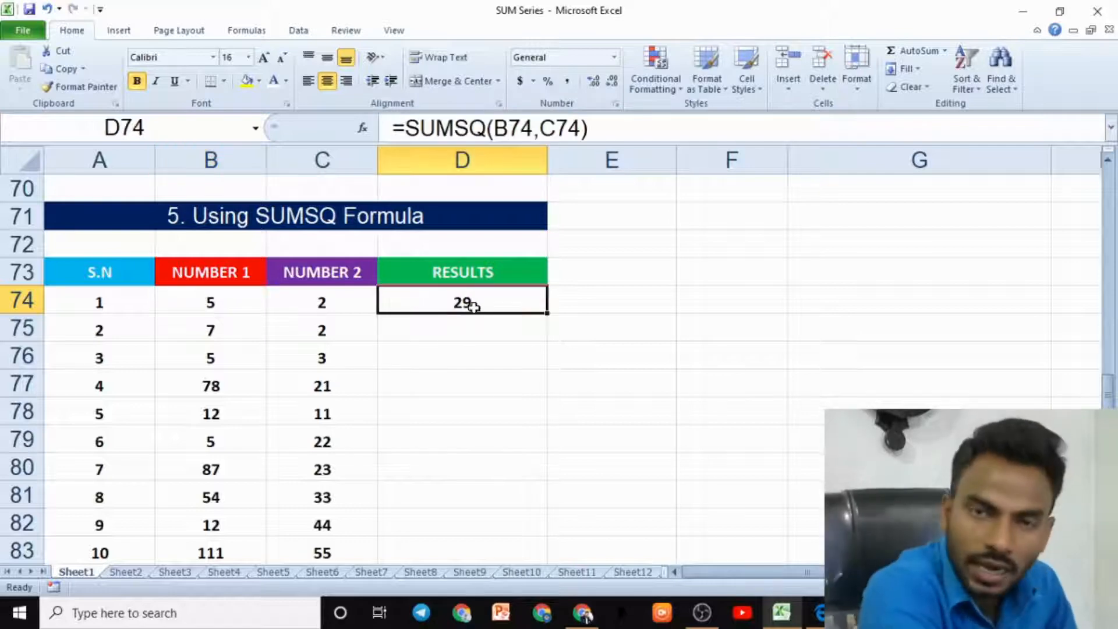
pyautogui.click(465, 329)
pyautogui.write('=')
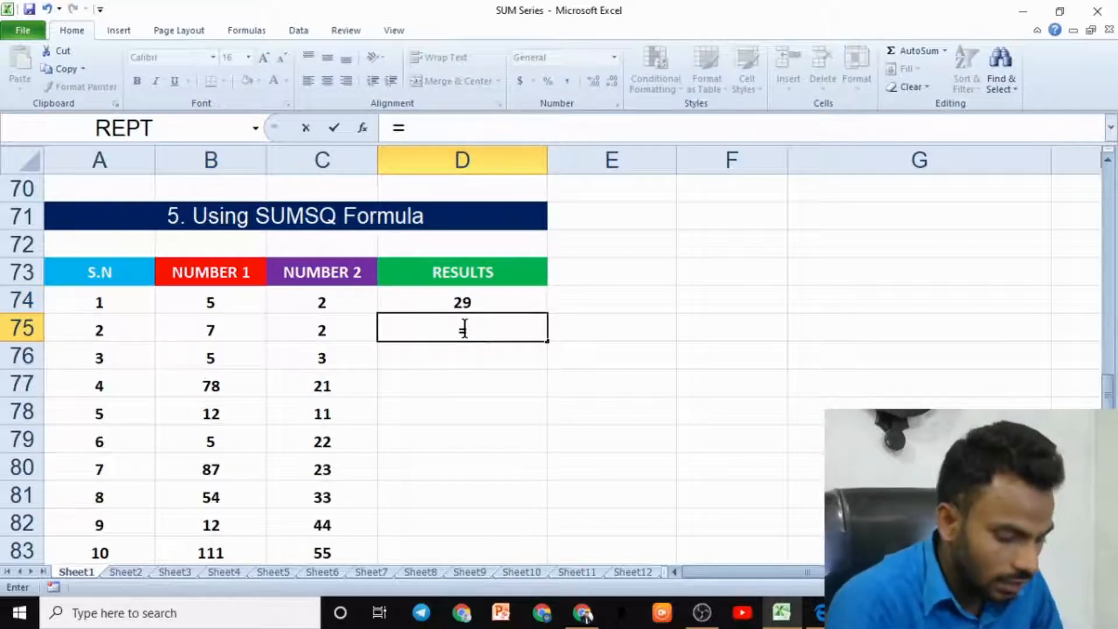
pyautogui.write('SUMSQ')
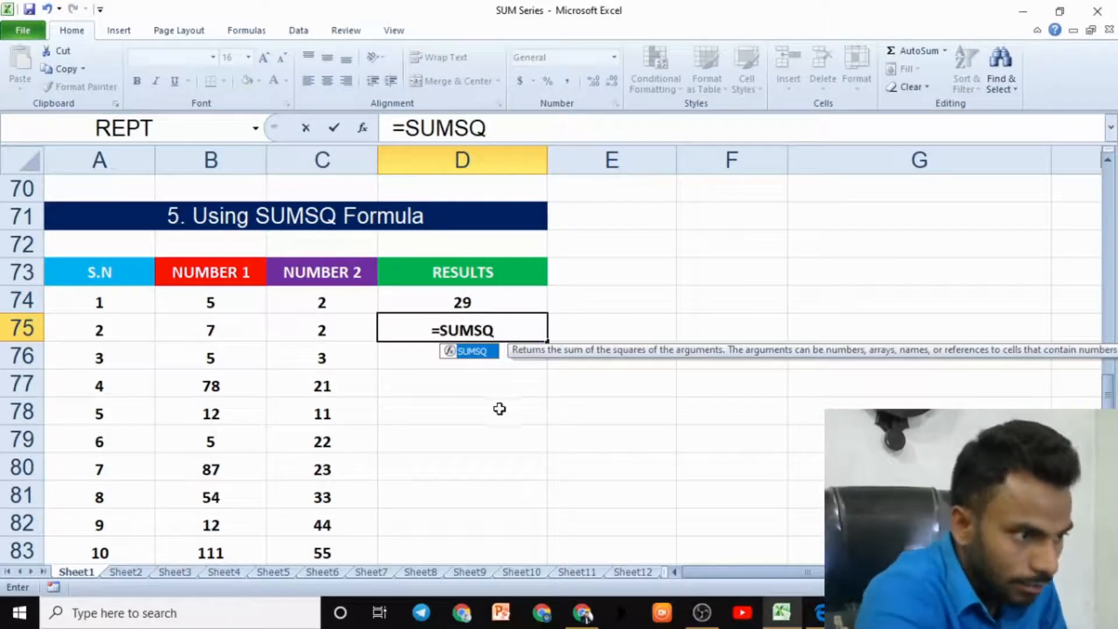
pyautogui.write('(')
pyautogui.click(211, 332)
pyautogui.write(',')
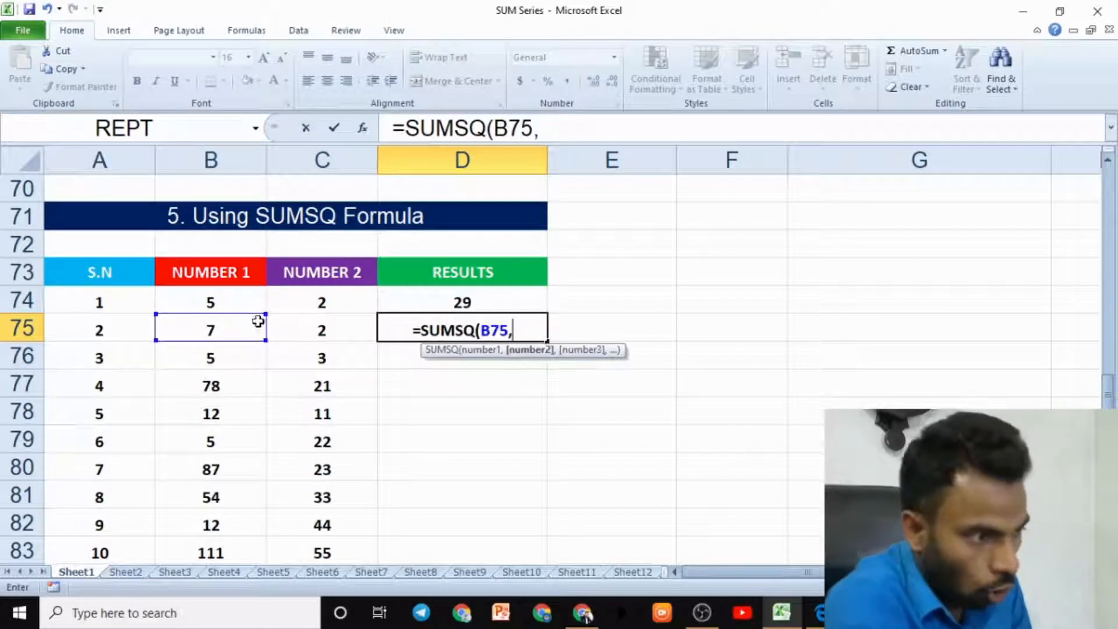
pyautogui.click(320, 325)
pyautogui.write(')')
pyautogui.press('Return')
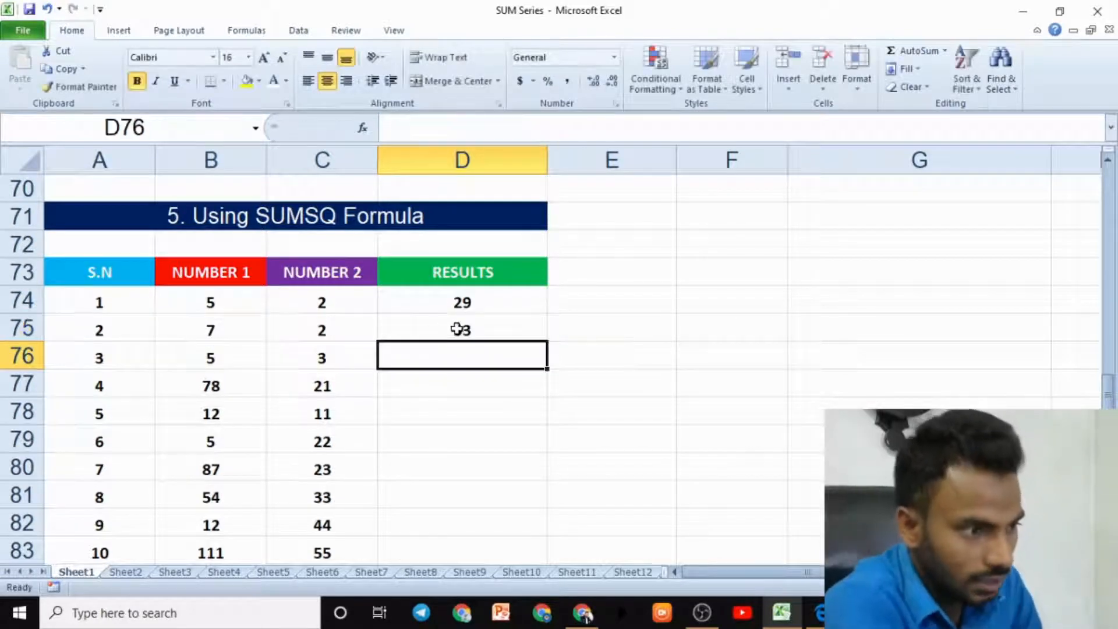
# - Review the row 75 NUMBER 1 and NUMBER 2 values against the SUMSQ formula in D75
pyautogui.click(461, 326)
pyautogui.click(257, 340)
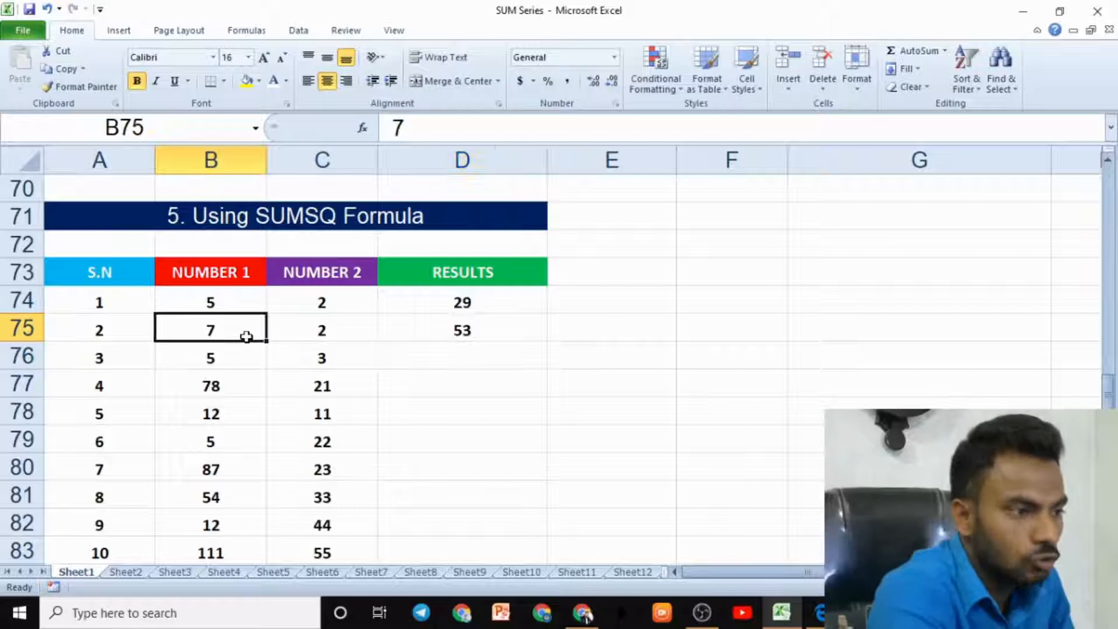
pyautogui.click(323, 328)
pyautogui.click(255, 321)
pyautogui.click(327, 326)
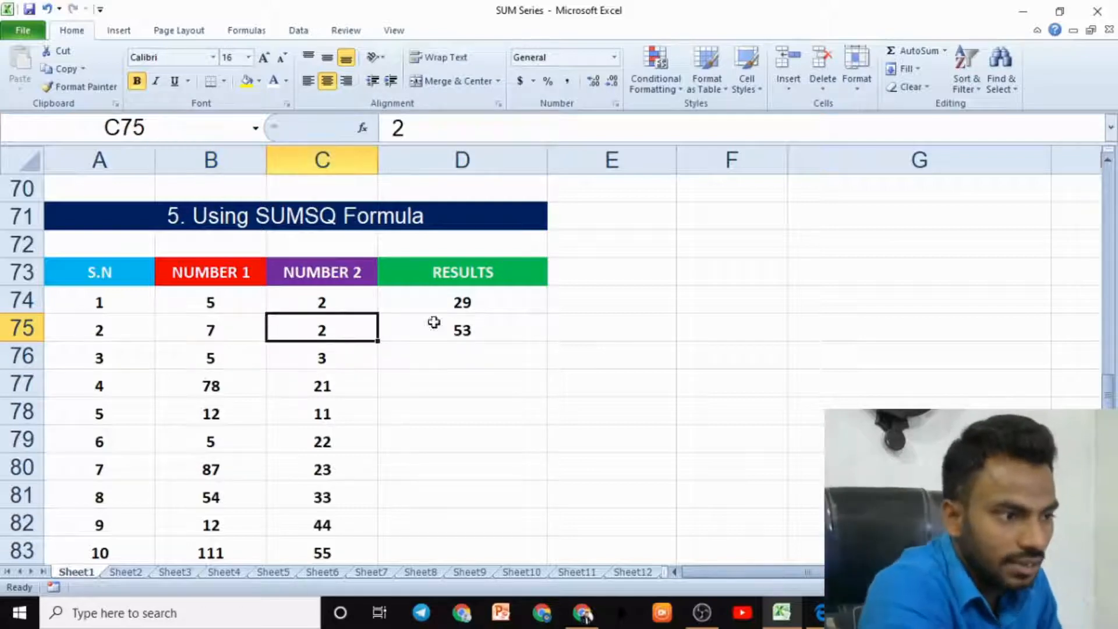
pyautogui.click(462, 329)
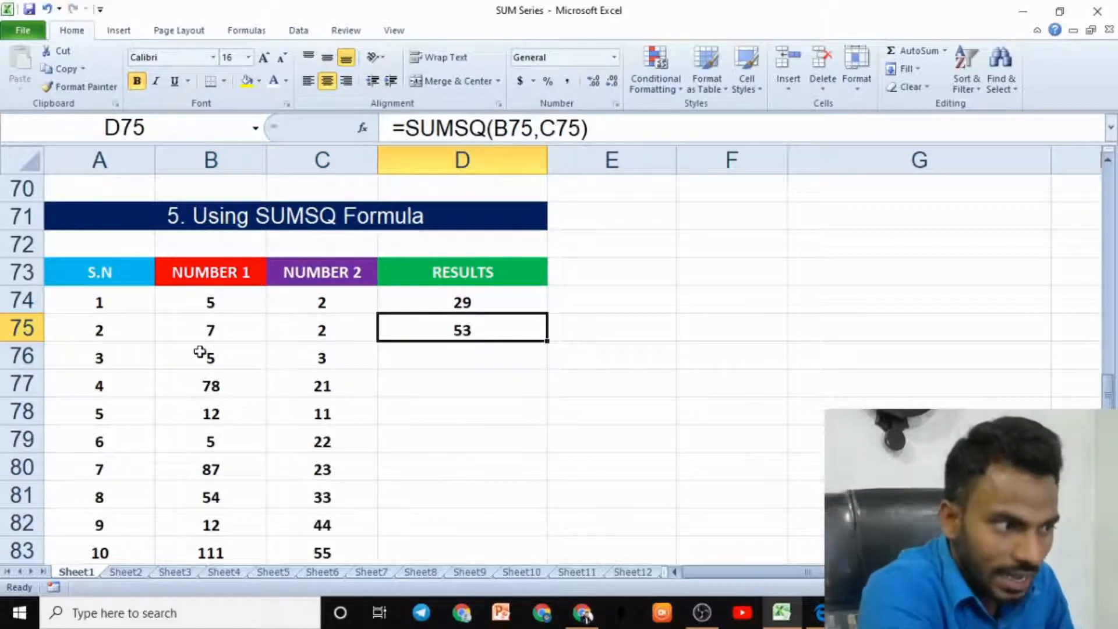
pyautogui.click(199, 352)
pyautogui.click(317, 332)
pyautogui.click(214, 324)
pyautogui.click(315, 327)
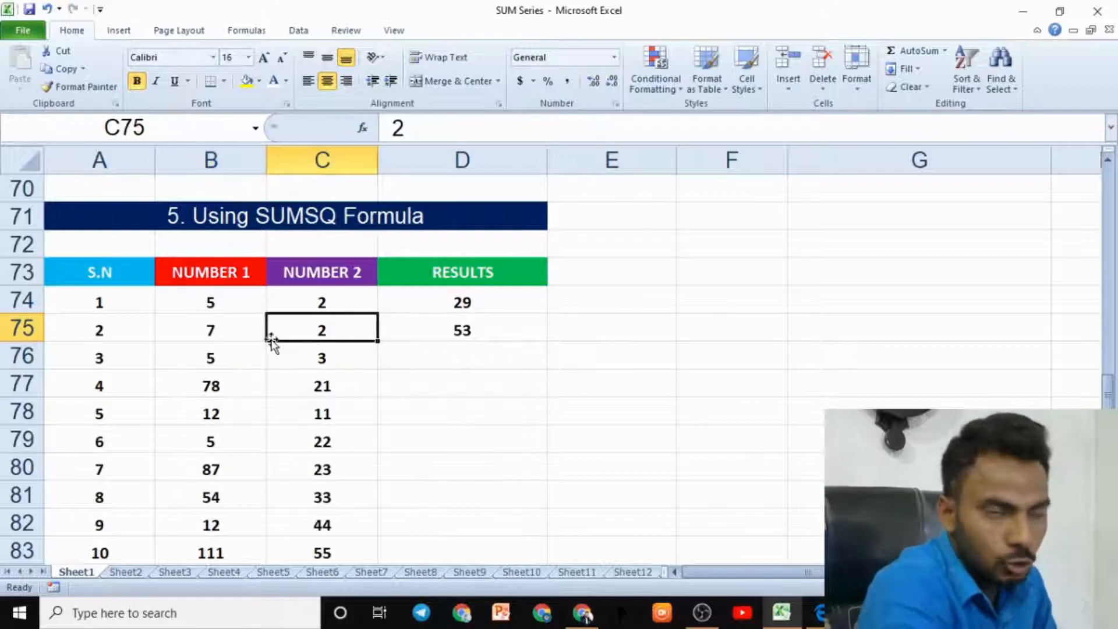
pyautogui.click(570, 347)
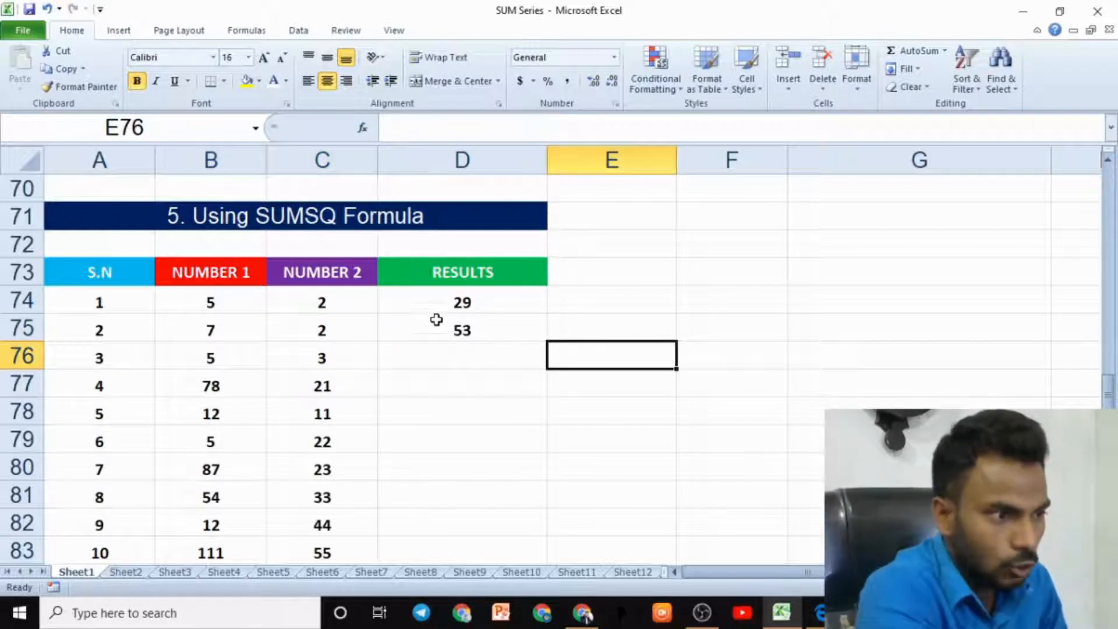
pyautogui.click(589, 309)
pyautogui.moveTo(219, 302); pyautogui.dragTo(516, 294)
pyautogui.click(622, 317)
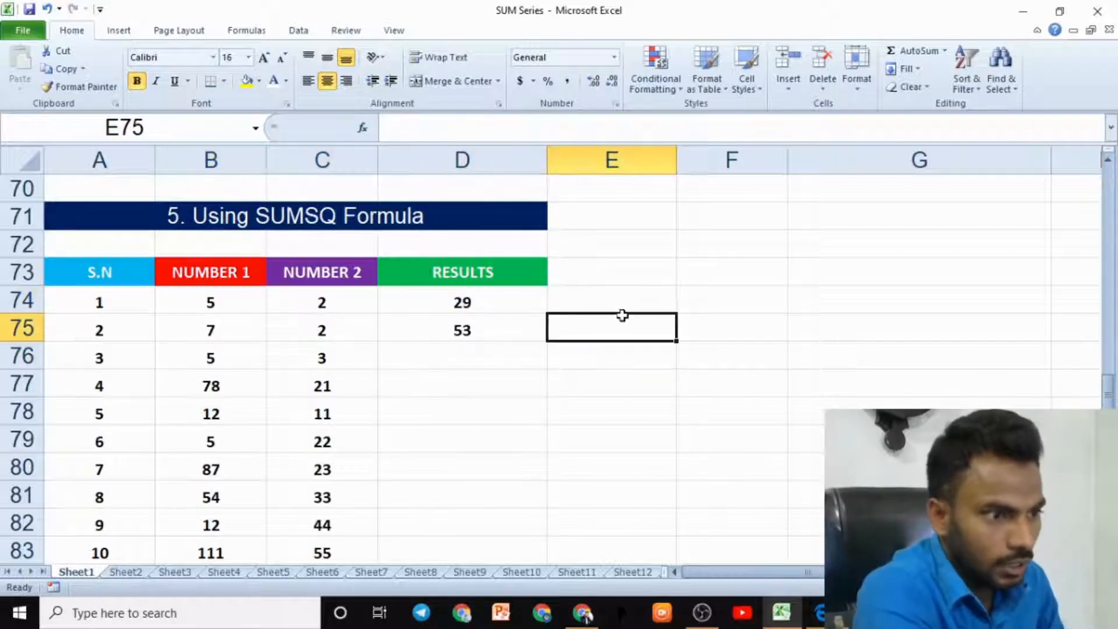
pyautogui.click(634, 308)
pyautogui.write('=SUM')
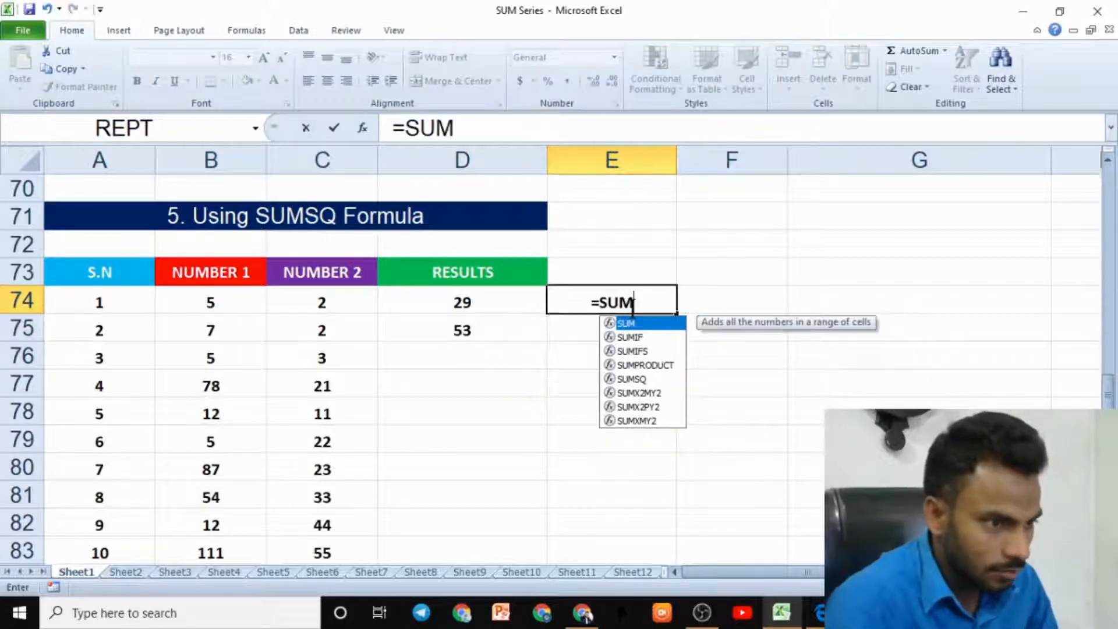
pyautogui.write('SQ(')
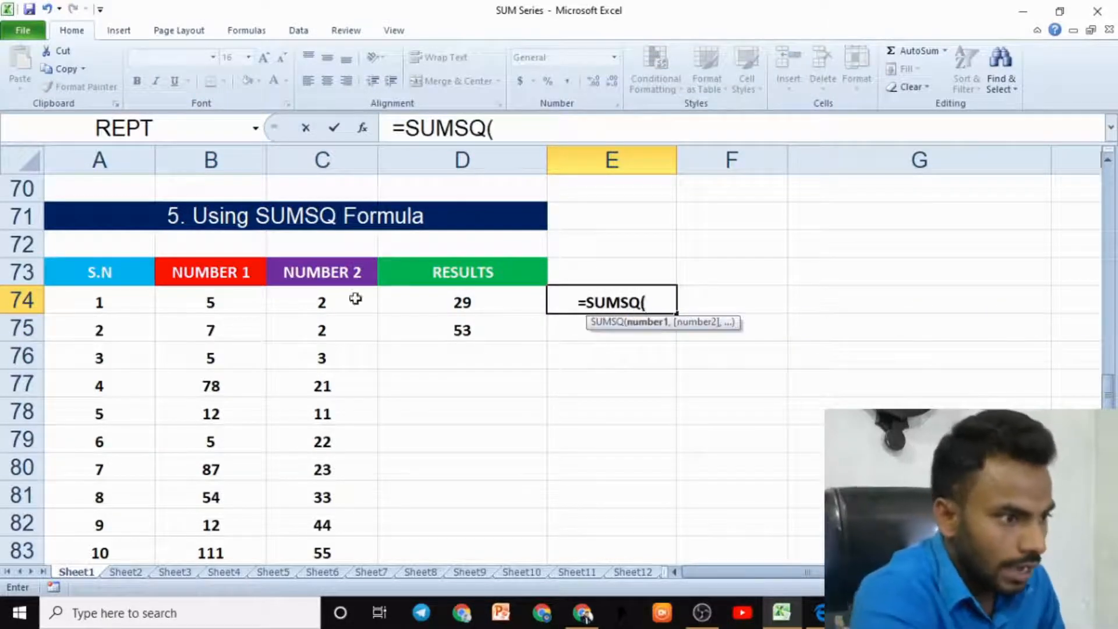
pyautogui.click(226, 298)
pyautogui.click(329, 303)
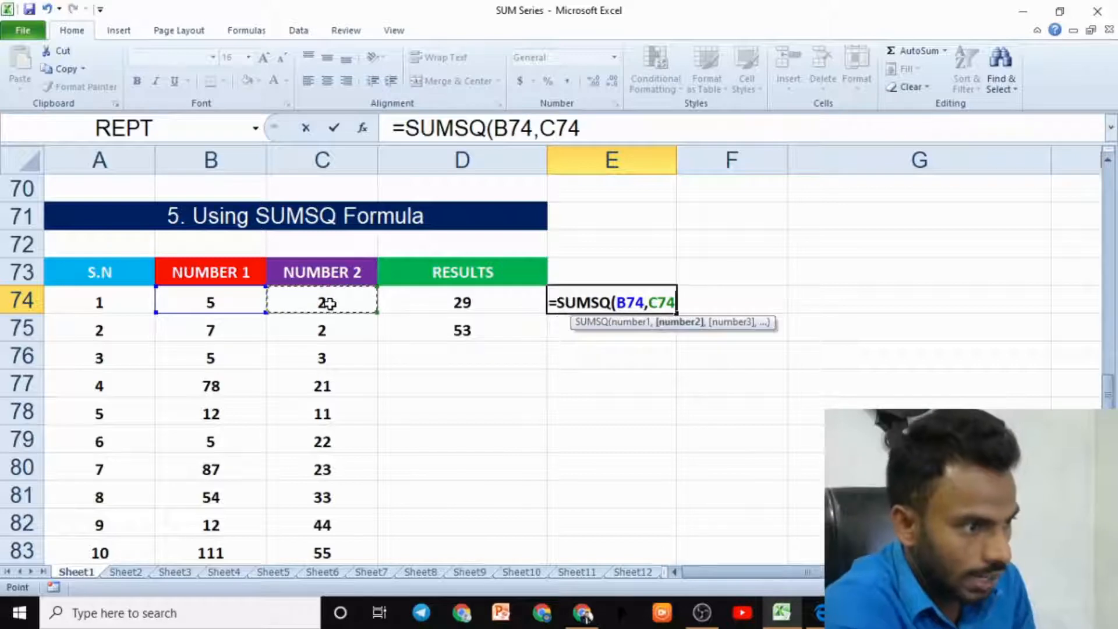
pyautogui.write(',')
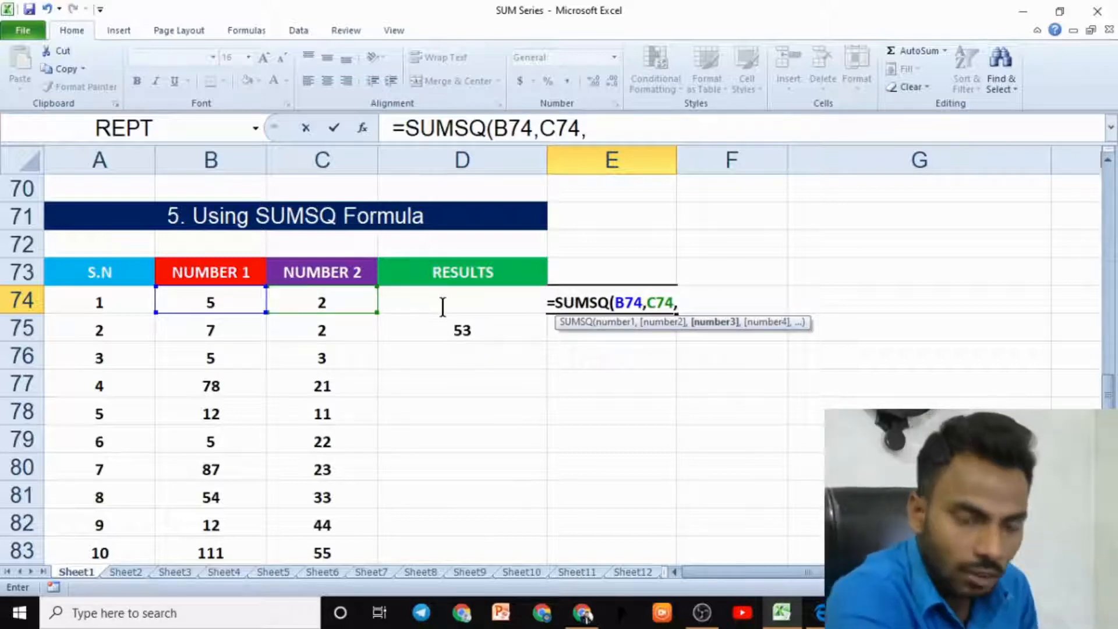
pyautogui.press('BackSpace')
pyautogui.press('BackSpace')
pyautogui.press('BackSpace')
pyautogui.press('BackSpace')
pyautogui.press('BackSpace')
pyautogui.press('BackSpace')
pyautogui.press('BackSpace')
pyautogui.press('BackSpace')
pyautogui.press('BackSpace')
pyautogui.press('BackSpace')
pyautogui.press('BackSpace')
pyautogui.press('BackSpace')
pyautogui.press('BackSpace')
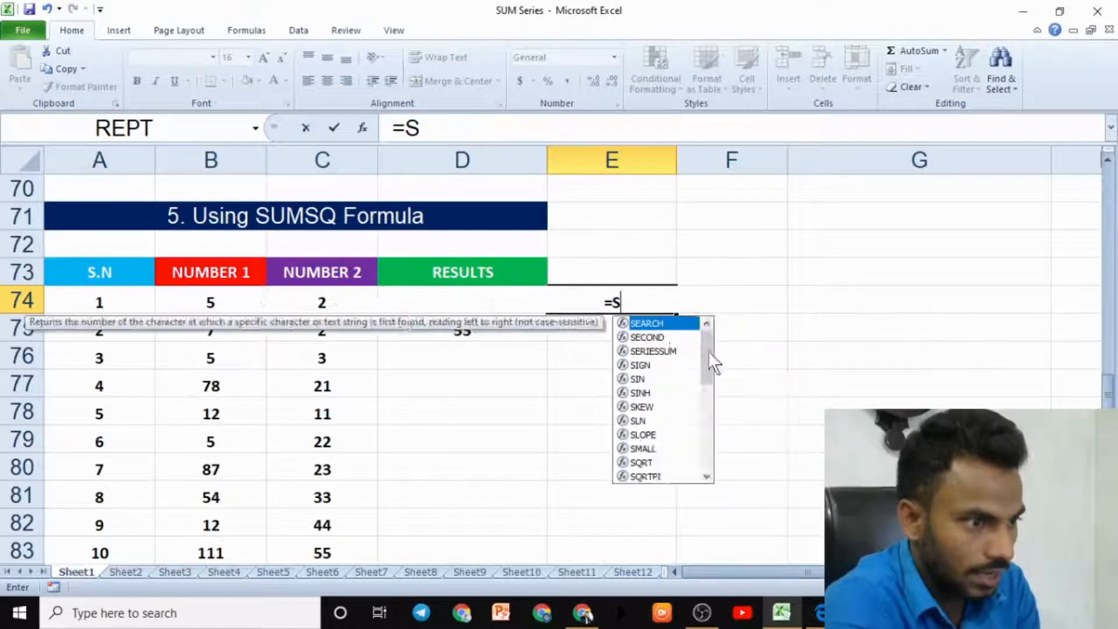
pyautogui.press('Escape')
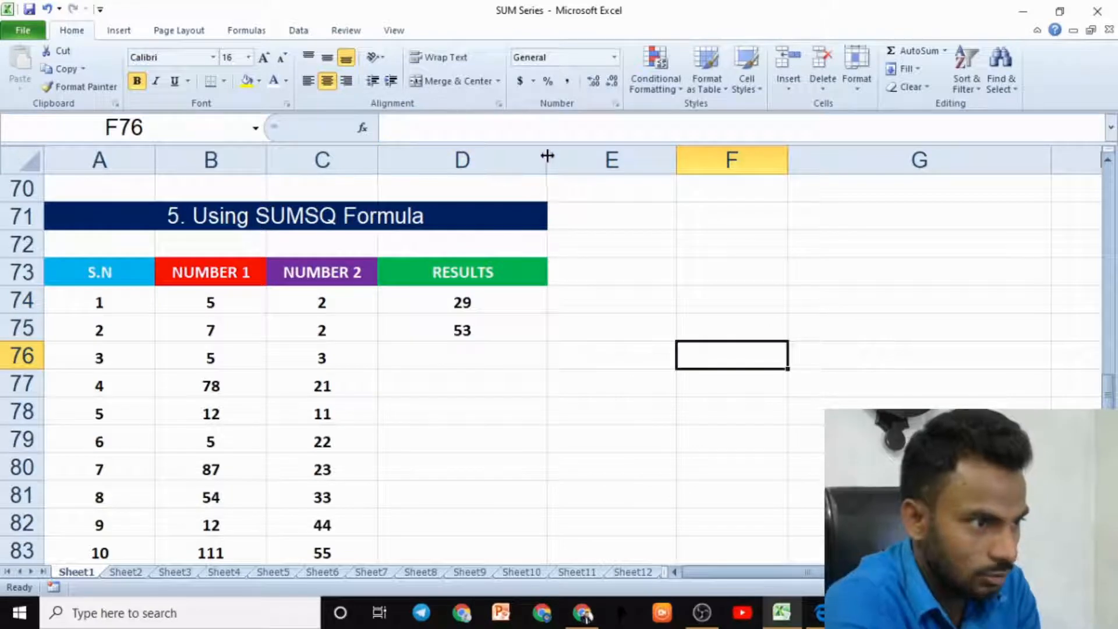
# - Widen column D and enter =SUMSQ(B74,C74,D74) in E74 to square and sum three values
pyautogui.moveTo(546, 158); pyautogui.dragTo(624, 176)
pyautogui.click(689, 299)
pyautogui.write('=SUMSQ(')
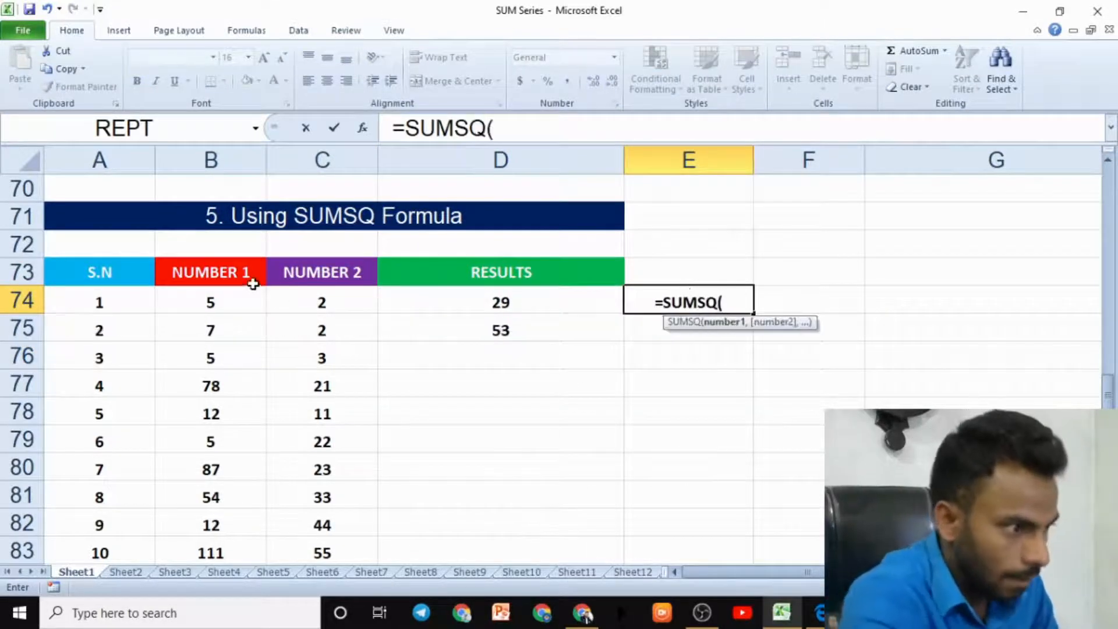
pyautogui.click(225, 300)
pyautogui.write(',')
pyautogui.click(329, 299)
pyautogui.write(',')
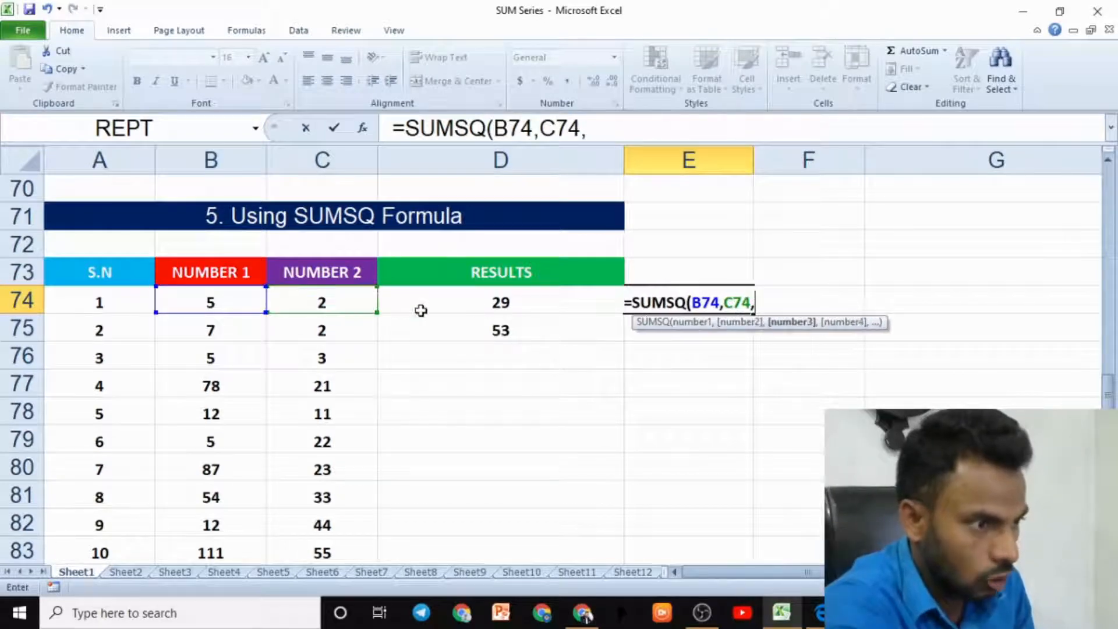
pyautogui.click(488, 303)
pyautogui.write(')')
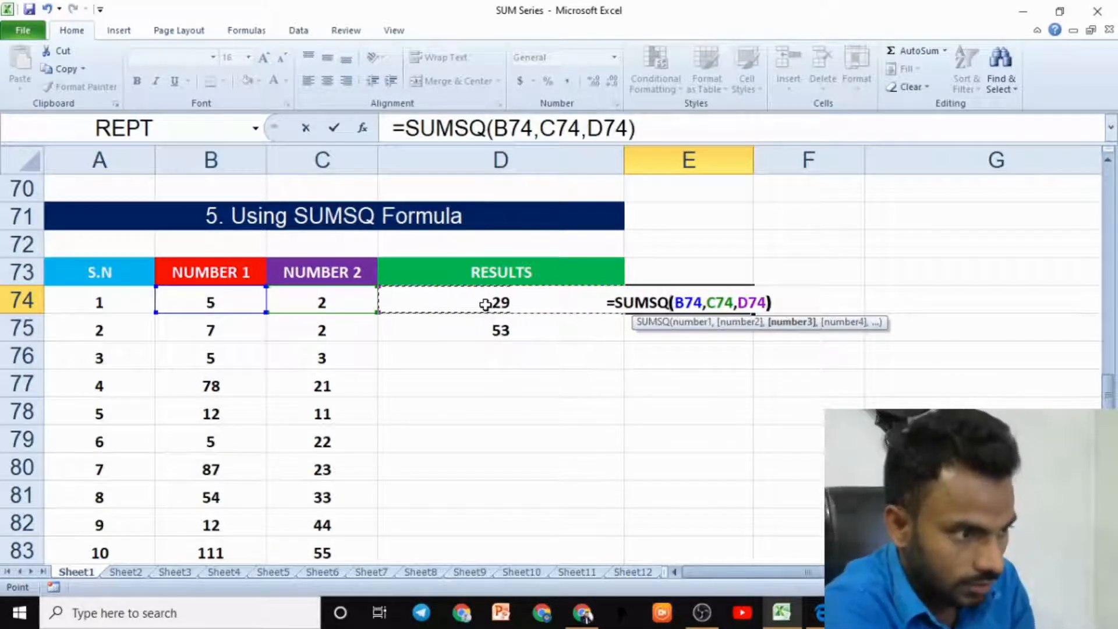
pyautogui.press('Return')
# - Review the cells referenced by the three-argument SUMSQ formula in E74
pyautogui.click(704, 296)
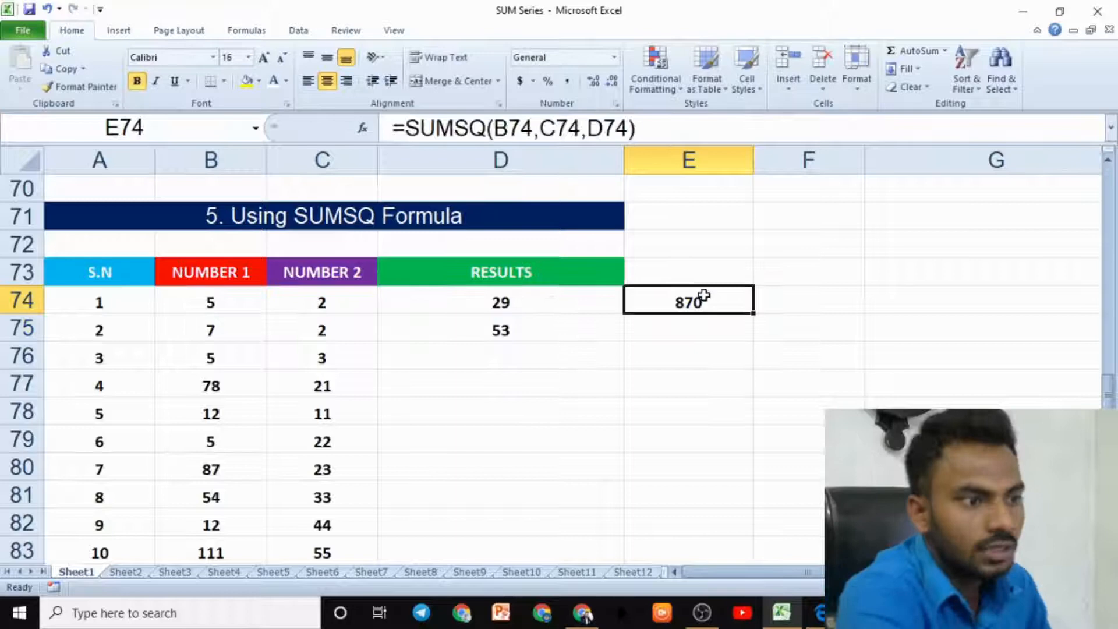
pyautogui.click(223, 300)
pyautogui.click(315, 305)
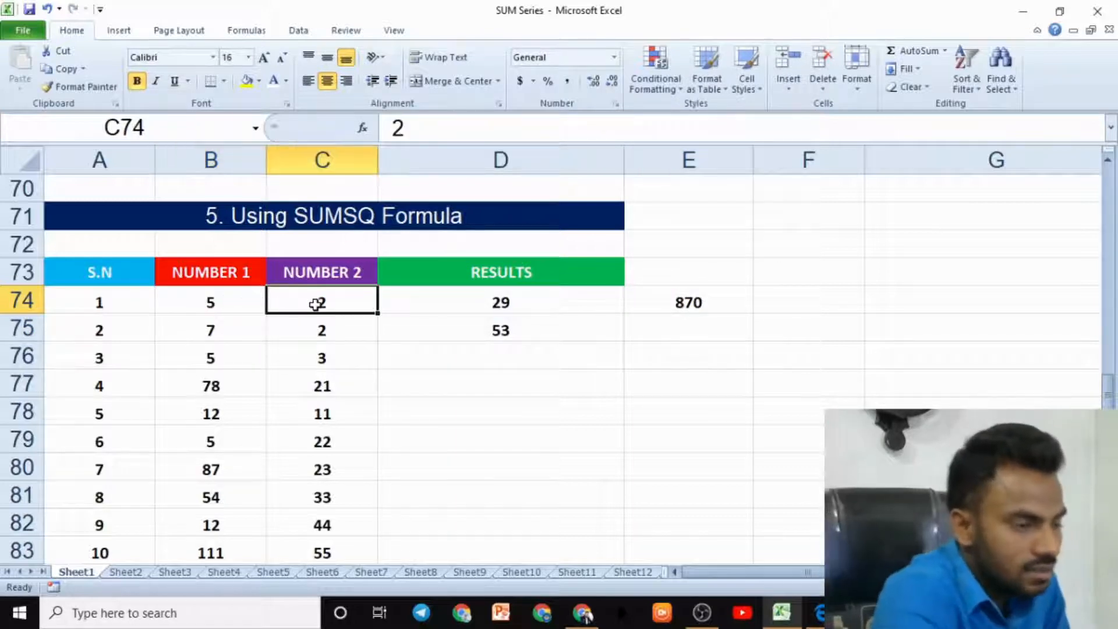
pyautogui.click(505, 300)
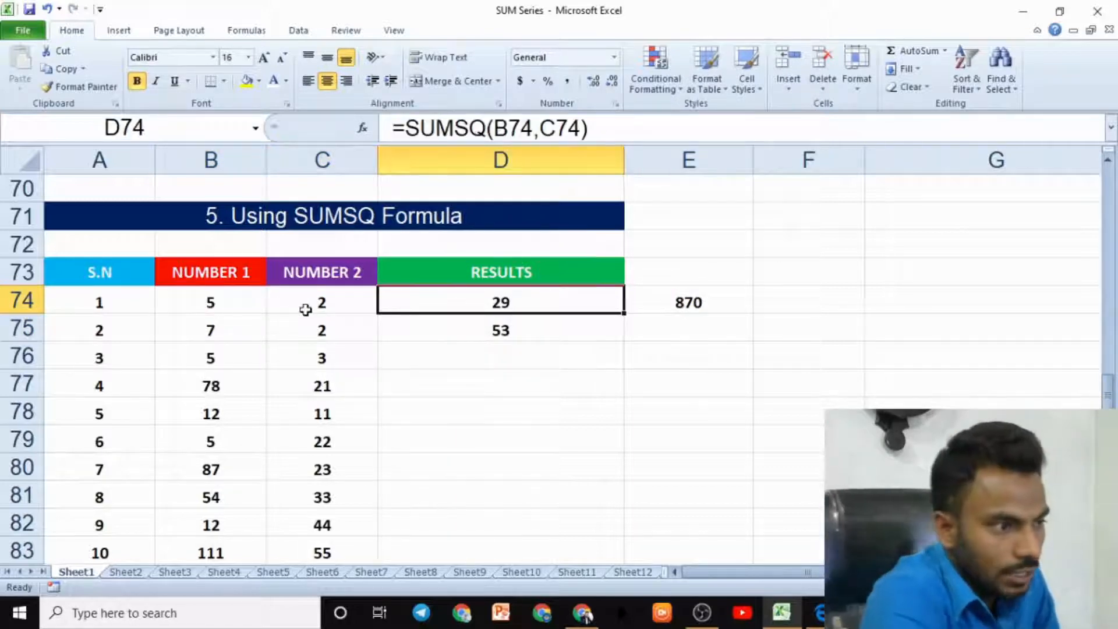
pyautogui.moveTo(224, 310); pyautogui.dragTo(606, 320)
pyautogui.click(656, 305)
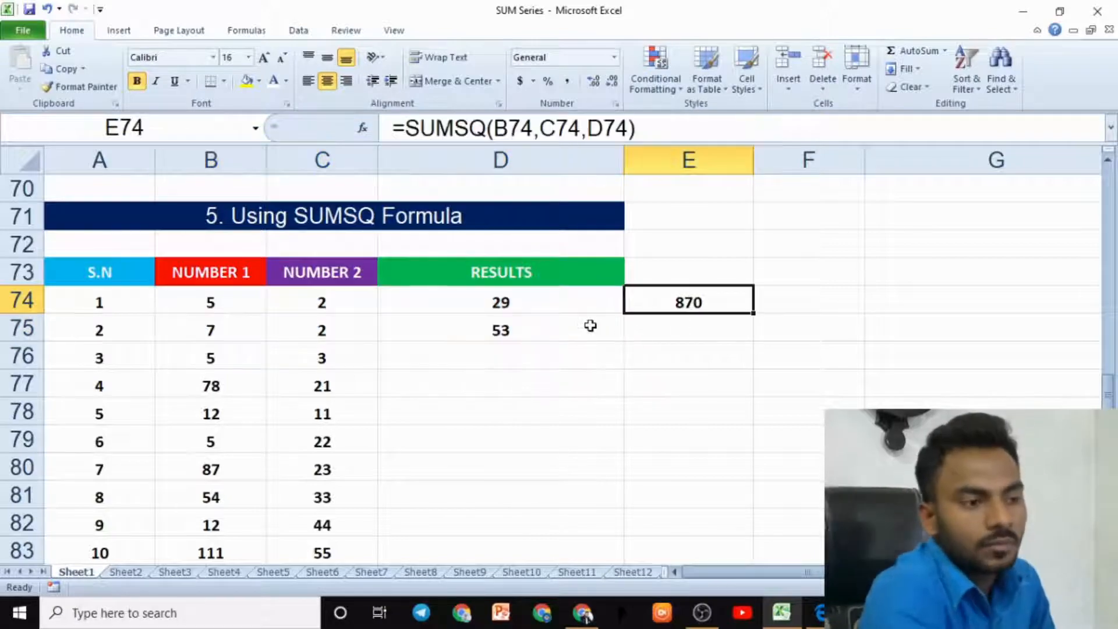
# - Switch to the Excel eBook PDF in the browser and read the SUMSQ formula explanation page
pyautogui.click(819, 613)
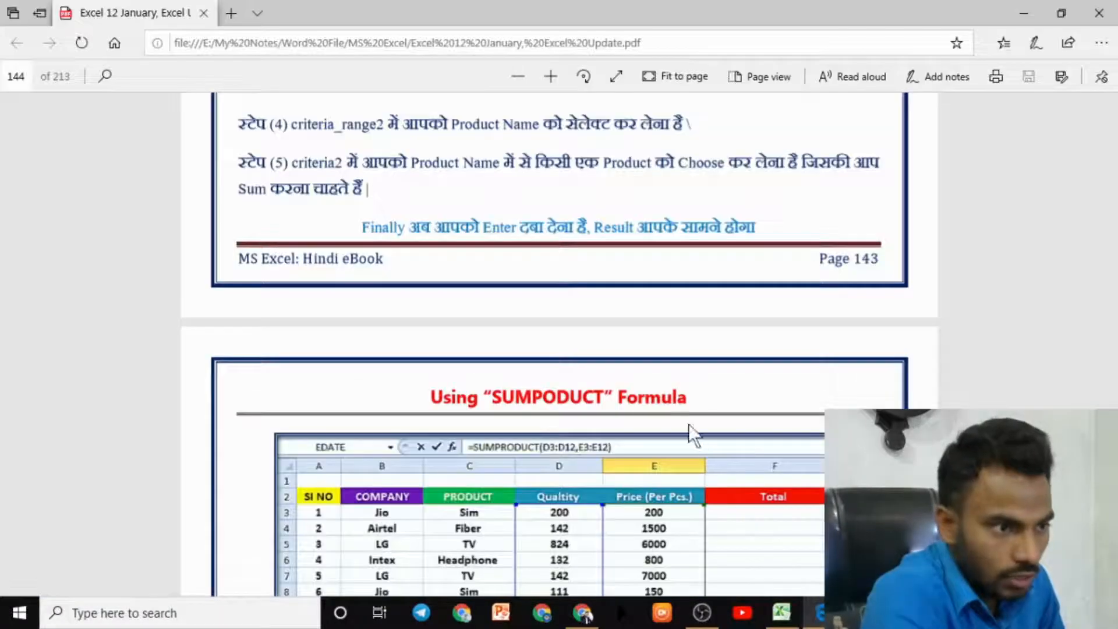
pyautogui.scroll(-4, 608, 396)
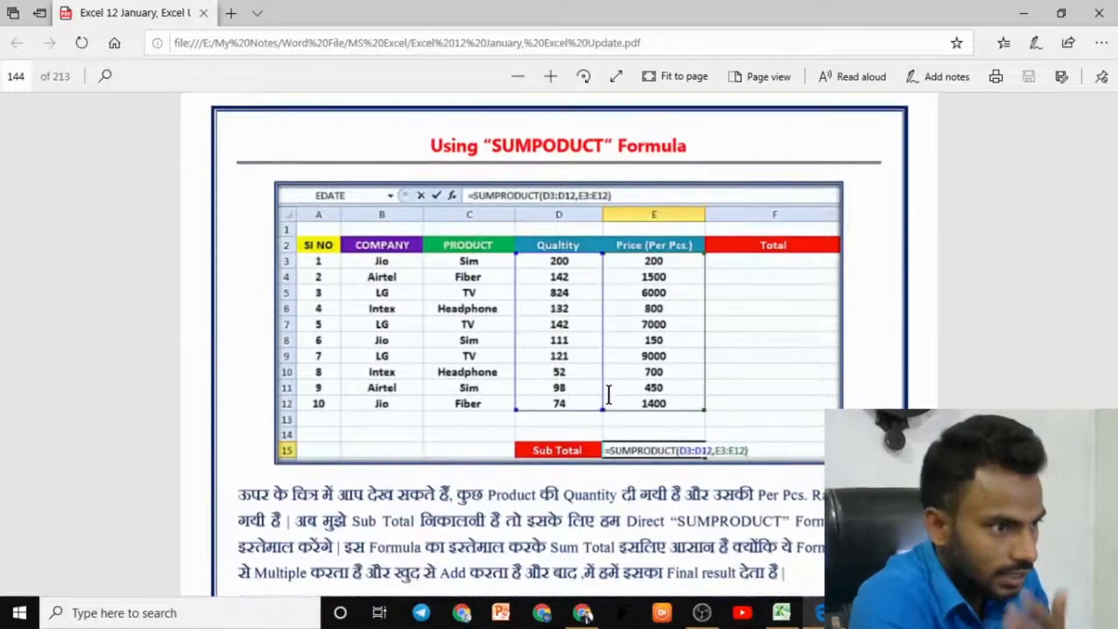
pyautogui.scroll(-15, 609, 396)
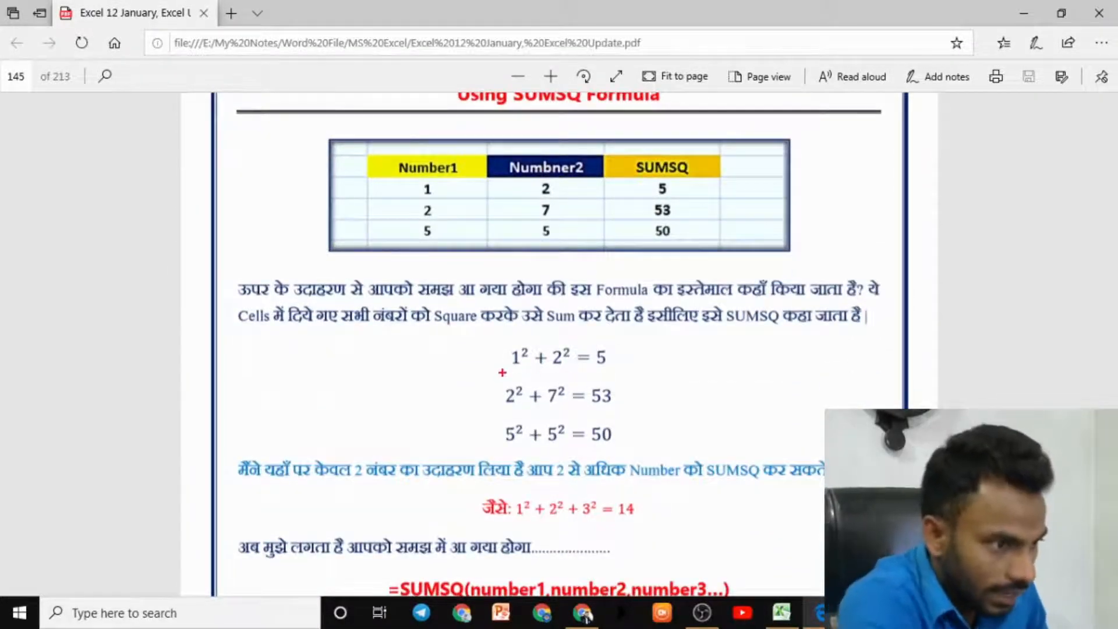
pyautogui.moveTo(502, 373); pyautogui.dragTo(530, 345)
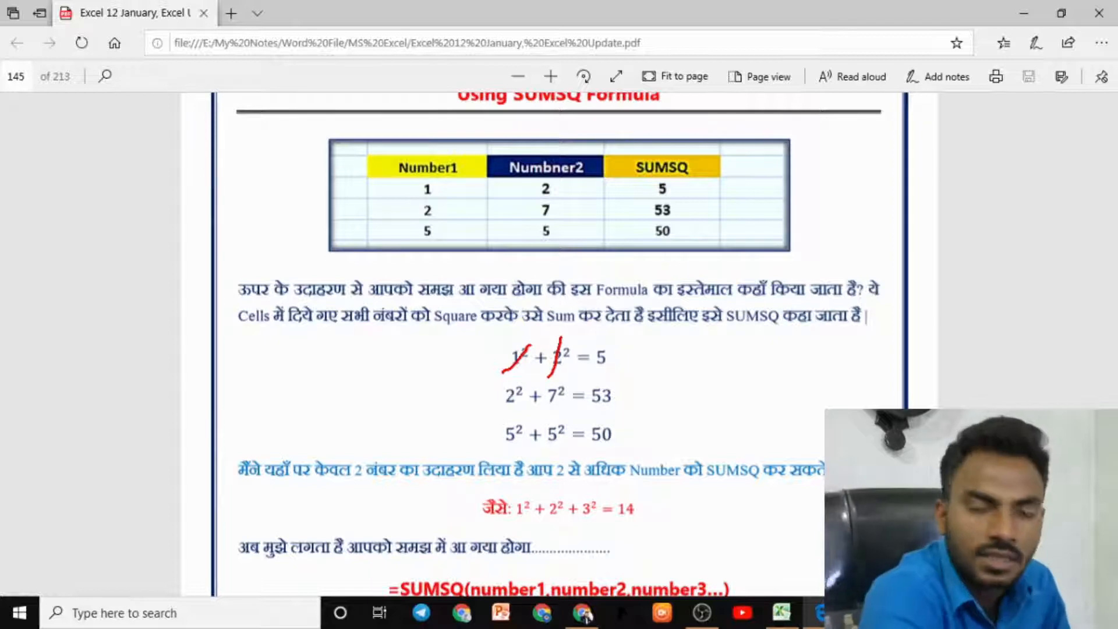
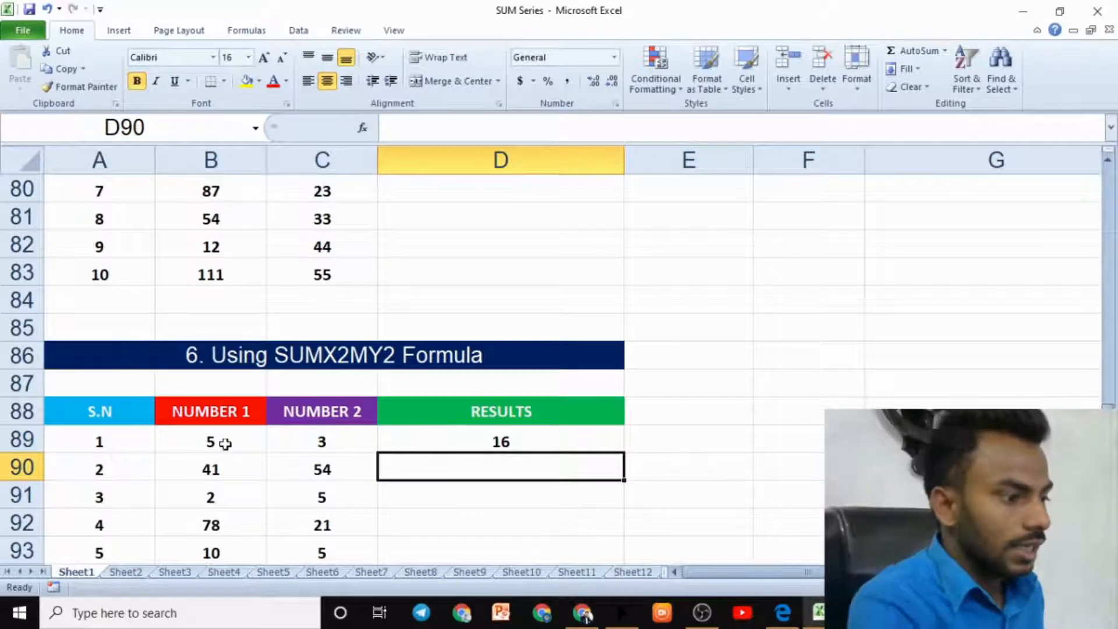
# - Review the row 89 NUMBER 1 and NUMBER 2 values against the SUMX2MY2 result in D89
pyautogui.click(226, 444)
pyautogui.click(321, 442)
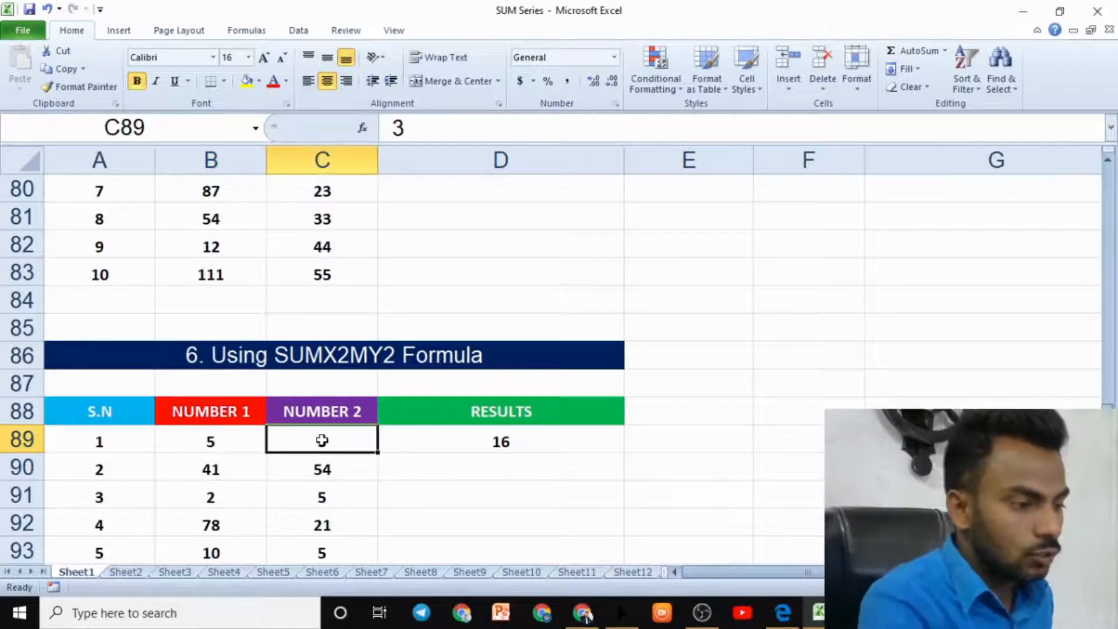
pyautogui.click(491, 443)
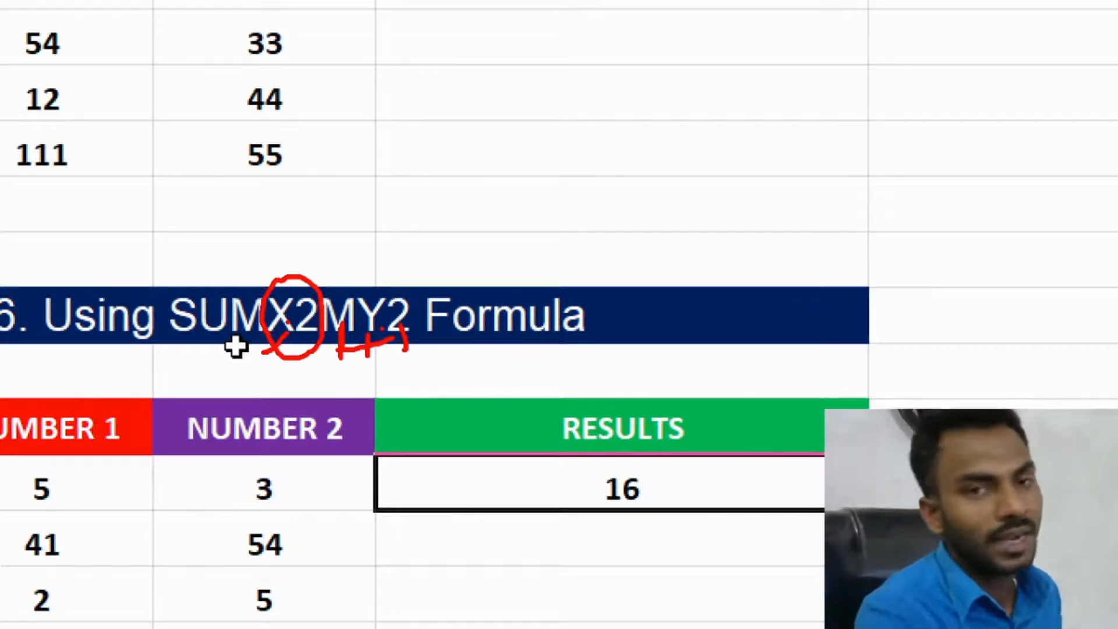
pyautogui.press('Escape')
pyautogui.hotkey('ctrl', '4')
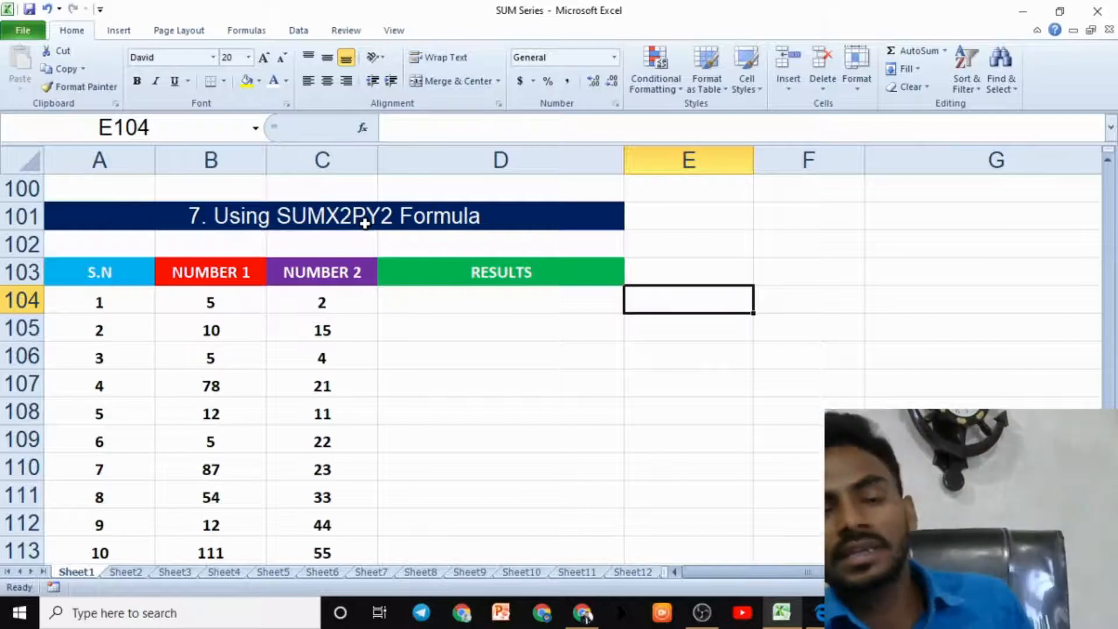
# - Enter =SUMX2PY2(B104,C104) in D104 to sum the squares of both row 104 numbers
pyautogui.click(404, 310)
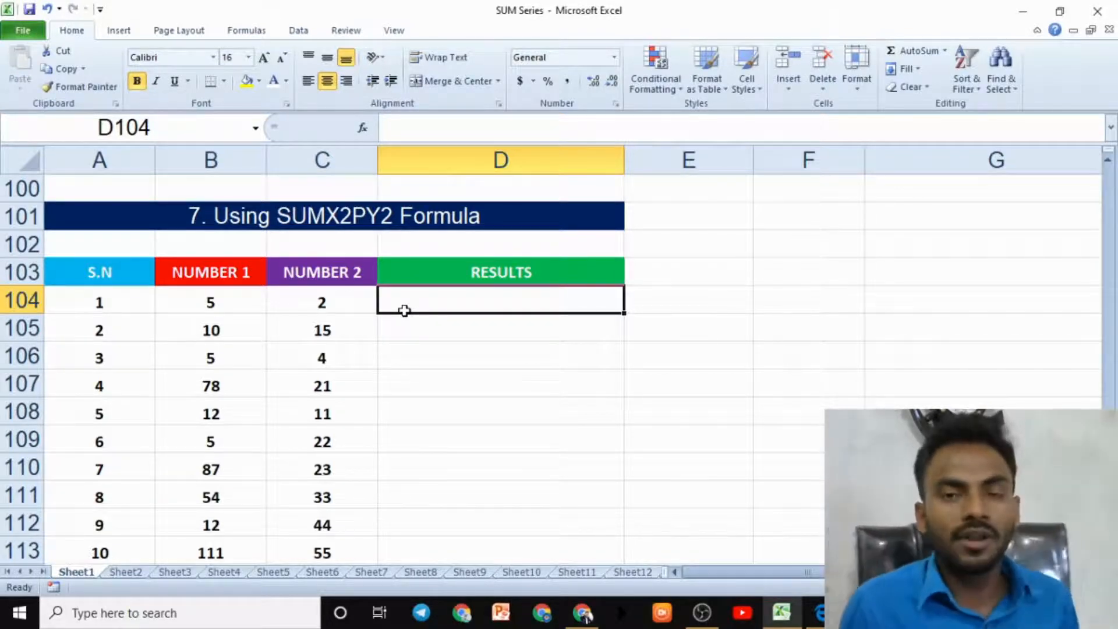
pyautogui.write('=SUM')
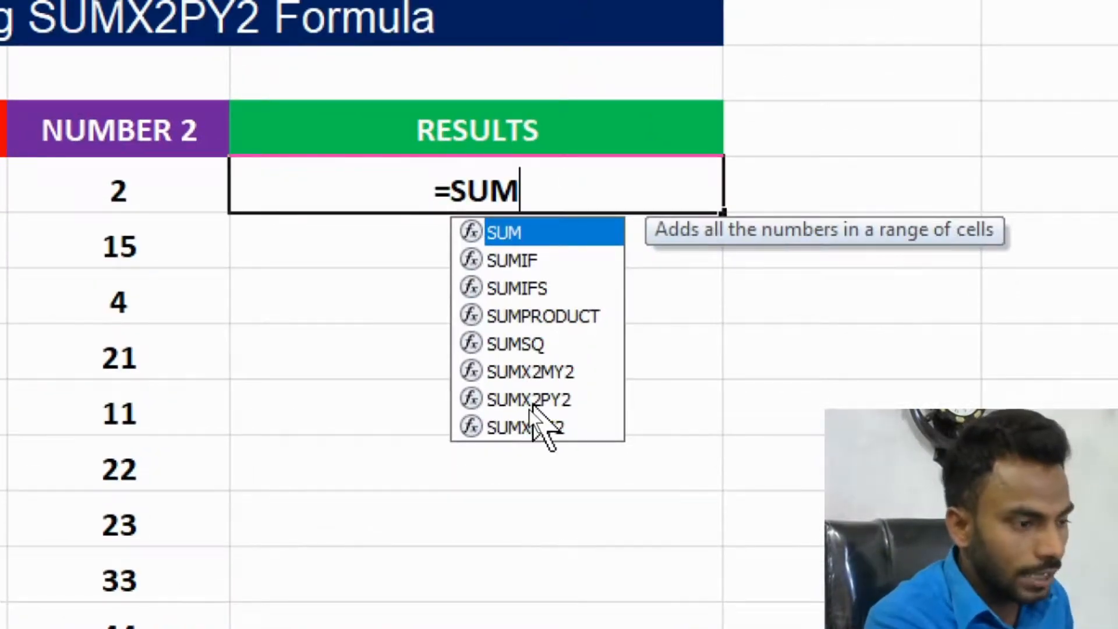
pyautogui.click(530, 401)
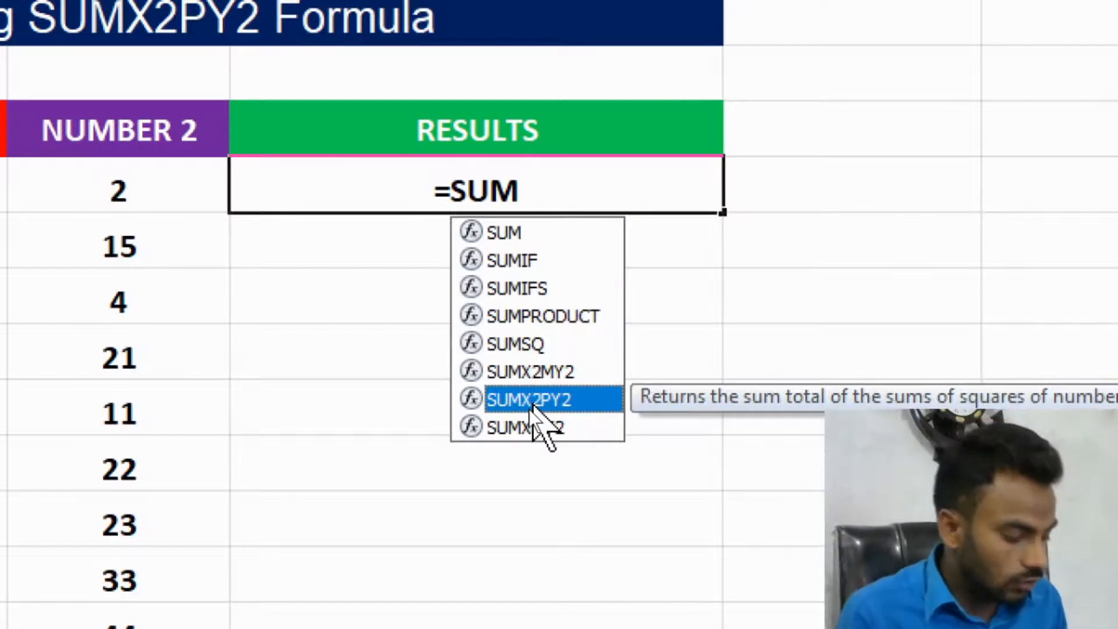
pyautogui.doubleClick(533, 408)
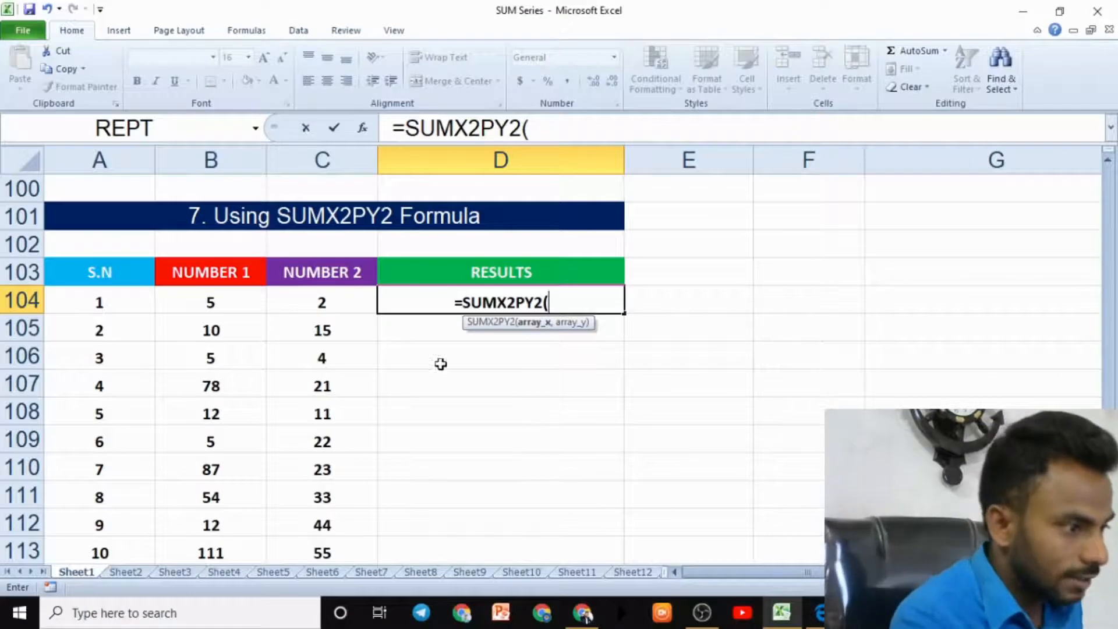
pyautogui.click(194, 303)
pyautogui.write(',')
pyautogui.click(282, 292)
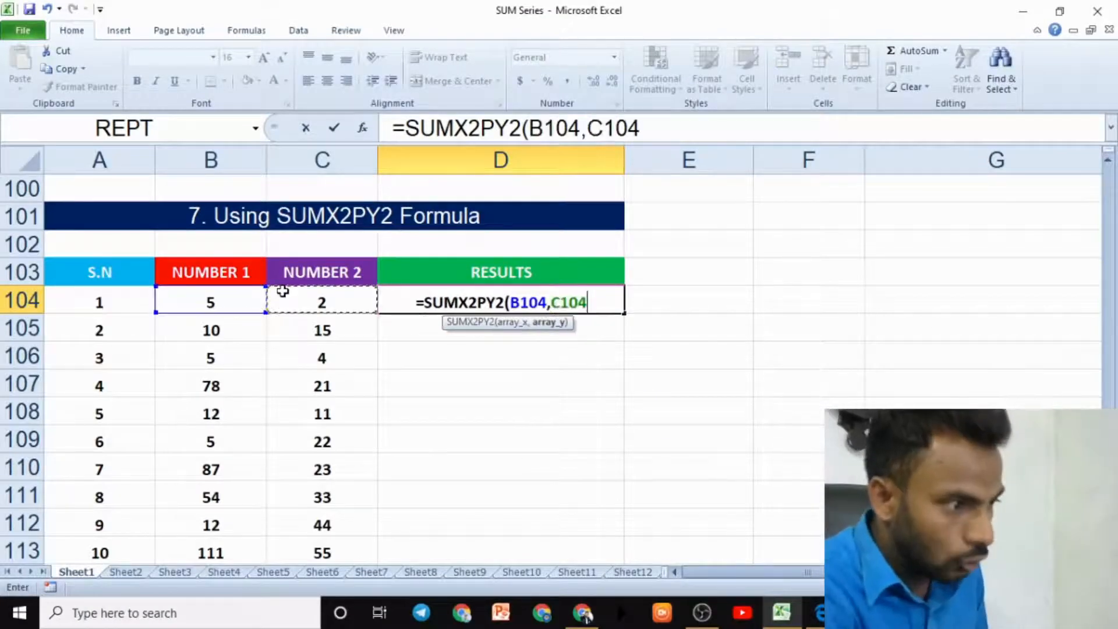
pyautogui.write(')')
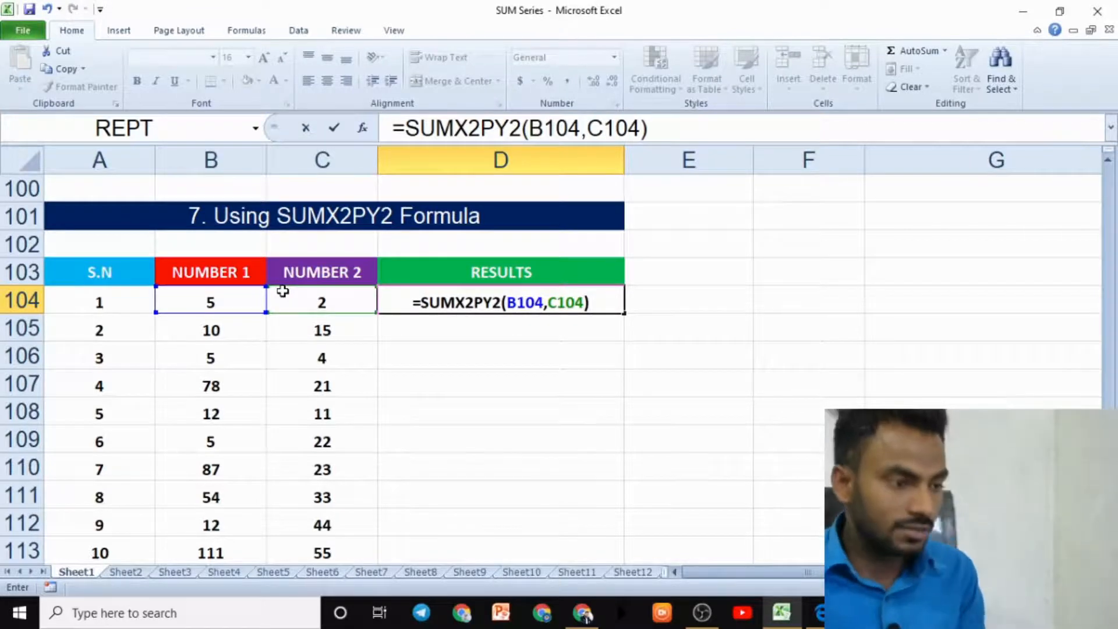
pyautogui.write('\\')
pyautogui.press('Return')
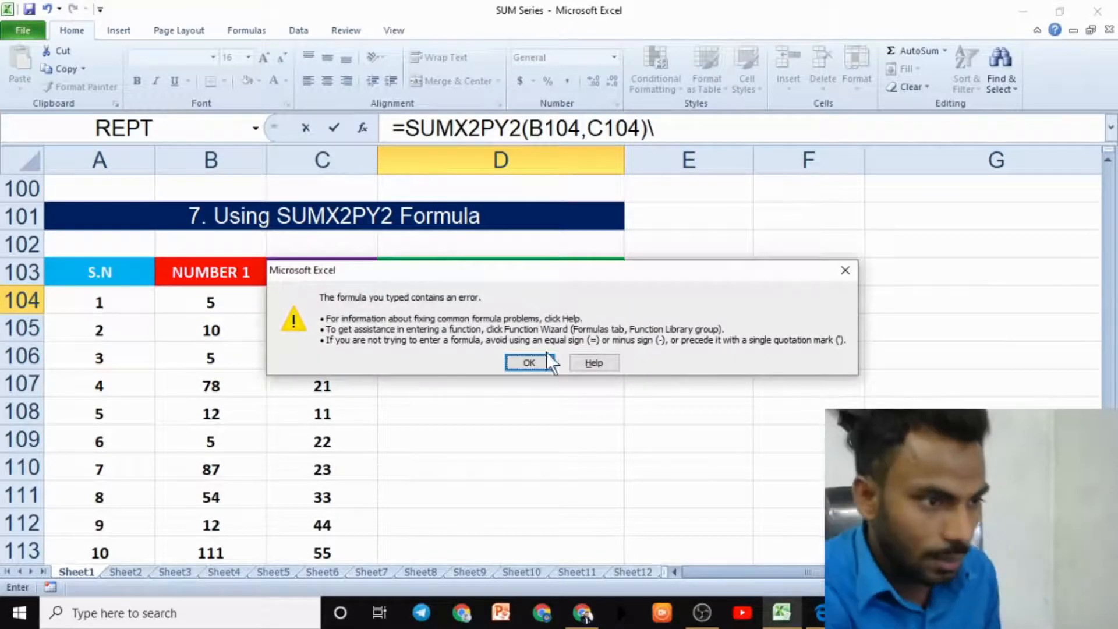
pyautogui.click(845, 270)
pyautogui.press('BackSpace')
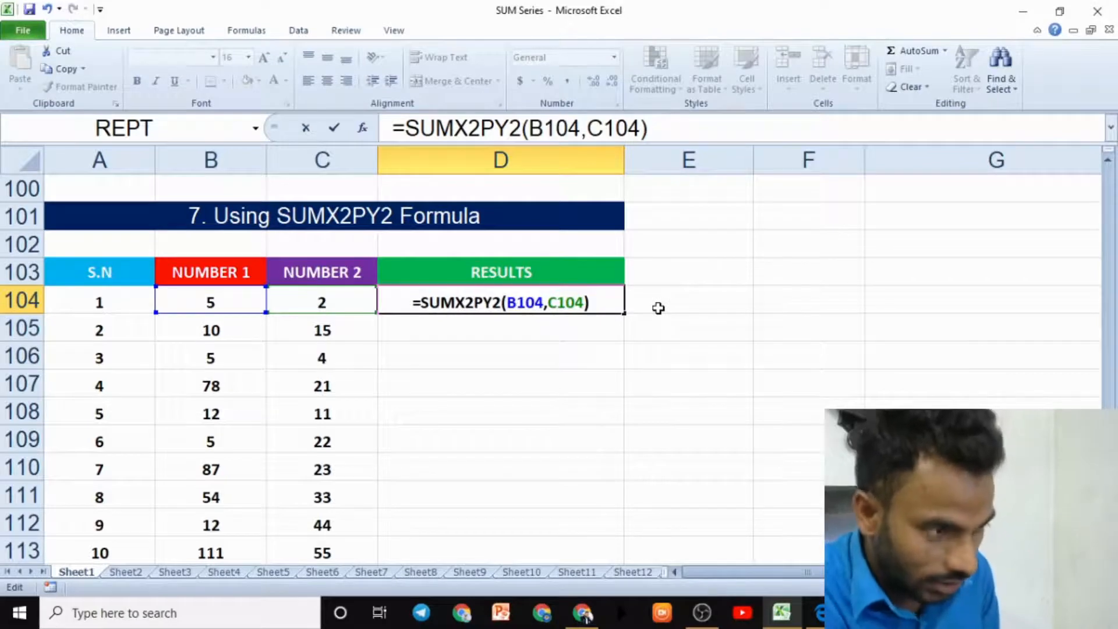
pyautogui.press('Return')
pyautogui.click(591, 308)
# - Enter =SUMX2PY2(B105,C105) in D105 for the second row of numbers
pyautogui.click(520, 329)
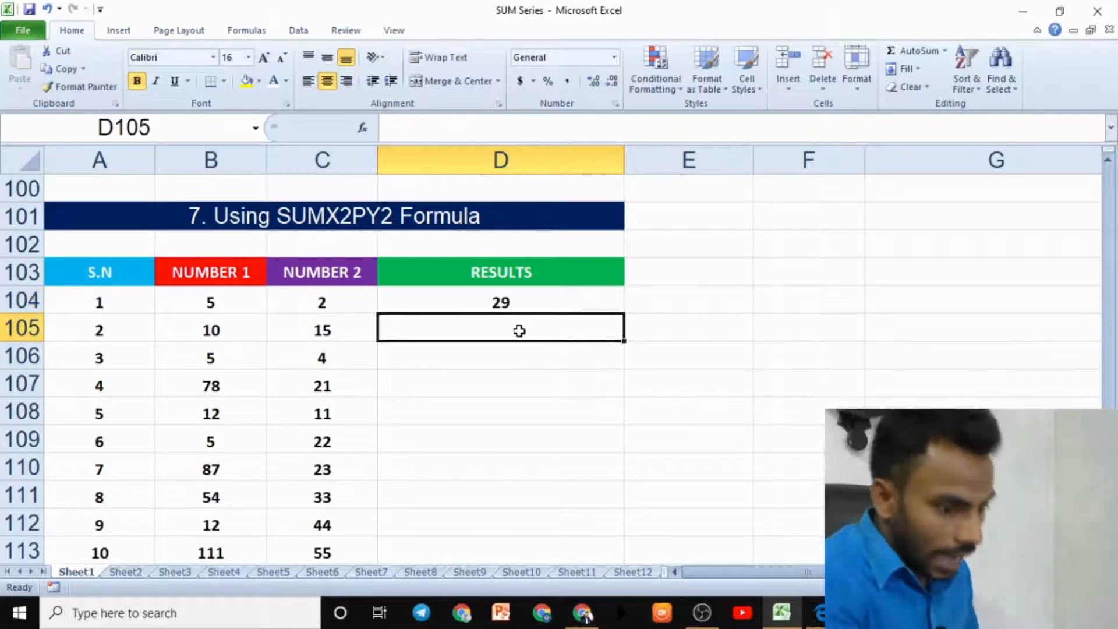
pyautogui.write('=SUM')
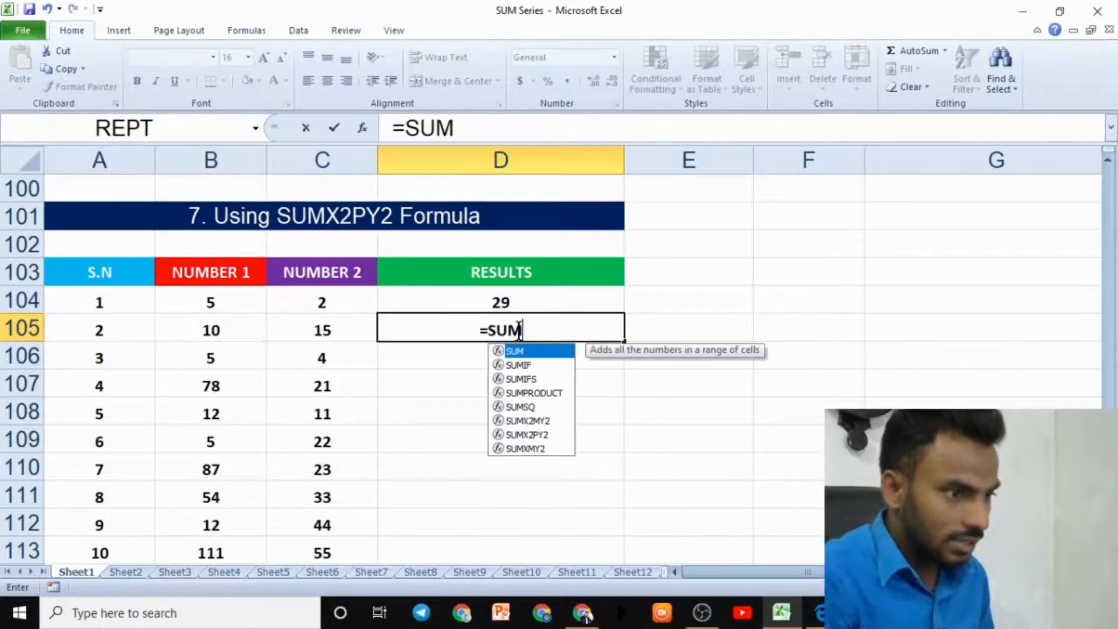
pyautogui.click(536, 437)
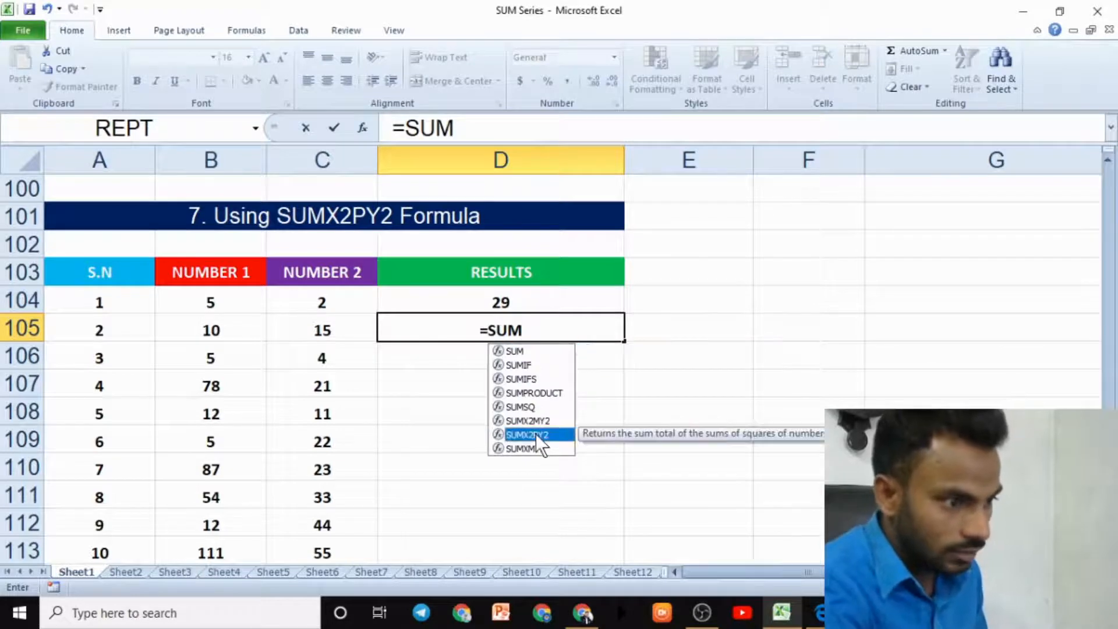
pyautogui.doubleClick(536, 435)
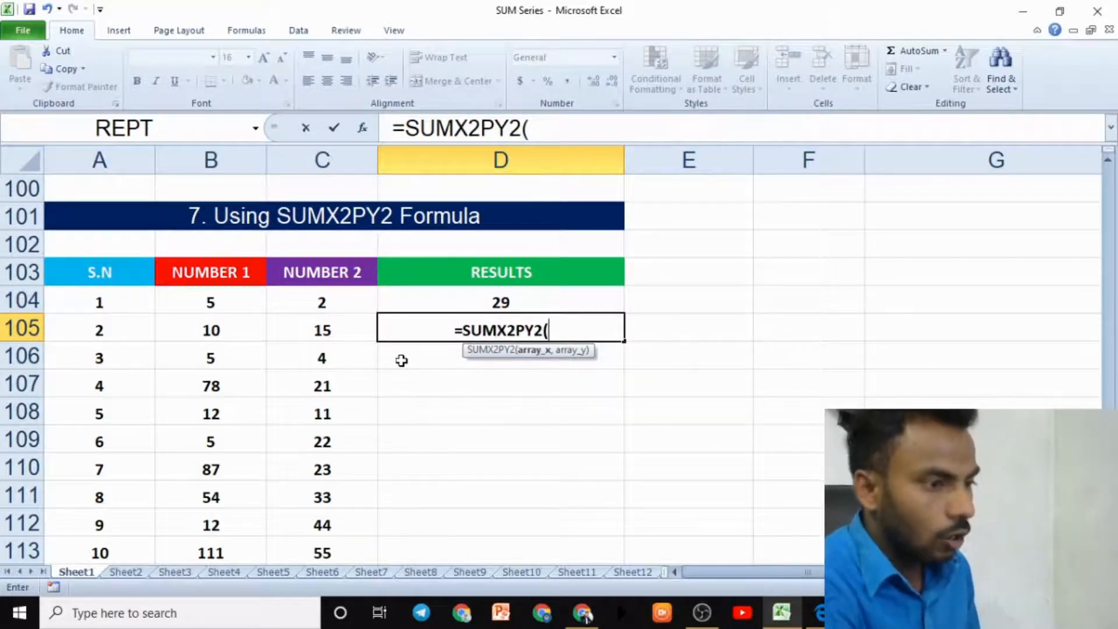
pyautogui.click(235, 327)
pyautogui.write(',')
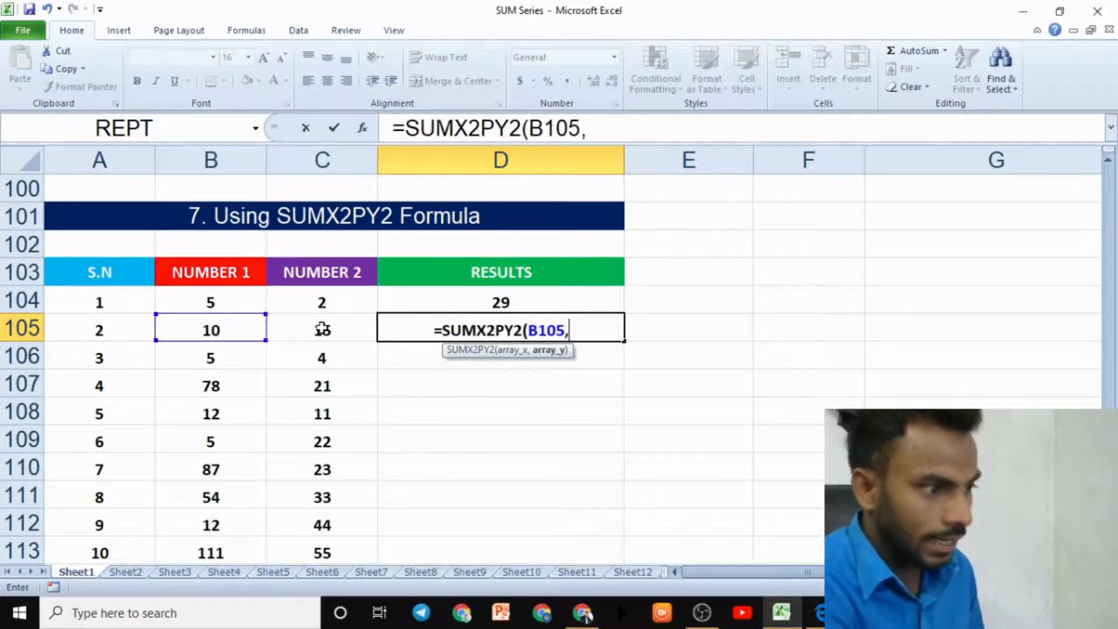
pyautogui.click(322, 329)
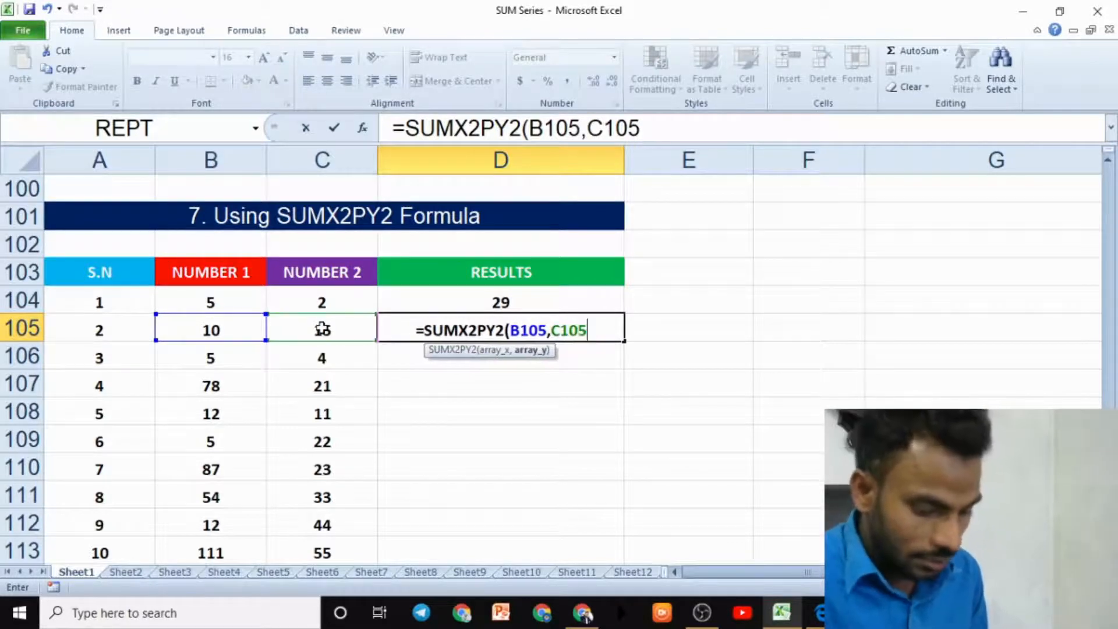
pyautogui.write(')')
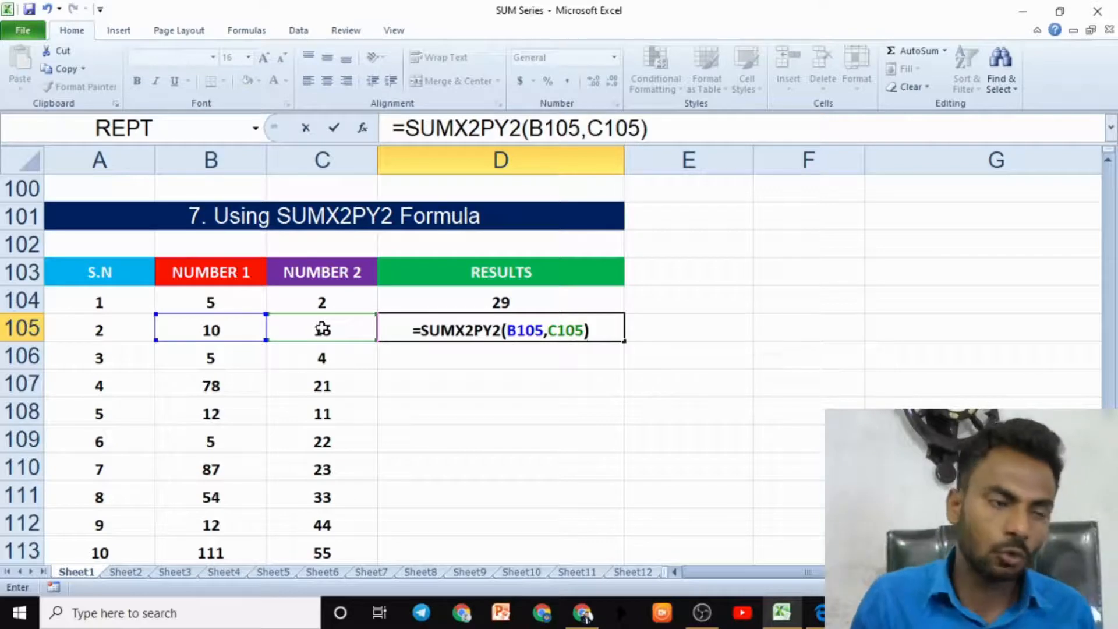
pyautogui.press('Return')
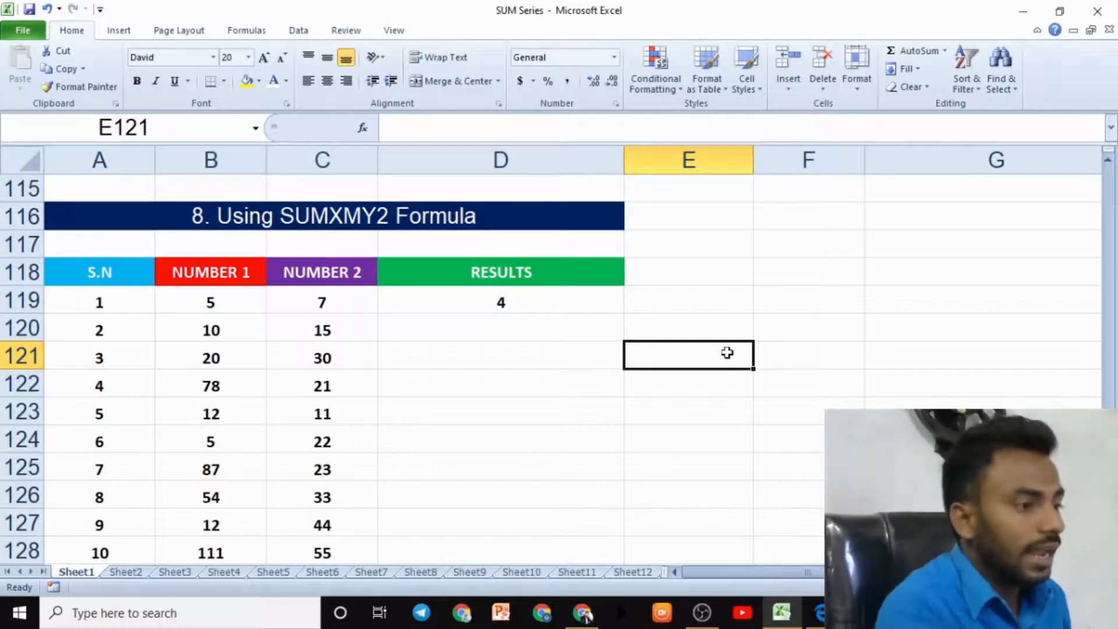
# - Examine the SUMXMY2 section heading and its example row of numbers and result
pyautogui.click(307, 226)
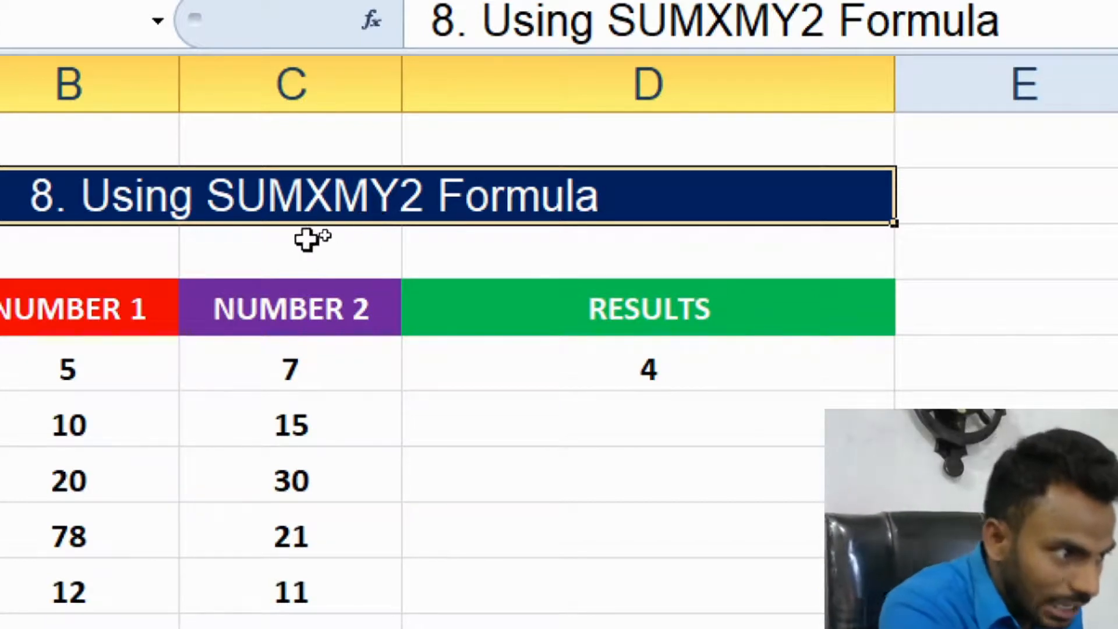
pyautogui.moveTo(322, 219); pyautogui.dragTo(357, 448)
pyautogui.moveTo(406, 480); pyautogui.dragTo(406, 556)
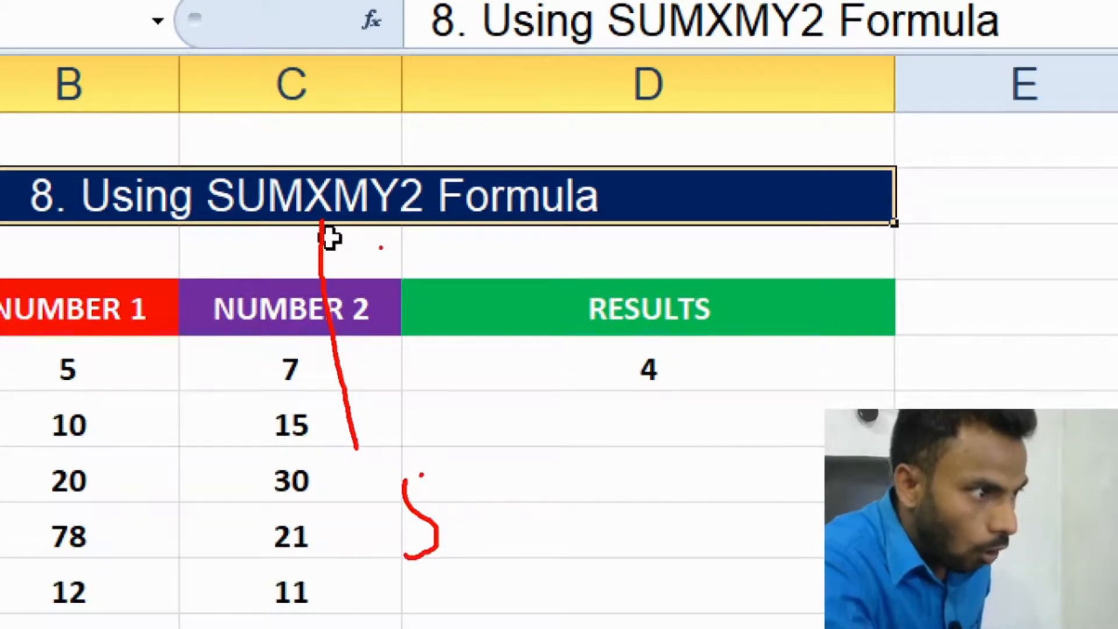
pyautogui.moveTo(387, 207)
pyautogui.mouseDown()
pyautogui.moveTo(455, 382)
pyautogui.moveTo(528, 517)
pyautogui.mouseUp()
pyautogui.moveTo(586, 522); pyautogui.dragTo(689, 556)
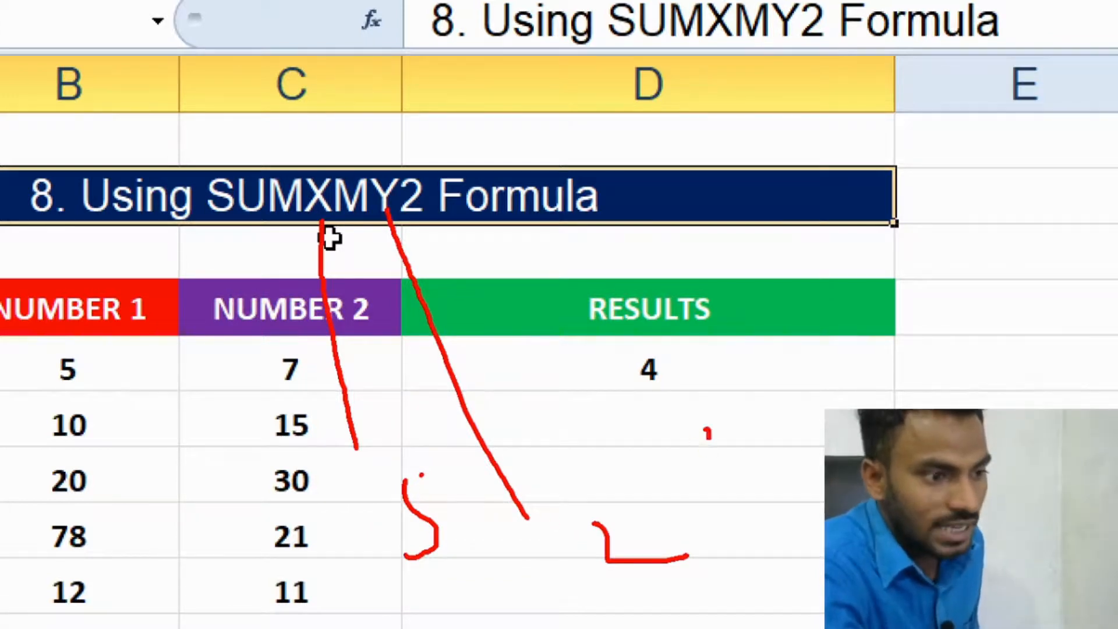
pyautogui.moveTo(704, 429); pyautogui.dragTo(706, 476)
pyautogui.moveTo(716, 395)
pyautogui.mouseDown()
pyautogui.moveTo(778, 530)
pyautogui.moveTo(711, 407)
pyautogui.mouseUp()
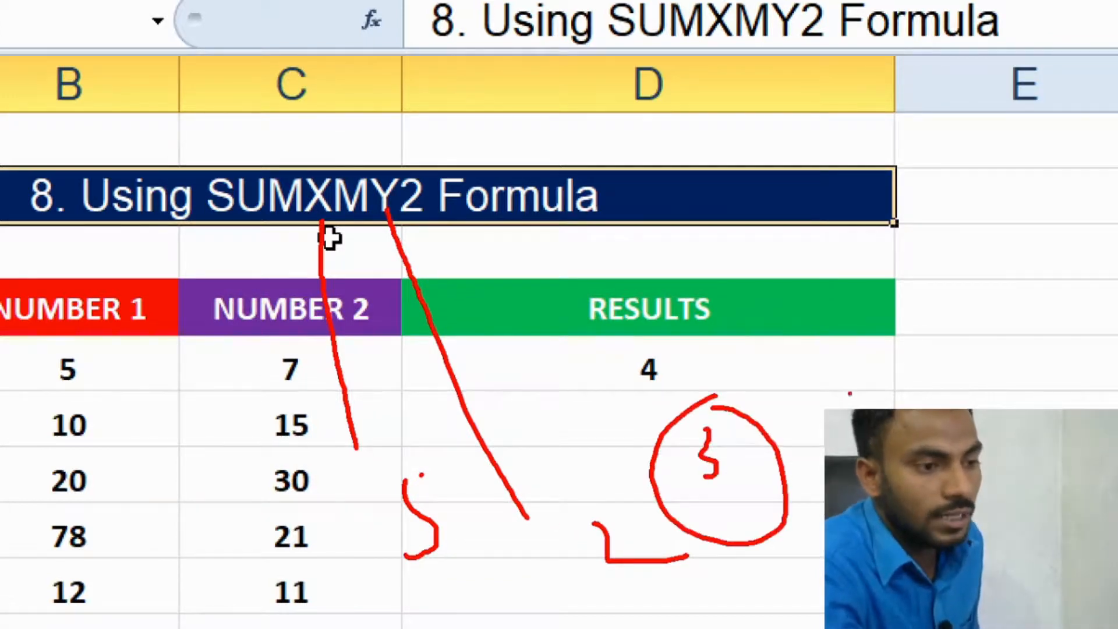
pyautogui.moveTo(843, 379); pyautogui.dragTo(841, 394)
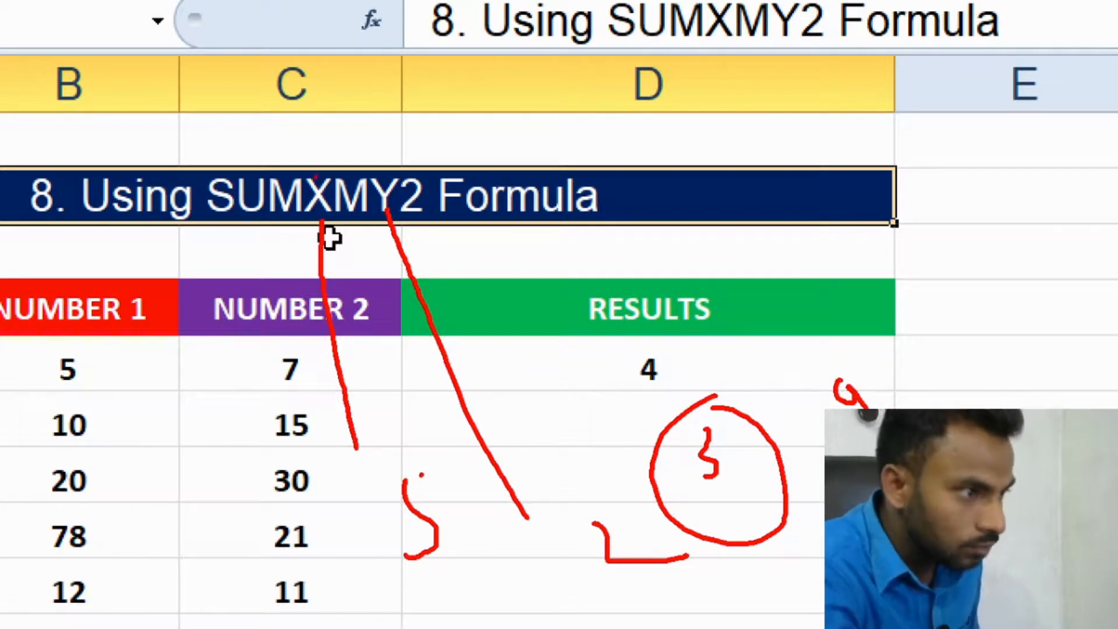
pyautogui.moveTo(316, 175)
pyautogui.mouseDown()
pyautogui.moveTo(327, 150)
pyautogui.moveTo(372, 129)
pyautogui.moveTo(387, 175)
pyautogui.moveTo(340, 215)
pyautogui.moveTo(385, 193)
pyautogui.moveTo(356, 184)
pyautogui.mouseUp()
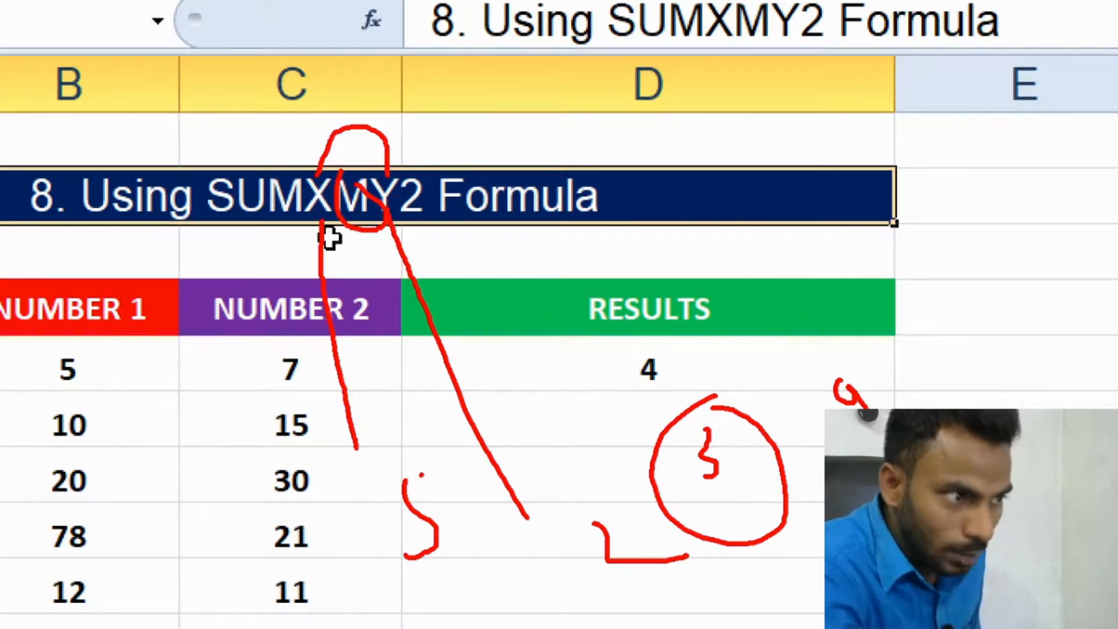
pyautogui.moveTo(411, 170)
pyautogui.mouseDown()
pyautogui.moveTo(422, 225)
pyautogui.moveTo(408, 169)
pyautogui.mouseUp()
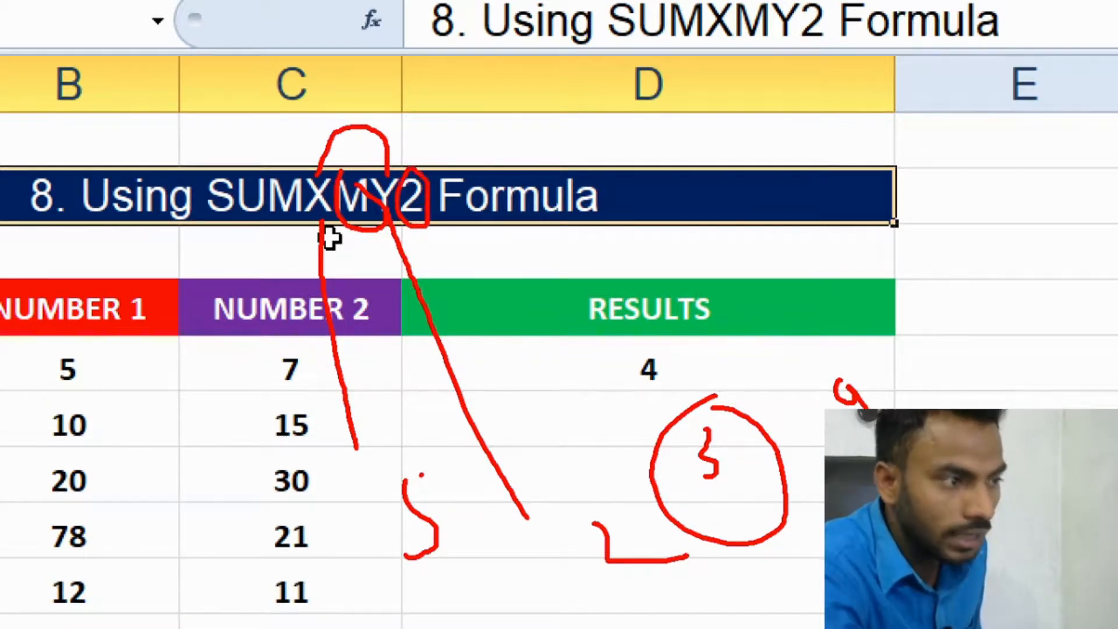
pyautogui.press('Escape')
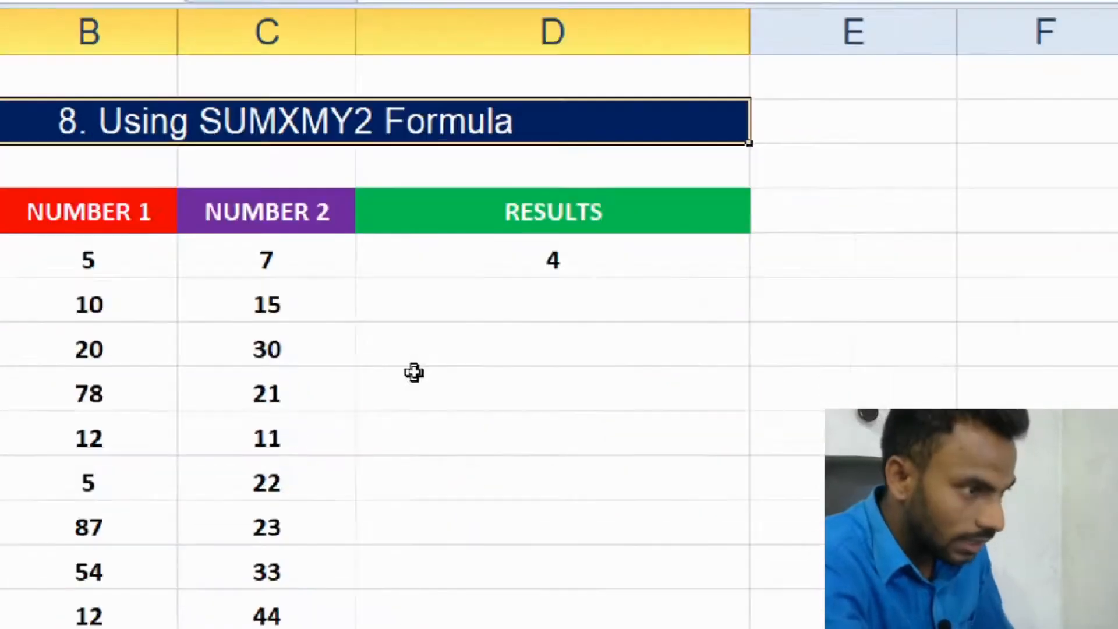
# - Enter =SUMXMY2(B120,C120) in D120 to sum the squared difference of the row 120 numbers
pyautogui.click(415, 324)
pyautogui.click(237, 327)
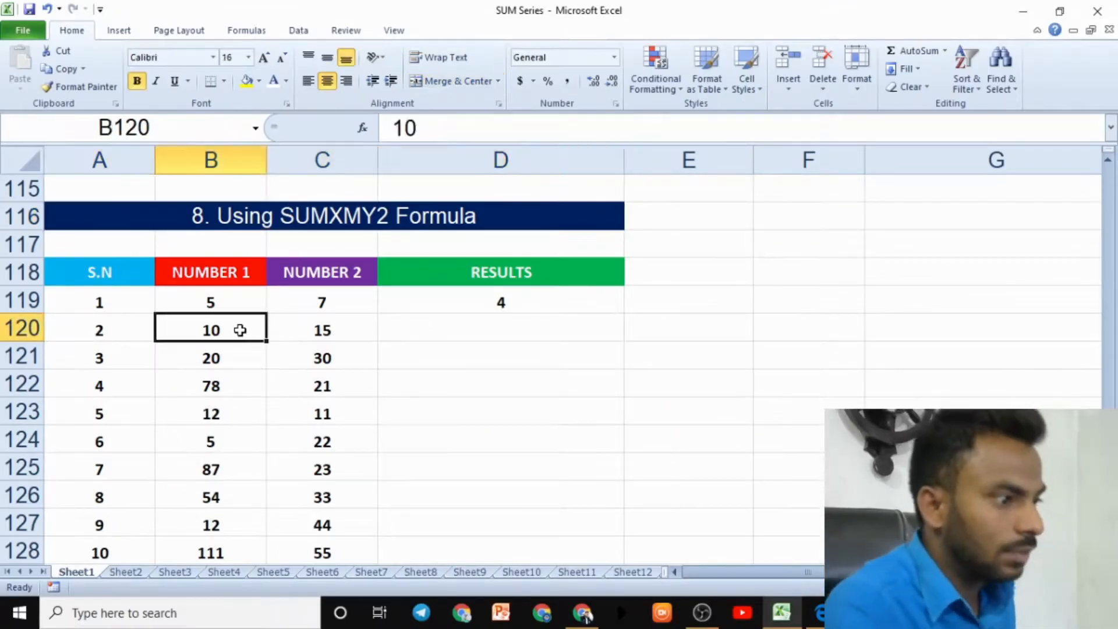
pyautogui.click(309, 337)
pyautogui.click(431, 345)
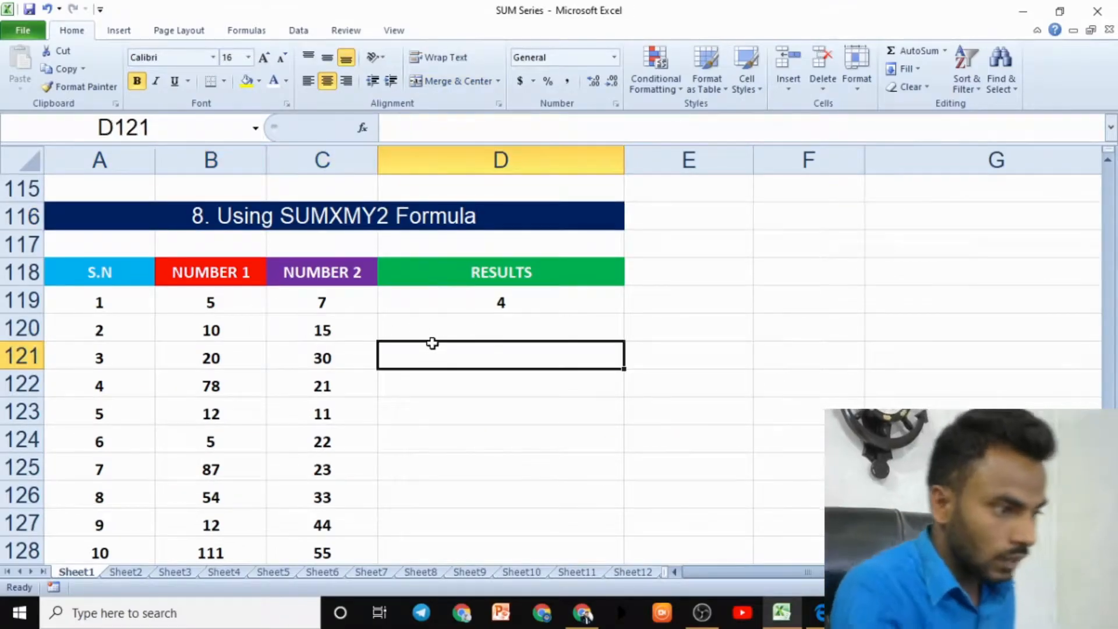
pyautogui.click(432, 322)
pyautogui.write('=SUM')
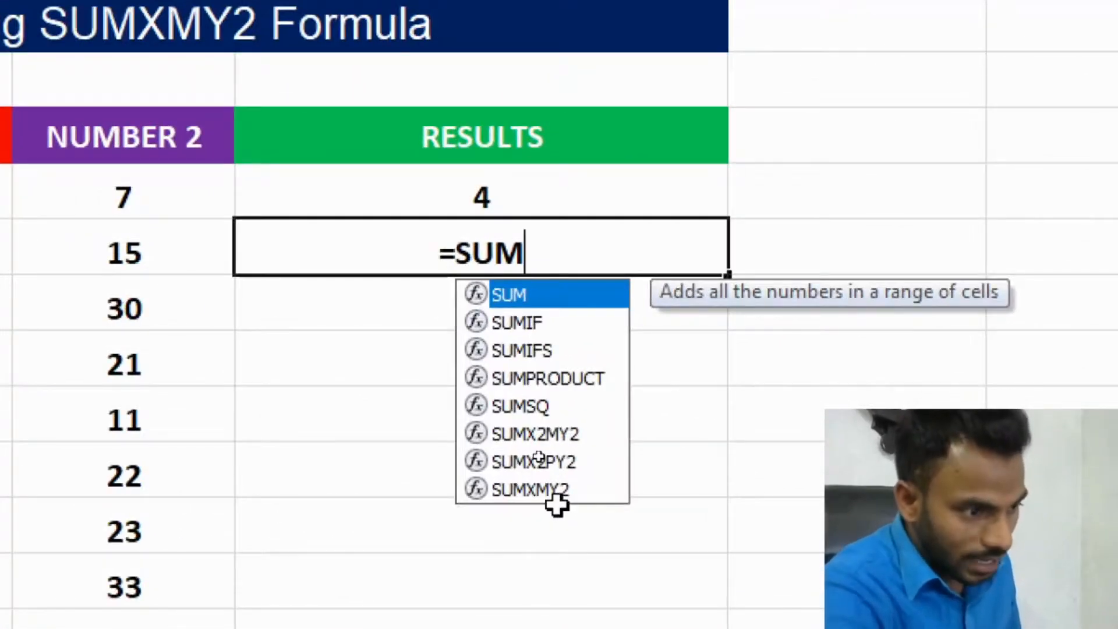
pyautogui.click(537, 450)
pyautogui.doubleClick(553, 496)
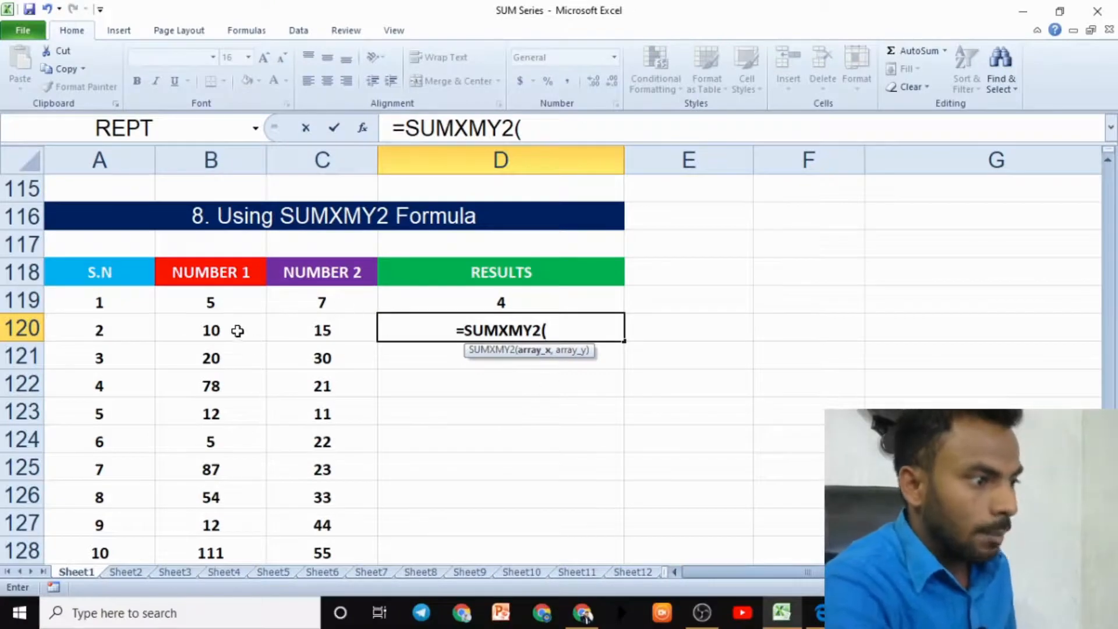
pyautogui.click(237, 330)
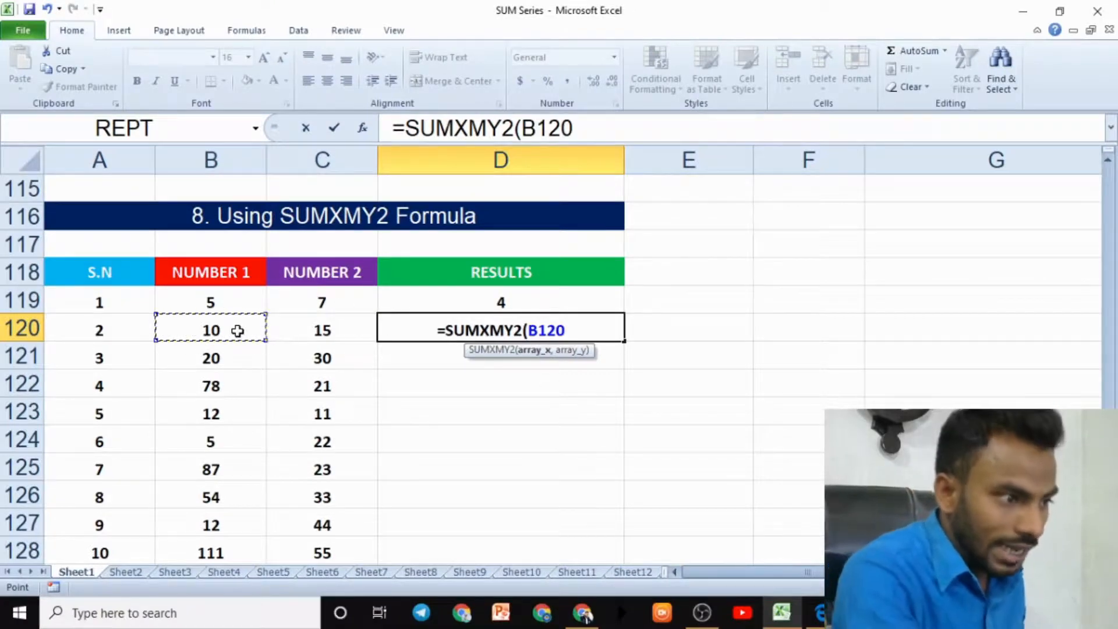
pyautogui.write(',')
pyautogui.click(309, 324)
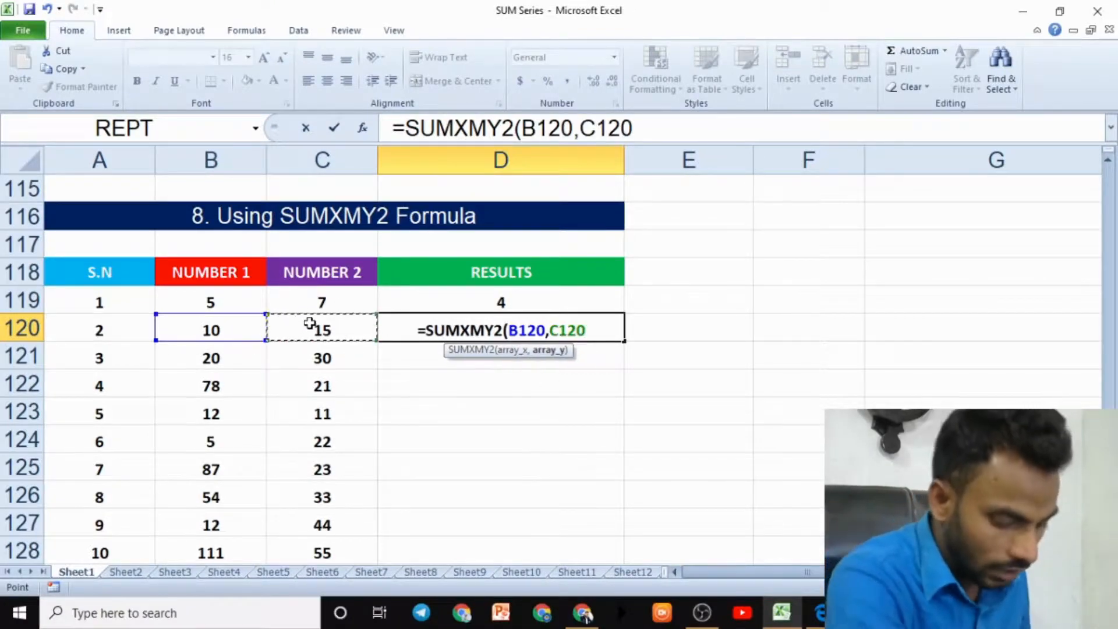
pyautogui.write(')')
pyautogui.press('Return')
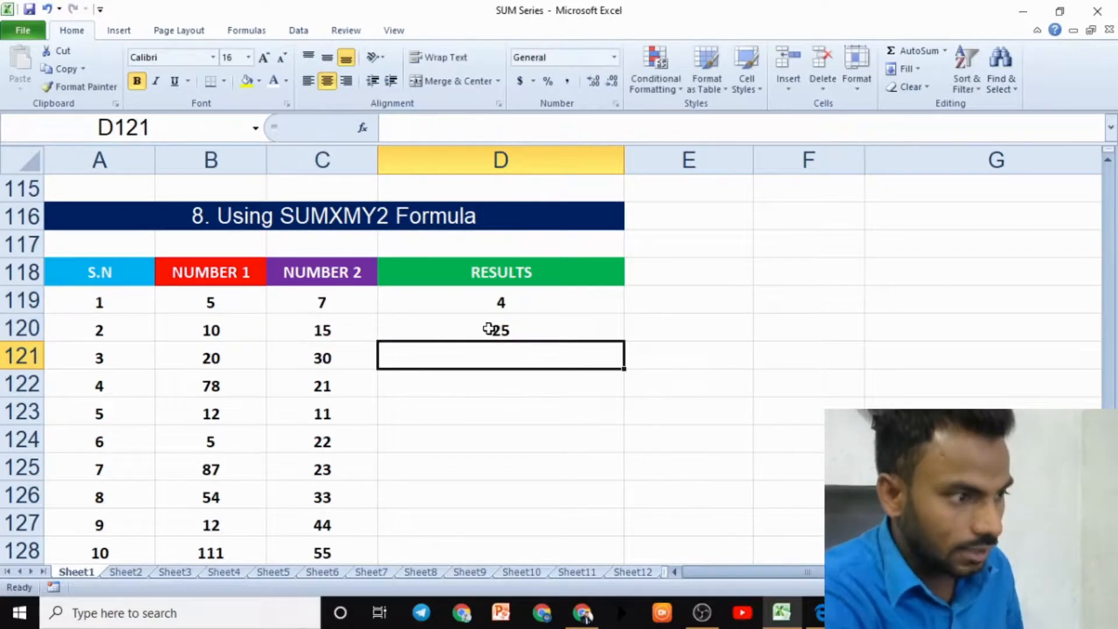
pyautogui.click(491, 327)
pyautogui.click(218, 333)
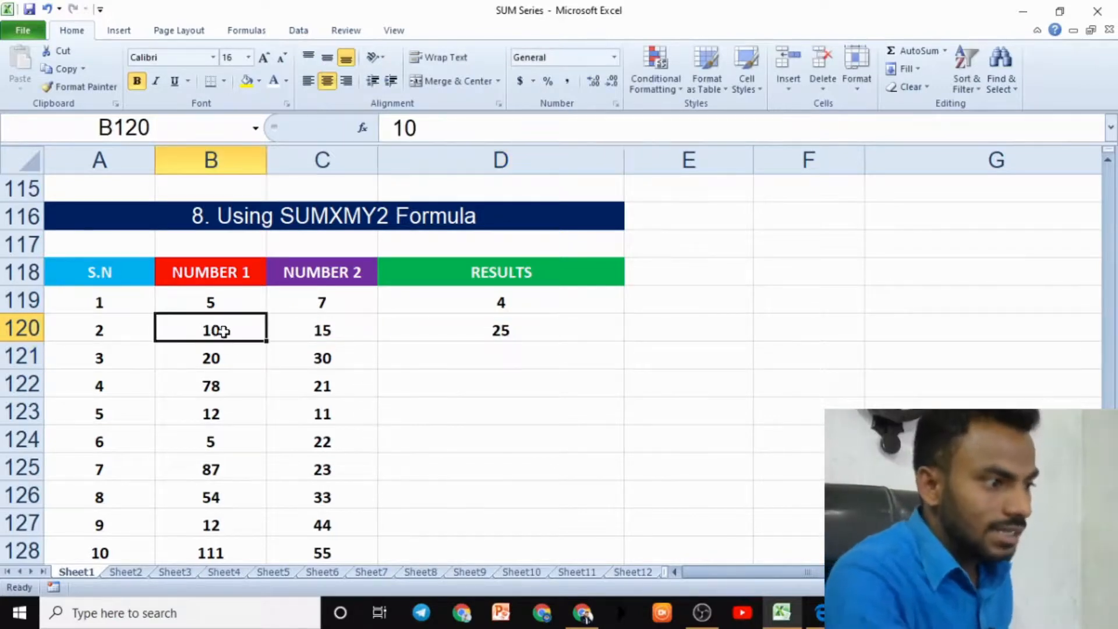
# - Enter =SUMXMY2(B121,C121) in D121 to sum the squared difference of the third row's numbers
pyautogui.click(334, 334)
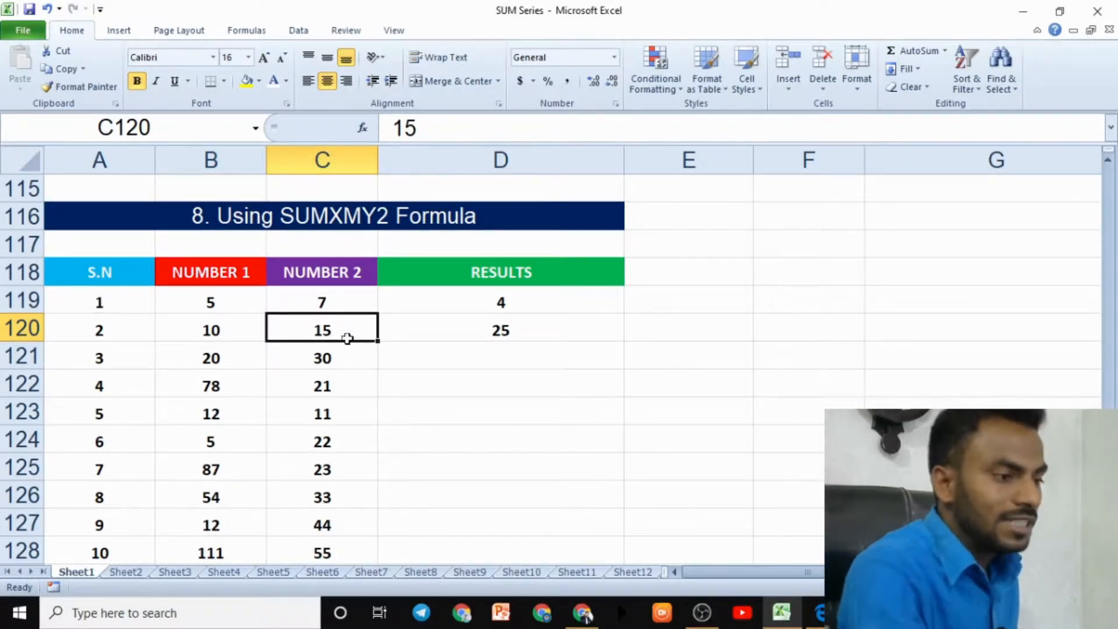
pyautogui.click(482, 337)
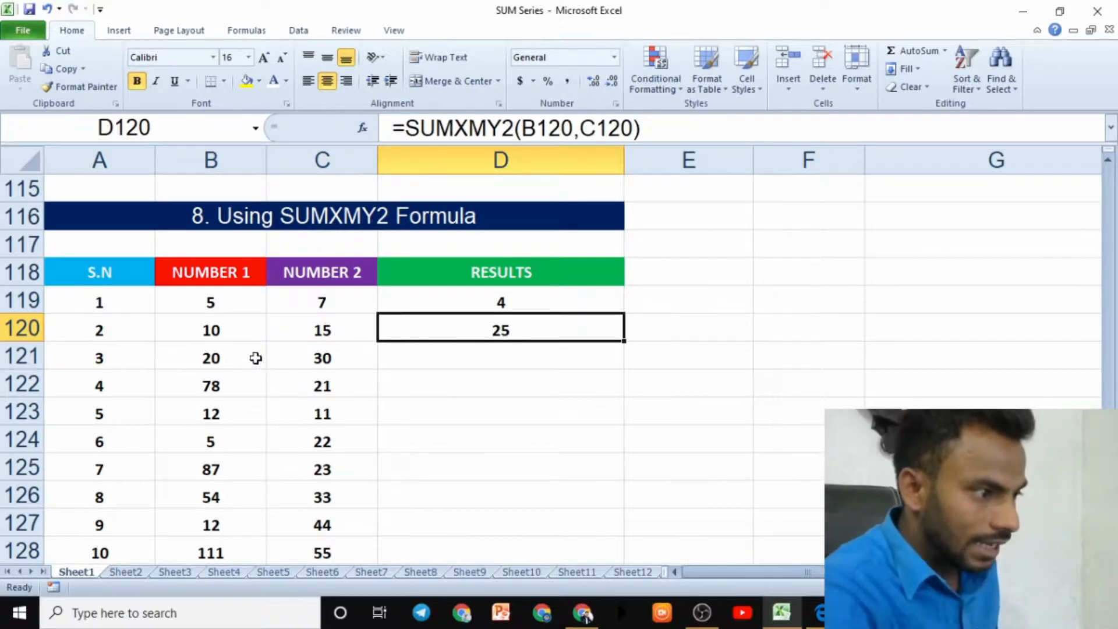
pyautogui.click(233, 362)
pyautogui.click(465, 354)
pyautogui.write('=SUM')
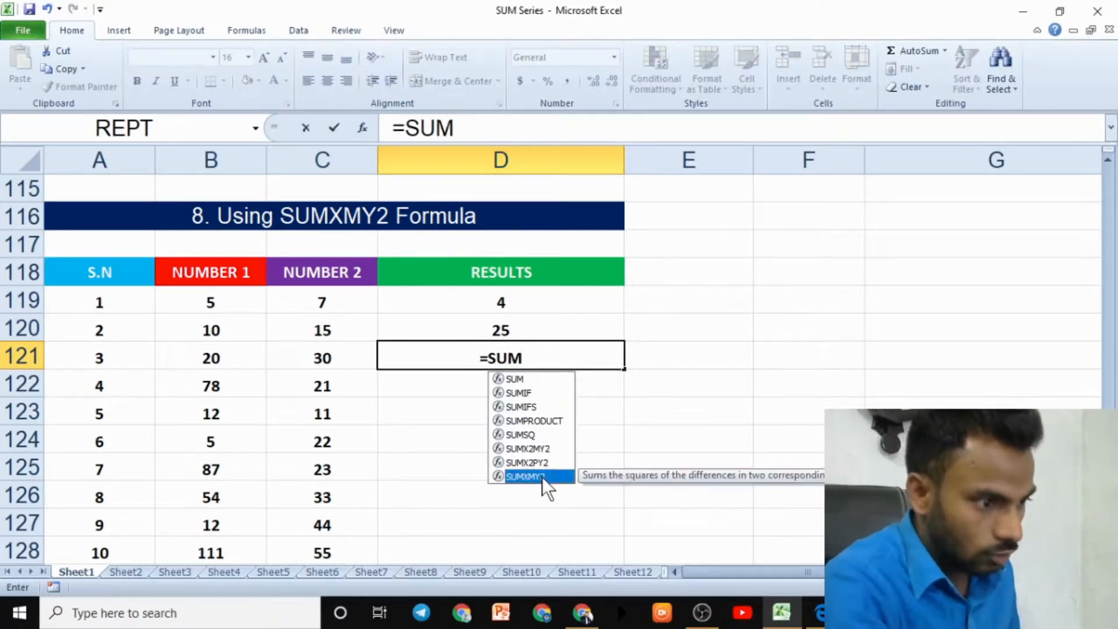
pyautogui.doubleClick(539, 476)
pyautogui.click(238, 358)
pyautogui.write(',')
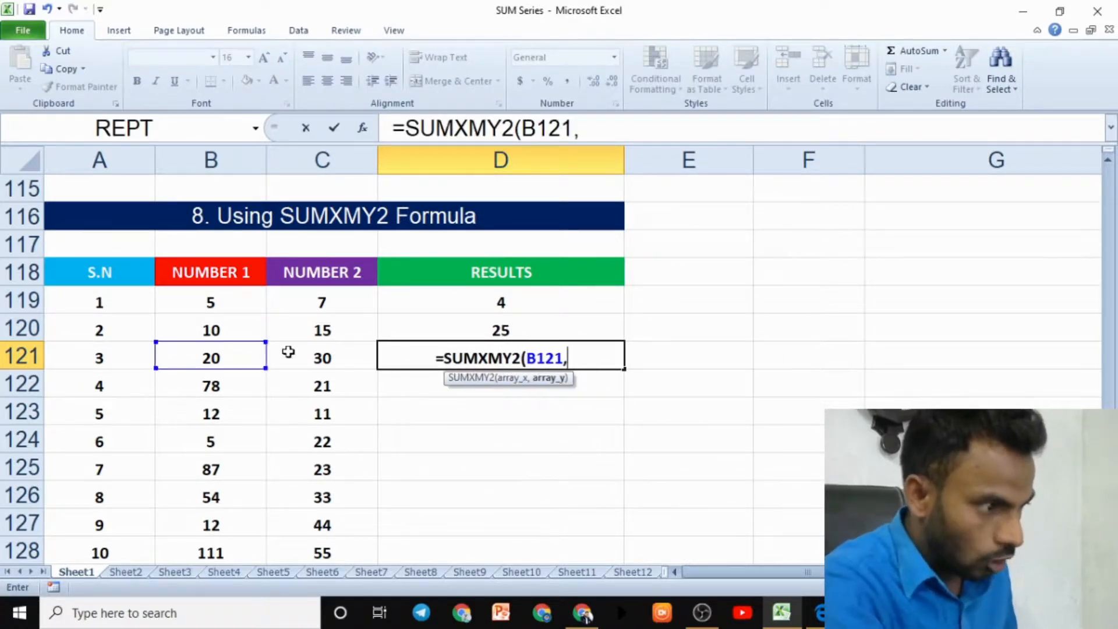
pyautogui.click(288, 356)
pyautogui.write(')')
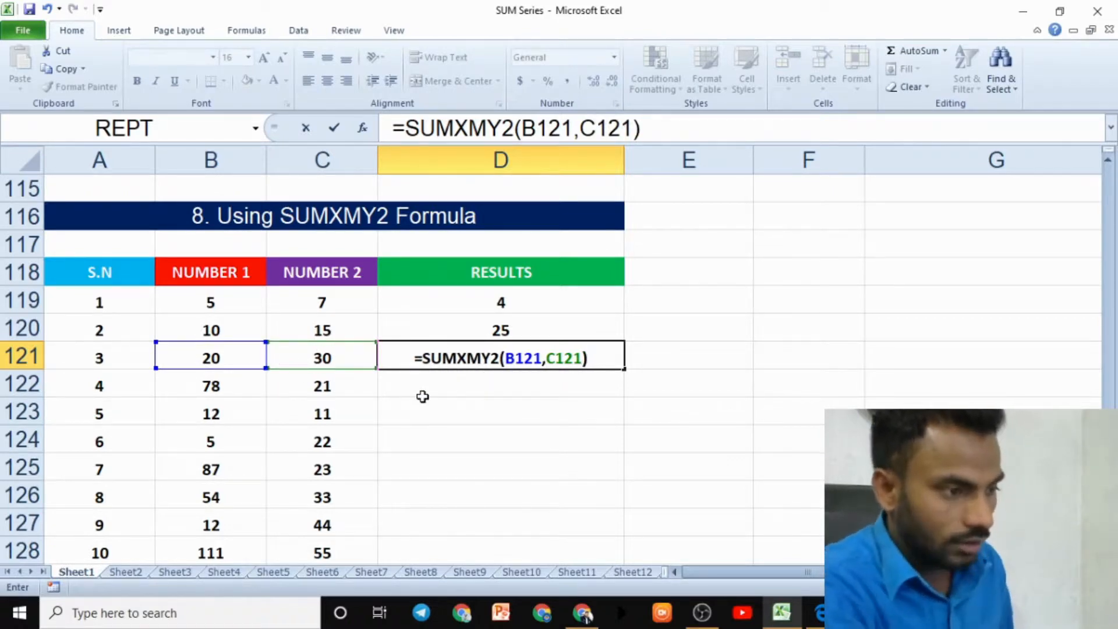
pyautogui.press('Return')
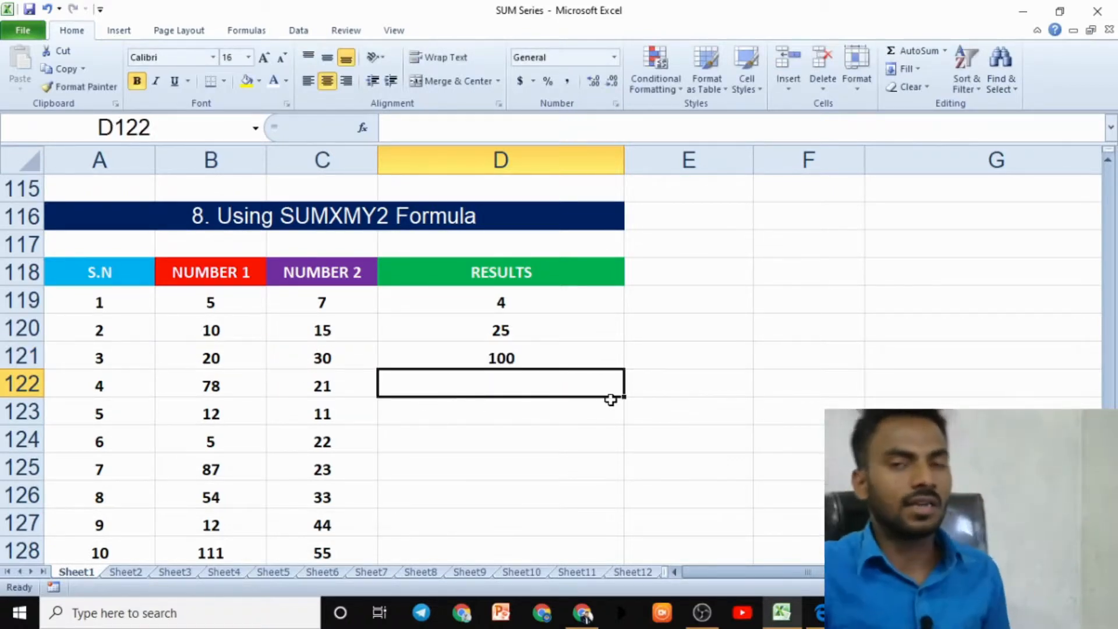